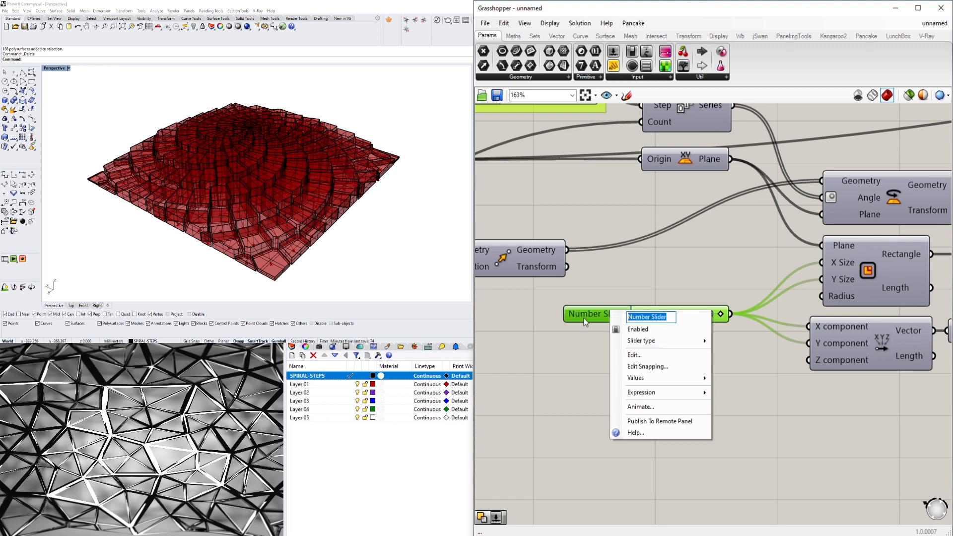
- Name the number slider feeding the rectangle's X and Y sizes CROP SIZE
{"action": "type", "text": "CROP SIZE"}
{"action": "key", "text": "Return"}
{"action": "scroll", "coordinate": [684, 354], "scroll_direction": "down", "scroll_amount": 4}
{"action": "scroll", "coordinate": [685, 240], "scroll_direction": "down", "scroll_amount": 5}
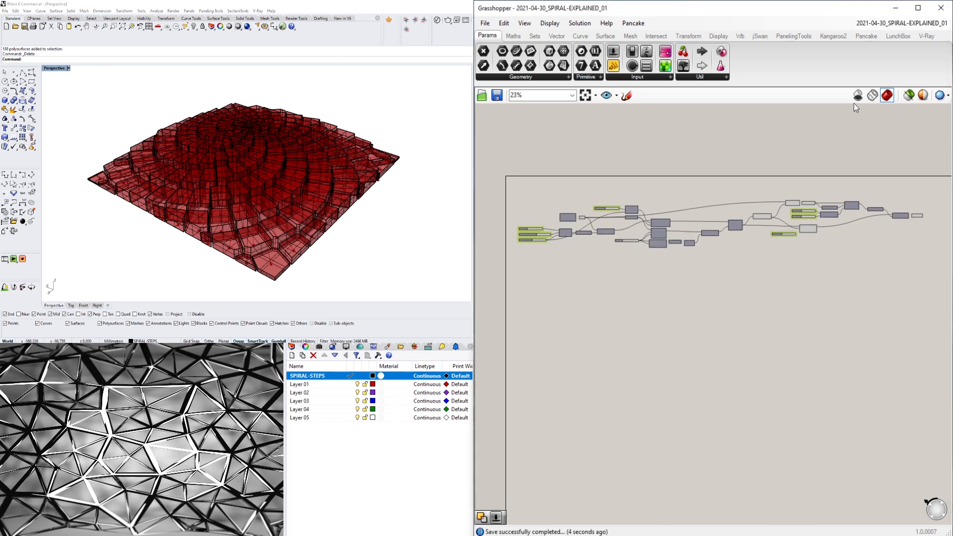
- Turn off the definition's geometry preview and show the baked spiral steps in the Perspective viewport with the Rendered display mode
{"action": "left_click", "coordinate": [857, 95]}
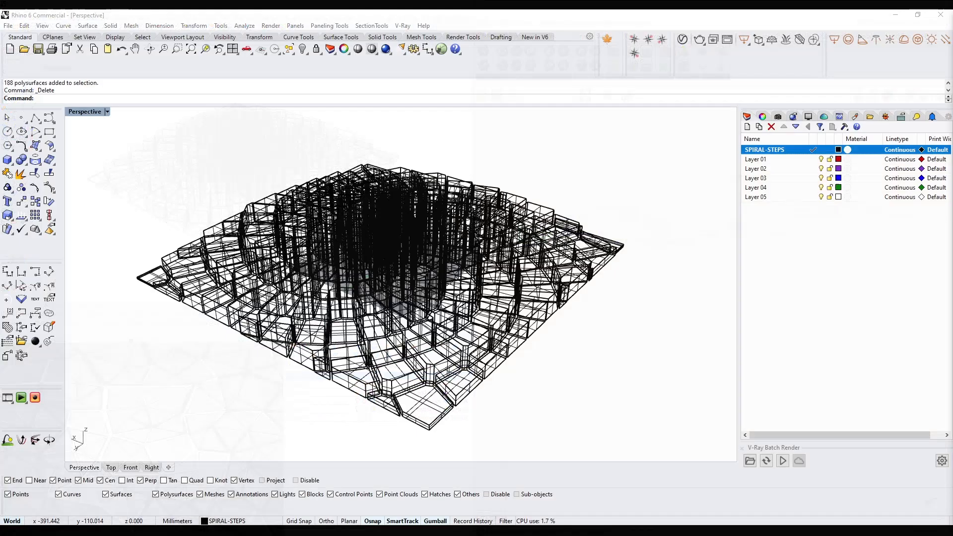
{"action": "left_click", "coordinate": [107, 111]}
{"action": "left_click", "coordinate": [92, 148]}
{"action": "left_click", "coordinate": [106, 111]}
{"action": "left_click", "coordinate": [92, 160]}
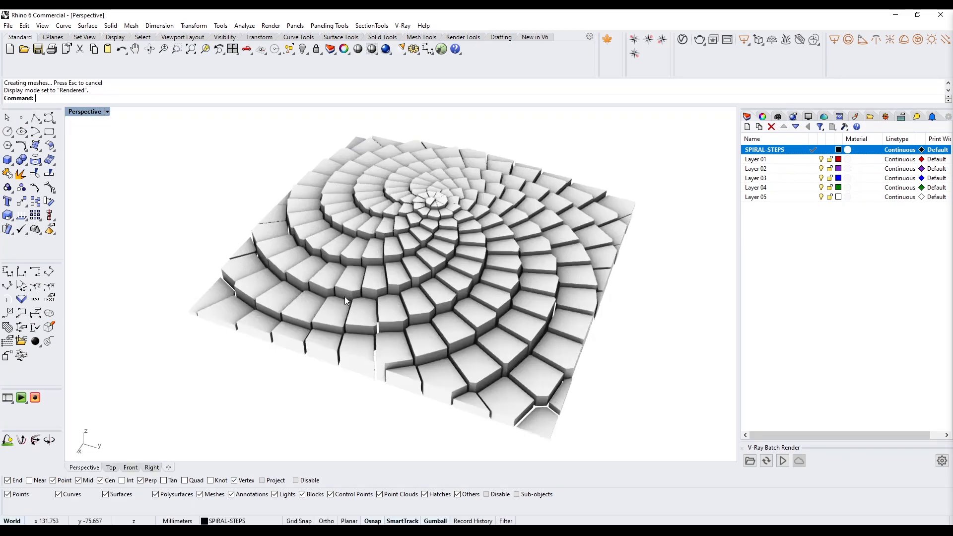
{"action": "right_click_drag", "start_coordinate": [344, 296], "coordinate": [416, 275]}
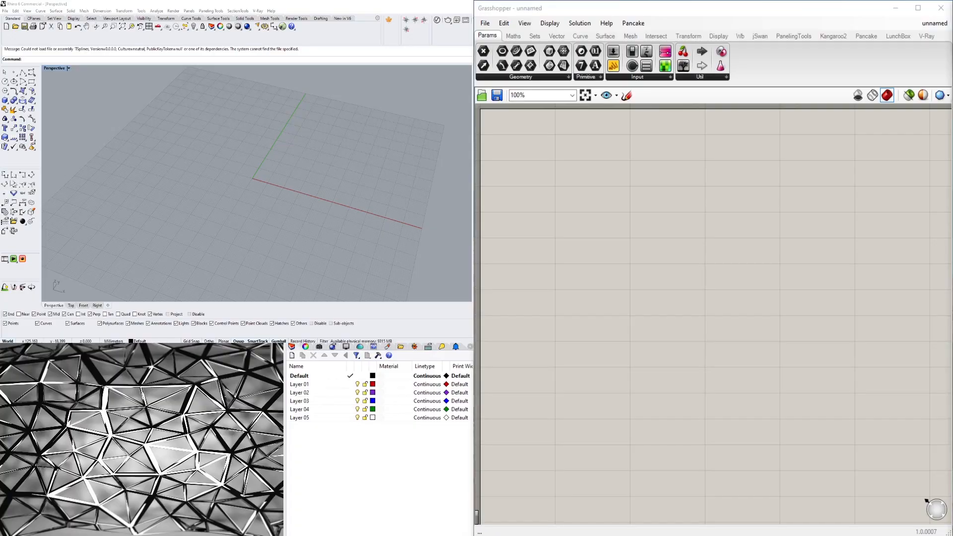
- Add a Construct Point component to the empty canvas, leaving its X, Y and Z coordinate inputs unconnected
{"action": "double_click", "coordinate": [590, 216]}
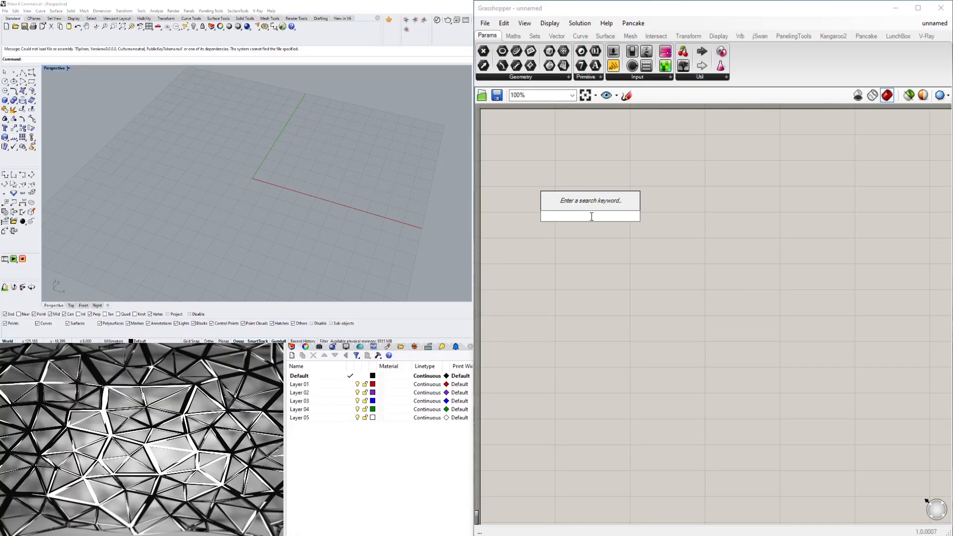
{"action": "type", "text": "CO"}
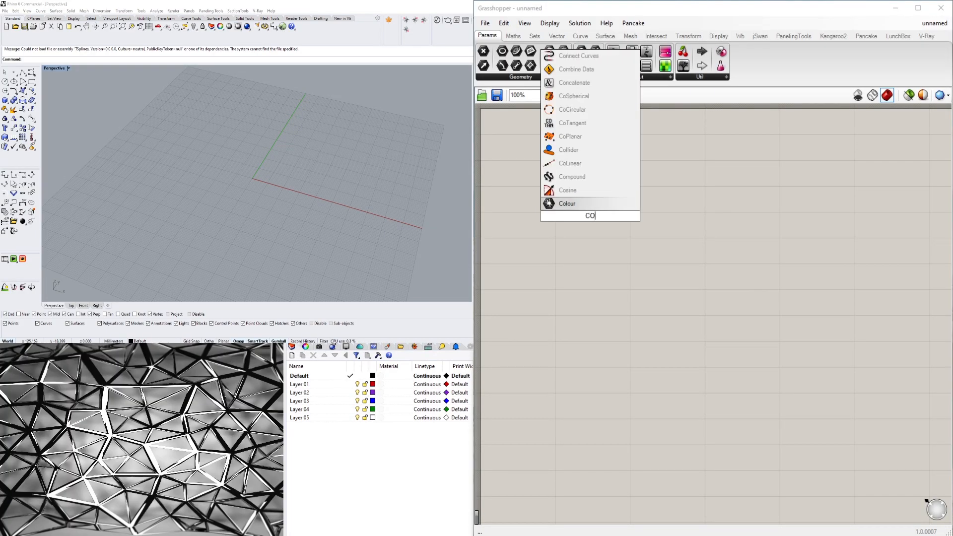
{"action": "type", "text": "NSTR"}
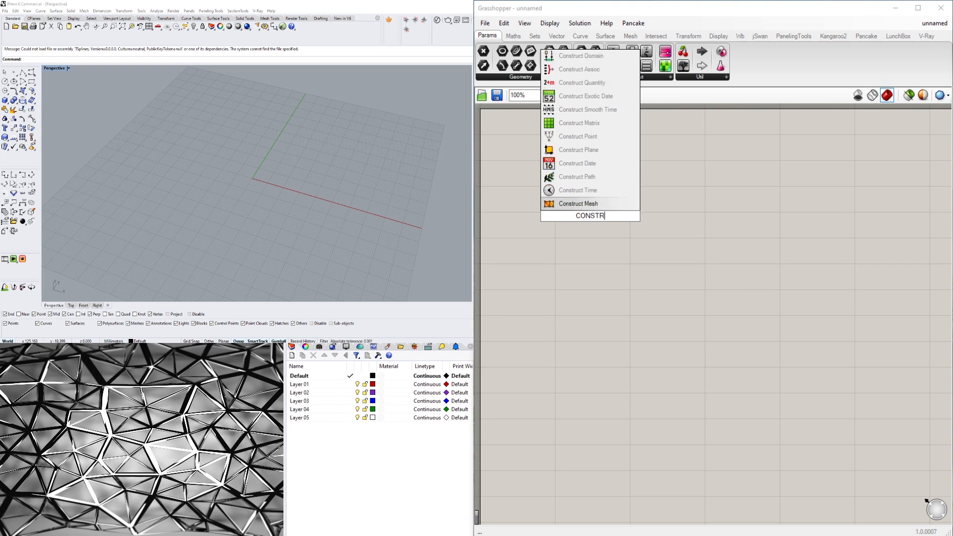
{"action": "type", "text": "UC"}
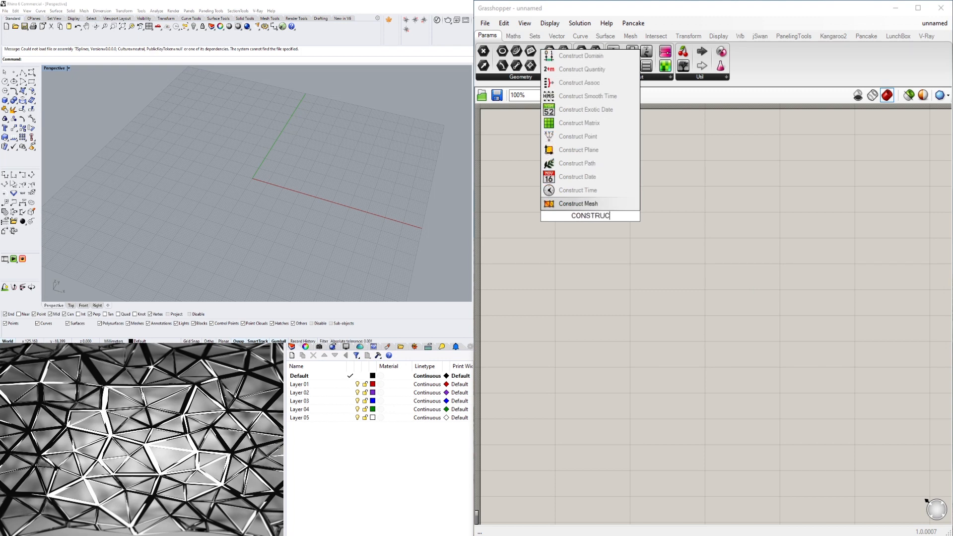
{"action": "left_click", "coordinate": [578, 136]}
{"action": "left_click_drag", "start_coordinate": [603, 218], "coordinate": [669, 219]}
{"action": "scroll", "coordinate": [266, 214], "scroll_direction": "up", "scroll_amount": 5}
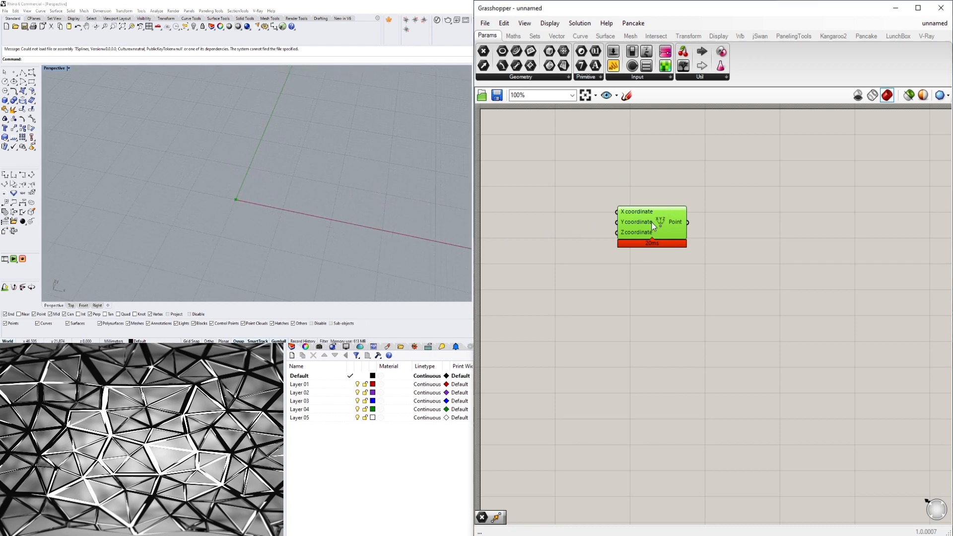
{"action": "mouse_move", "coordinate": [651, 222]}
{"action": "left_mouse_down"}
{"action": "mouse_move", "coordinate": [609, 175]}
{"action": "mouse_move", "coordinate": [646, 228]}
{"action": "left_mouse_up"}
{"action": "scroll", "coordinate": [649, 244], "scroll_direction": "down", "scroll_amount": 2}
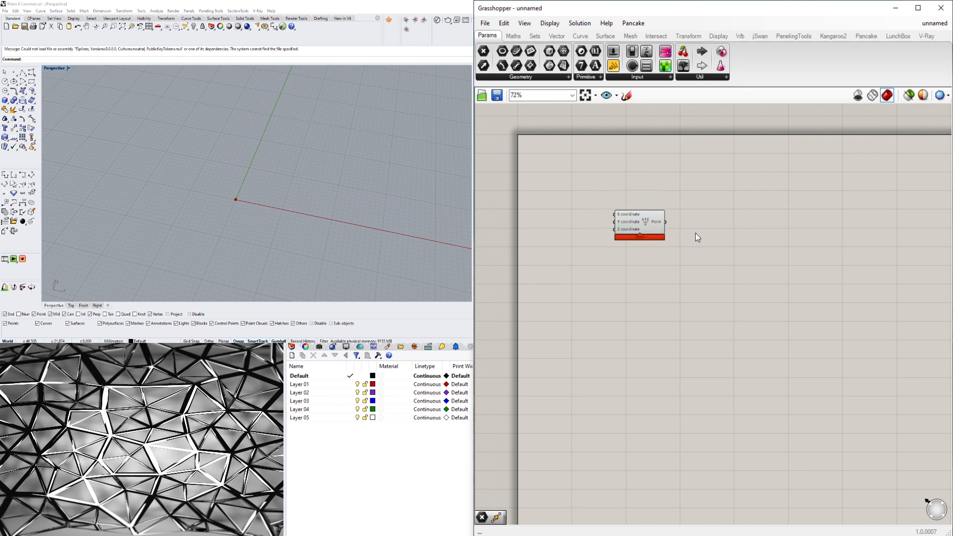
- Add a Point parameter, connect Construct Point's output to it, and align it beside that component
{"action": "double_click", "coordinate": [695, 233]}
{"action": "type", "text": "POINT"}
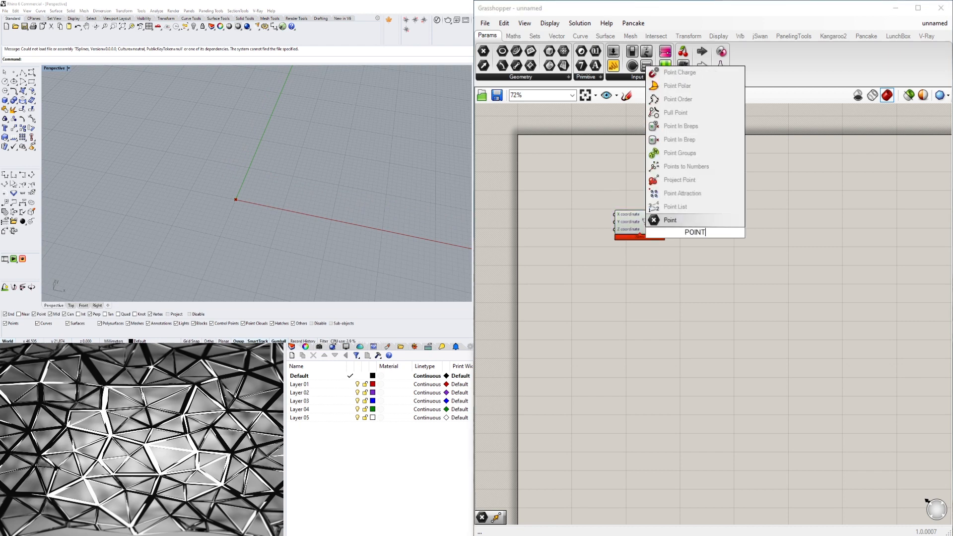
{"action": "left_click", "coordinate": [689, 218]}
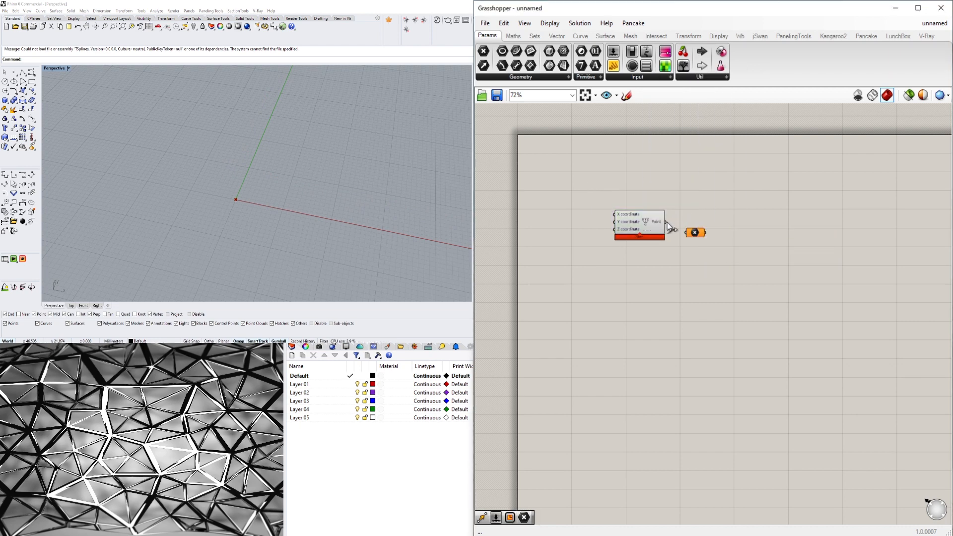
{"action": "left_click_drag", "start_coordinate": [666, 223], "coordinate": [681, 230]}
{"action": "right_click", "coordinate": [701, 219]}
{"action": "left_click", "coordinate": [726, 361]}
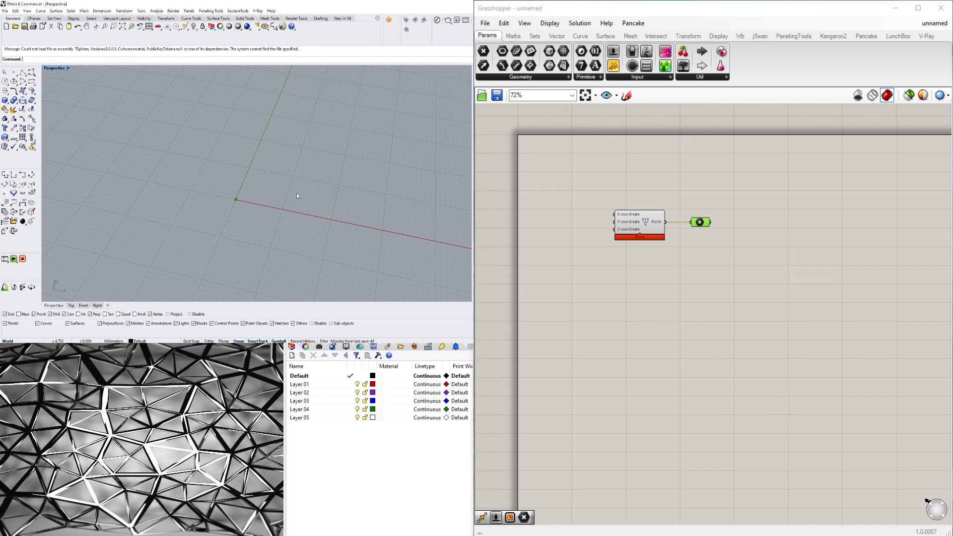
{"action": "left_click", "coordinate": [744, 235]}
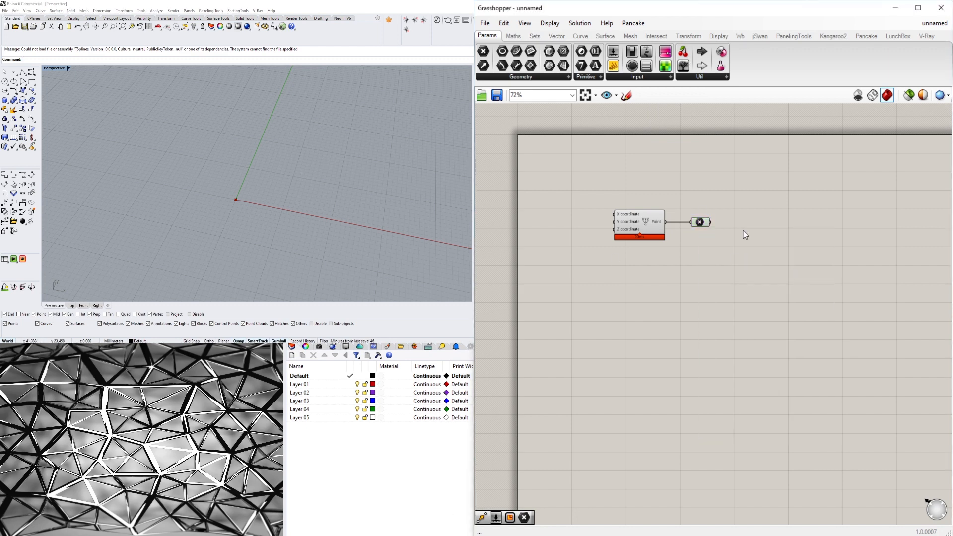
{"action": "left_click", "coordinate": [700, 222]}
{"action": "left_click", "coordinate": [728, 231]}
{"action": "scroll", "coordinate": [697, 227], "scroll_direction": "up", "scroll_amount": 2}
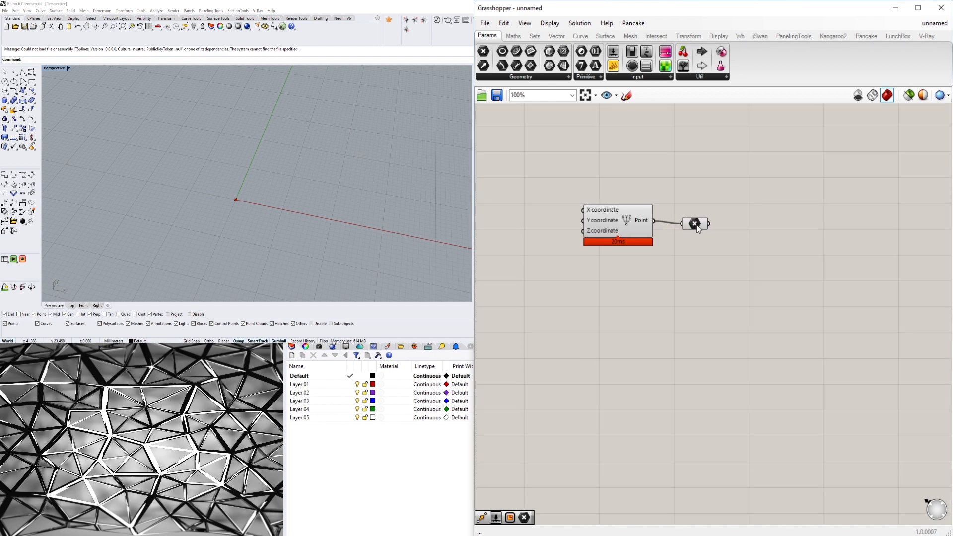
{"action": "right_click_drag", "start_coordinate": [347, 197], "coordinate": [221, 209]}
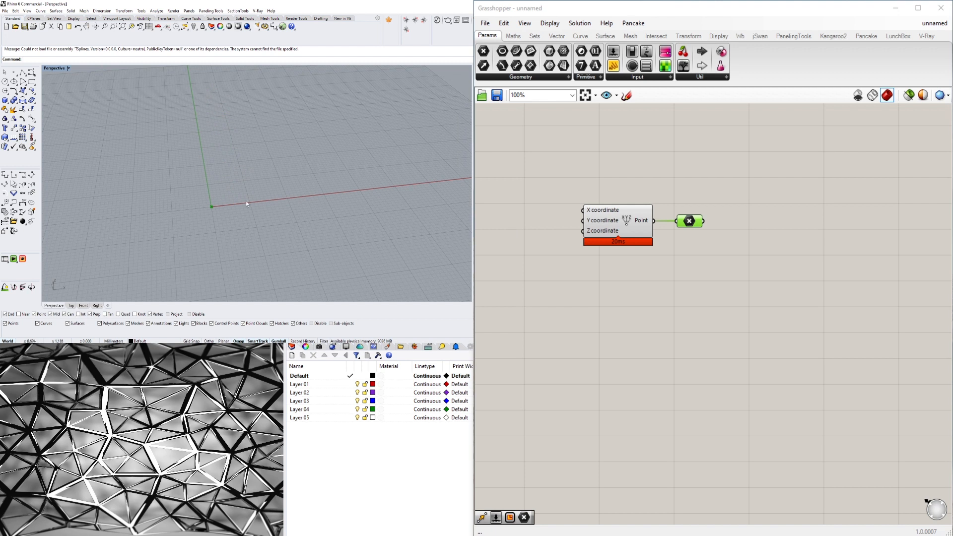
- Add a Move component and feed the Point parameter into its Geometry input
{"action": "double_click", "coordinate": [738, 246]}
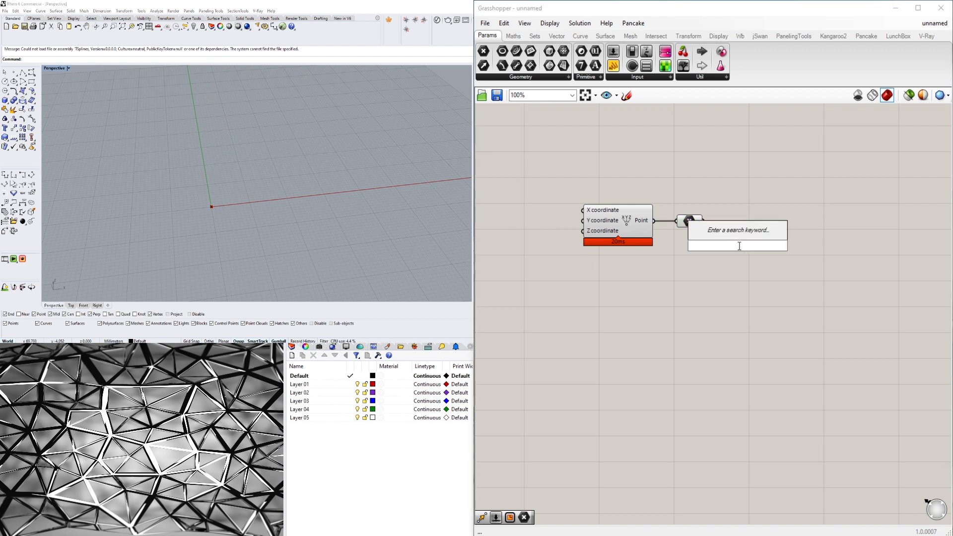
{"action": "type", "text": "MOVE"}
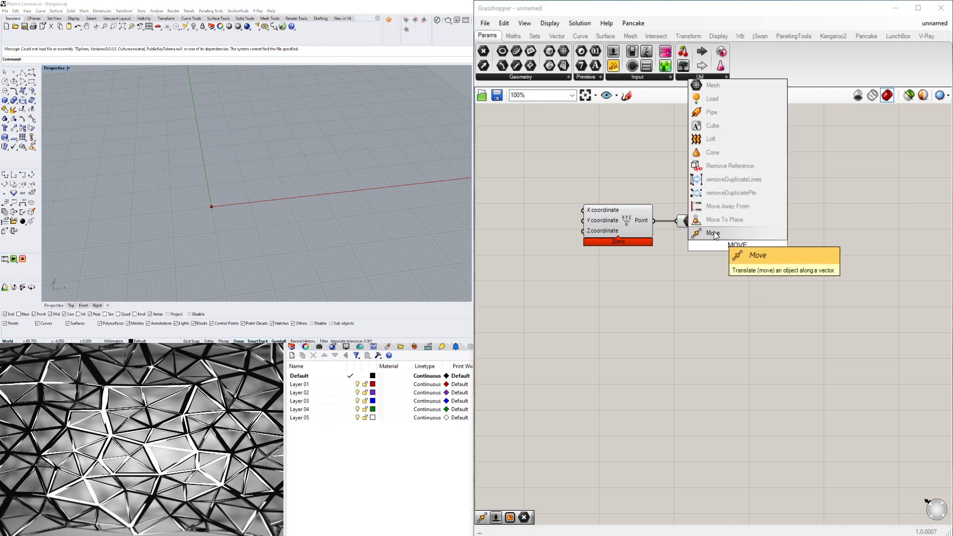
{"action": "key", "text": "Return"}
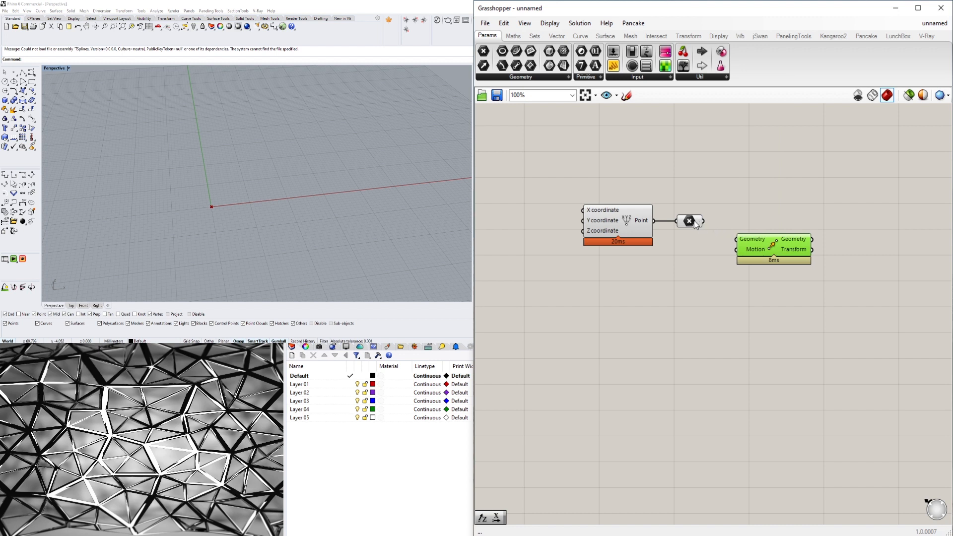
{"action": "left_click", "coordinate": [694, 222]}
{"action": "left_click_drag", "start_coordinate": [702, 221], "coordinate": [775, 244]}
- Add a Unit X vector component and connect it to Move's Motion input
{"action": "double_click", "coordinate": [698, 257]}
{"action": "type", "text": "x"}
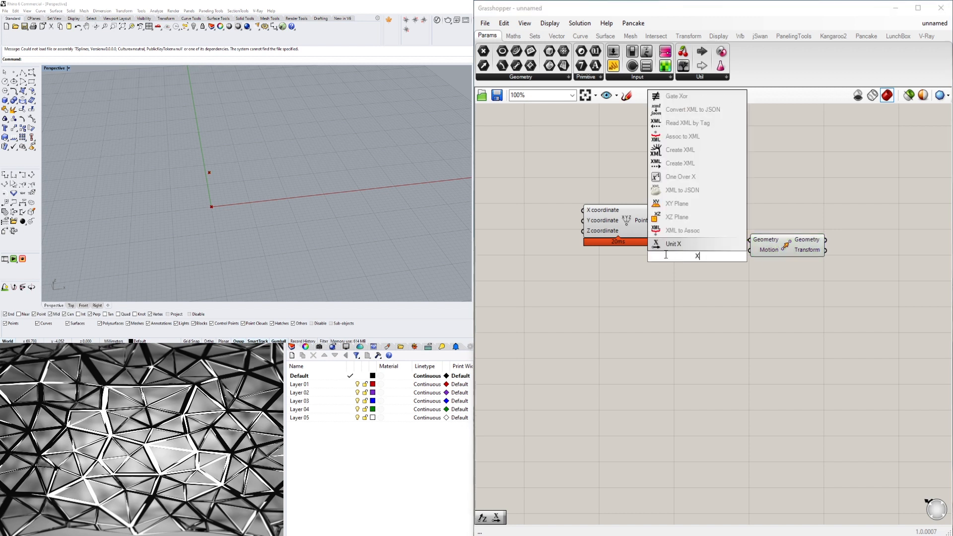
{"action": "left_click", "coordinate": [666, 247]}
{"action": "left_click_drag", "start_coordinate": [698, 261], "coordinate": [750, 250]}
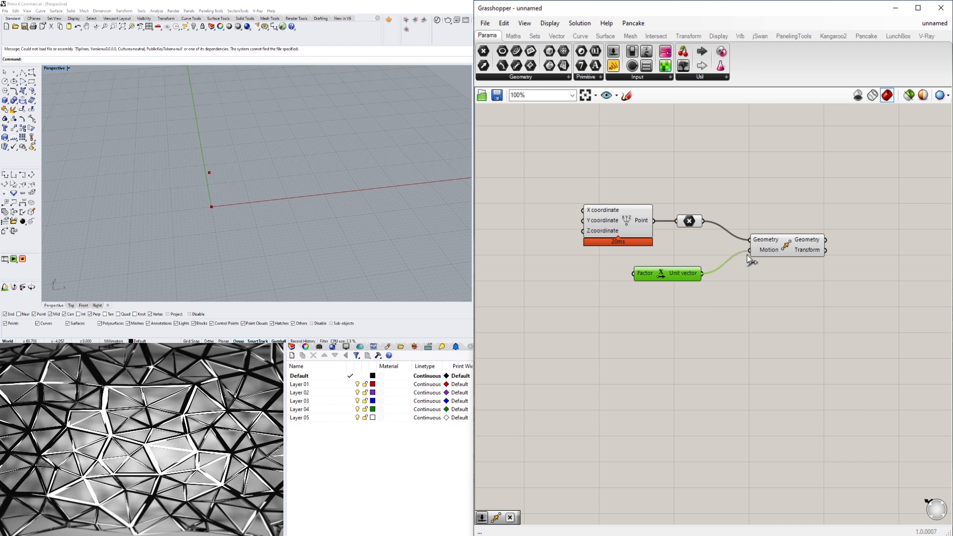
{"action": "left_click", "coordinate": [776, 247]}
- Add a number slider with the value 15 and connect it to Unit X's Factor input
{"action": "scroll", "coordinate": [542, 276], "scroll_direction": "up", "scroll_amount": 3}
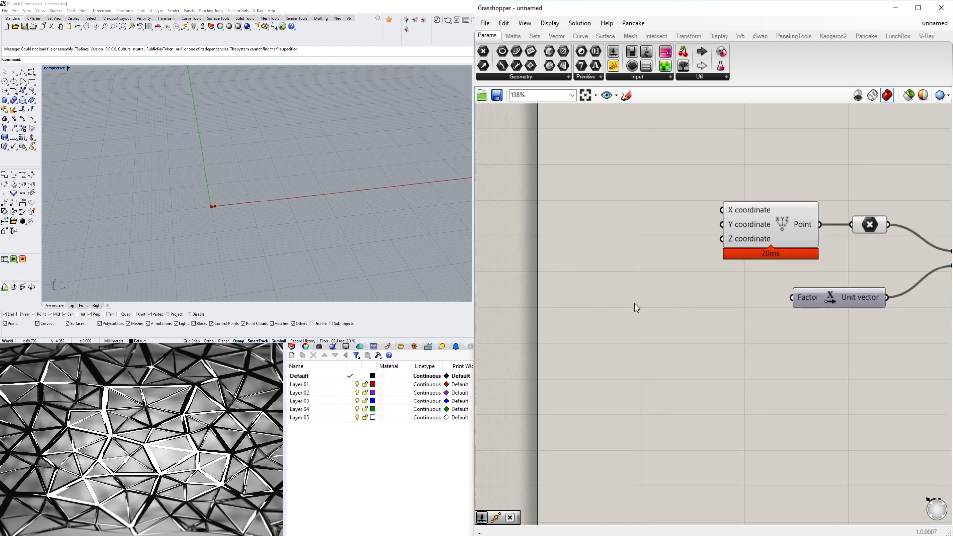
{"action": "double_click", "coordinate": [634, 303]}
{"action": "key", "text": "Return"}
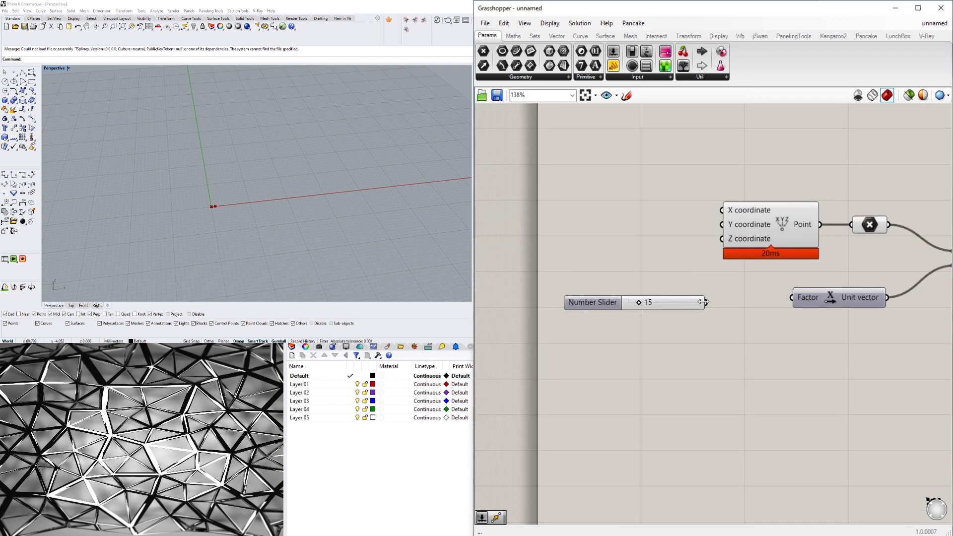
{"action": "left_click_drag", "start_coordinate": [709, 302], "coordinate": [781, 299]}
{"action": "left_click_drag", "start_coordinate": [578, 303], "coordinate": [631, 296]}
{"action": "scroll", "coordinate": [685, 338], "scroll_direction": "down", "scroll_amount": 2}
{"action": "right_click_drag", "start_coordinate": [797, 356], "coordinate": [778, 356]}
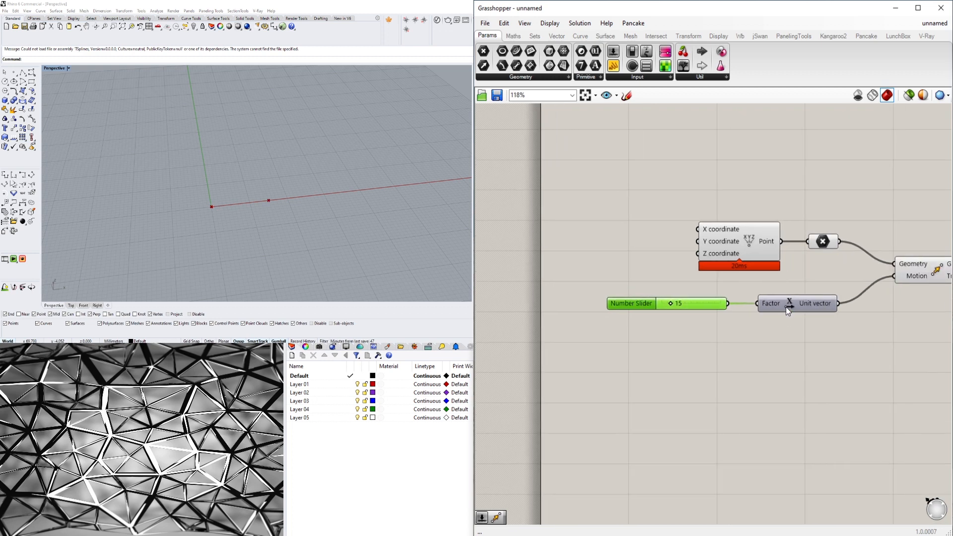
- Tidy the layout by moving Unit X and the Point parameter closer to their sources and placing Move level with the Point parameter
{"action": "left_click_drag", "start_coordinate": [787, 307], "coordinate": [775, 308]}
{"action": "left_click_drag", "start_coordinate": [829, 245], "coordinate": [818, 245]}
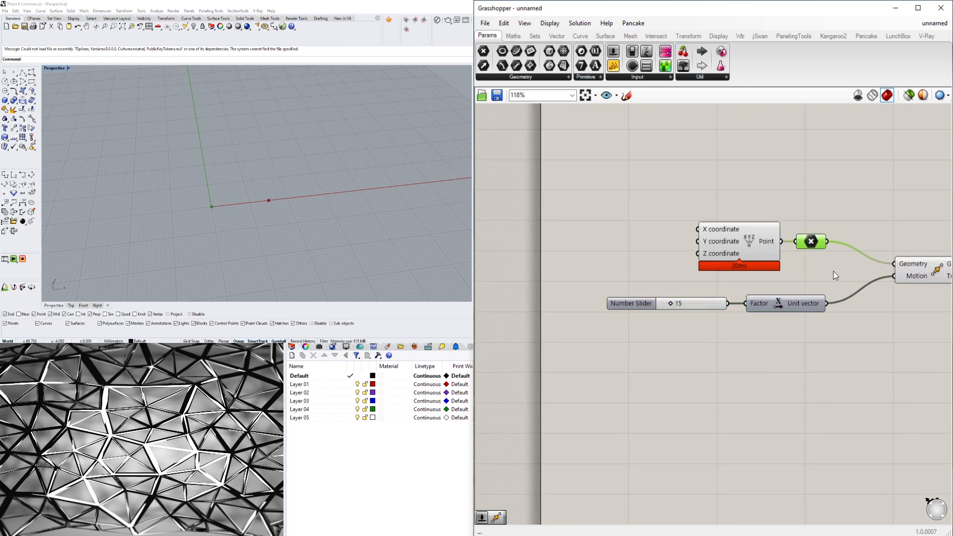
{"action": "right_click_drag", "start_coordinate": [731, 282], "coordinate": [653, 269]}
{"action": "left_click", "coordinate": [623, 293]}
{"action": "left_click", "coordinate": [862, 257]}
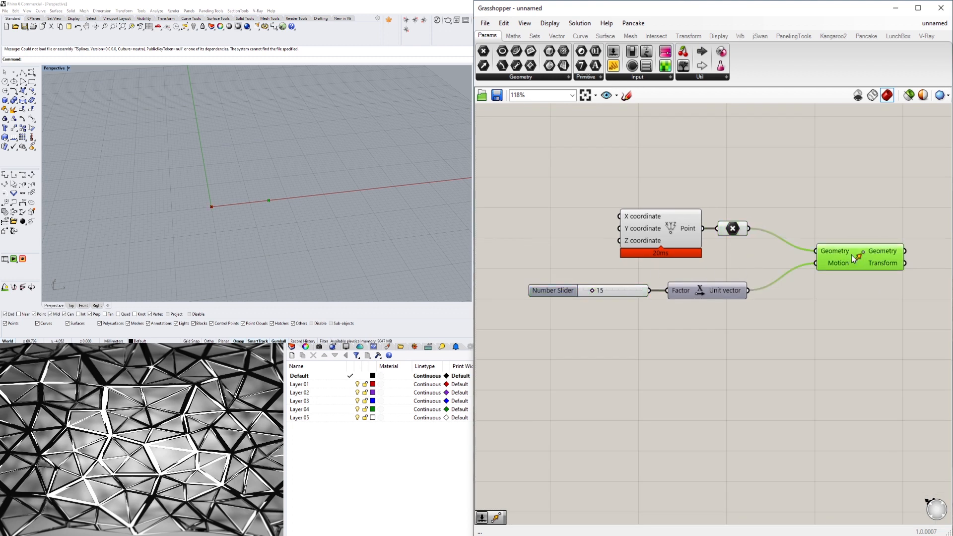
{"action": "left_click_drag", "start_coordinate": [864, 255], "coordinate": [881, 236]}
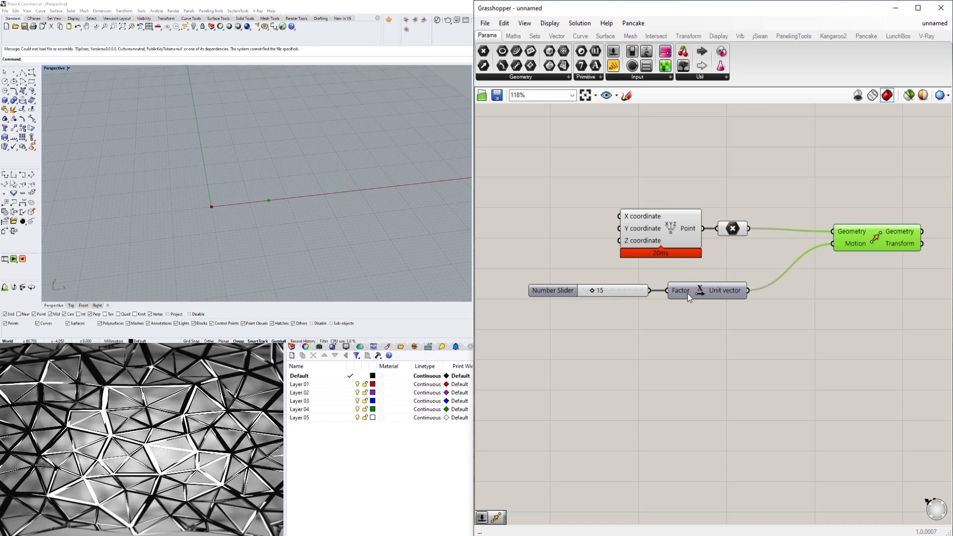
- Duplicate the slider and Unit X pair as a second input to Move's Motion, and set the copied slider to 27
{"action": "left_click_drag", "start_coordinate": [722, 315], "coordinate": [627, 285]}
{"action": "left_click_drag", "start_coordinate": [707, 295], "coordinate": [832, 243], "text": "alt"}
{"action": "left_click_drag", "start_coordinate": [588, 319], "coordinate": [594, 314]}
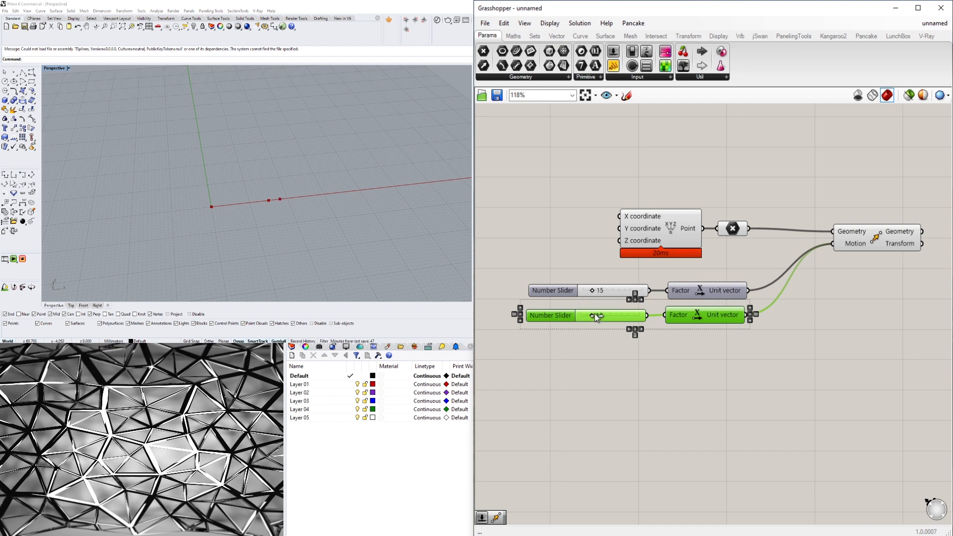
{"action": "left_click", "coordinate": [652, 353]}
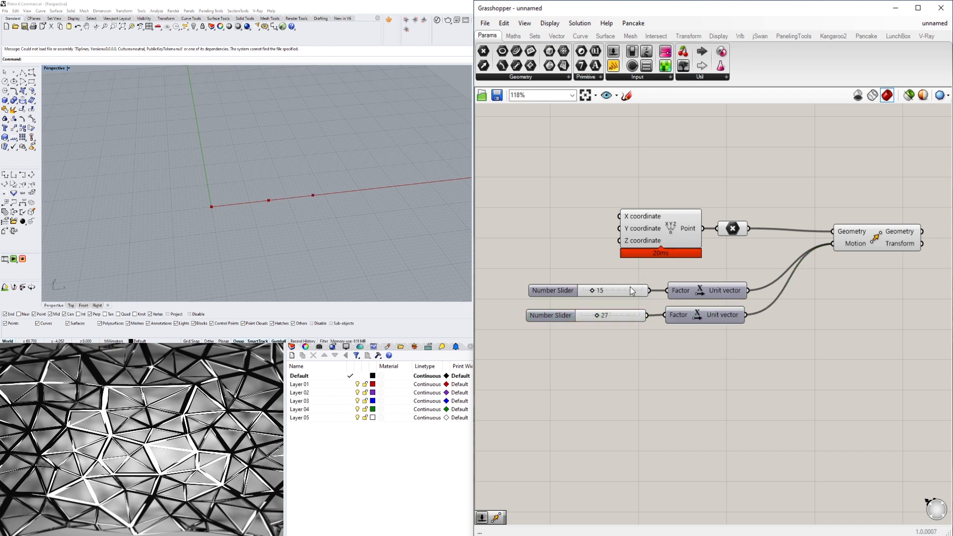
- Delete the duplicated number slider and its Unit X component
{"action": "left_click_drag", "start_coordinate": [744, 352], "coordinate": [605, 317]}
{"action": "key", "text": "Delete"}
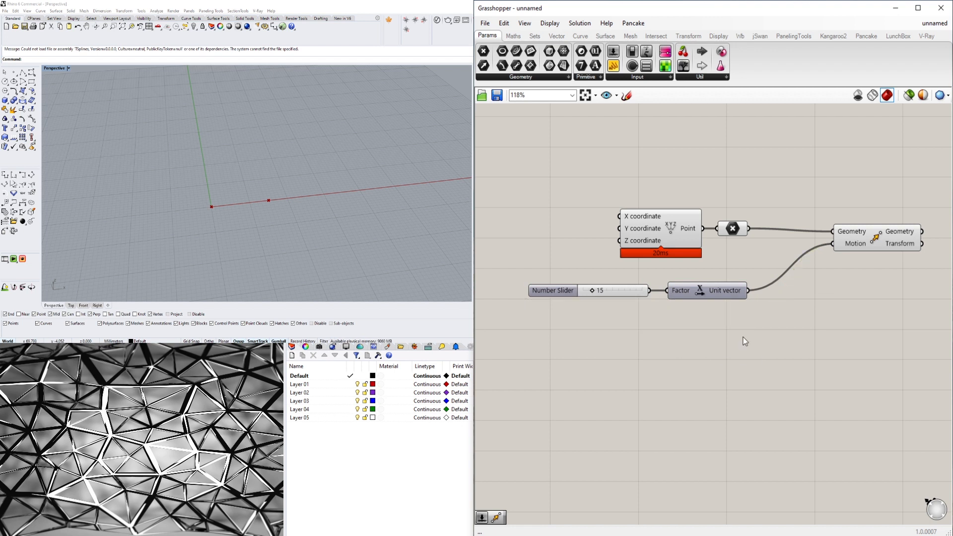
- Add a Series component below the Unit X component
{"action": "double_click", "coordinate": [770, 344]}
{"action": "type", "text": "se"}
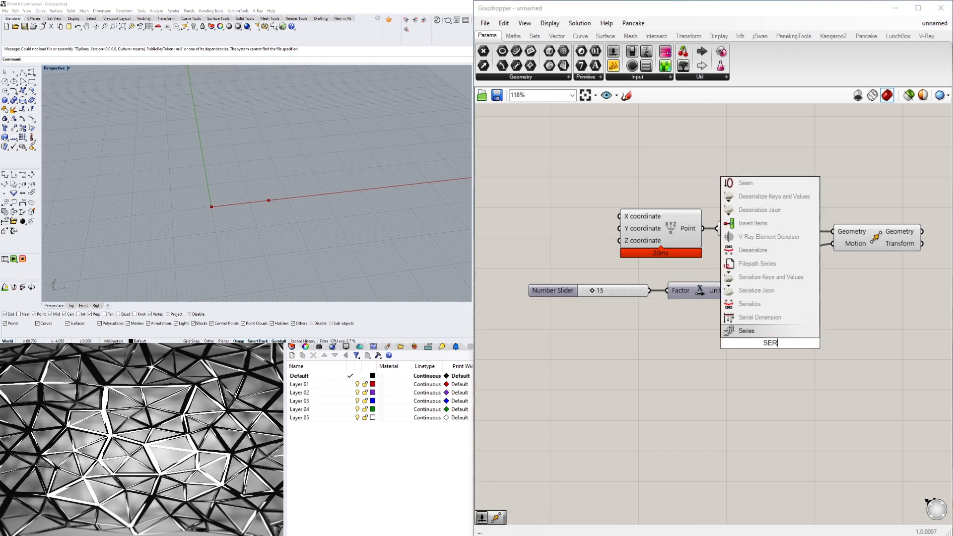
{"action": "left_click", "coordinate": [747, 330]}
{"action": "left_click_drag", "start_coordinate": [769, 352], "coordinate": [704, 349]}
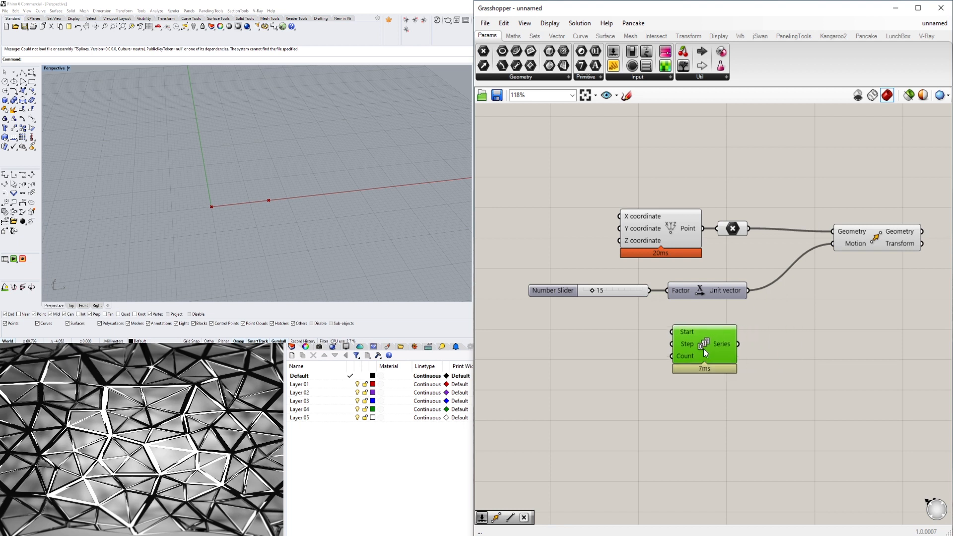
- Add a number slider with the value 10 beside the Series component's inputs
{"action": "right_click_drag", "start_coordinate": [583, 291], "coordinate": [640, 283]}
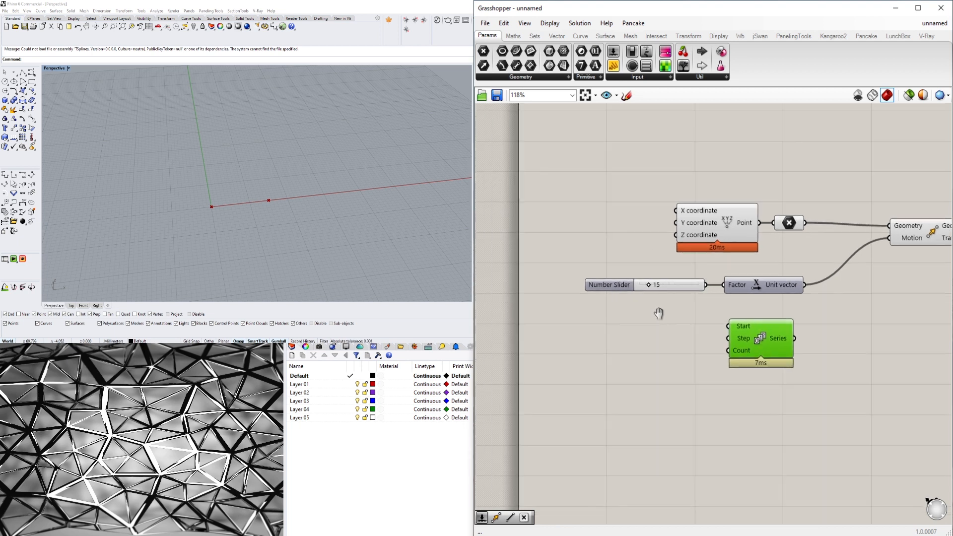
{"action": "double_click", "coordinate": [601, 359]}
{"action": "type", "text": "10"}
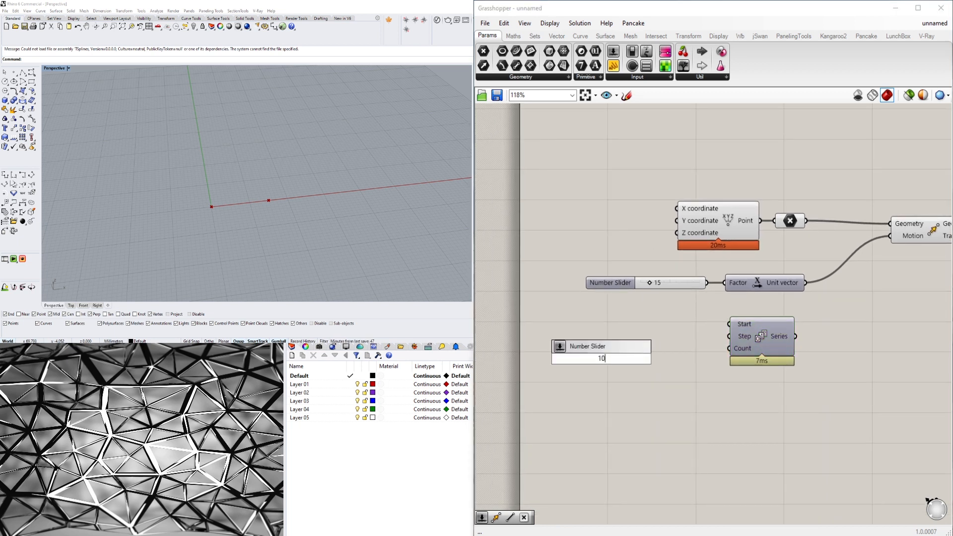
{"action": "key", "text": "Return"}
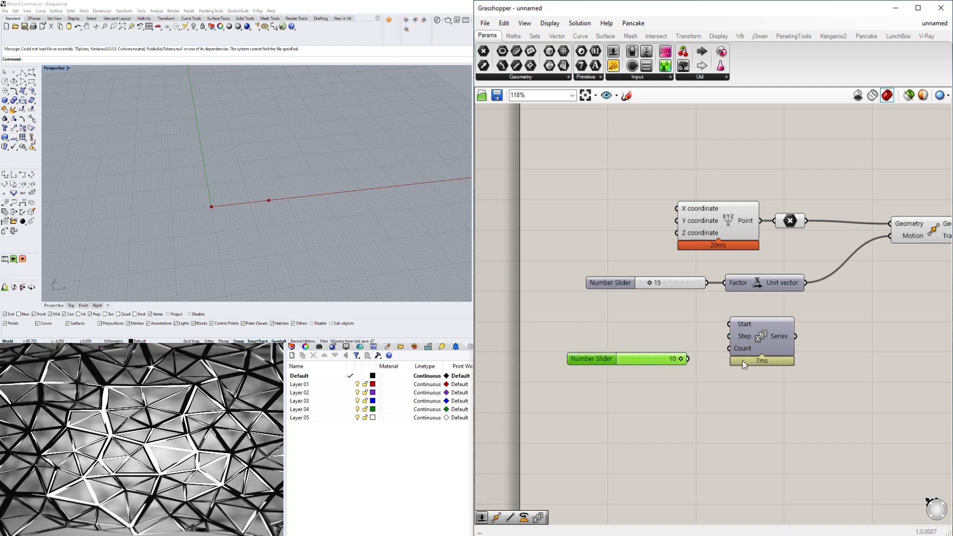
- Connect the 10 slider to the Series component's Count input and move both number sliders away from neighbouring components
{"action": "left_click_drag", "start_coordinate": [721, 351], "coordinate": [727, 347]}
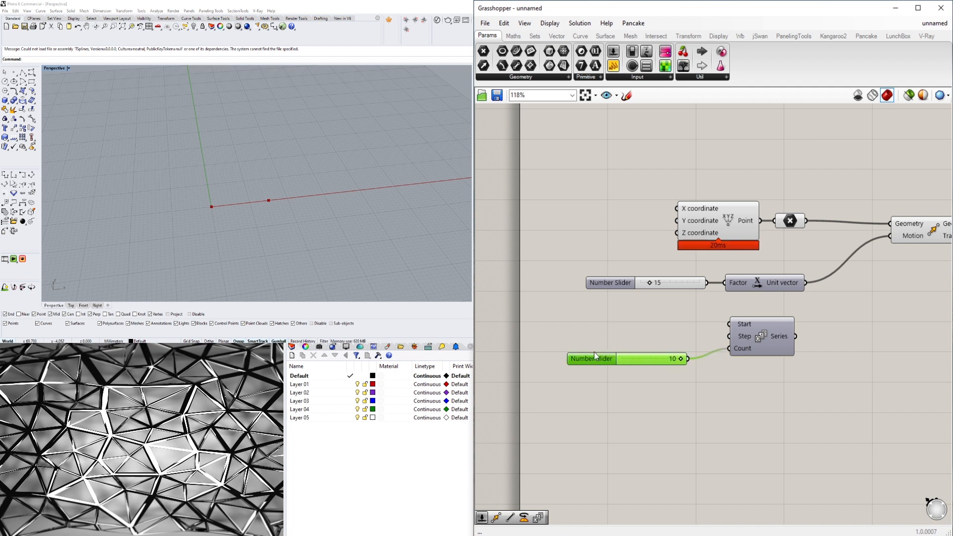
{"action": "left_click_drag", "start_coordinate": [594, 358], "coordinate": [598, 366]}
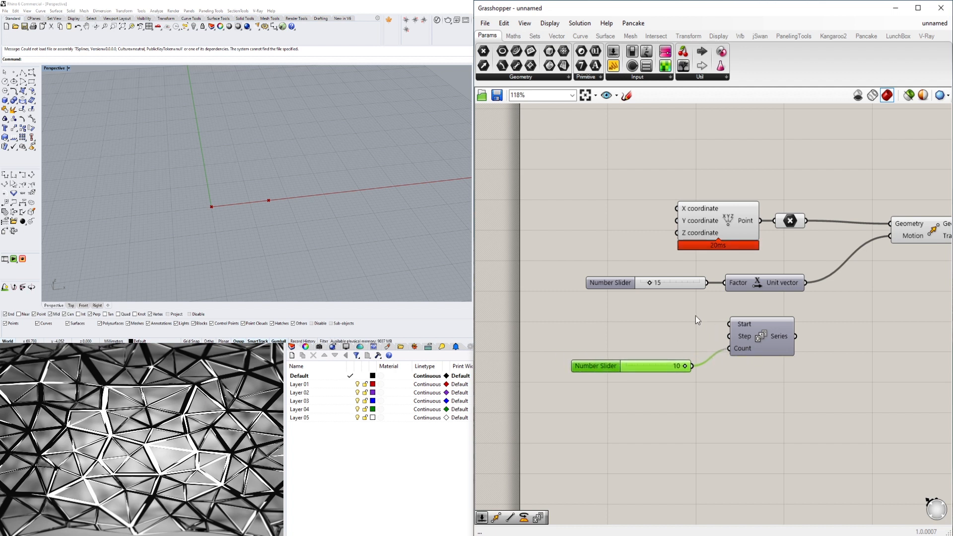
{"action": "right_click_drag", "start_coordinate": [625, 307], "coordinate": [628, 272]}
{"action": "left_click_drag", "start_coordinate": [622, 246], "coordinate": [582, 258]}
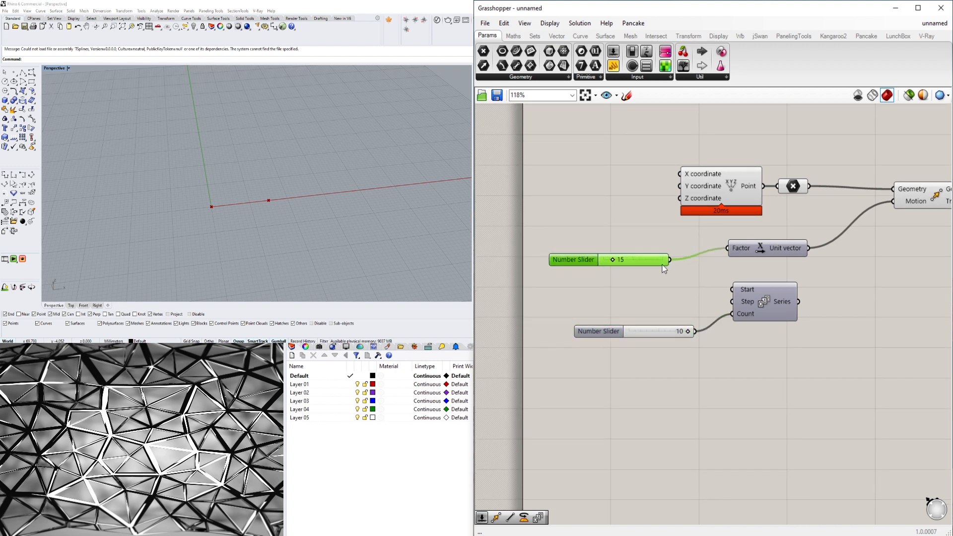
- Insert the Series between the 15 slider and Unit X, wiring the slider into Step and the Series output into Factor
{"action": "left_click_drag", "start_coordinate": [672, 263], "coordinate": [760, 293]}
{"action": "left_click_drag", "start_coordinate": [759, 247], "coordinate": [825, 292]}
{"action": "left_click_drag", "start_coordinate": [580, 257], "coordinate": [591, 278]}
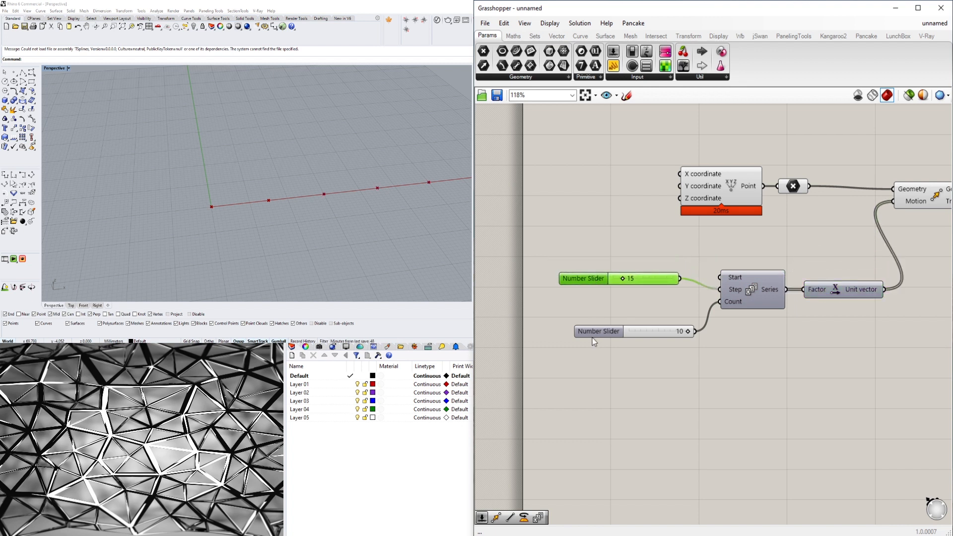
{"action": "left_click_drag", "start_coordinate": [592, 336], "coordinate": [575, 309]}
- Examine the row of points along the X axis and the list of values output by the Series component
{"action": "left_click", "coordinate": [729, 365]}
{"action": "right_click_drag", "start_coordinate": [737, 340], "coordinate": [683, 333]}
{"action": "scroll", "coordinate": [432, 192], "scroll_direction": "down", "scroll_amount": 6}
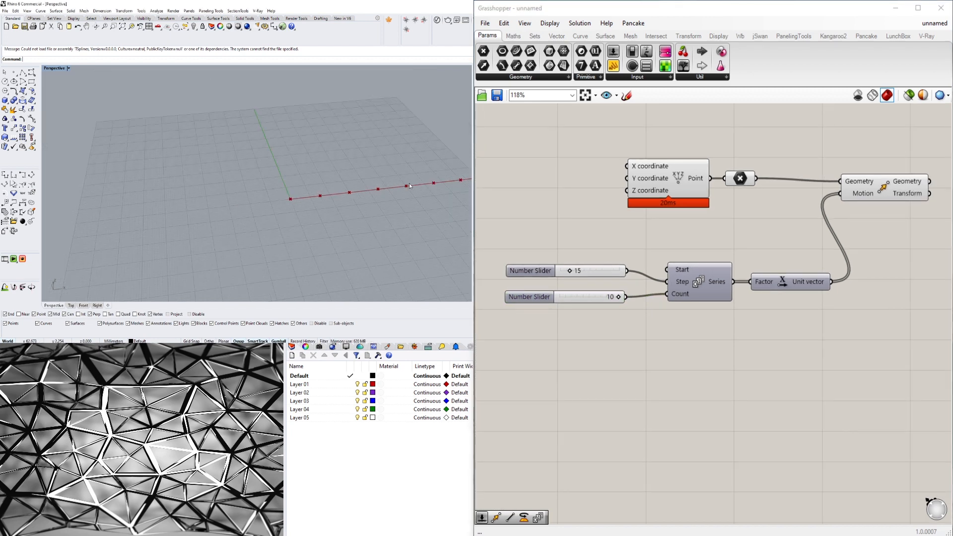
{"action": "right_click_drag", "start_coordinate": [433, 192], "coordinate": [294, 195], "text": "shift"}
{"action": "left_click", "coordinate": [586, 297]}
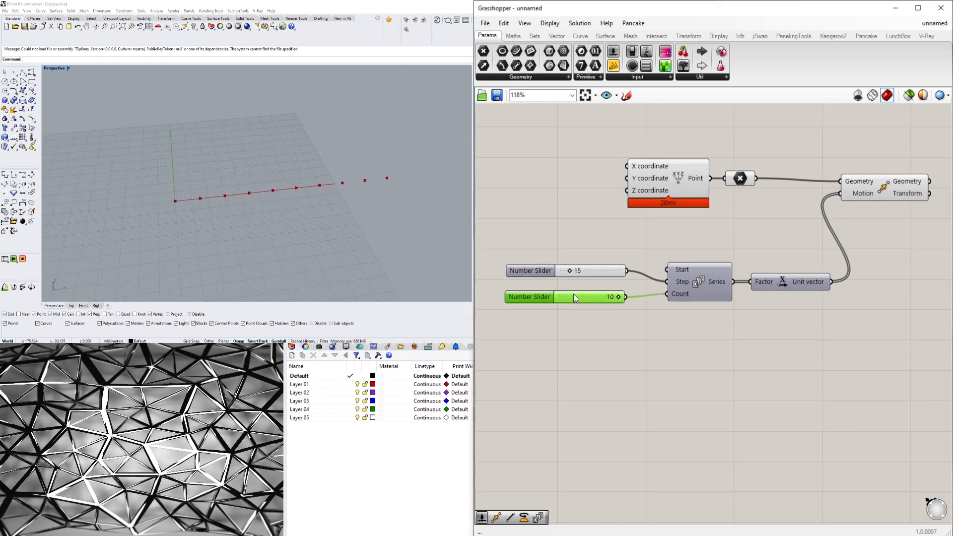
{"action": "left_click", "coordinate": [569, 273]}
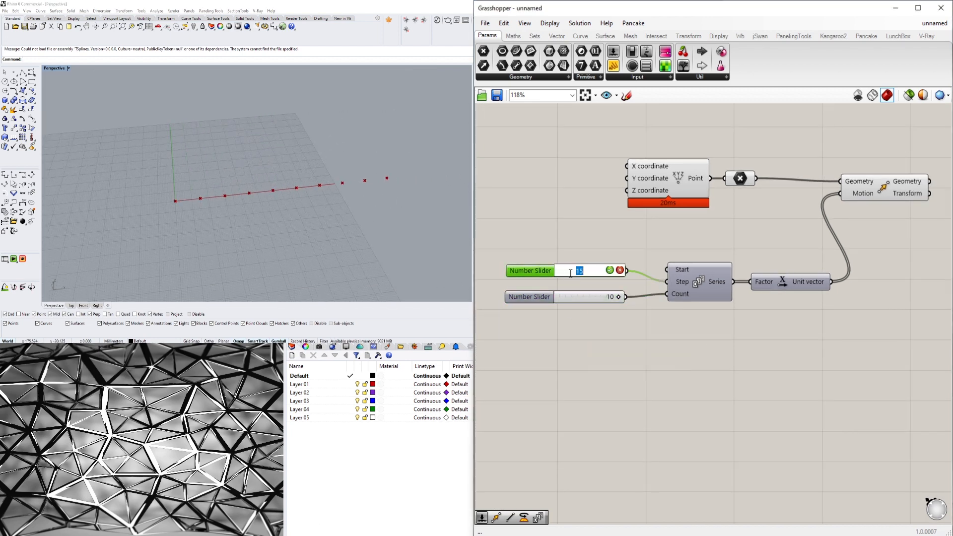
{"action": "left_click", "coordinate": [624, 341]}
{"action": "left_click_drag", "start_coordinate": [799, 280], "coordinate": [793, 279]}
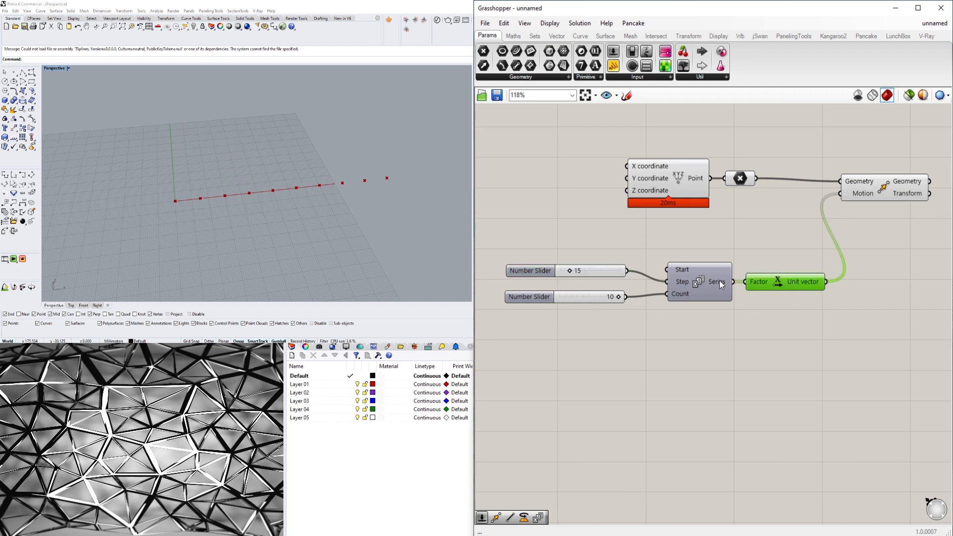
{"action": "mouse_move", "coordinate": [715, 281]}
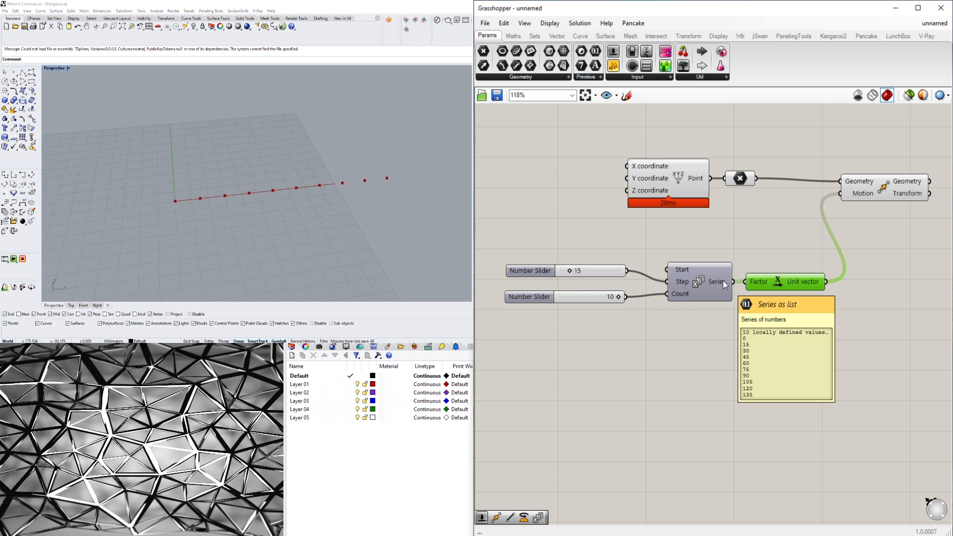
- Set the slider feeding the Series component's Step input to 8
{"action": "scroll", "coordinate": [578, 267], "scroll_direction": "up", "scroll_amount": 3}
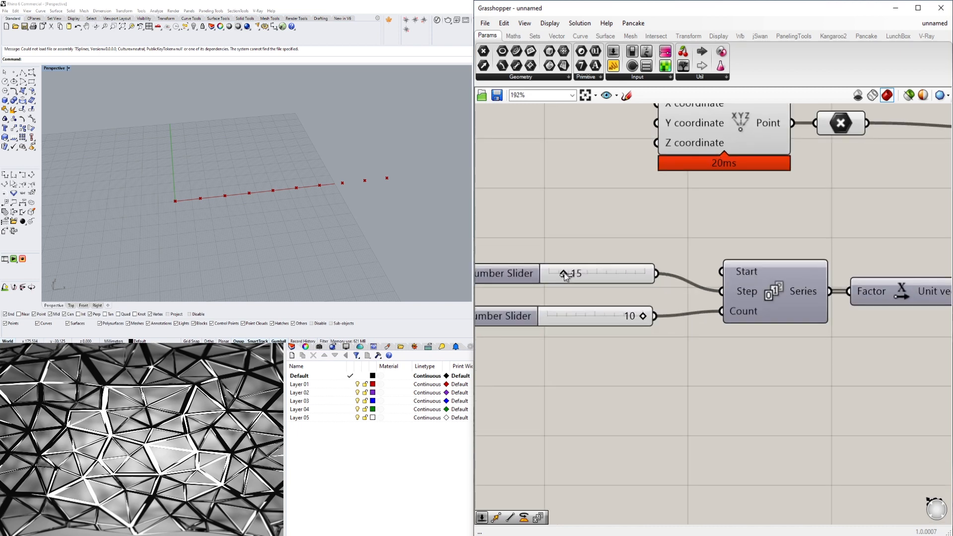
{"action": "right_click_drag", "start_coordinate": [507, 320], "coordinate": [613, 340]}
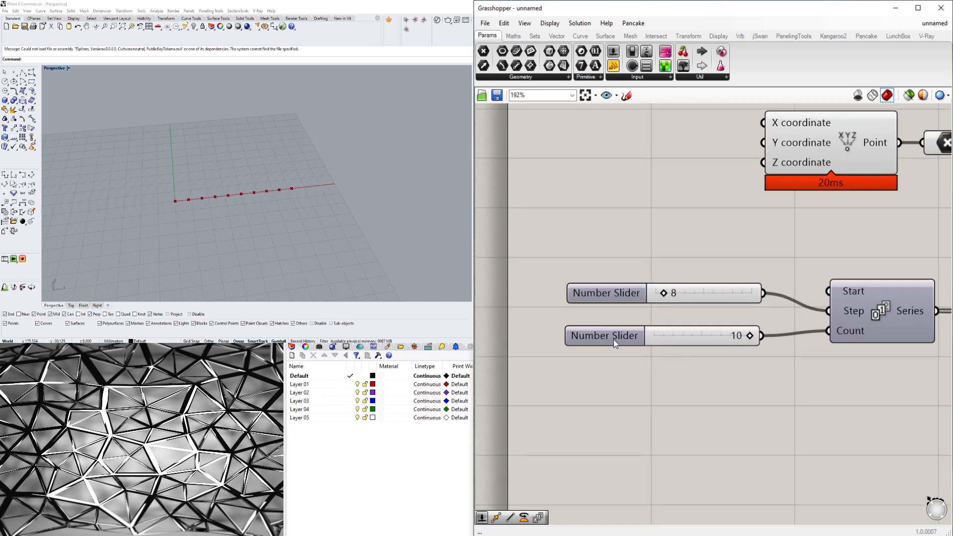
{"action": "left_click", "coordinate": [613, 339]}
{"action": "scroll", "coordinate": [751, 331], "scroll_direction": "up", "scroll_amount": 4}
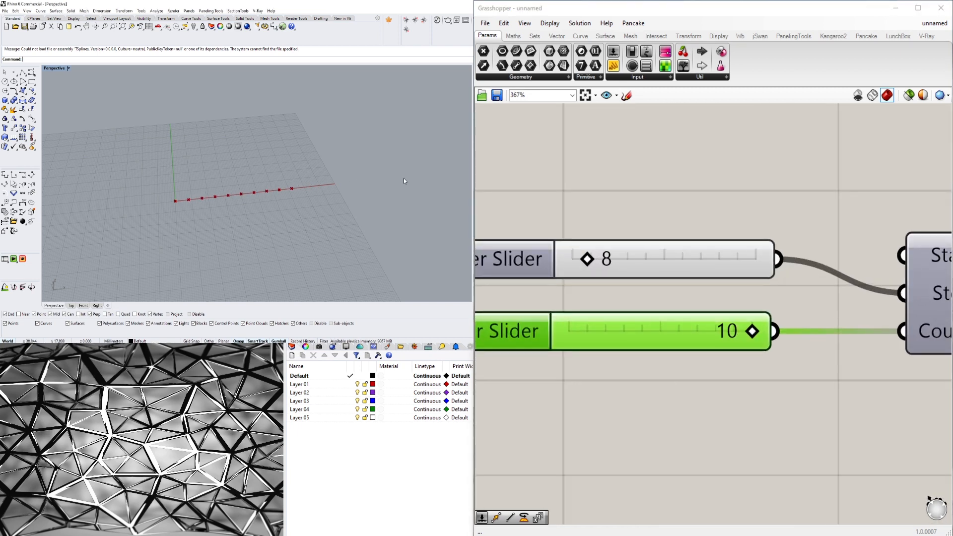
- Move the two sliders, Series and Unit X together to sit directly beneath the Construct Point component
{"action": "scroll", "coordinate": [883, 258], "scroll_direction": "down", "scroll_amount": 6}
{"action": "right_click_drag", "start_coordinate": [938, 288], "coordinate": [711, 326]}
{"action": "left_click_drag", "start_coordinate": [816, 323], "coordinate": [812, 324]}
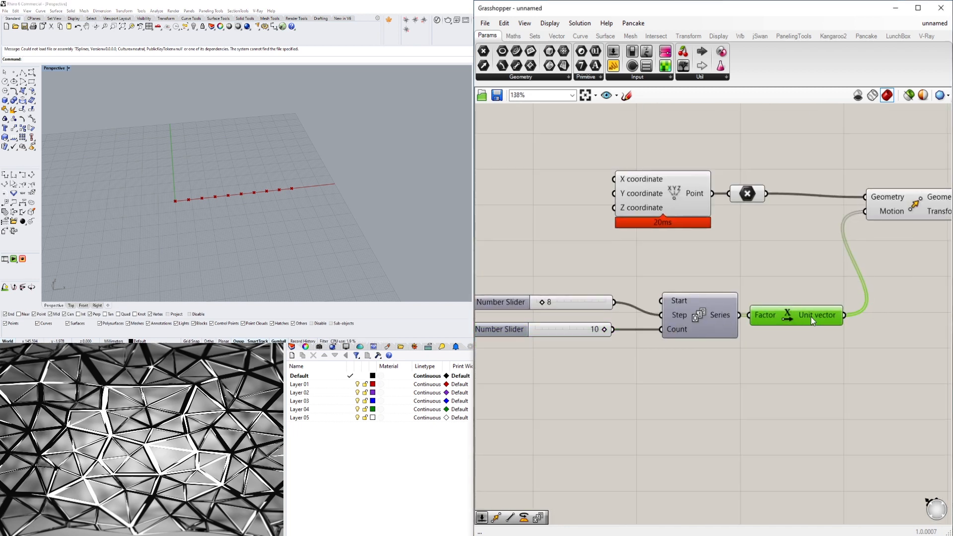
{"action": "left_click", "coordinate": [898, 202]}
{"action": "scroll", "coordinate": [697, 347], "scroll_direction": "down", "scroll_amount": 1}
{"action": "right_click_drag", "start_coordinate": [682, 365], "coordinate": [764, 363]}
{"action": "left_click_drag", "start_coordinate": [871, 363], "coordinate": [620, 281]}
{"action": "left_click_drag", "start_coordinate": [874, 315], "coordinate": [827, 273]}
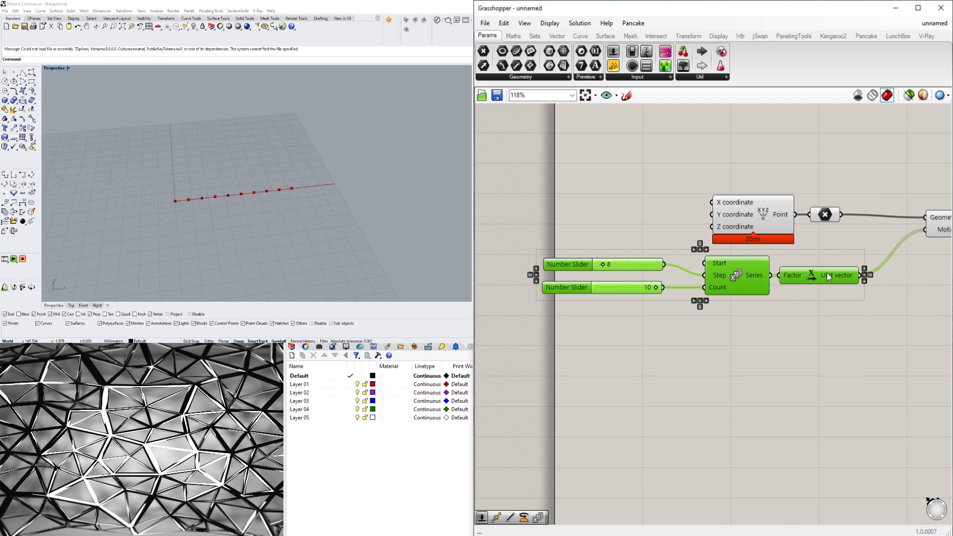
{"action": "left_click", "coordinate": [837, 355]}
- Rename the slider feeding the Series Step input as DISTANCE BETWEEN POINTS
{"action": "scroll", "coordinate": [570, 257], "scroll_direction": "up", "scroll_amount": 3}
{"action": "right_click", "coordinate": [572, 255]}
{"action": "left_click_drag", "start_coordinate": [632, 262], "coordinate": [504, 260]}
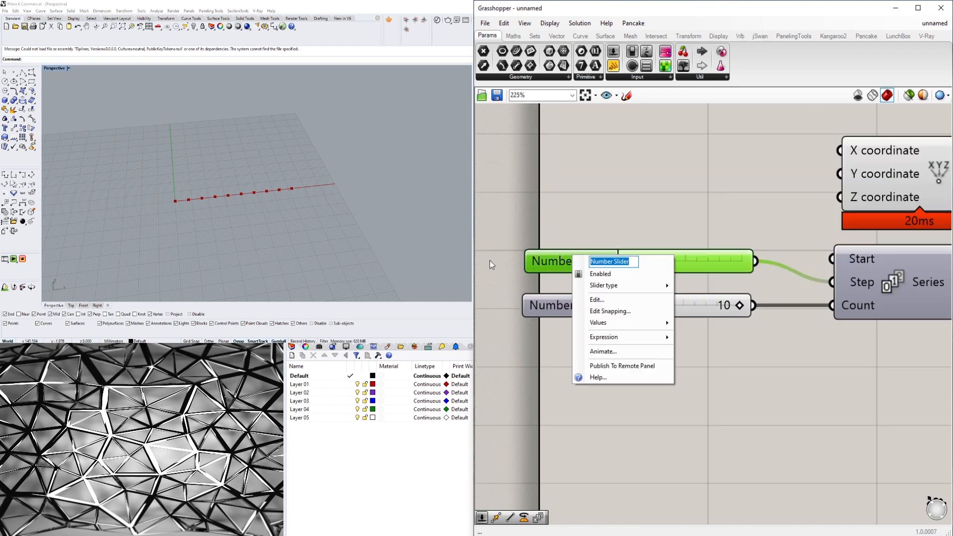
{"action": "type", "text": "DIN"}
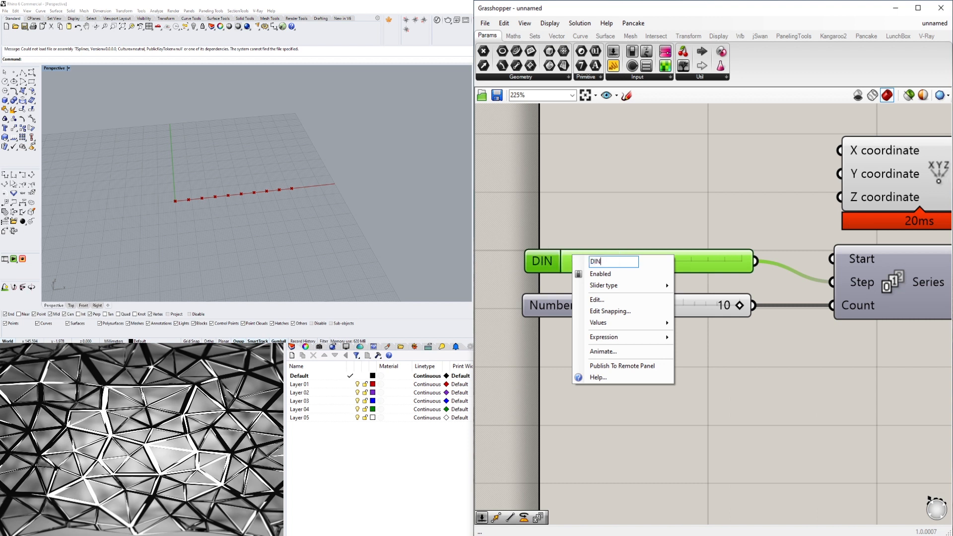
{"action": "key", "text": "BackSpace"}
{"action": "key", "text": "BackSpace"}
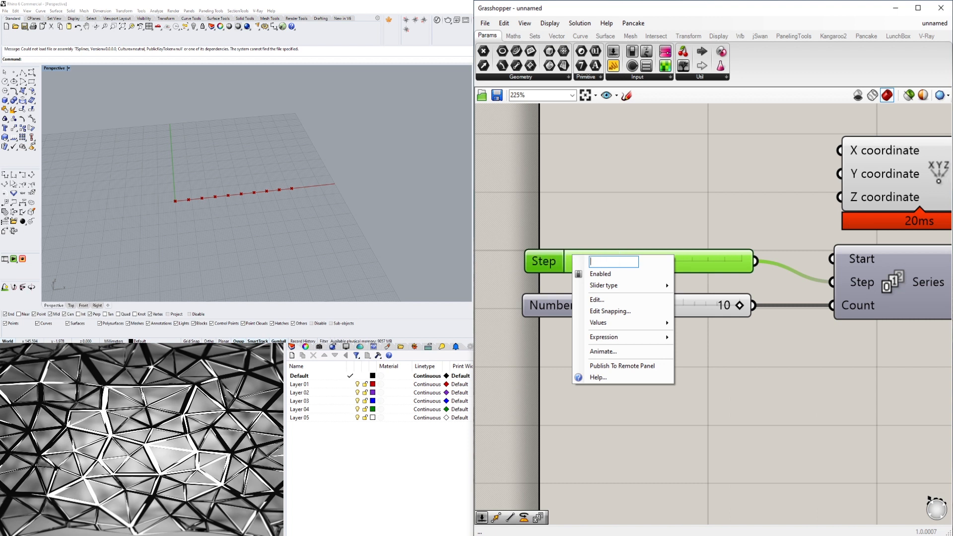
{"action": "type", "text": "DISTANCE BE"}
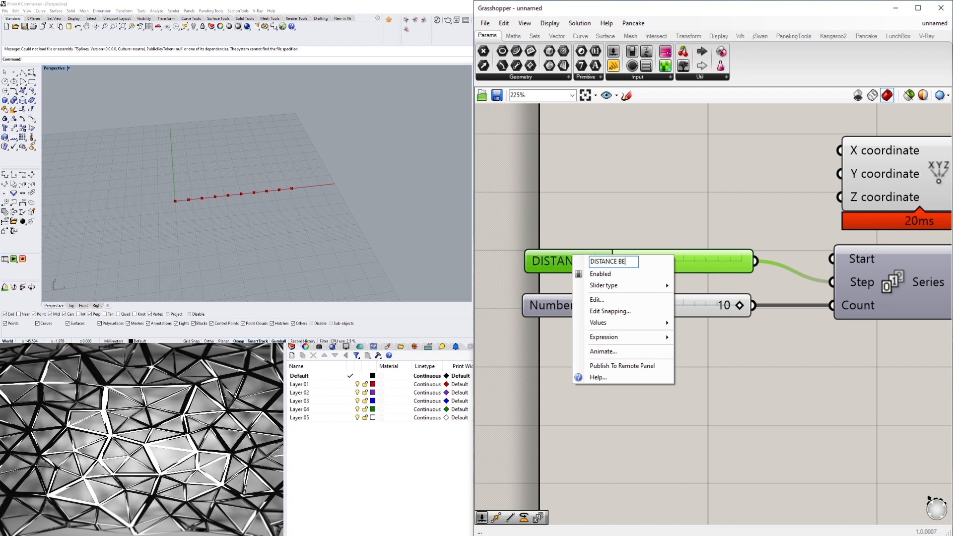
{"action": "type", "text": "TWEEN POINTS"}
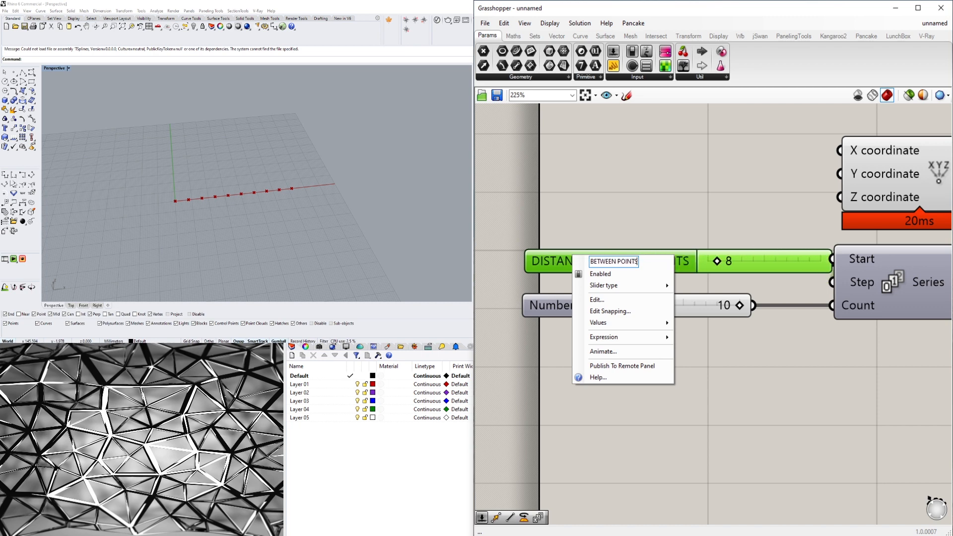
{"action": "left_click", "coordinate": [520, 210]}
- Shift the DISTANCE BETWEEN POINTS slider clear of the Series component and place it in its own group
{"action": "scroll", "coordinate": [570, 233], "scroll_direction": "down", "scroll_amount": 2}
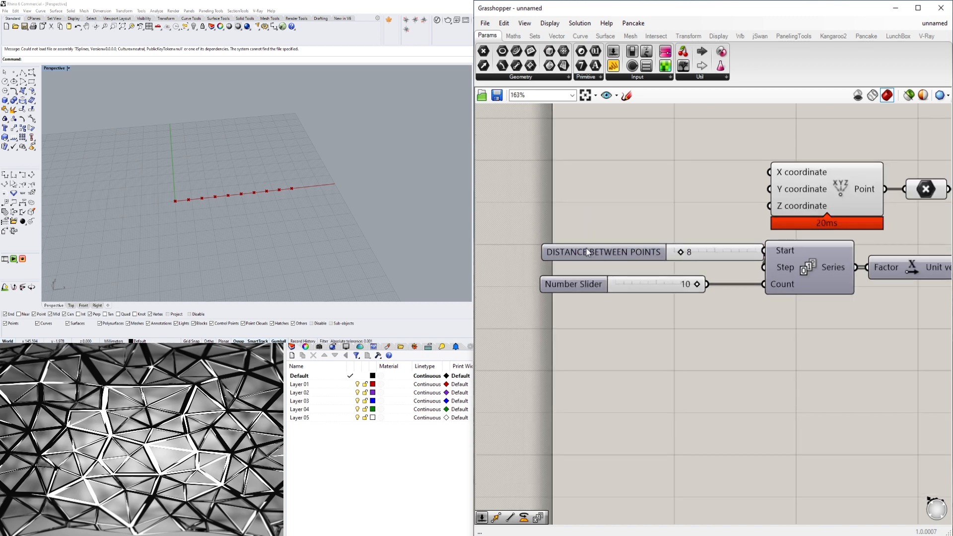
{"action": "left_click", "coordinate": [569, 251]}
{"action": "key", "text": "ctrl+g"}
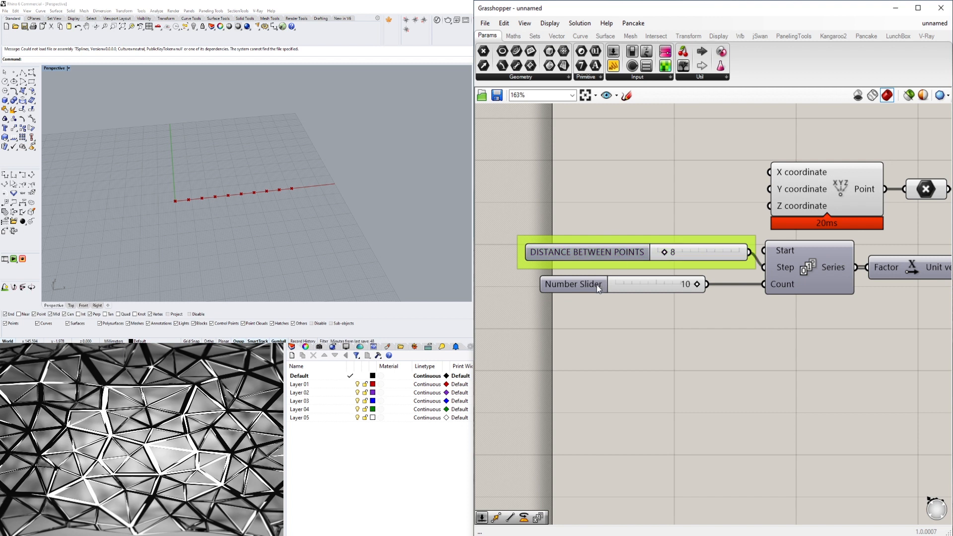
- Rename the slider feeding the Series Count input as NUMBER OF POINTS and place it in its own group
{"action": "left_click", "coordinate": [584, 288]}
{"action": "right_click", "coordinate": [570, 287]}
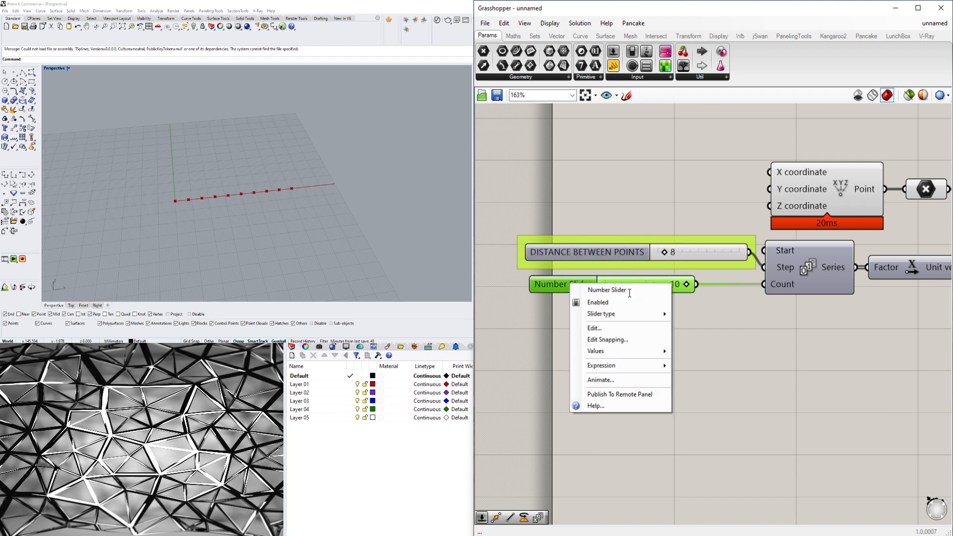
{"action": "type", "text": "NUMBER "}
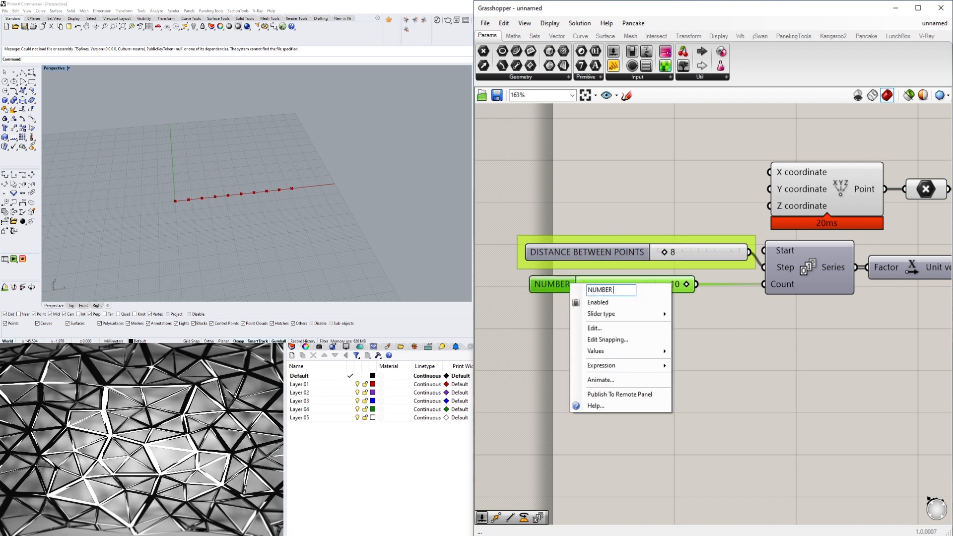
{"action": "type", "text": "OF POINTS"}
{"action": "key", "text": "Return"}
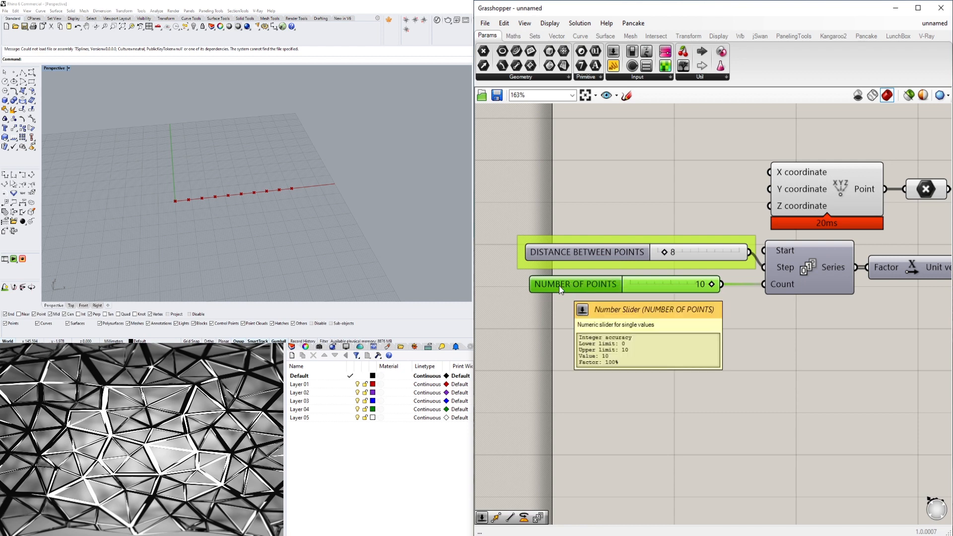
{"action": "key", "text": "ctrl+g"}
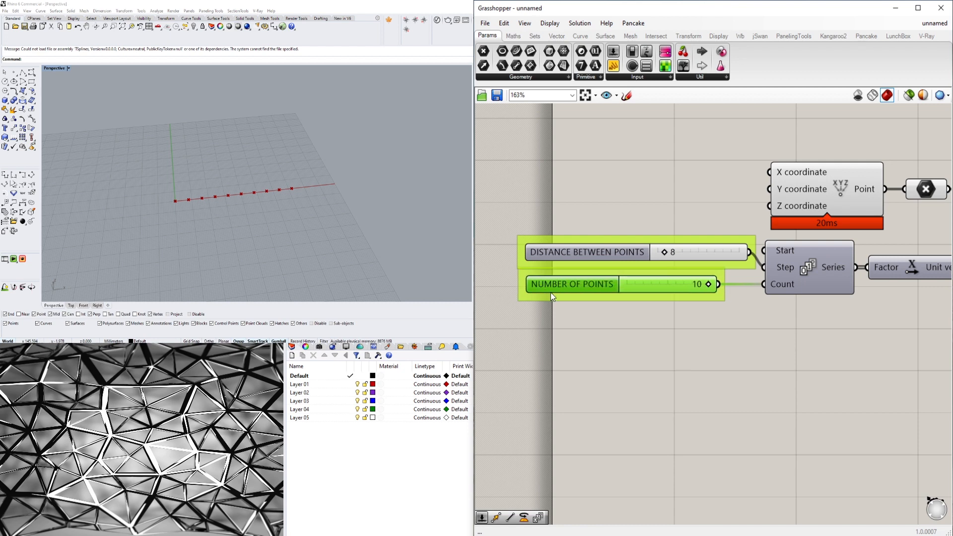
{"action": "left_click_drag", "start_coordinate": [550, 293], "coordinate": [551, 298]}
- Inspect the two slider groups and the colour option of the group around the NUMBER OF POINTS slider
{"action": "scroll", "coordinate": [749, 386], "scroll_direction": "down", "scroll_amount": 5}
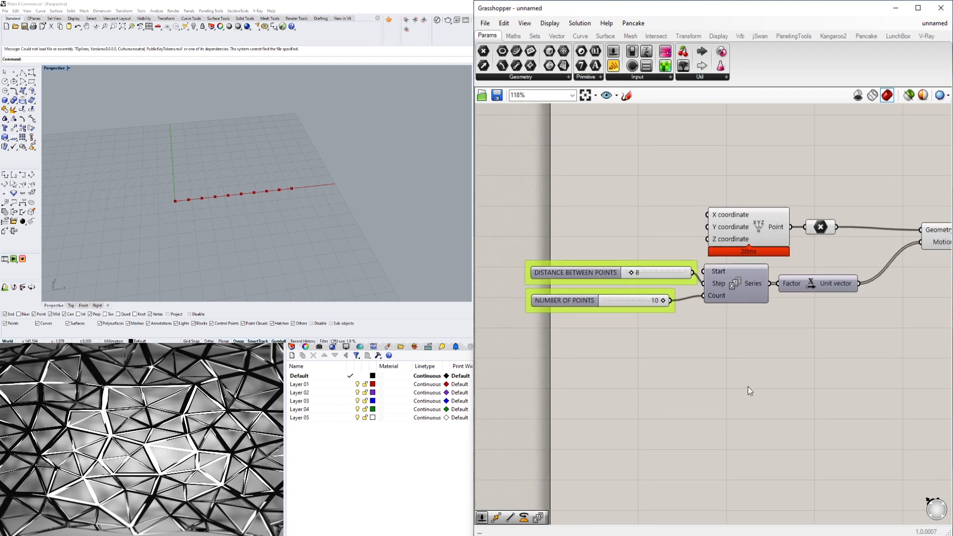
{"action": "left_click_drag", "start_coordinate": [889, 393], "coordinate": [602, 208]}
{"action": "left_click_drag", "start_coordinate": [709, 268], "coordinate": [782, 250]}
{"action": "left_click", "coordinate": [818, 396]}
{"action": "scroll", "coordinate": [714, 317], "scroll_direction": "up", "scroll_amount": 3}
{"action": "left_click", "coordinate": [634, 288]}
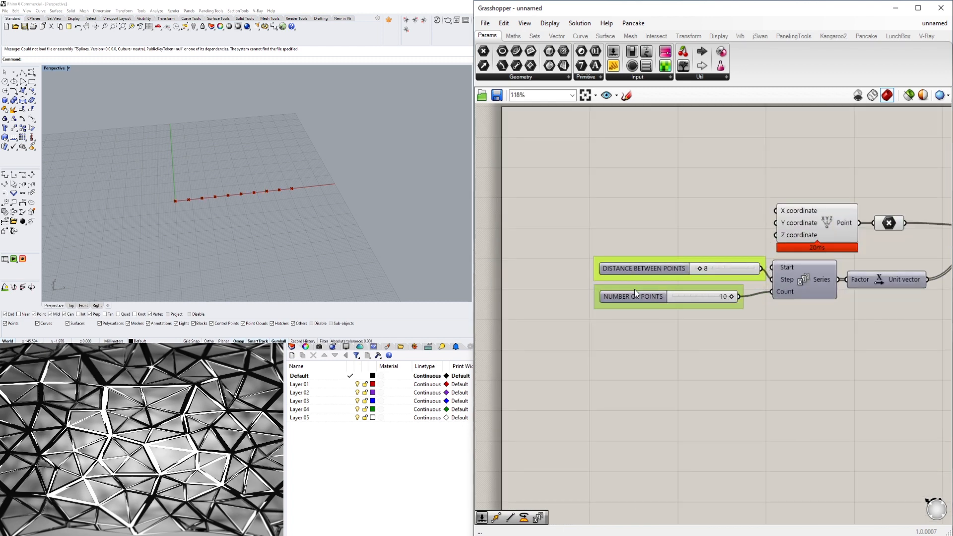
{"action": "scroll", "coordinate": [635, 288], "scroll_direction": "up", "scroll_amount": 3}
{"action": "scroll", "coordinate": [642, 291], "scroll_direction": "down", "scroll_amount": 4}
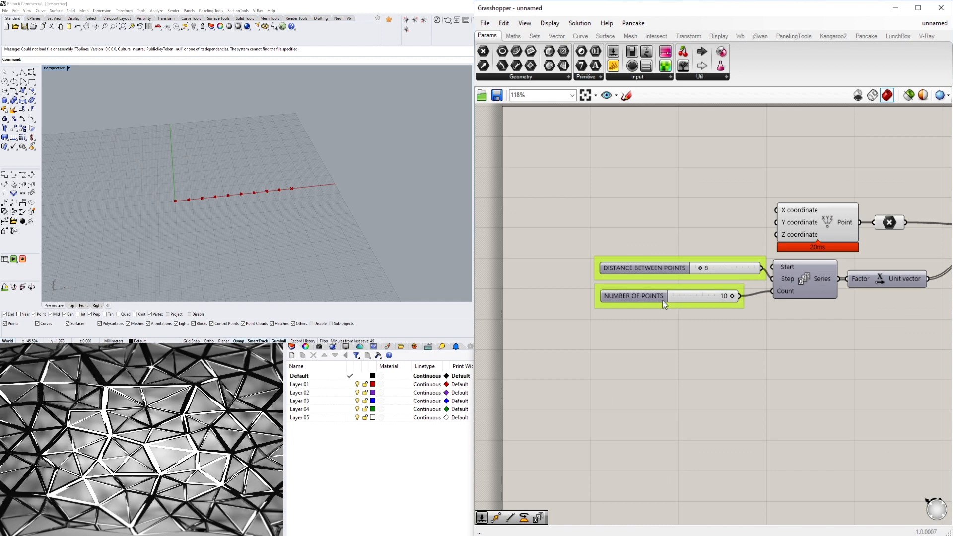
{"action": "scroll", "coordinate": [680, 335], "scroll_direction": "down", "scroll_amount": 6}
{"action": "scroll", "coordinate": [648, 287], "scroll_direction": "up", "scroll_amount": 5}
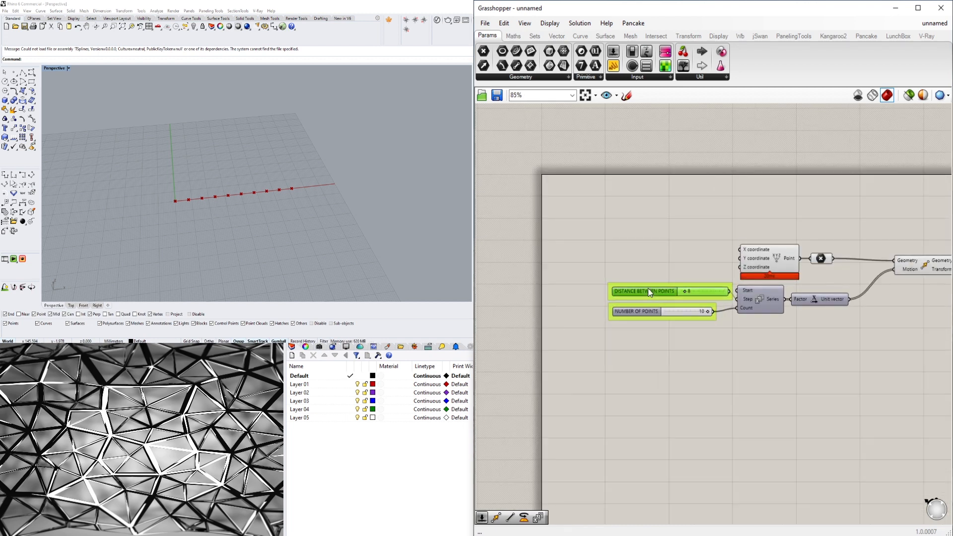
{"action": "scroll", "coordinate": [645, 301], "scroll_direction": "up", "scroll_amount": 6}
{"action": "right_click", "coordinate": [627, 341]}
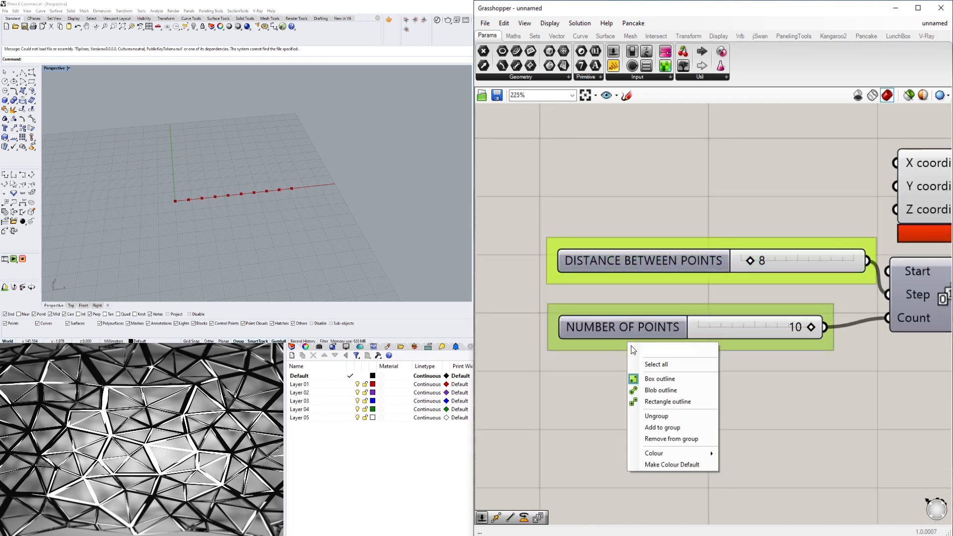
{"action": "mouse_move", "coordinate": [682, 454]}
{"action": "left_click", "coordinate": [642, 220]}
- Rearrange the two slider groups closer together and farther from the Series component's inputs
{"action": "scroll", "coordinate": [642, 219], "scroll_direction": "down", "scroll_amount": 4}
{"action": "left_click_drag", "start_coordinate": [674, 317], "coordinate": [596, 307]}
{"action": "left_click", "coordinate": [615, 259]}
{"action": "right_click_drag", "start_coordinate": [893, 288], "coordinate": [774, 269]}
{"action": "left_click_drag", "start_coordinate": [819, 266], "coordinate": [802, 286]}
{"action": "left_click", "coordinate": [731, 370]}
{"action": "right_click_drag", "start_coordinate": [627, 315], "coordinate": [756, 313]}
{"action": "scroll", "coordinate": [692, 297], "scroll_direction": "up", "scroll_amount": 3}
{"action": "right_click_drag", "start_coordinate": [691, 298], "coordinate": [821, 309]}
{"action": "left_click_drag", "start_coordinate": [695, 383], "coordinate": [666, 329]}
{"action": "right_click_drag", "start_coordinate": [751, 397], "coordinate": [717, 340]}
{"action": "left_click", "coordinate": [716, 340]}
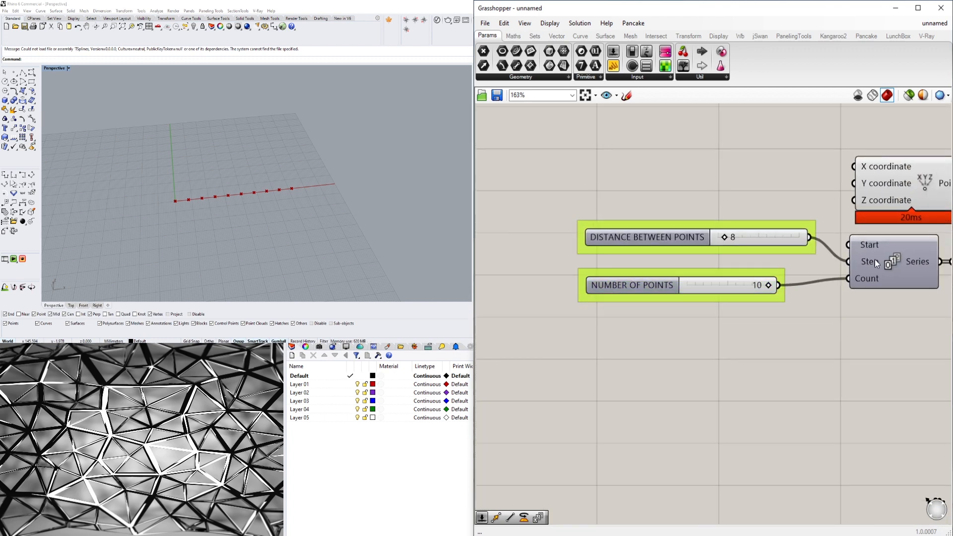
{"action": "left_click_drag", "start_coordinate": [649, 236], "coordinate": [649, 246]}
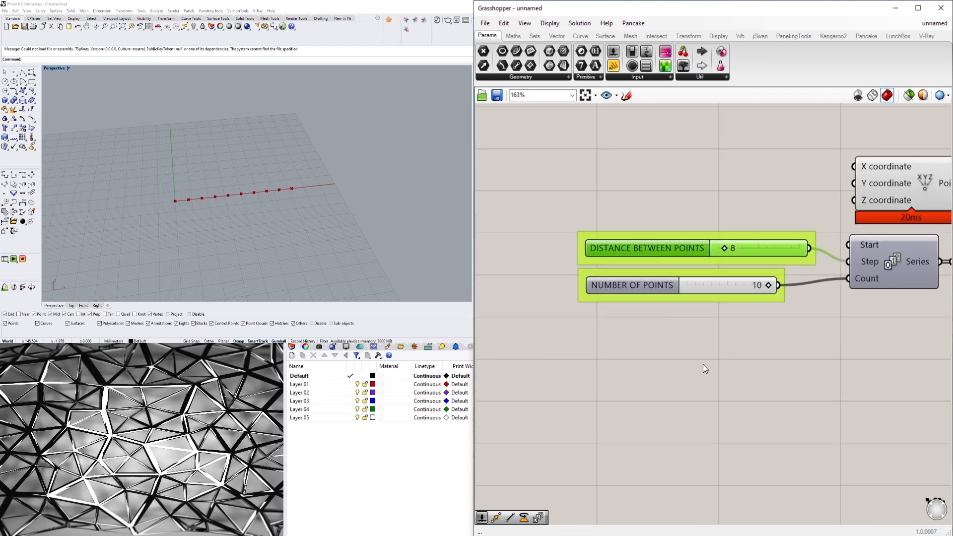
{"action": "left_click_drag", "start_coordinate": [703, 365], "coordinate": [631, 276]}
{"action": "left_click", "coordinate": [844, 377]}
{"action": "right_click_drag", "start_coordinate": [853, 373], "coordinate": [760, 420]}
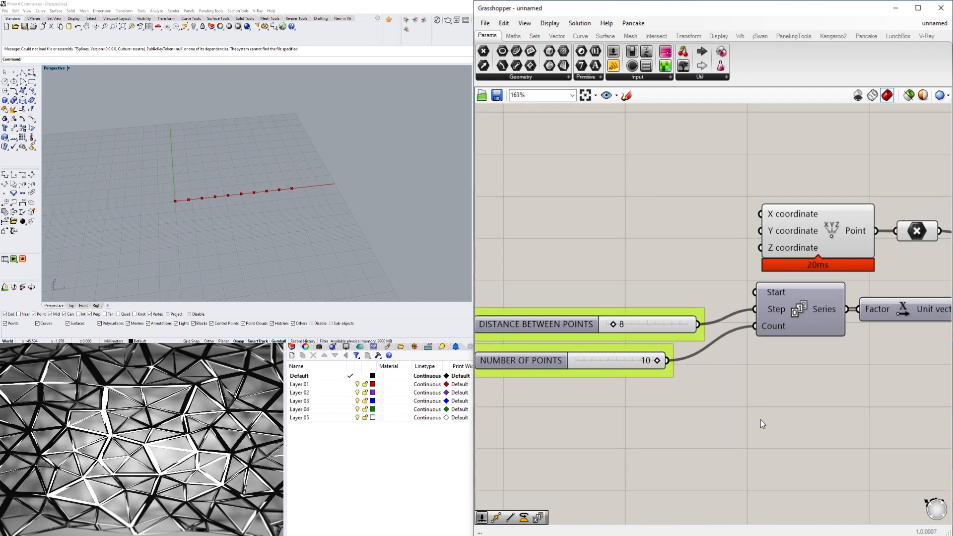
- Turn off the preview of the Construct Point component and the parameter connected to its output
{"action": "scroll", "coordinate": [791, 370], "scroll_direction": "down", "scroll_amount": 2}
{"action": "right_click_drag", "start_coordinate": [841, 317], "coordinate": [792, 322]}
{"action": "left_click_drag", "start_coordinate": [751, 265], "coordinate": [739, 287]}
{"action": "middle_click", "coordinate": [790, 273]}
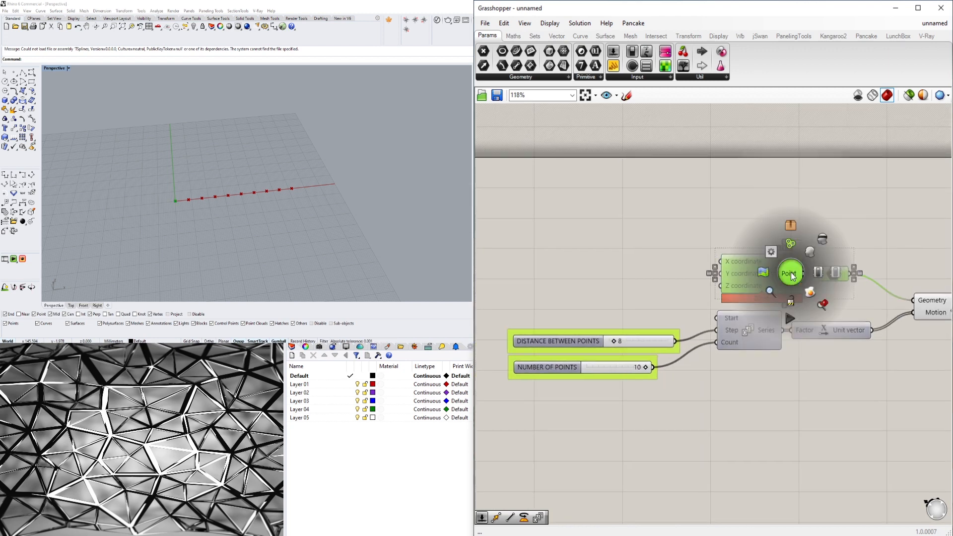
{"action": "left_click", "coordinate": [822, 241]}
{"action": "left_click", "coordinate": [614, 300]}
{"action": "right_click_drag", "start_coordinate": [615, 301], "coordinate": [628, 288]}
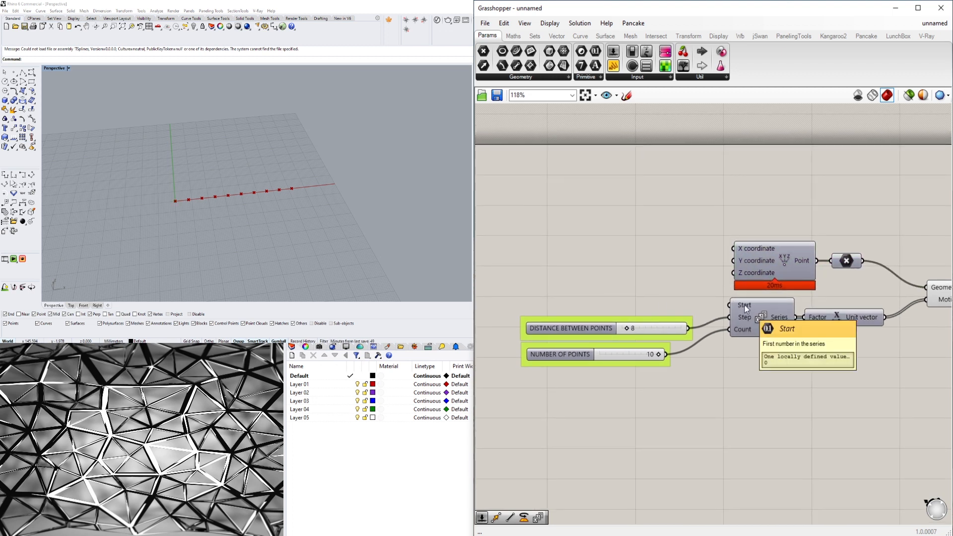
- Try feeding the DISTANCE BETWEEN POINTS slider into the Series component's Start input as well, and disconnect that wire again
{"action": "mouse_move", "coordinate": [776, 318]}
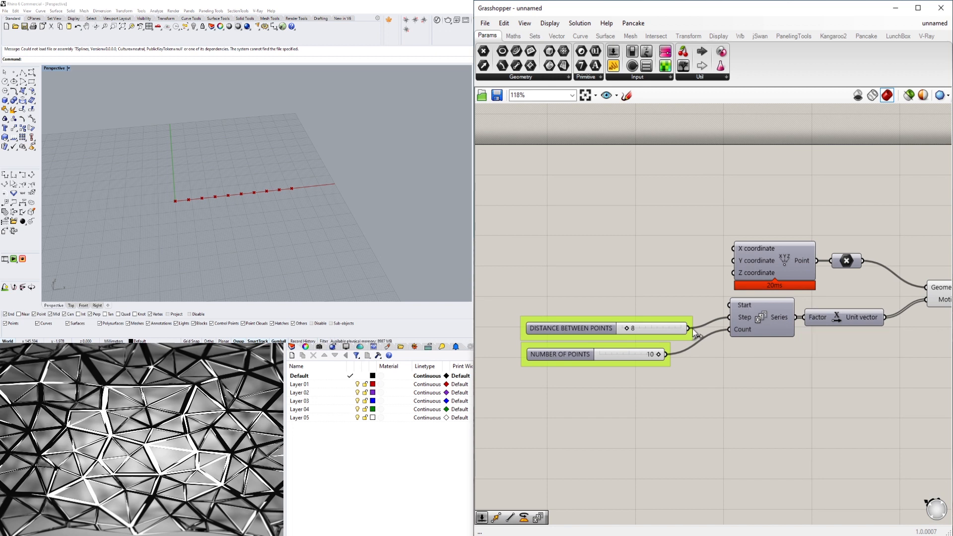
{"action": "left_click_drag", "start_coordinate": [687, 327], "coordinate": [733, 305]}
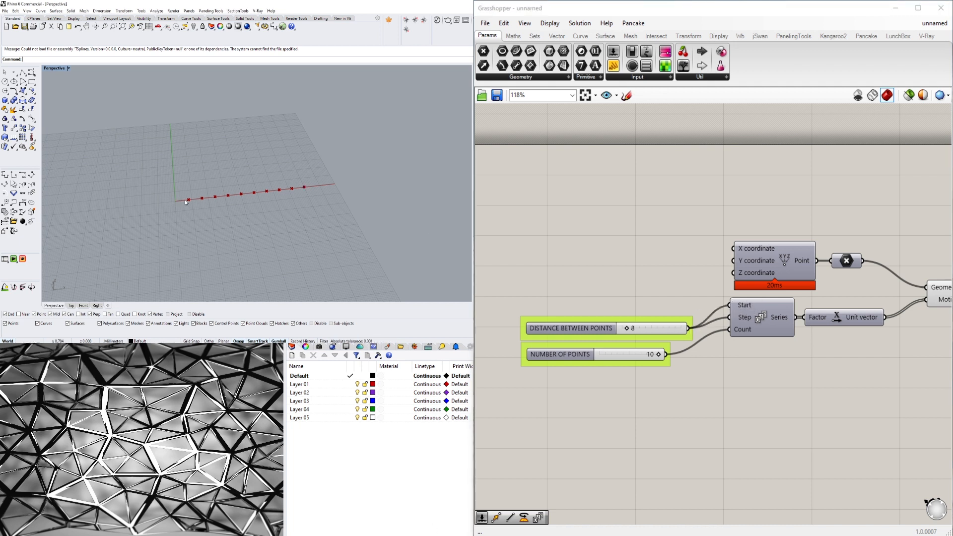
{"action": "scroll", "coordinate": [642, 338], "scroll_direction": "up", "scroll_amount": 1}
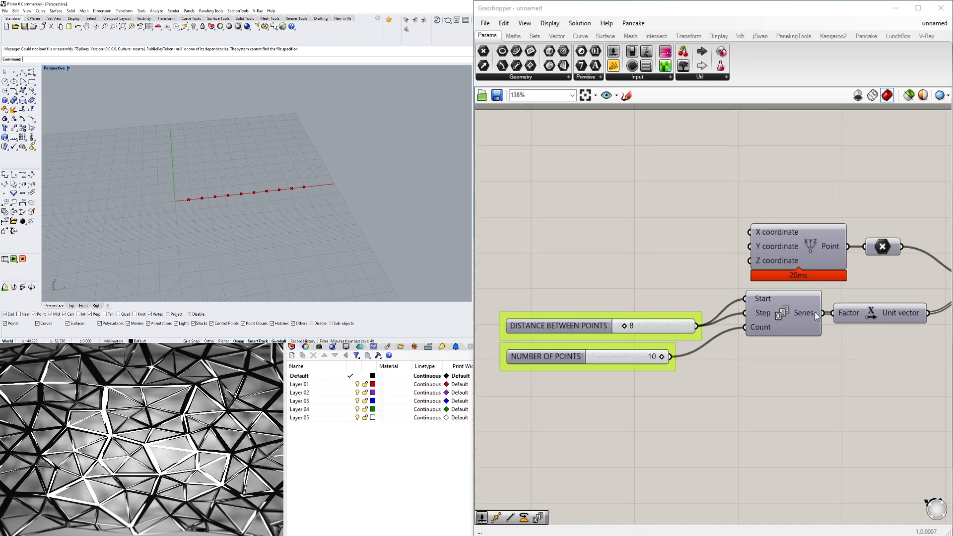
{"action": "mouse_move", "coordinate": [813, 314]}
{"action": "left_click_drag", "start_coordinate": [744, 299], "coordinate": [700, 325], "text": "ctrl"}
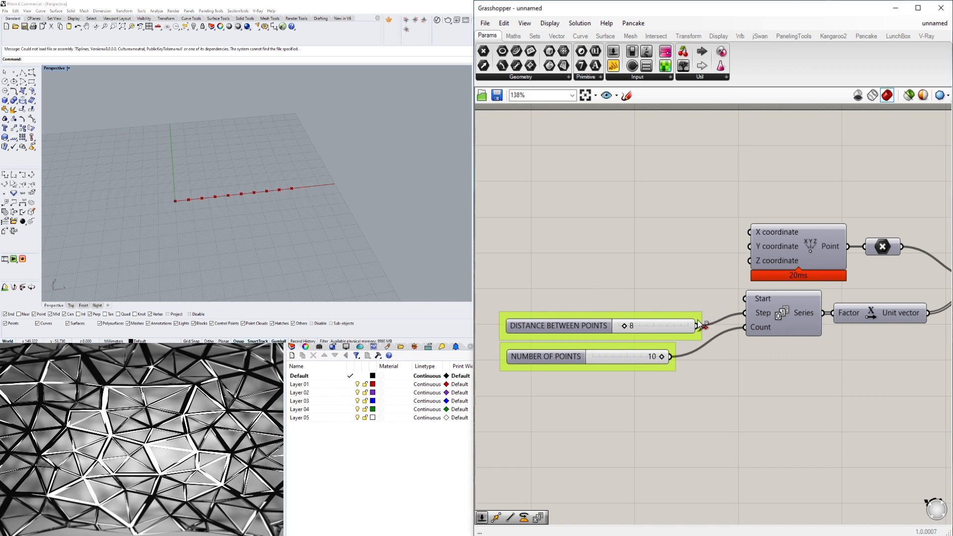
- Add a number slider with the value 18 above the DISTANCE BETWEEN POINTS group
{"action": "double_click", "coordinate": [594, 281]}
{"action": "type", "text": "18"}
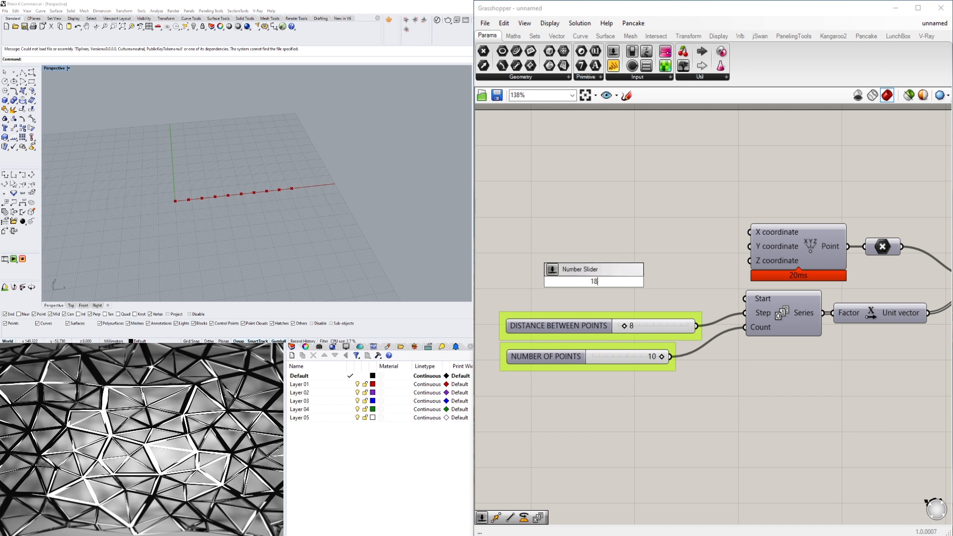
{"action": "key", "text": "Return"}
- Rename the new slider as INITIAL GAP and place it in its own group
{"action": "right_click", "coordinate": [542, 281]}
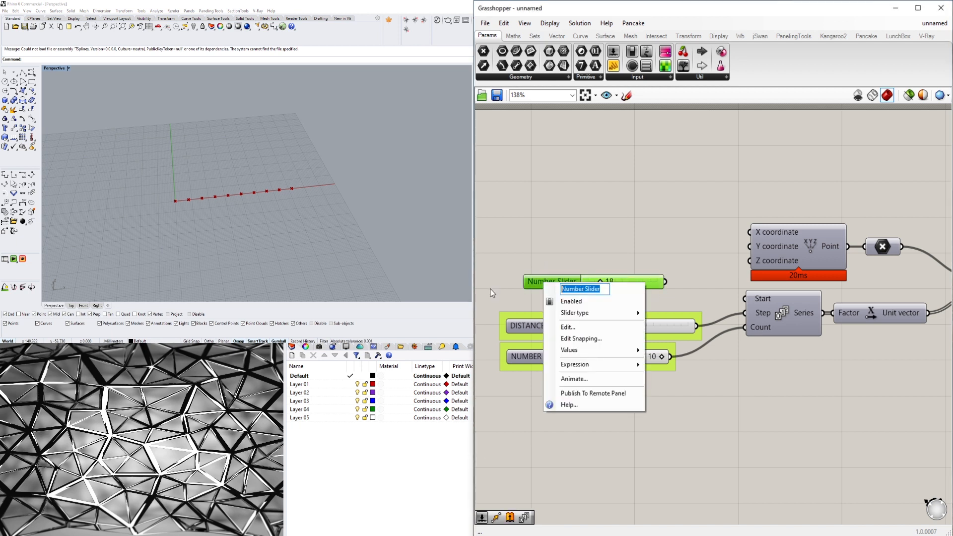
{"action": "key", "text": "BackSpace"}
{"action": "type", "text": "IN"}
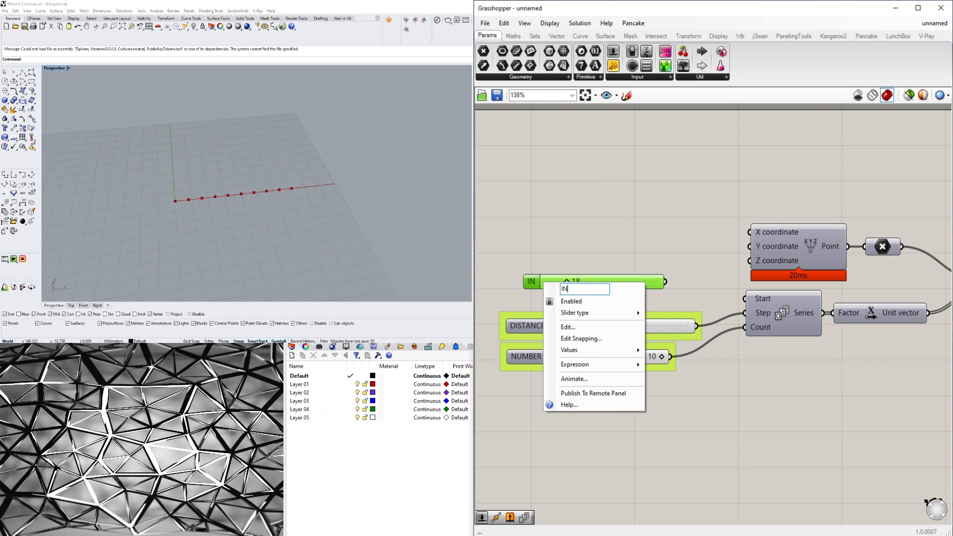
{"action": "type", "text": "ITIAL GAP"}
{"action": "key", "text": "Return"}
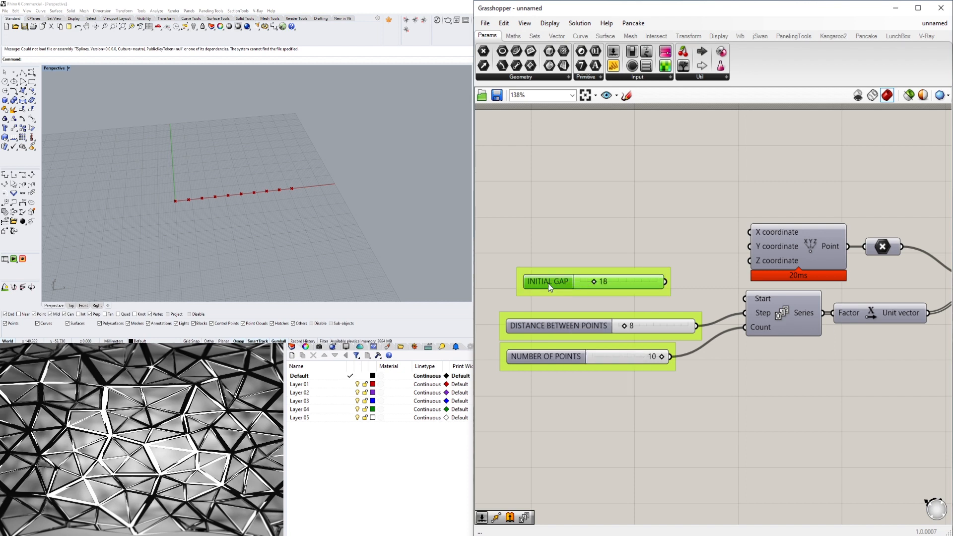
- Connect the INITIAL GAP slider to the Series component's Start input and set the slider to 16
{"action": "left_click_drag", "start_coordinate": [547, 283], "coordinate": [537, 290]}
{"action": "left_click_drag", "start_coordinate": [655, 289], "coordinate": [748, 308]}
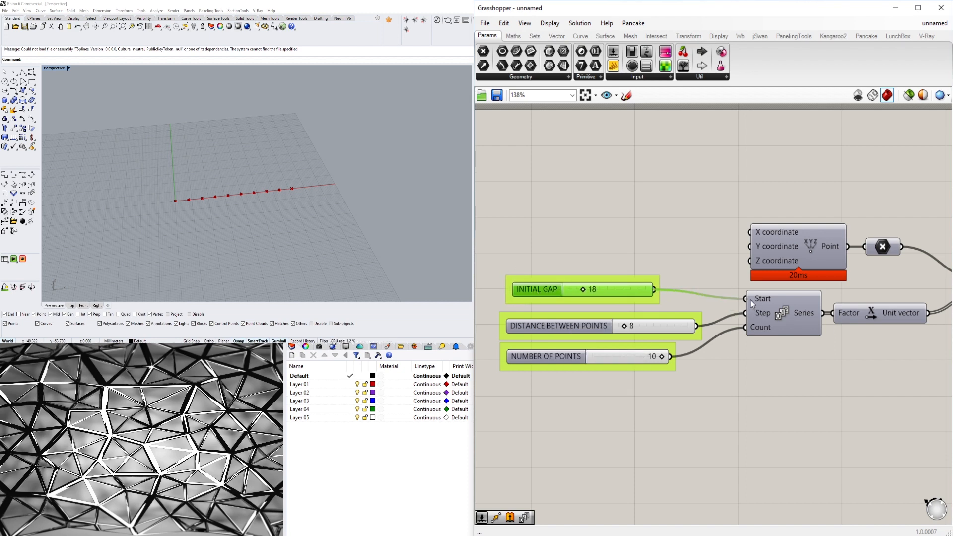
{"action": "scroll", "coordinate": [586, 284], "scroll_direction": "up", "scroll_amount": 5}
{"action": "mouse_move", "coordinate": [582, 297]}
{"action": "left_mouse_down"}
{"action": "mouse_move", "coordinate": [612, 294]}
{"action": "mouse_move", "coordinate": [530, 299]}
{"action": "mouse_move", "coordinate": [576, 297]}
{"action": "left_mouse_up"}
{"action": "left_click", "coordinate": [641, 211]}
- Align the three grouped sliders along their left edges and distribute them evenly in the vertical direction
{"action": "scroll", "coordinate": [641, 212], "scroll_direction": "down", "scroll_amount": 5}
{"action": "right_click_drag", "start_coordinate": [832, 286], "coordinate": [678, 303]}
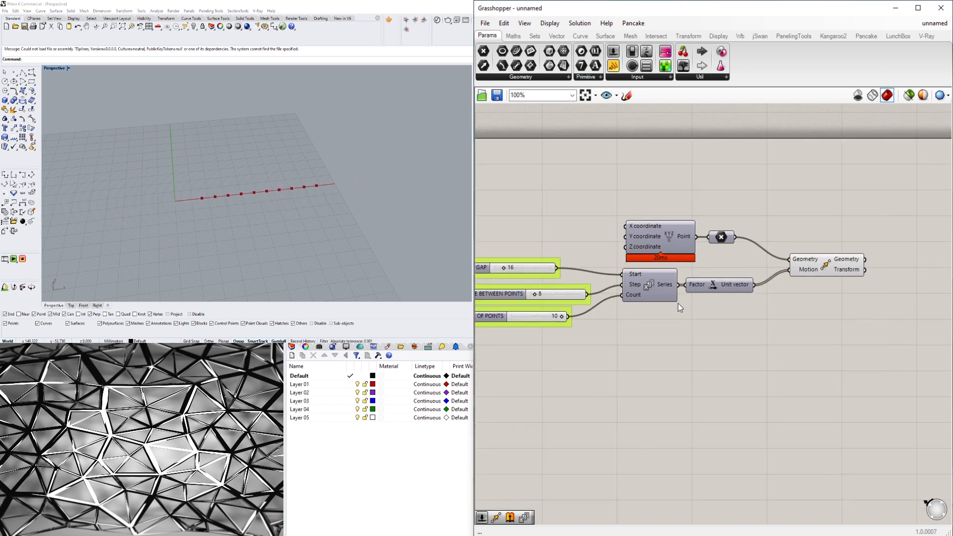
{"action": "scroll", "coordinate": [678, 303], "scroll_direction": "up", "scroll_amount": 2}
{"action": "right_click_drag", "start_coordinate": [595, 327], "coordinate": [711, 339]}
{"action": "left_click_drag", "start_coordinate": [638, 379], "coordinate": [531, 182]}
{"action": "right_click_drag", "start_coordinate": [516, 248], "coordinate": [655, 245]}
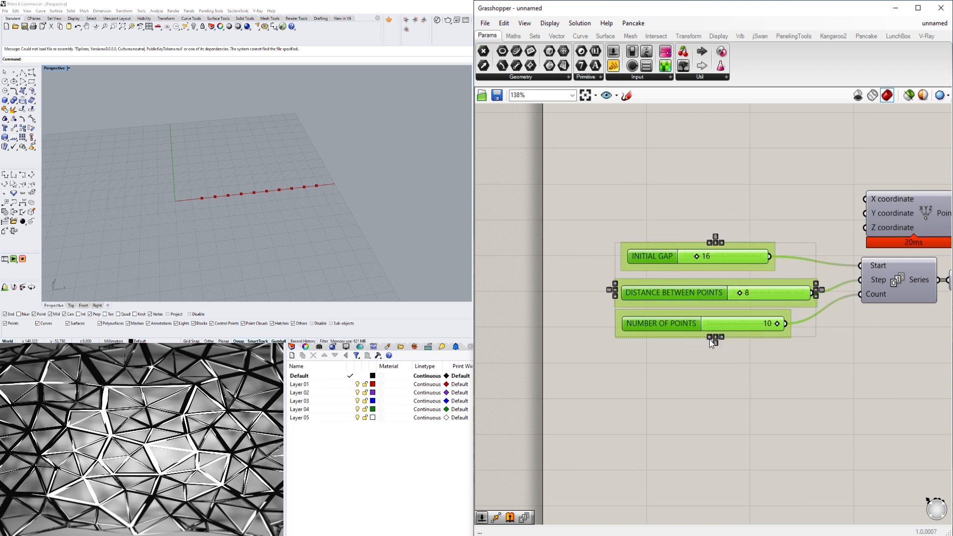
{"action": "left_click", "coordinate": [709, 338]}
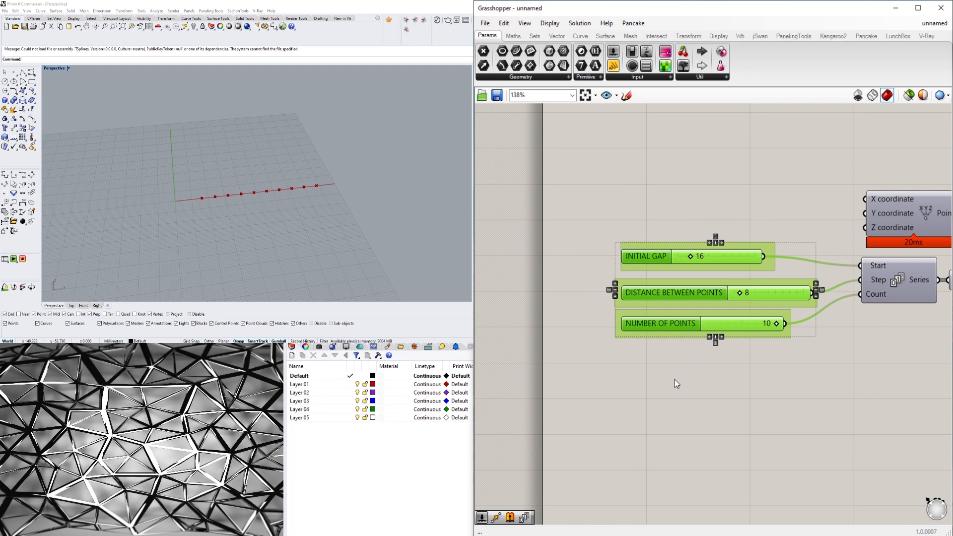
{"action": "left_click", "coordinate": [715, 344]}
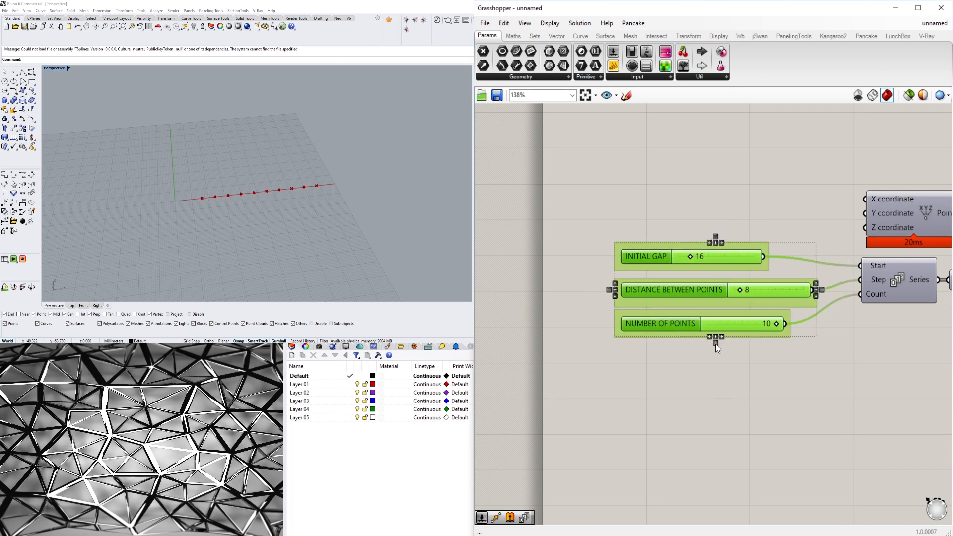
{"action": "left_click", "coordinate": [661, 189]}
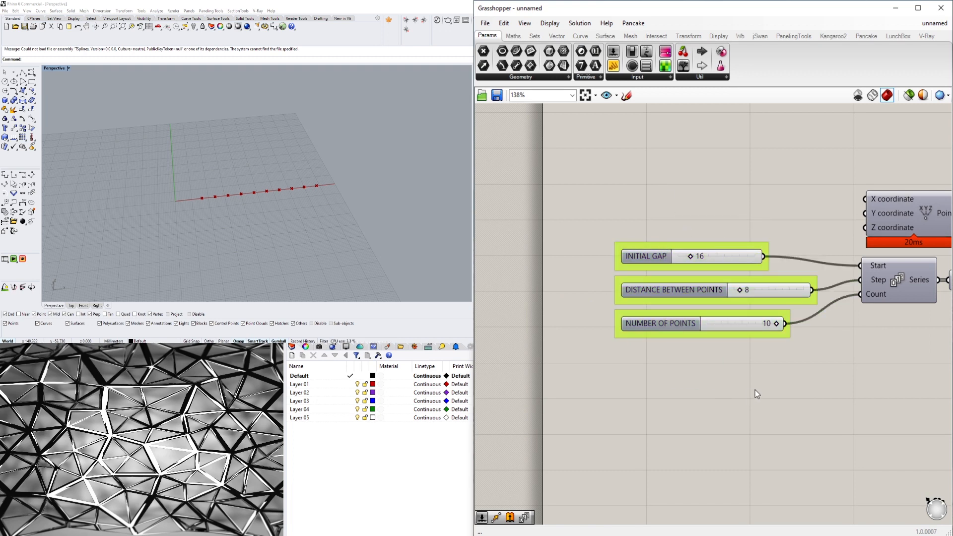
- Turn on the preview of the parameter between the Construct Point and Move components
{"action": "scroll", "coordinate": [754, 389], "scroll_direction": "down", "scroll_amount": 3}
{"action": "left_click_drag", "start_coordinate": [901, 271], "coordinate": [900, 278]}
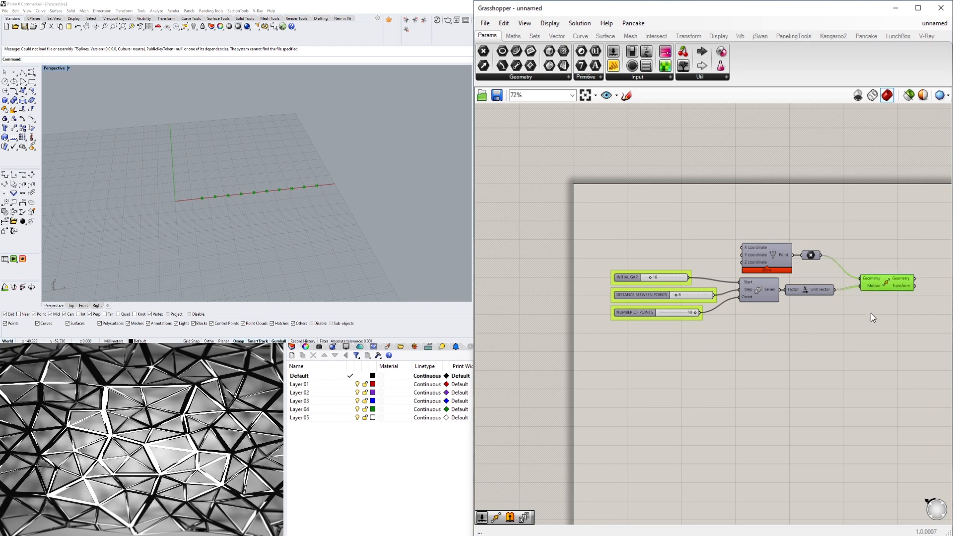
{"action": "left_click", "coordinate": [870, 313]}
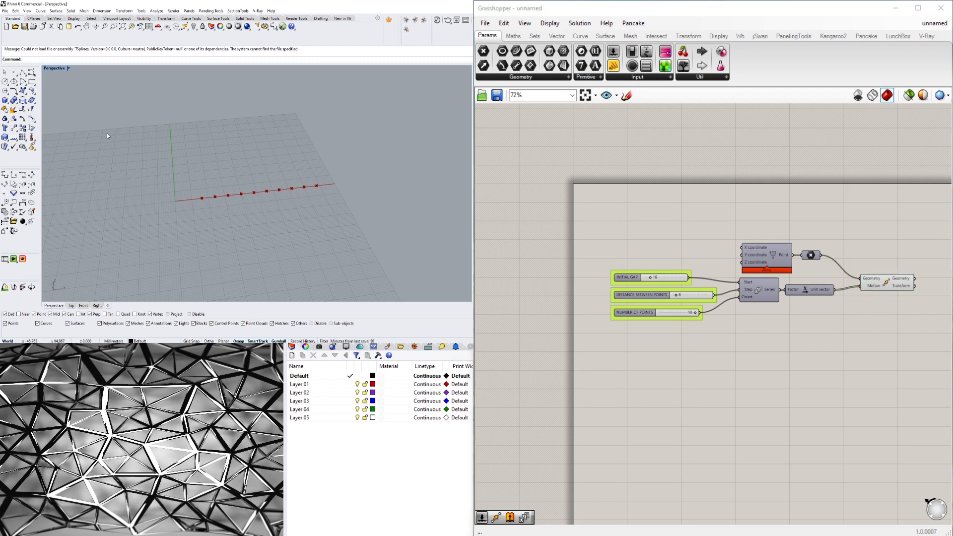
{"action": "left_click", "coordinate": [758, 290]}
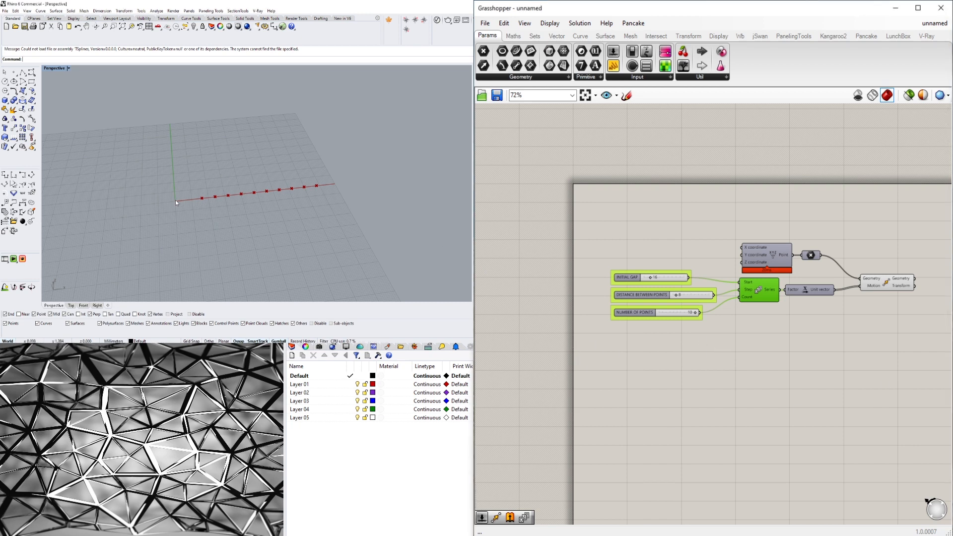
{"action": "left_click", "coordinate": [811, 255]}
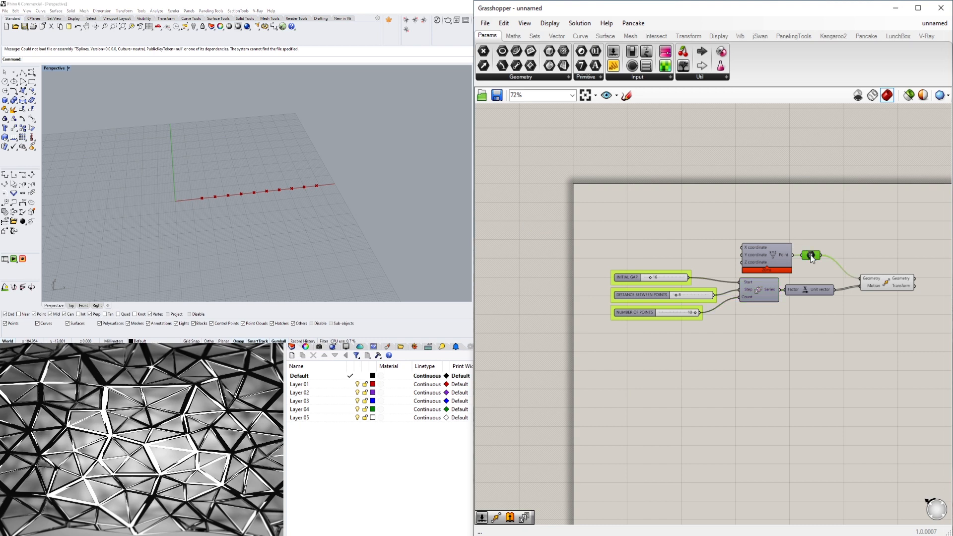
{"action": "right_click", "coordinate": [811, 255]}
{"action": "key", "text": "Escape"}
- Shift the Construct Point component and its output parameter slightly upward, and nudge the Move component level with the Unit X component
{"action": "left_click", "coordinate": [814, 222]}
{"action": "left_click_drag", "start_coordinate": [814, 223], "coordinate": [763, 264]}
{"action": "left_click_drag", "start_coordinate": [765, 265], "coordinate": [765, 252]}
{"action": "left_click", "coordinate": [799, 197]}
{"action": "right_click_drag", "start_coordinate": [799, 197], "coordinate": [729, 186]}
{"action": "left_click", "coordinate": [816, 270]}
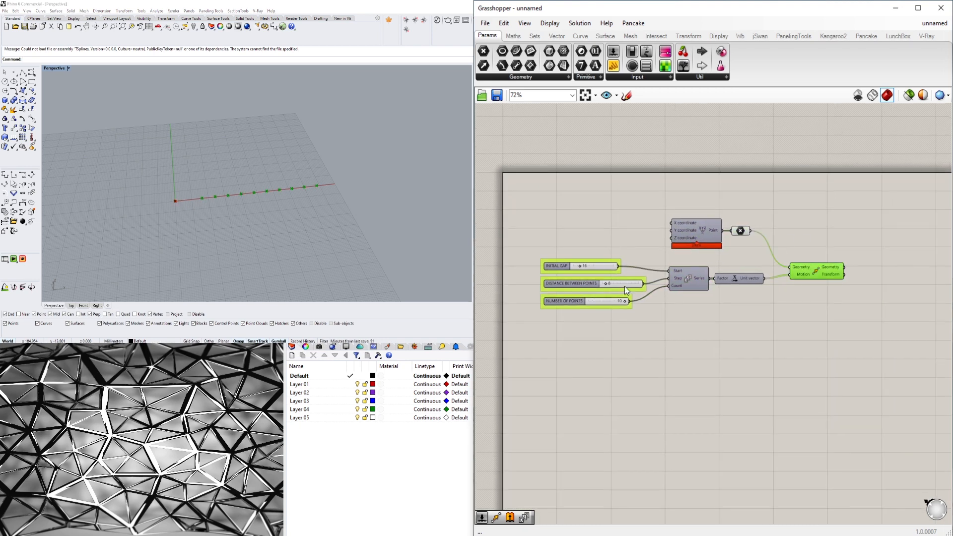
{"action": "left_click", "coordinate": [613, 230]}
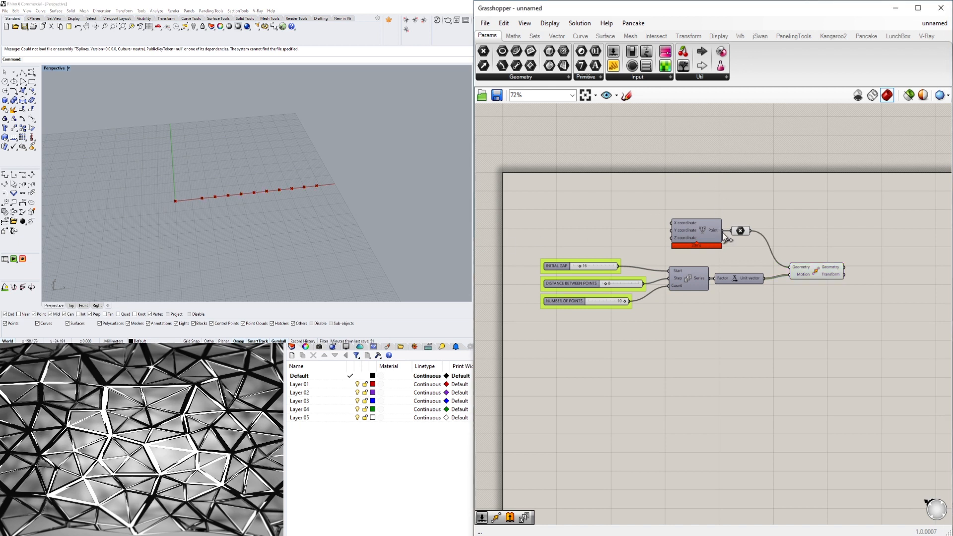
{"action": "left_click", "coordinate": [739, 231]}
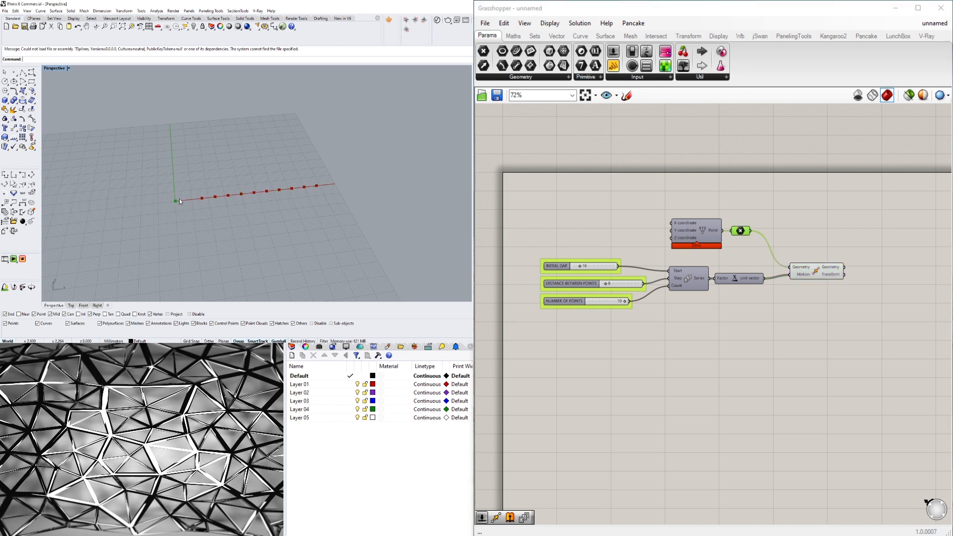
{"action": "left_click_drag", "start_coordinate": [816, 273], "coordinate": [814, 277]}
- Add a Rotate component and place it above and to the right of the Move component
{"action": "double_click", "coordinate": [869, 254]}
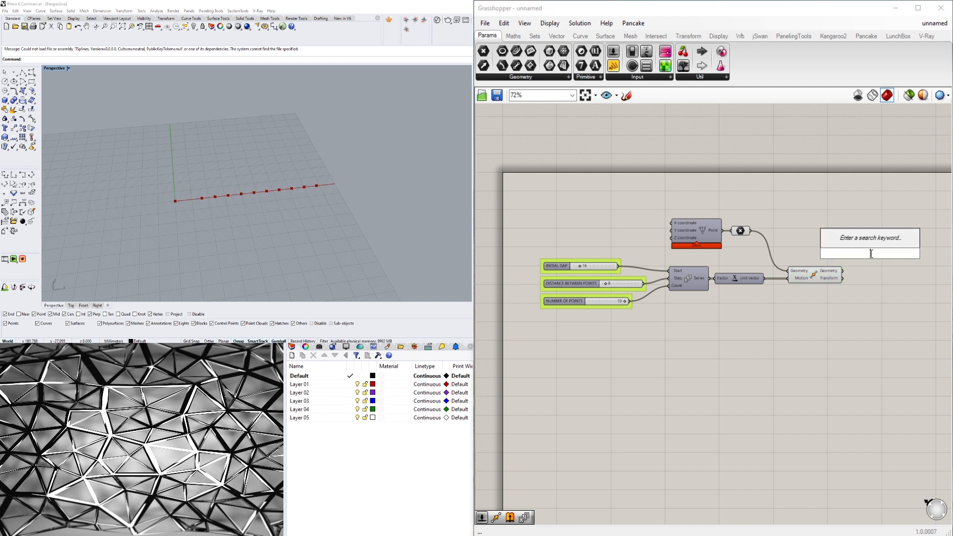
{"action": "type", "text": "ROT"}
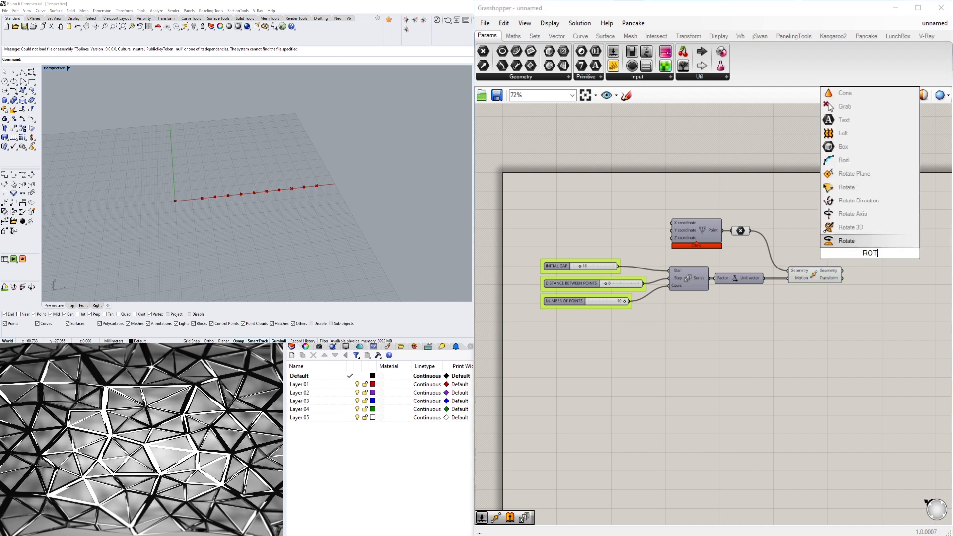
{"action": "key", "text": "Return"}
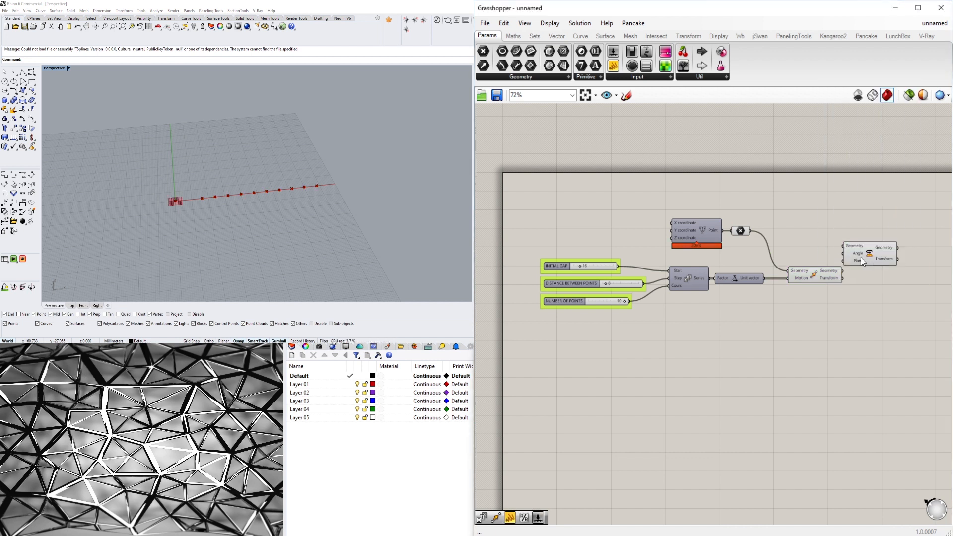
{"action": "left_click_drag", "start_coordinate": [861, 258], "coordinate": [883, 254]}
{"action": "right_click_drag", "start_coordinate": [881, 264], "coordinate": [799, 264]}
{"action": "double_click", "coordinate": [789, 210]}
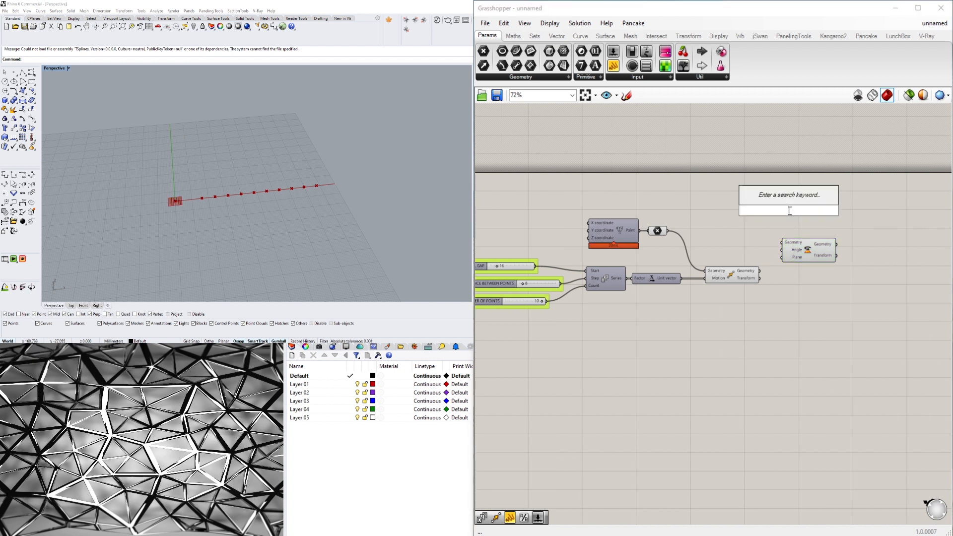
{"action": "type", "text": "ROT"}
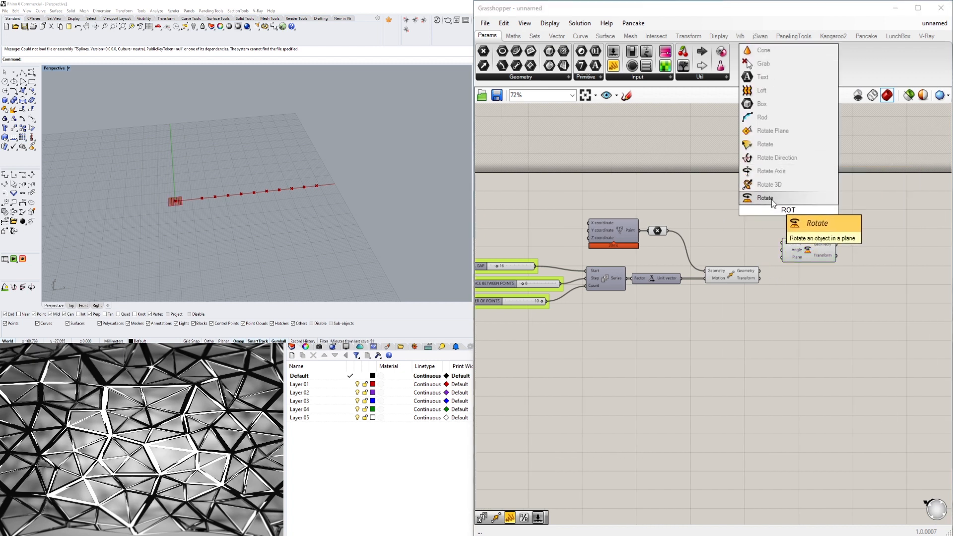
{"action": "left_click", "coordinate": [771, 199]}
{"action": "left_click_drag", "start_coordinate": [802, 254], "coordinate": [811, 239]}
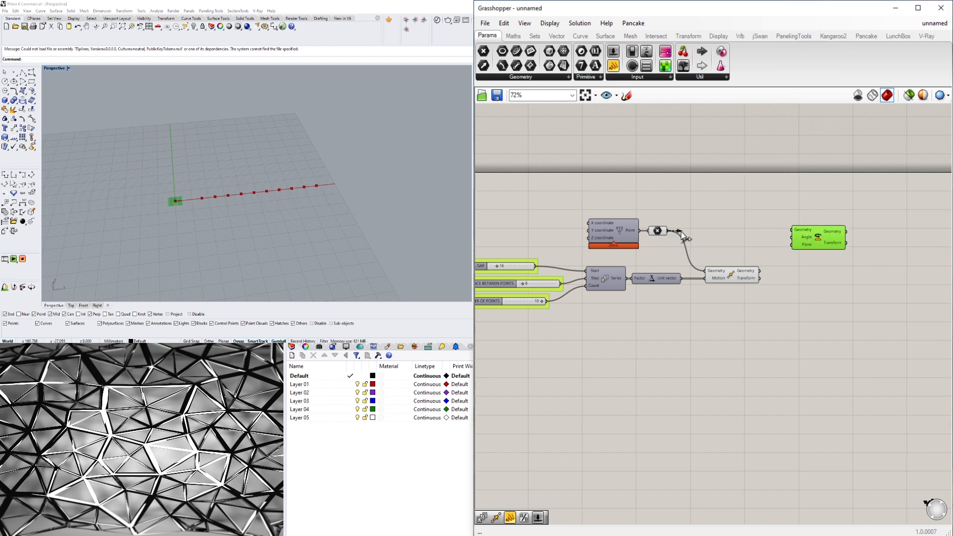
- Try wiring the point parameter directly into the Rotate component's Plane input
{"action": "left_click_drag", "start_coordinate": [681, 231], "coordinate": [789, 246]}
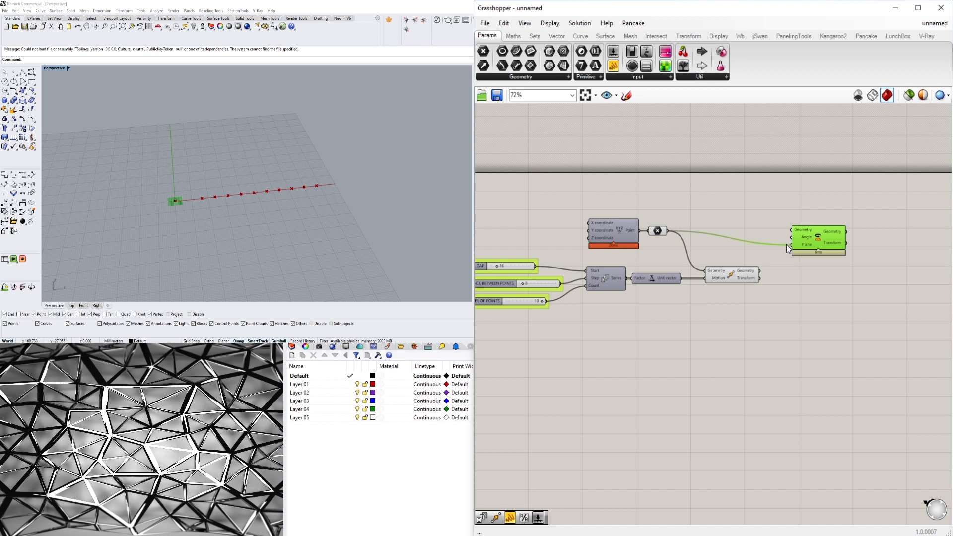
{"action": "left_click", "coordinate": [660, 231]}
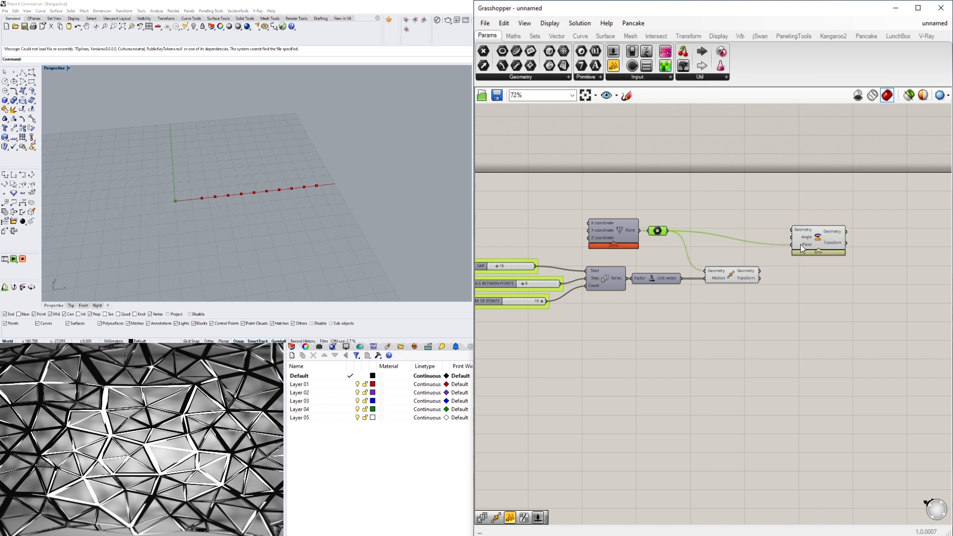
{"action": "double_click", "coordinate": [702, 216]}
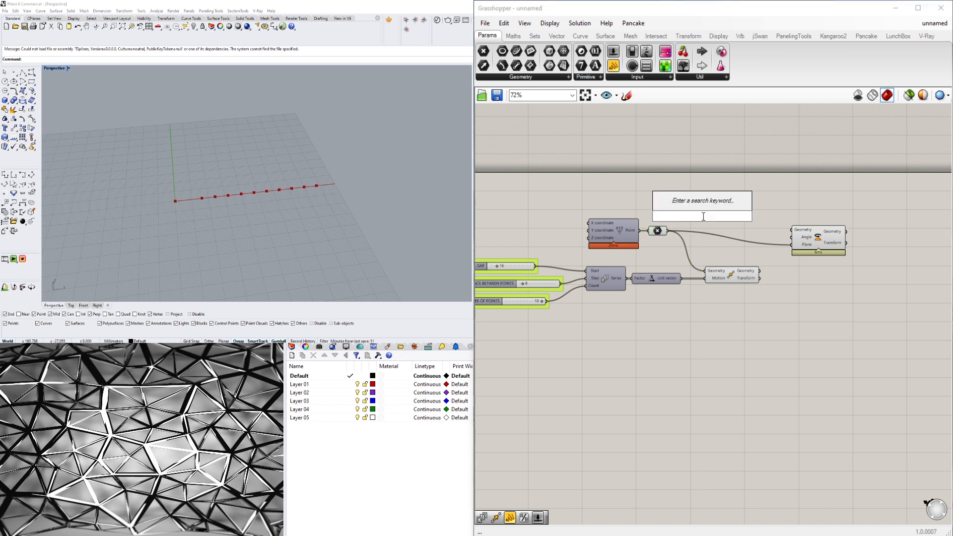
{"action": "type", "text": "YX"}
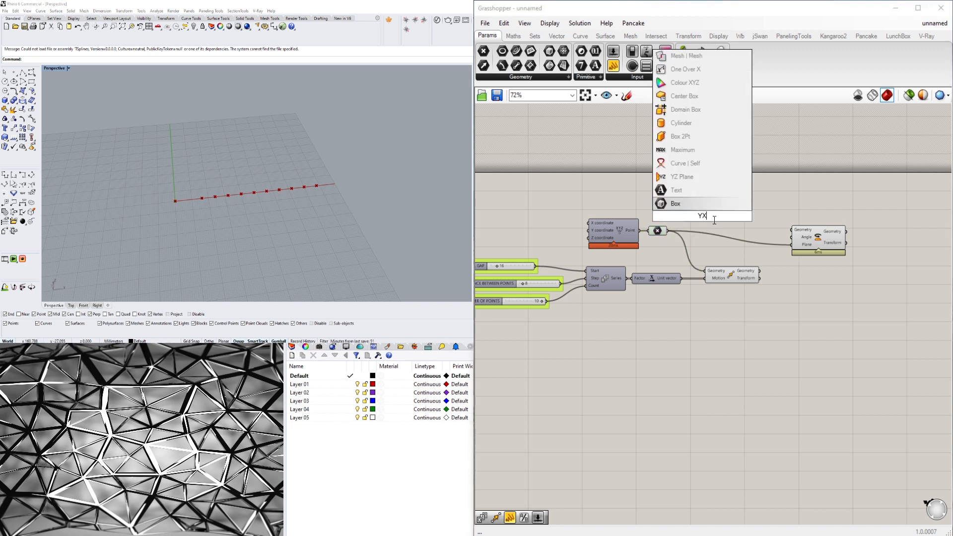
{"action": "key", "text": "Escape"}
- Insert an XY Plane component between the point parameter and the Rotate component, wired to its Origin and to Rotate's Plane input
{"action": "double_click", "coordinate": [731, 212]}
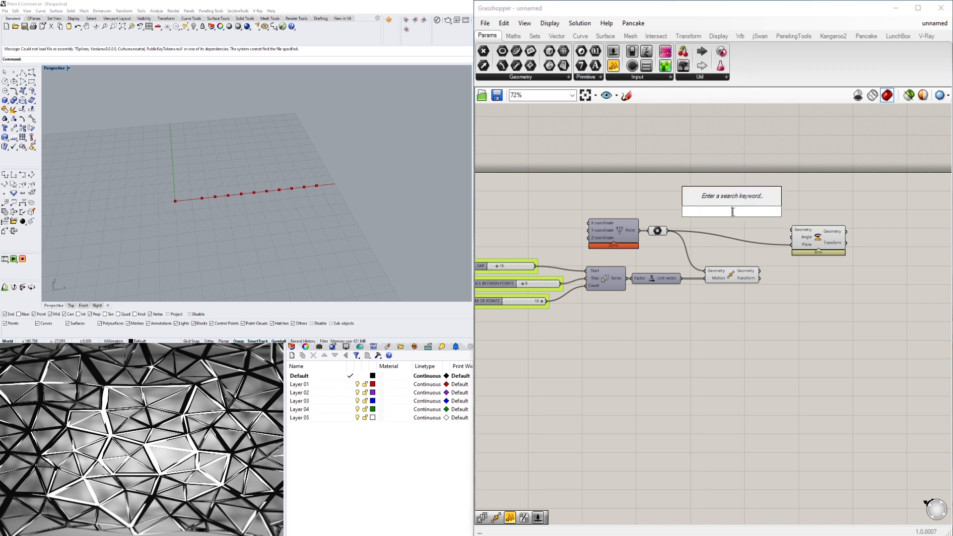
{"action": "type", "text": "XY"}
{"action": "left_click", "coordinate": [711, 198]}
{"action": "left_click_drag", "start_coordinate": [668, 230], "coordinate": [717, 216]}
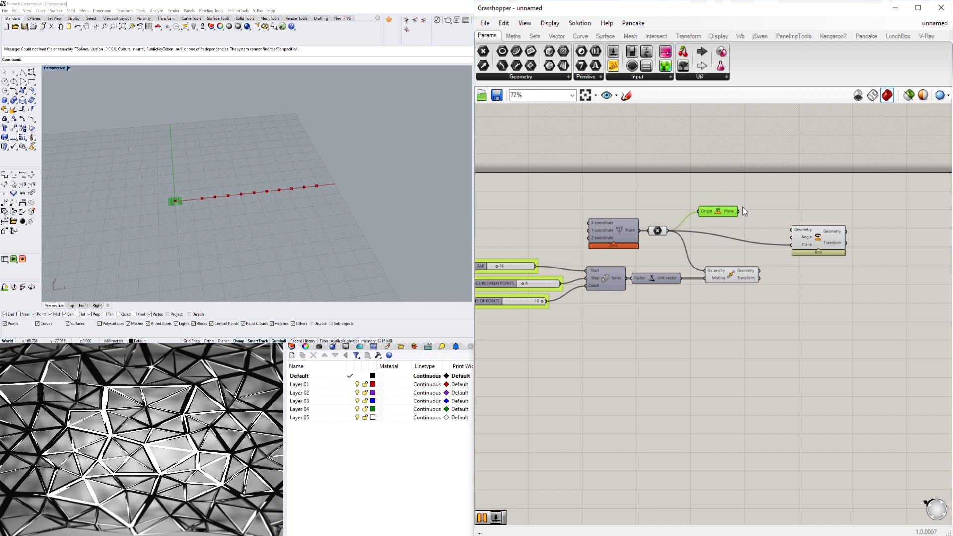
{"action": "left_click_drag", "start_coordinate": [785, 248], "coordinate": [791, 245]}
{"action": "left_click_drag", "start_coordinate": [718, 213], "coordinate": [710, 230]}
- Connect the Move component's Geometry output to the Rotate component's Geometry input, and adjust the Rotate component's position
{"action": "mouse_move", "coordinate": [827, 236]}
{"action": "left_mouse_down"}
{"action": "mouse_move", "coordinate": [788, 223]}
{"action": "mouse_move", "coordinate": [831, 224]}
{"action": "left_mouse_up"}
{"action": "left_click", "coordinate": [754, 279]}
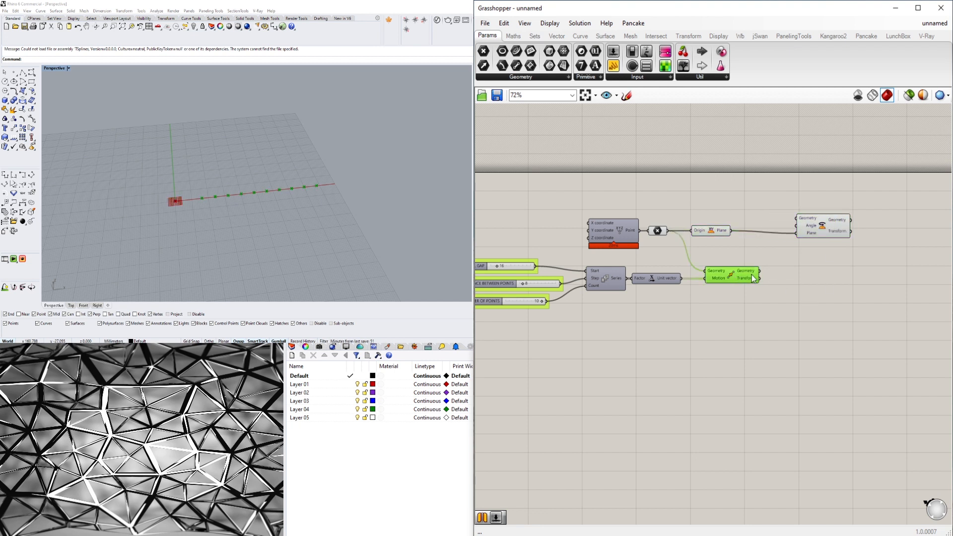
{"action": "left_click_drag", "start_coordinate": [777, 234], "coordinate": [830, 234]}
{"action": "left_click", "coordinate": [779, 369]}
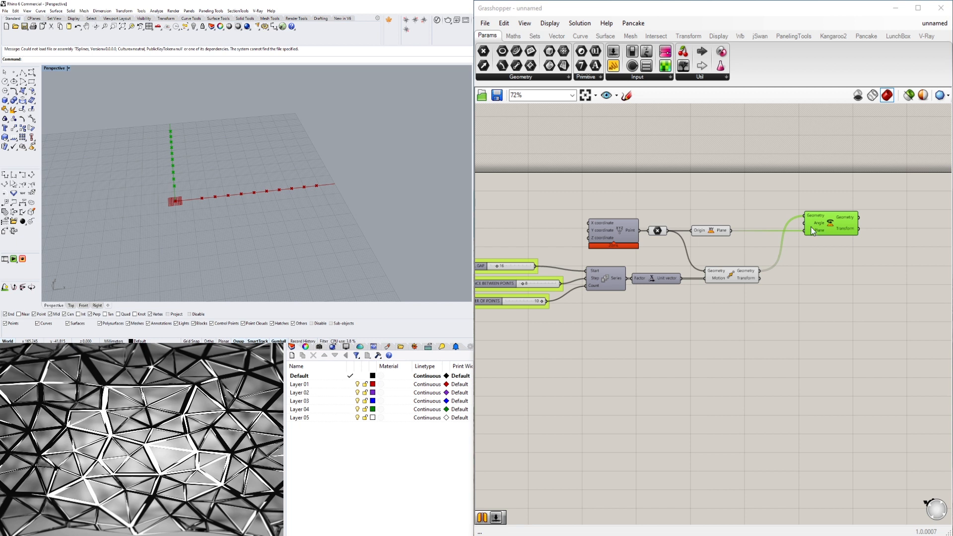
{"action": "left_click", "coordinate": [731, 274]}
{"action": "left_click", "coordinate": [667, 282]}
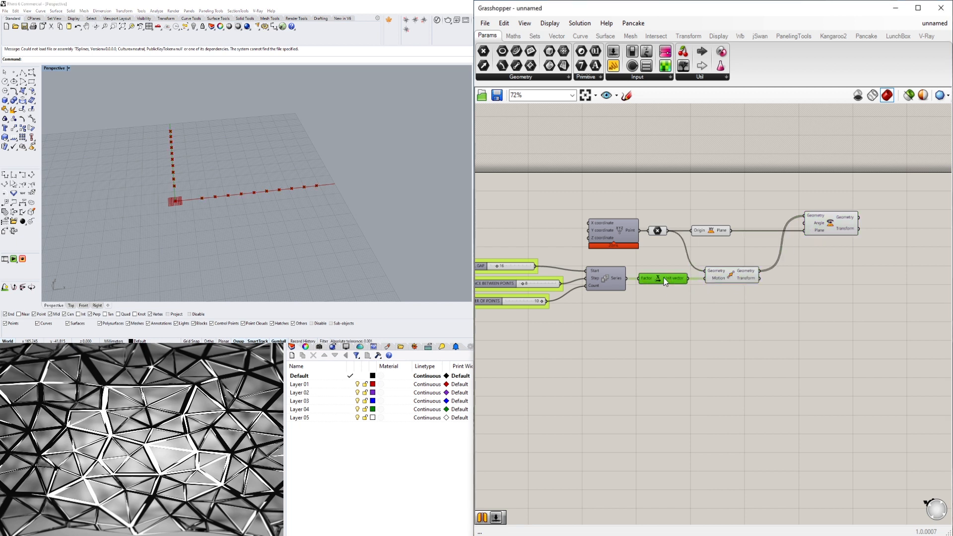
{"action": "left_click", "coordinate": [613, 274]}
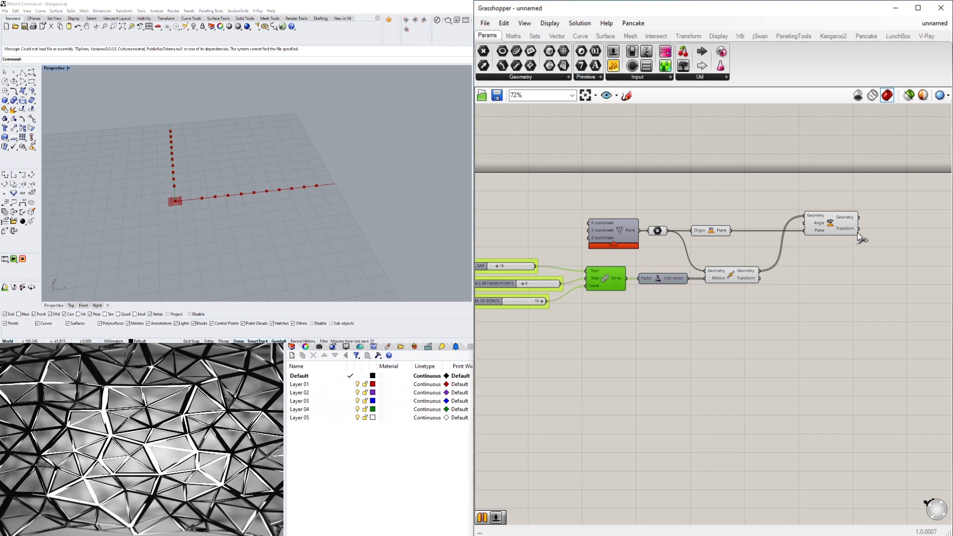
{"action": "left_click", "coordinate": [830, 225]}
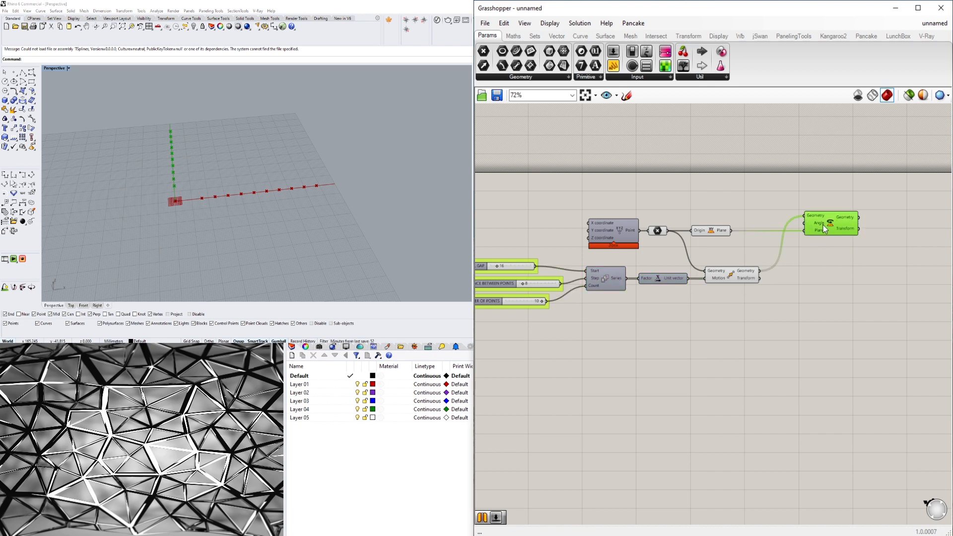
- Add a number slider with value 45 above the XY Plane component and wire it to the Rotate component's Angle input
{"action": "scroll", "coordinate": [814, 224], "scroll_direction": "up", "scroll_amount": 2}
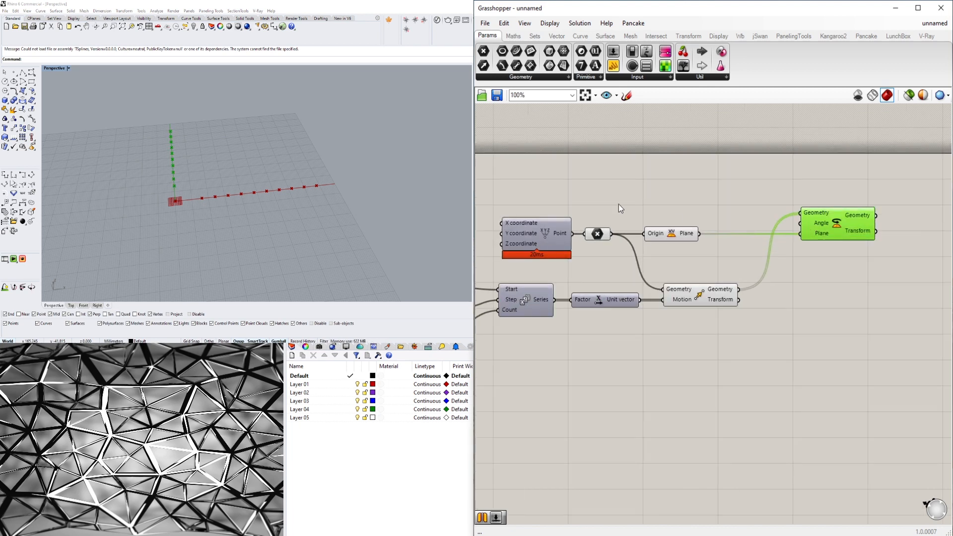
{"action": "double_click", "coordinate": [678, 196]}
{"action": "type", "text": "45"}
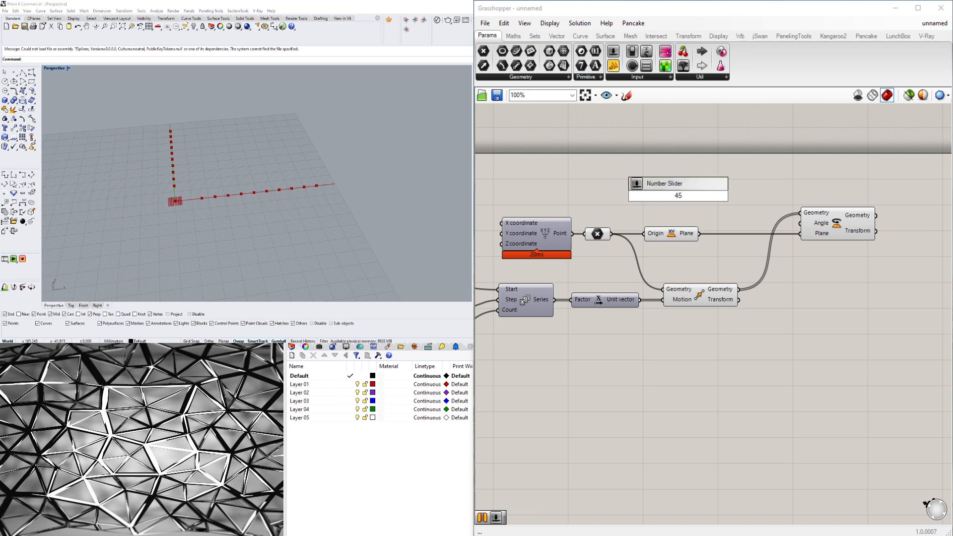
{"action": "key", "text": "Return"}
{"action": "left_click_drag", "start_coordinate": [730, 197], "coordinate": [800, 223]}
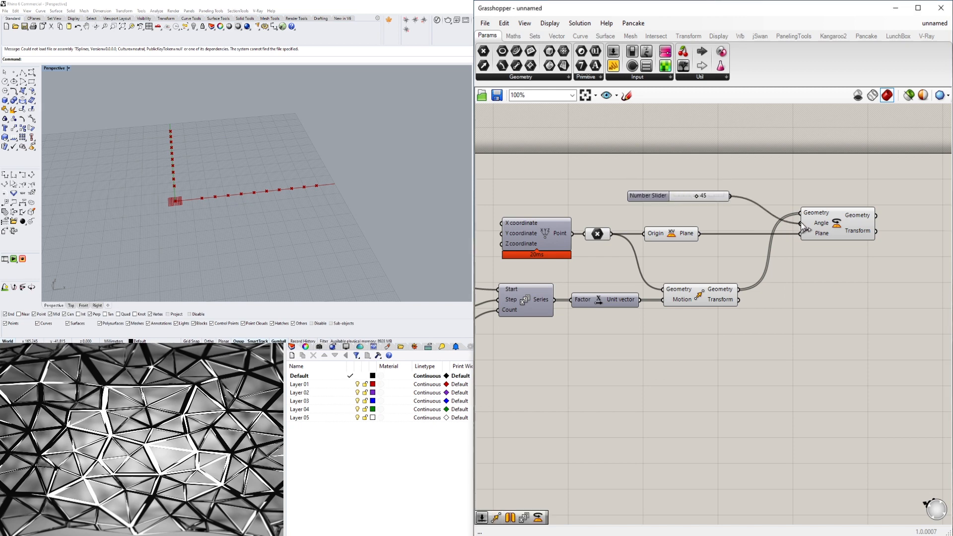
- Switch the Rotate component's Angle input to degrees
{"action": "scroll", "coordinate": [812, 225], "scroll_direction": "up", "scroll_amount": 3}
{"action": "right_click", "coordinate": [821, 224]}
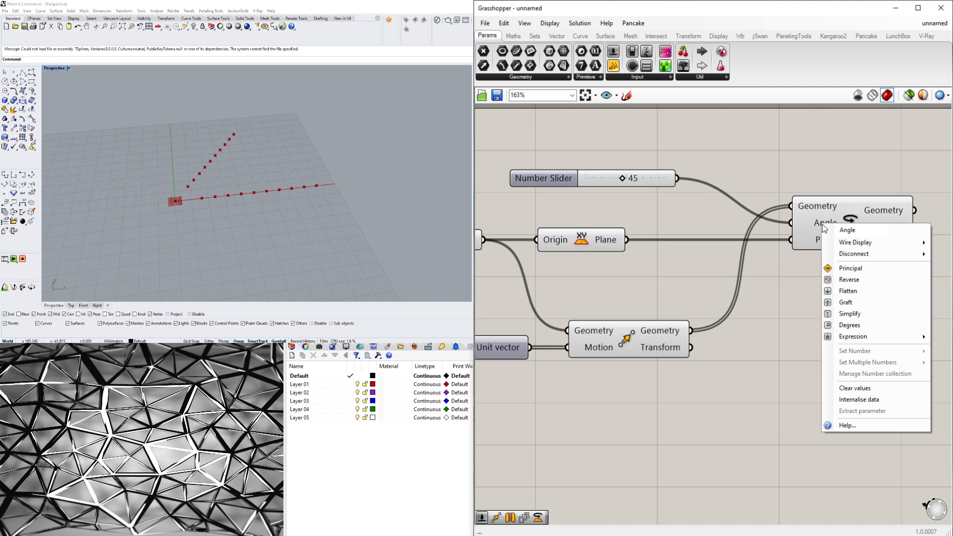
{"action": "left_click", "coordinate": [807, 227]}
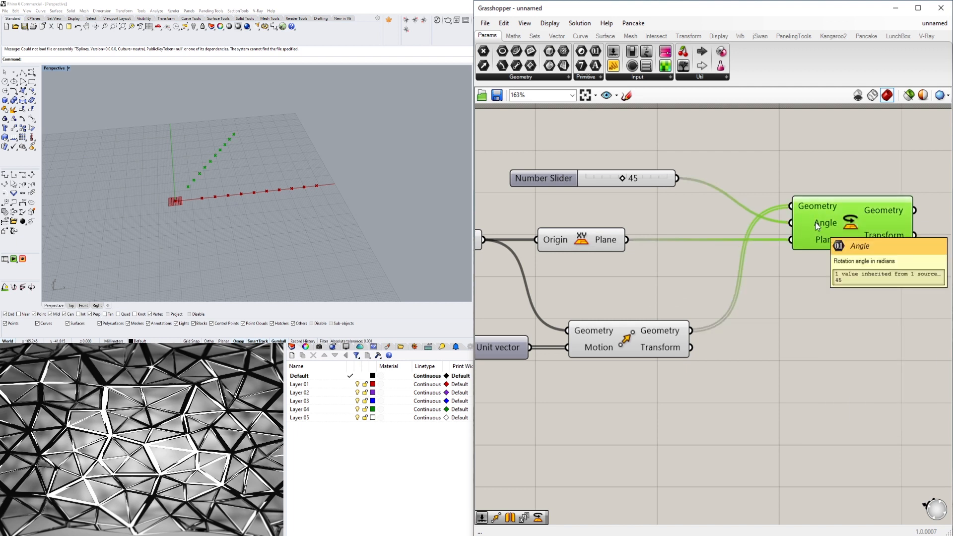
{"action": "right_click", "coordinate": [816, 226]}
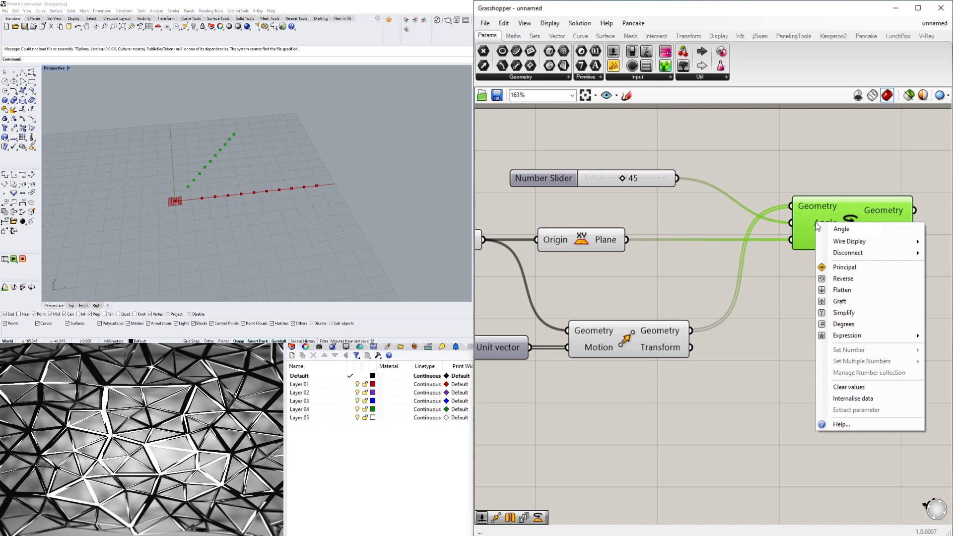
{"action": "left_click", "coordinate": [836, 325]}
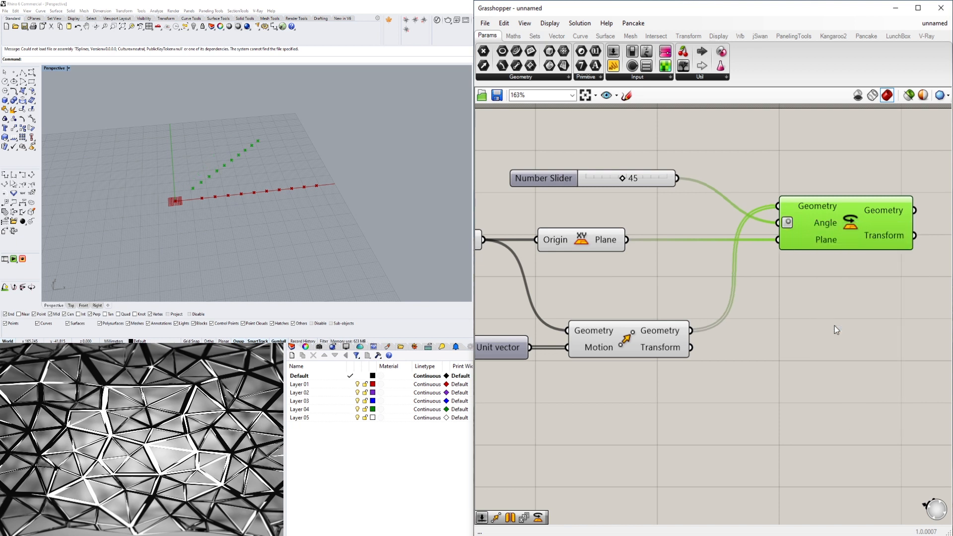
- Try another rotation angle on the number slider, and set it back to 45
{"action": "left_click_drag", "start_coordinate": [605, 182], "coordinate": [638, 183]}
{"action": "double_click", "coordinate": [622, 178]}
{"action": "type", "text": "45"}
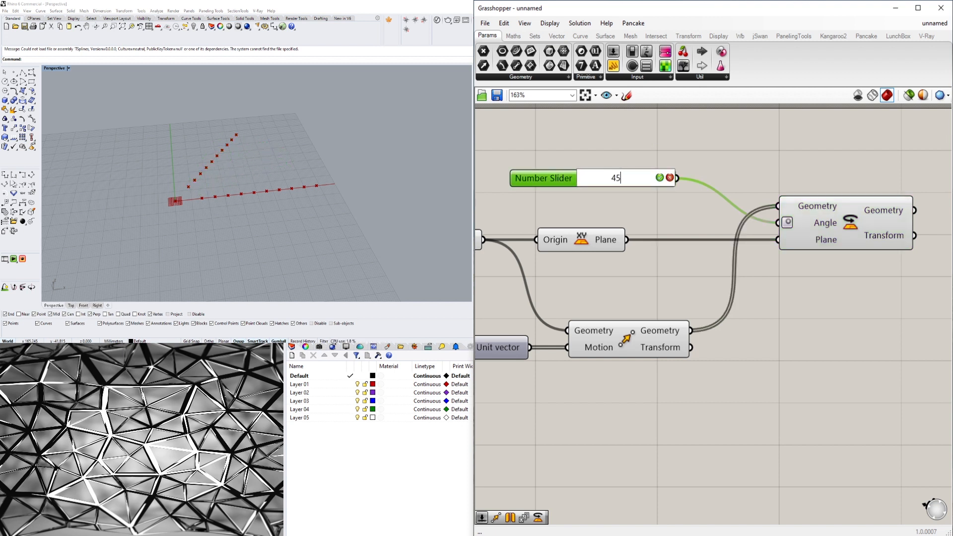
{"action": "key", "text": "Return"}
- Move the Rotate component farther right to widen the gap between it and the number slider
{"action": "left_click_drag", "start_coordinate": [846, 225], "coordinate": [885, 230]}
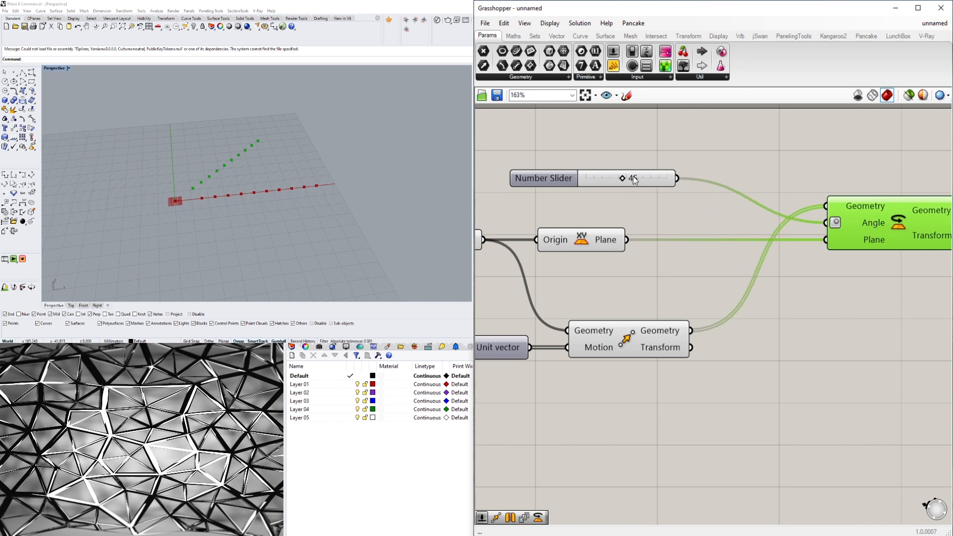
{"action": "left_click", "coordinate": [651, 171]}
{"action": "scroll", "coordinate": [788, 285], "scroll_direction": "down", "scroll_amount": 4}
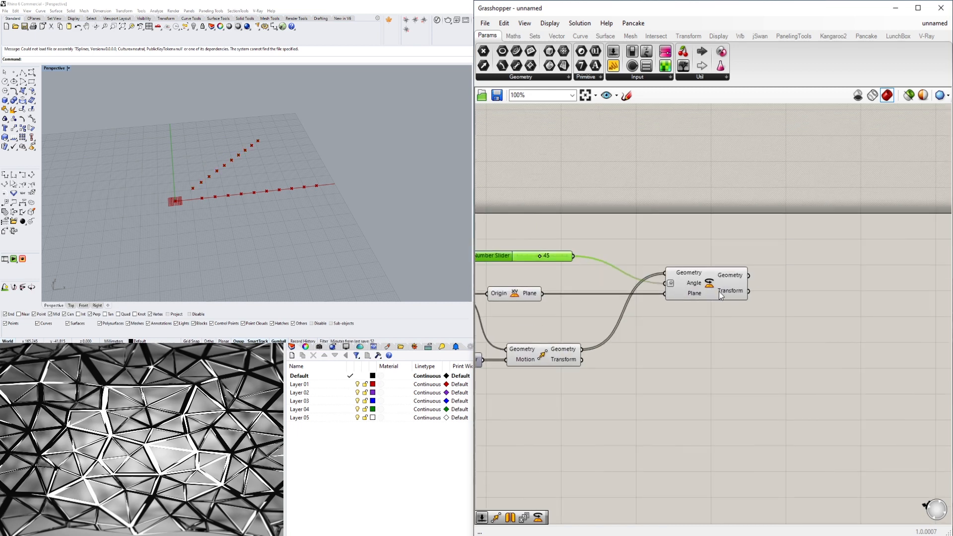
{"action": "left_click_drag", "start_coordinate": [721, 296], "coordinate": [789, 296]}
- Add a Series component above the gap between the number slider and the Rotate component
{"action": "double_click", "coordinate": [633, 219]}
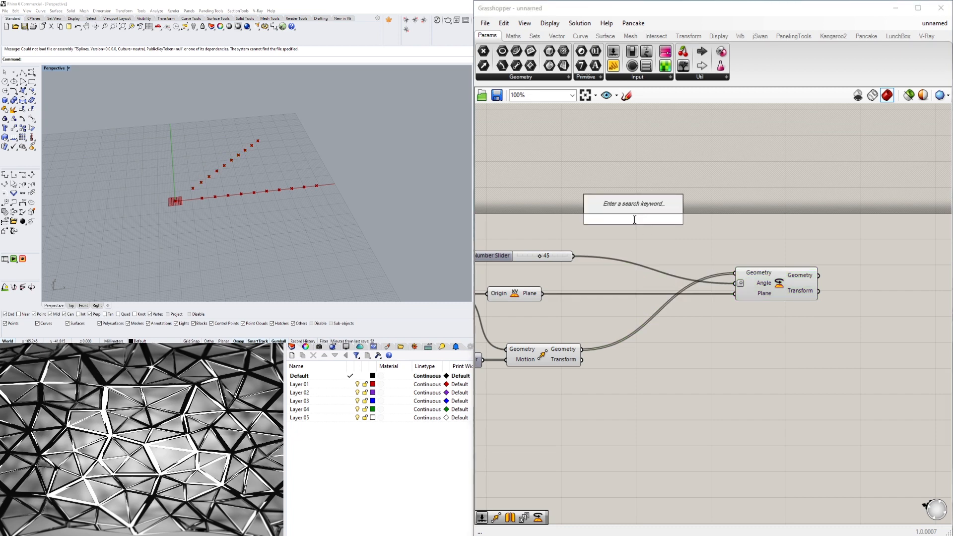
{"action": "type", "text": "SER"}
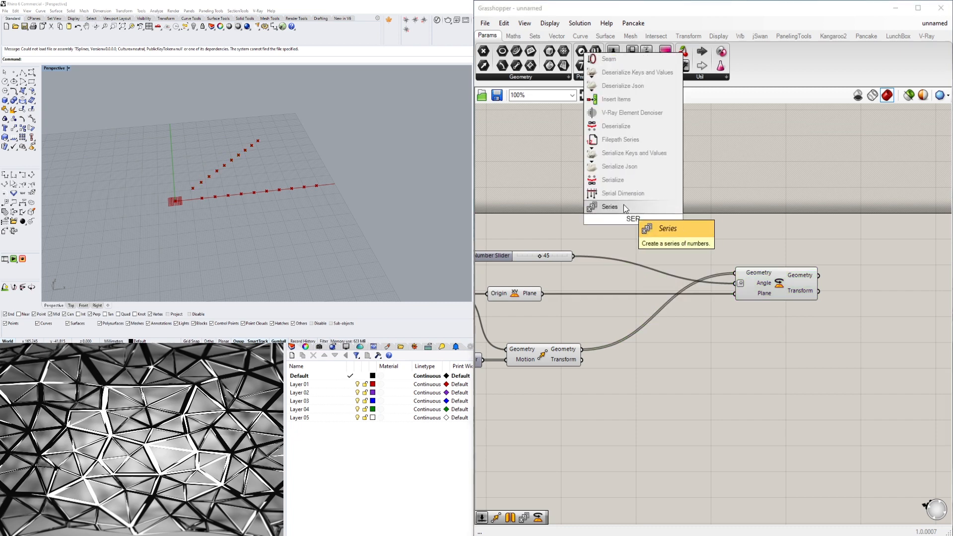
{"action": "left_click", "coordinate": [623, 205]}
{"action": "left_click_drag", "start_coordinate": [641, 220], "coordinate": [681, 238]}
{"action": "right_click_drag", "start_coordinate": [679, 291], "coordinate": [784, 254]}
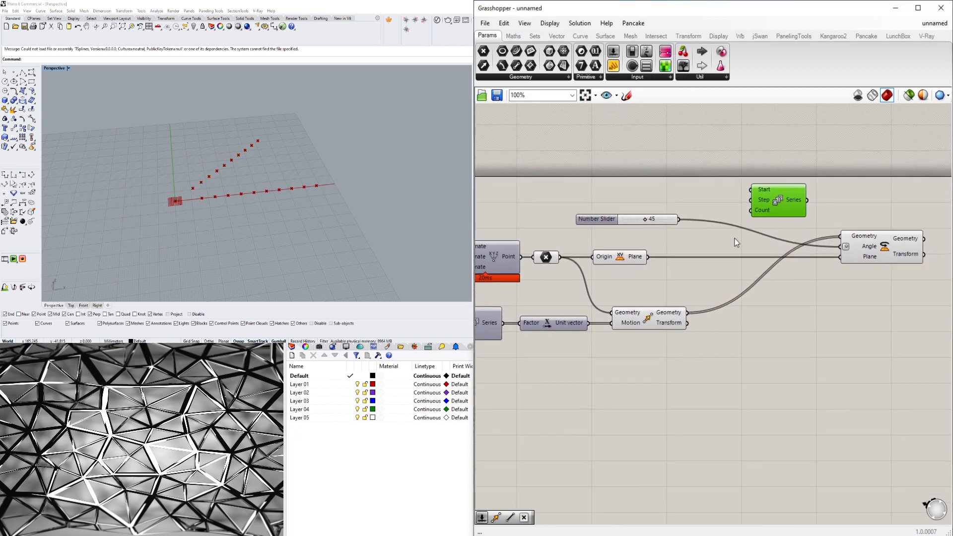
{"action": "right_click_drag", "start_coordinate": [742, 216], "coordinate": [813, 220]}
- Move the new Series component down beside the Move component and wire the NUMBER OF POINTS slider to its Count input
{"action": "scroll", "coordinate": [738, 225], "scroll_direction": "down", "scroll_amount": 2}
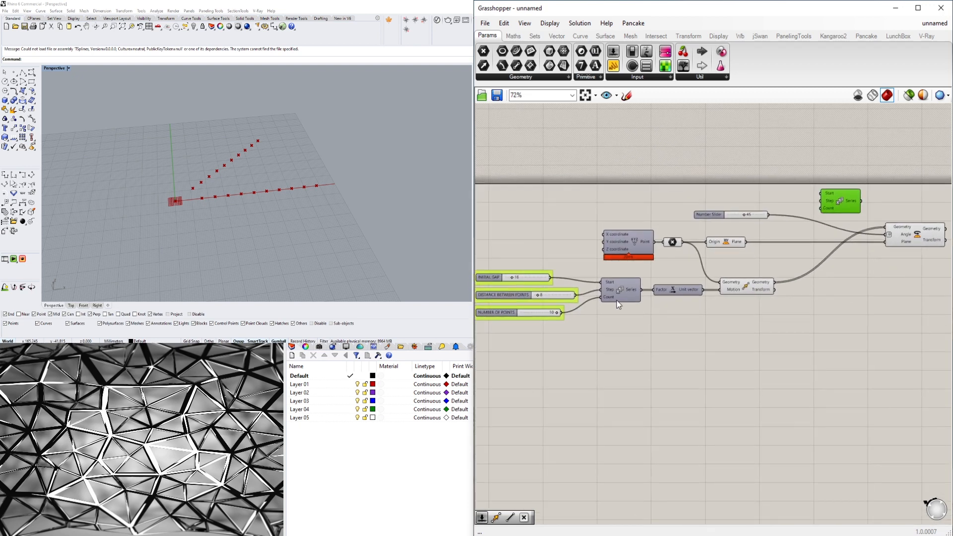
{"action": "left_click_drag", "start_coordinate": [848, 204], "coordinate": [847, 307]}
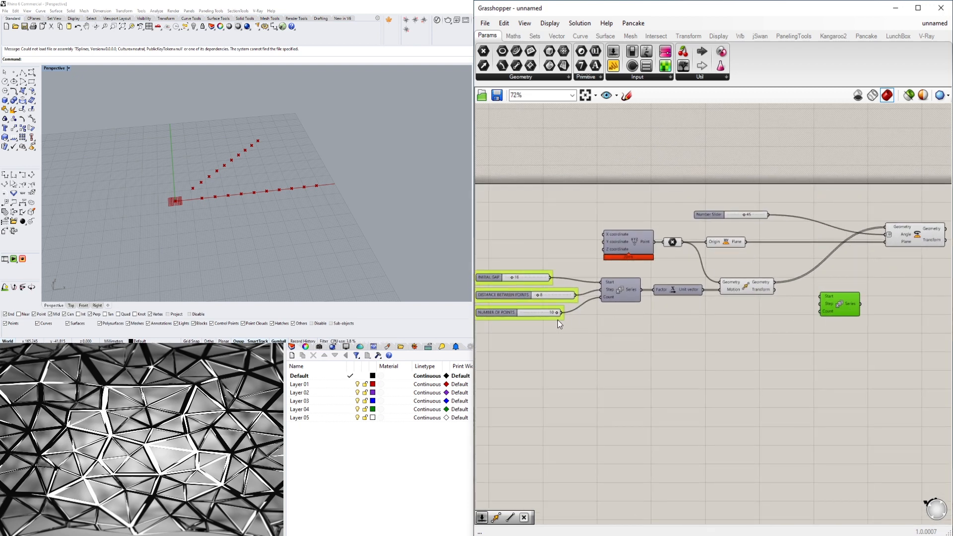
{"action": "left_click_drag", "start_coordinate": [561, 312], "coordinate": [855, 293]}
{"action": "left_click", "coordinate": [528, 313]}
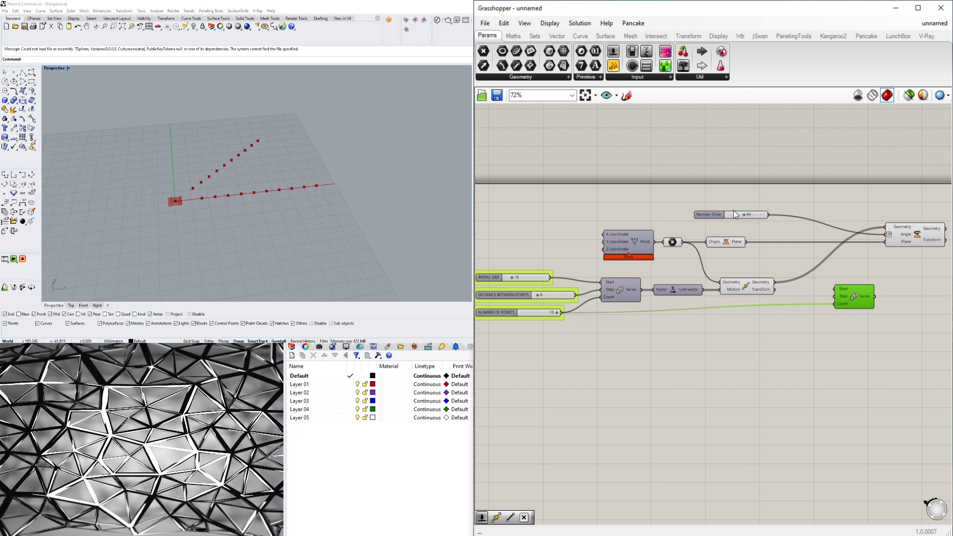
- Wire the 45 slider to the new Series' Step and its output to Rotate's Angle, placing Series between the two
{"action": "left_click_drag", "start_coordinate": [768, 214], "coordinate": [884, 236]}
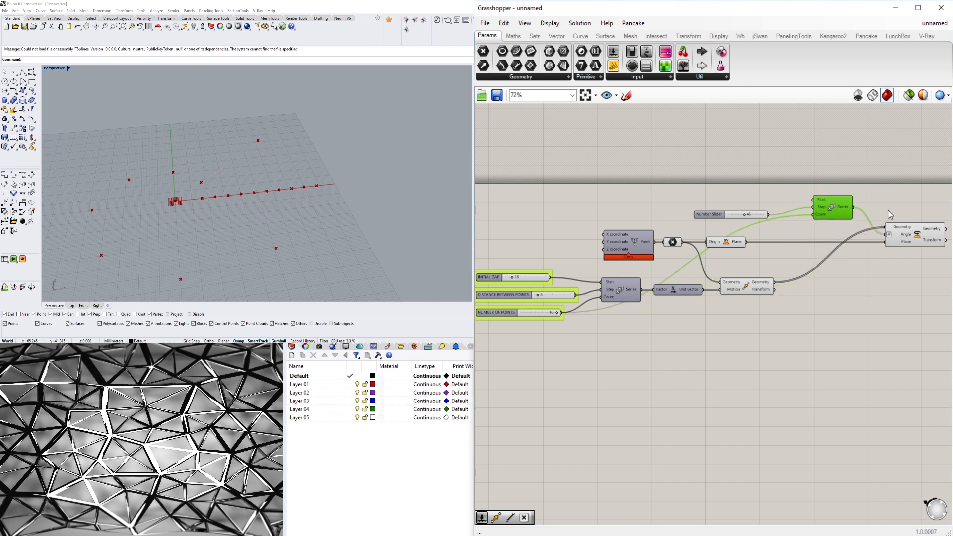
{"action": "right_click_drag", "start_coordinate": [908, 195], "coordinate": [821, 184]}
{"action": "left_click_drag", "start_coordinate": [745, 208], "coordinate": [745, 207]}
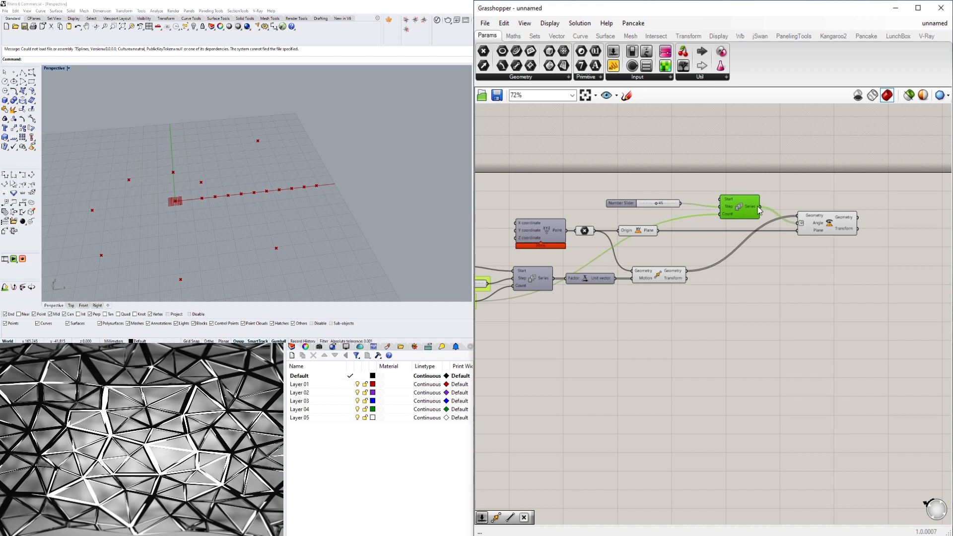
- Examine the rotated points and the original row in the Perspective viewport by highlighting the Rotate and Move components
{"action": "left_click", "coordinate": [827, 224]}
{"action": "right_click_drag", "start_coordinate": [297, 152], "coordinate": [269, 186]}
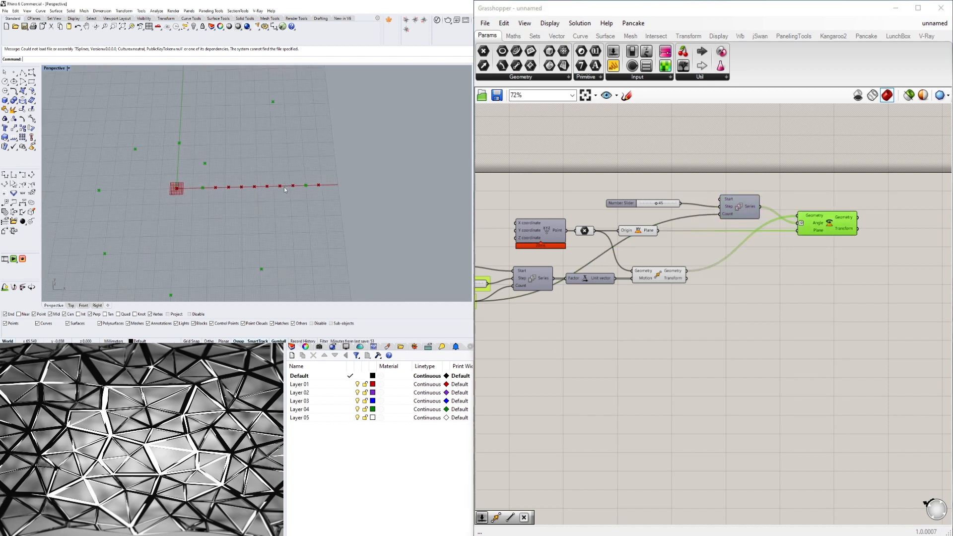
{"action": "scroll", "coordinate": [269, 186], "scroll_direction": "down", "scroll_amount": 5}
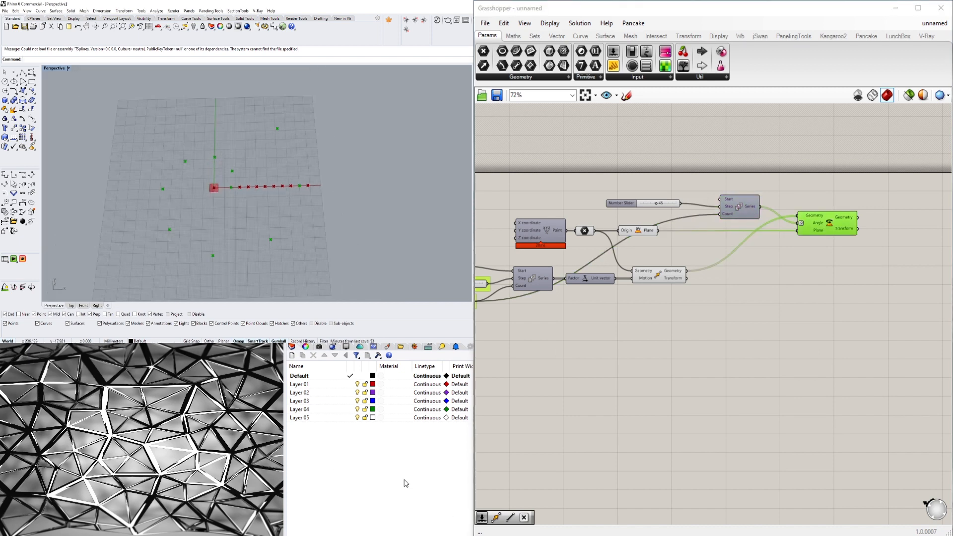
{"action": "left_click", "coordinate": [715, 312]}
{"action": "left_click", "coordinate": [658, 274]}
- Lower the rotation step slider to 0 and raise it to 3
{"action": "scroll", "coordinate": [649, 206], "scroll_direction": "up", "scroll_amount": 3}
{"action": "left_click_drag", "start_coordinate": [656, 203], "coordinate": [633, 203]}
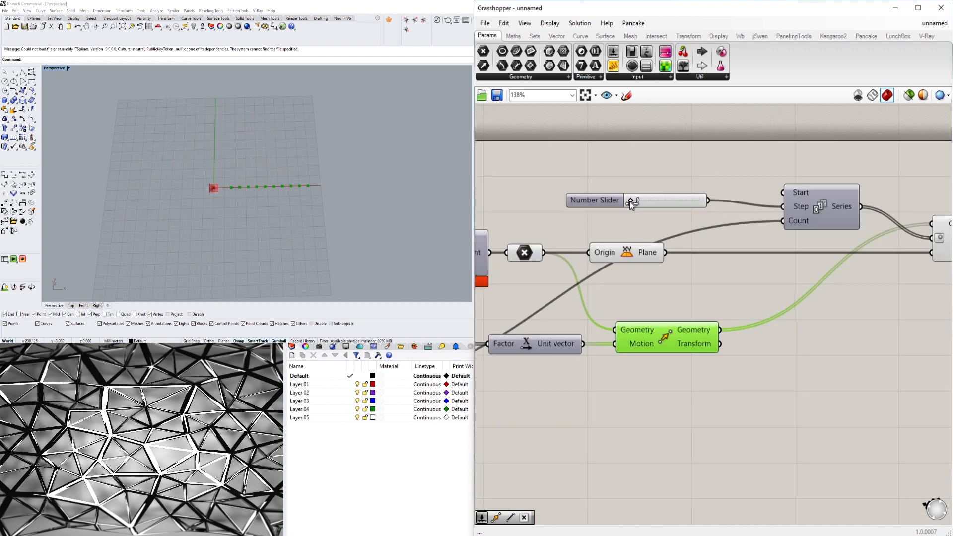
{"action": "left_click", "coordinate": [684, 179]}
- Shift the XY Plane component right, farther from the point parameter
{"action": "scroll", "coordinate": [814, 248], "scroll_direction": "down", "scroll_amount": 2}
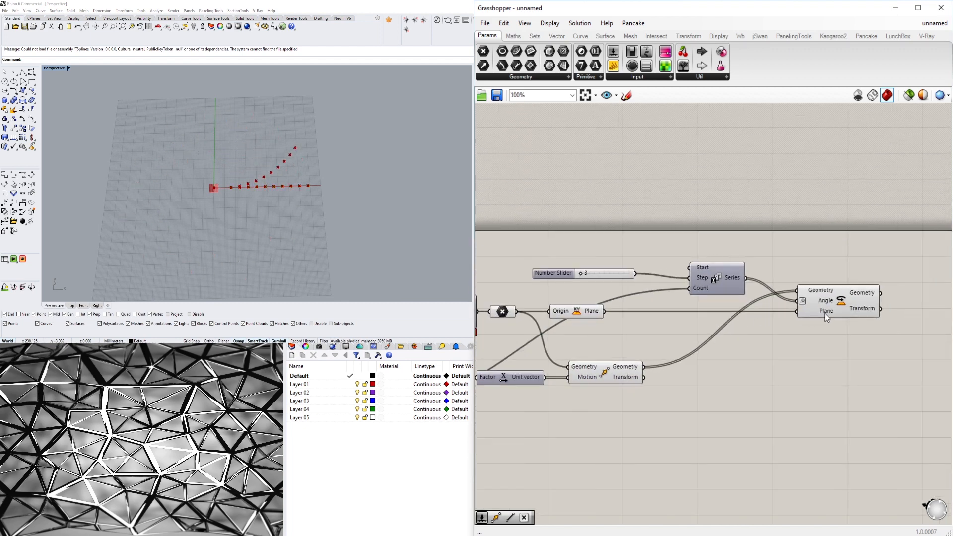
{"action": "left_click_drag", "start_coordinate": [573, 314], "coordinate": [635, 312]}
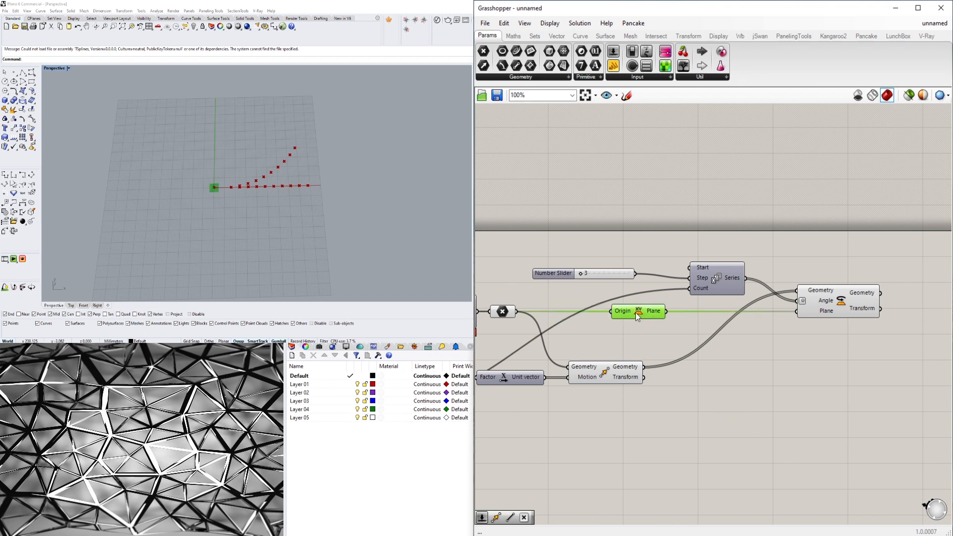
{"action": "left_click", "coordinate": [644, 418]}
{"action": "right_click_drag", "start_coordinate": [644, 419], "coordinate": [745, 371]}
- Compare the Move component's straight row with the Rotate component's curved row of points in the Perspective viewport
{"action": "scroll", "coordinate": [744, 372], "scroll_direction": "down", "scroll_amount": 1}
{"action": "left_click", "coordinate": [694, 336]}
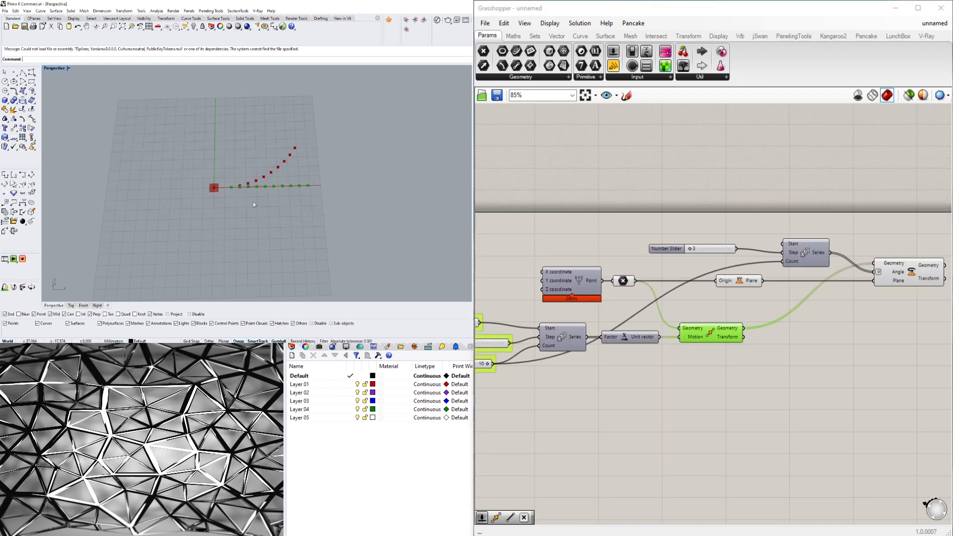
{"action": "right_click_drag", "start_coordinate": [755, 302], "coordinate": [677, 309]}
{"action": "left_click", "coordinate": [833, 280]}
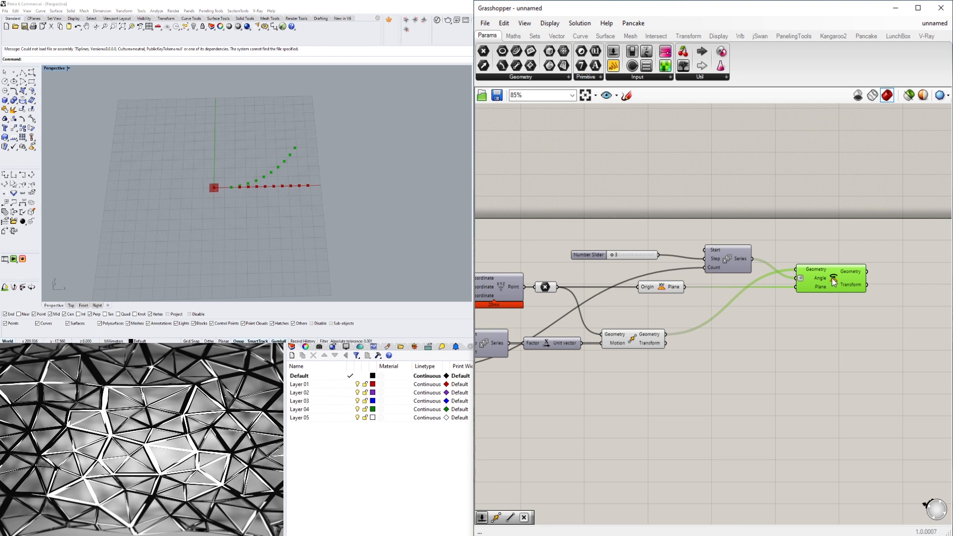
{"action": "scroll", "coordinate": [220, 187], "scroll_direction": "up", "scroll_amount": 3}
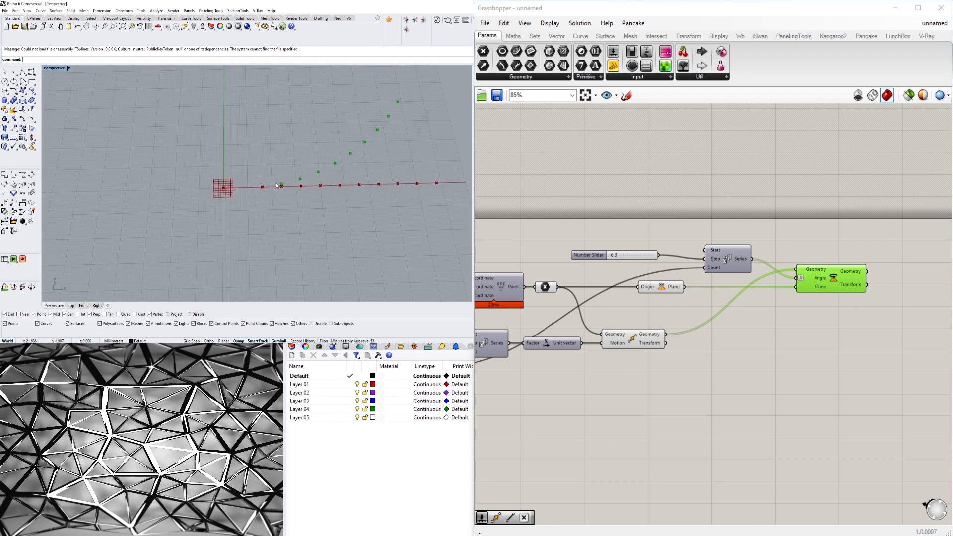
- Set the number slider feeding the rotation Series' Step input to 5
{"action": "scroll", "coordinate": [608, 254], "scroll_direction": "up", "scroll_amount": 5}
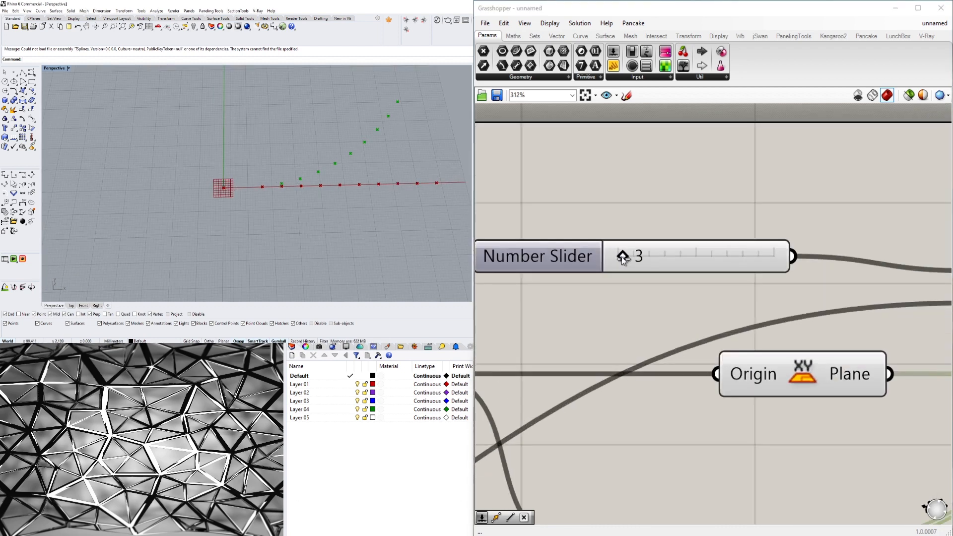
{"action": "left_click", "coordinate": [640, 255]}
{"action": "double_click", "coordinate": [640, 255]}
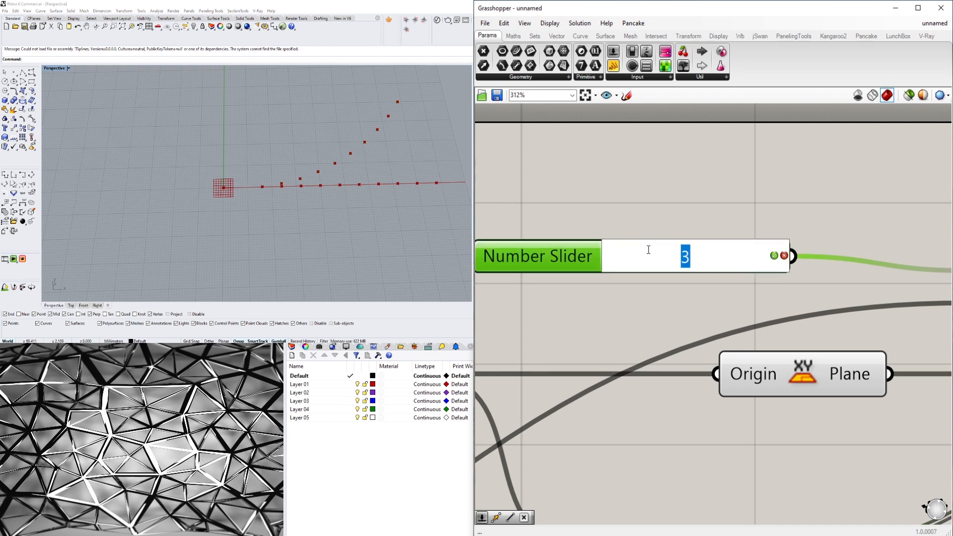
{"action": "type", "text": "5"}
{"action": "key", "text": "Return"}
{"action": "scroll", "coordinate": [665, 188], "scroll_direction": "down", "scroll_amount": 4}
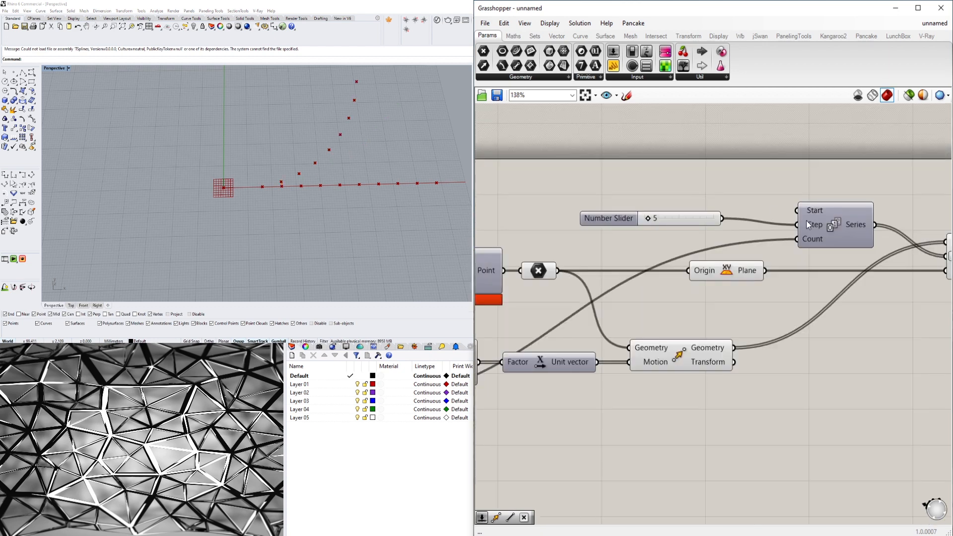
- Turn off the preview of the Move component to hide its straight row of points
{"action": "right_click_drag", "start_coordinate": [805, 220], "coordinate": [698, 244]}
{"action": "scroll", "coordinate": [698, 244], "scroll_direction": "down", "scroll_amount": 1}
{"action": "scroll", "coordinate": [271, 214], "scroll_direction": "down", "scroll_amount": 6}
{"action": "right_click_drag", "start_coordinate": [272, 216], "coordinate": [267, 238], "text": "shift"}
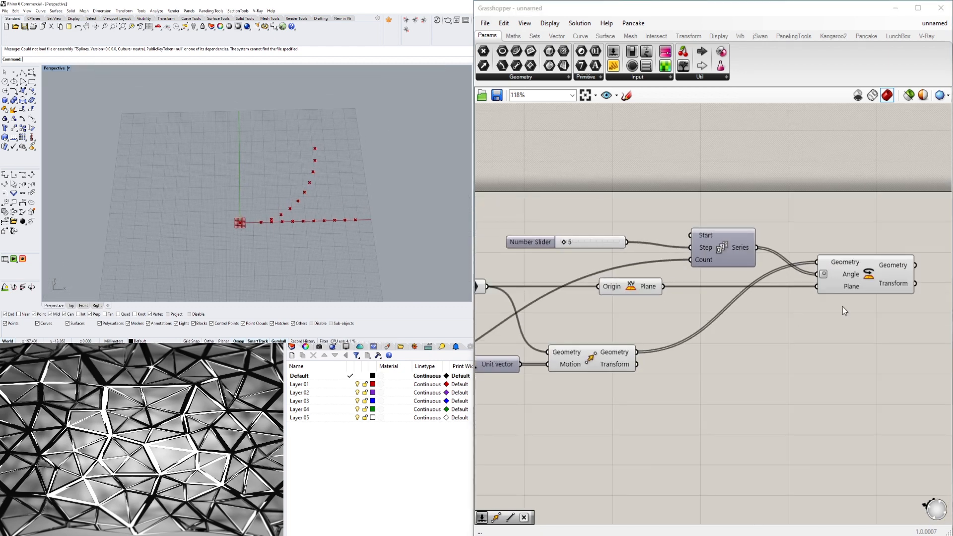
{"action": "left_click", "coordinate": [595, 358]}
{"action": "middle_click", "coordinate": [595, 358]}
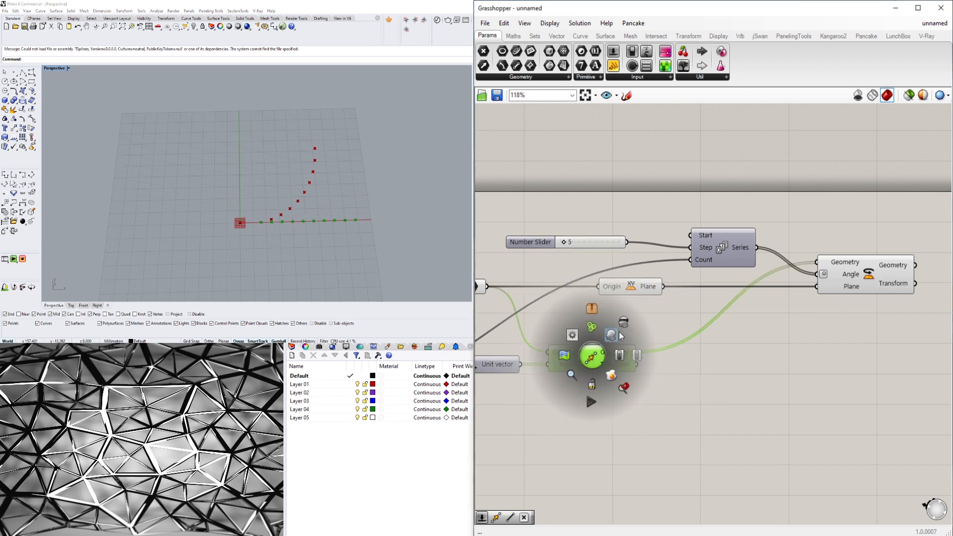
{"action": "left_click", "coordinate": [624, 321]}
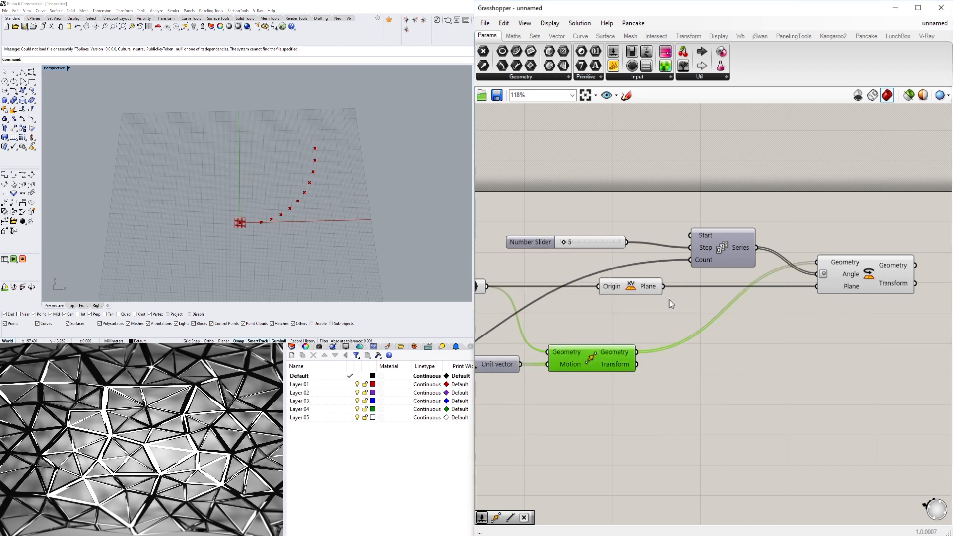
- Add a Line component between two points to the right of the Rotate component
{"action": "left_click", "coordinate": [868, 278]}
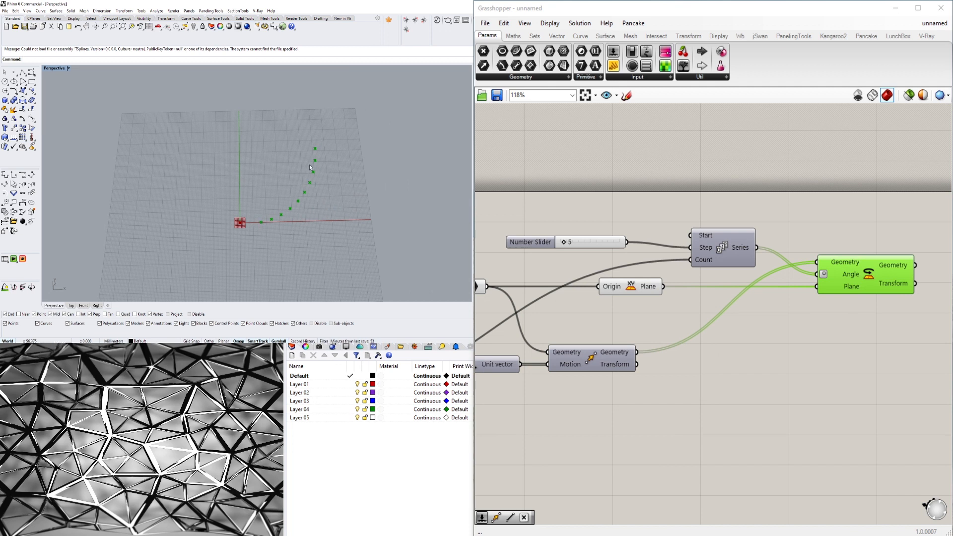
{"action": "double_click", "coordinate": [893, 208]}
{"action": "type", "text": "line"}
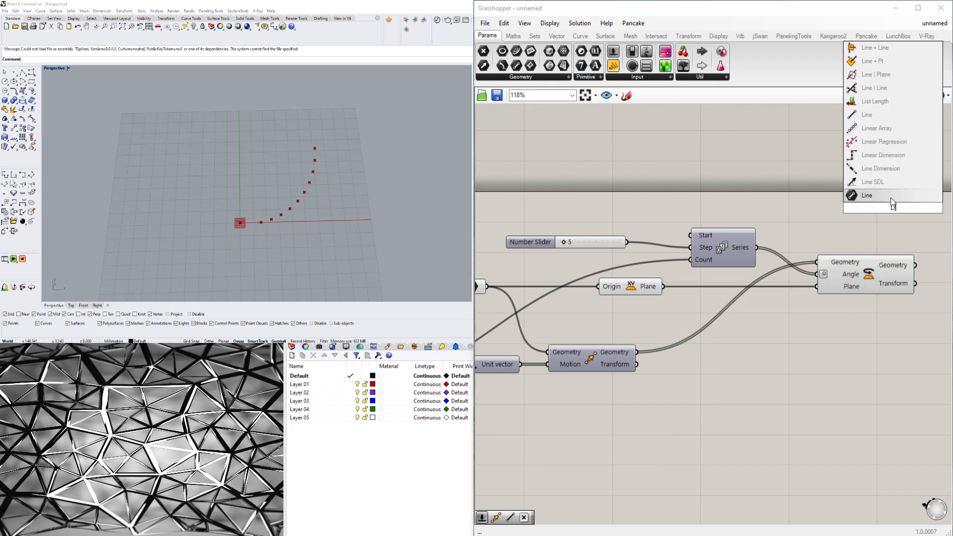
{"action": "left_click", "coordinate": [874, 119]}
{"action": "scroll", "coordinate": [876, 174], "scroll_direction": "down", "scroll_amount": 3}
{"action": "left_click_drag", "start_coordinate": [883, 192], "coordinate": [933, 279]}
- Connect the Rotate component's Geometry output to the Line's Start Point and the point parameter to its End Point
{"action": "left_click", "coordinate": [859, 211]}
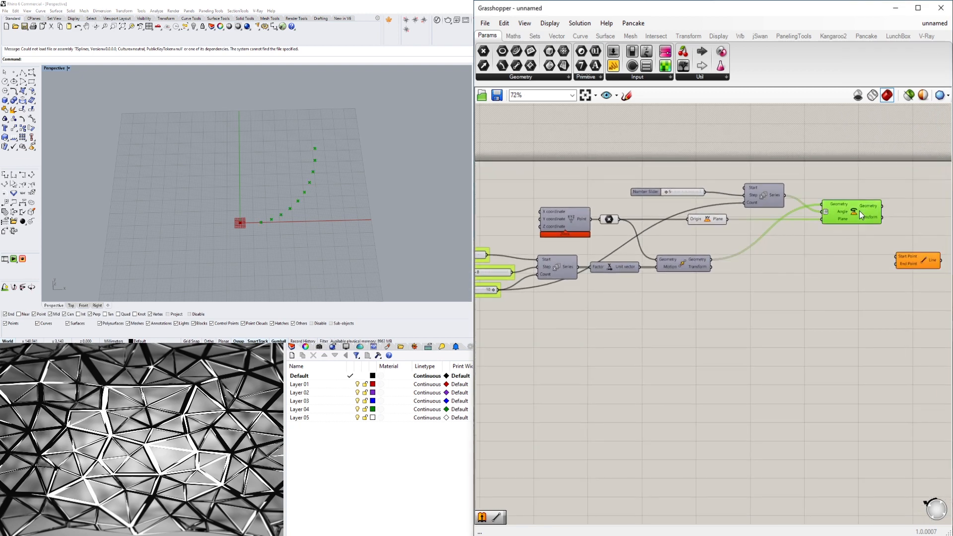
{"action": "left_click_drag", "start_coordinate": [882, 205], "coordinate": [914, 244]}
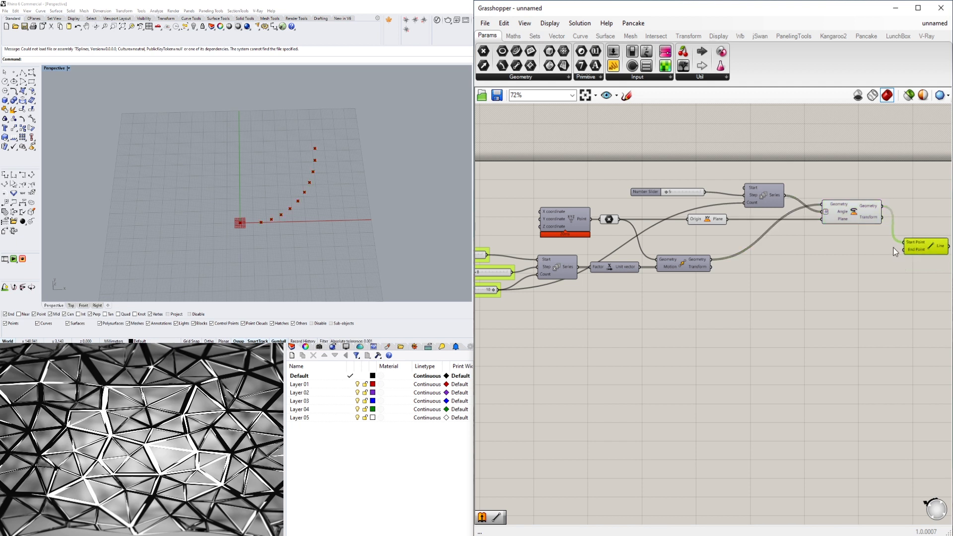
{"action": "left_click", "coordinate": [610, 221]}
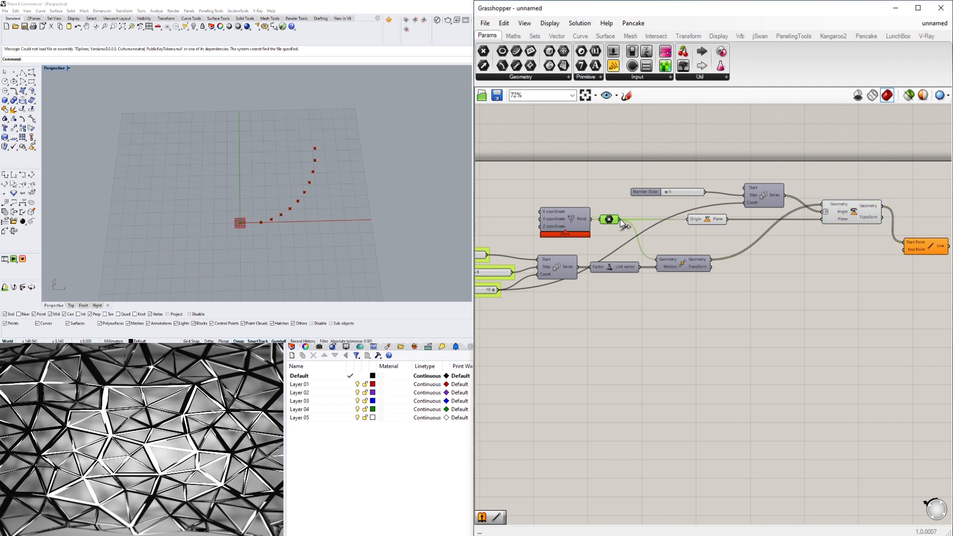
{"action": "left_click_drag", "start_coordinate": [620, 218], "coordinate": [904, 255]}
{"action": "left_click", "coordinate": [861, 308]}
{"action": "right_click_drag", "start_coordinate": [936, 258], "coordinate": [864, 254]}
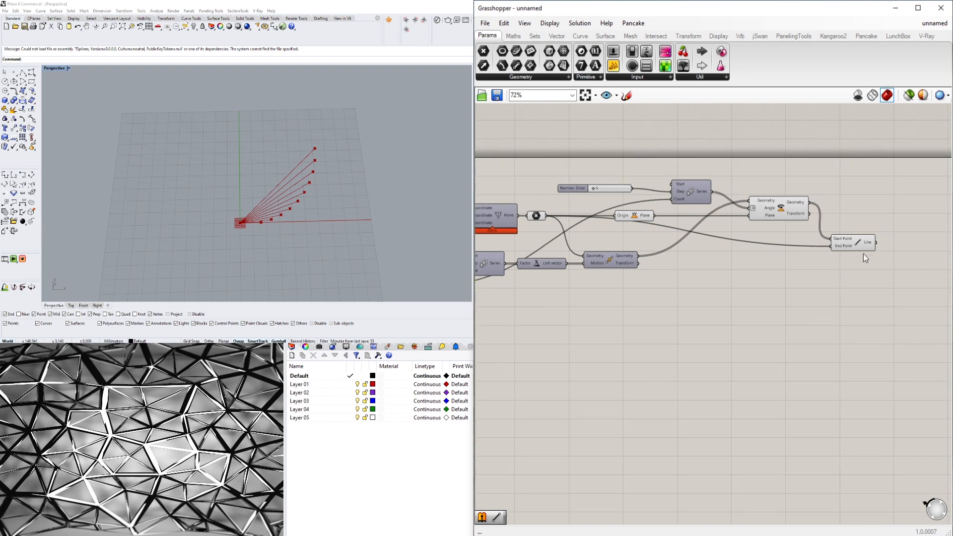
- Nudge the Line component slightly and shift the XY Plane component right, closer to the Rotate component
{"action": "left_click_drag", "start_coordinate": [853, 237], "coordinate": [850, 234]}
{"action": "left_click", "coordinate": [799, 238]}
{"action": "scroll", "coordinate": [652, 210], "scroll_direction": "up", "scroll_amount": 2}
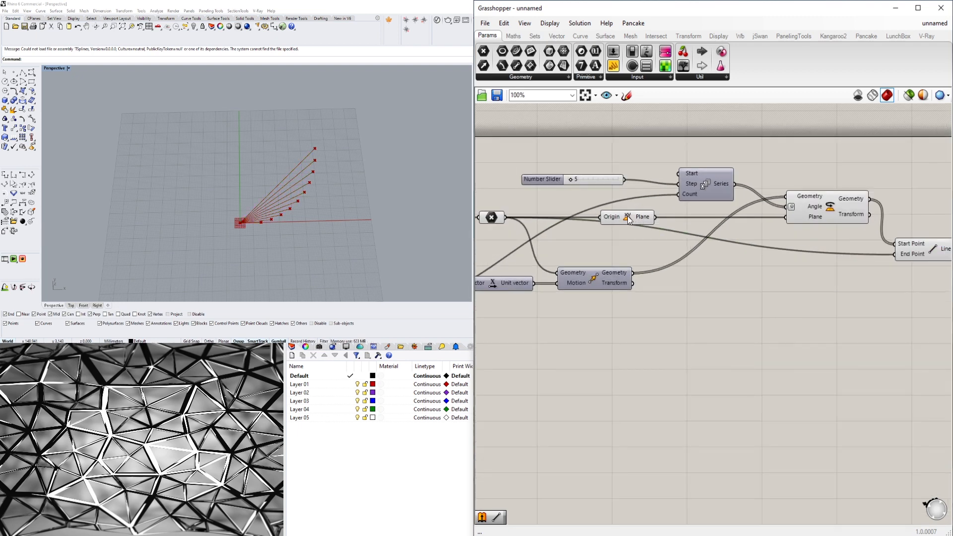
{"action": "left_click_drag", "start_coordinate": [628, 220], "coordinate": [687, 214]}
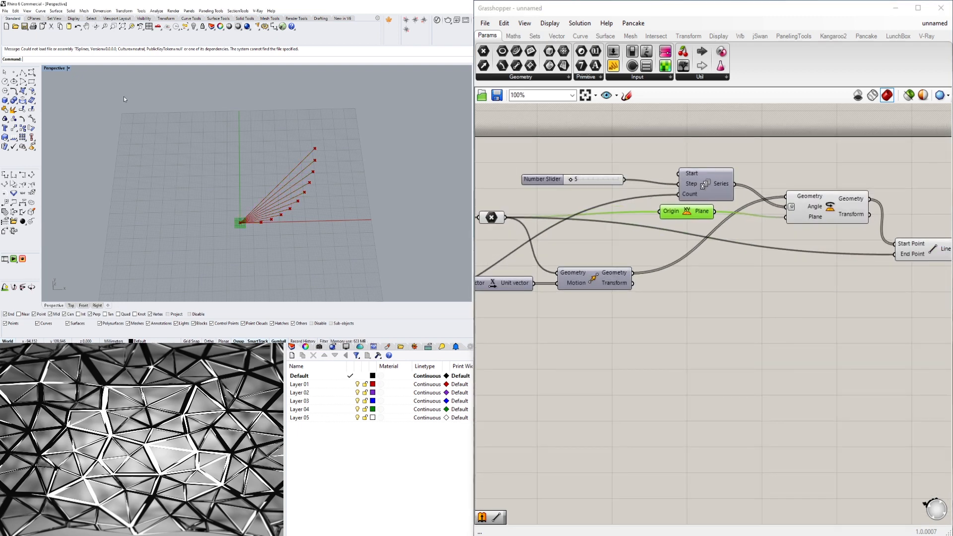
- Switch the Rhino viewport to Top view and examine the lines and the angles between them around the origin
{"action": "double_click", "coordinate": [53, 68]}
{"action": "double_click", "coordinate": [50, 69]}
{"action": "right_click_drag", "start_coordinate": [310, 168], "coordinate": [213, 170]}
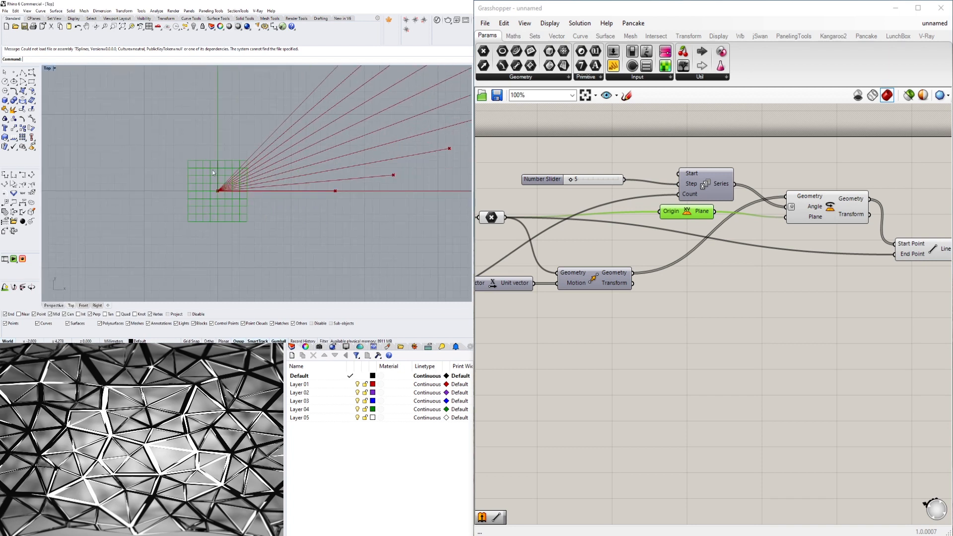
{"action": "scroll", "coordinate": [243, 185], "scroll_direction": "up", "scroll_amount": 10}
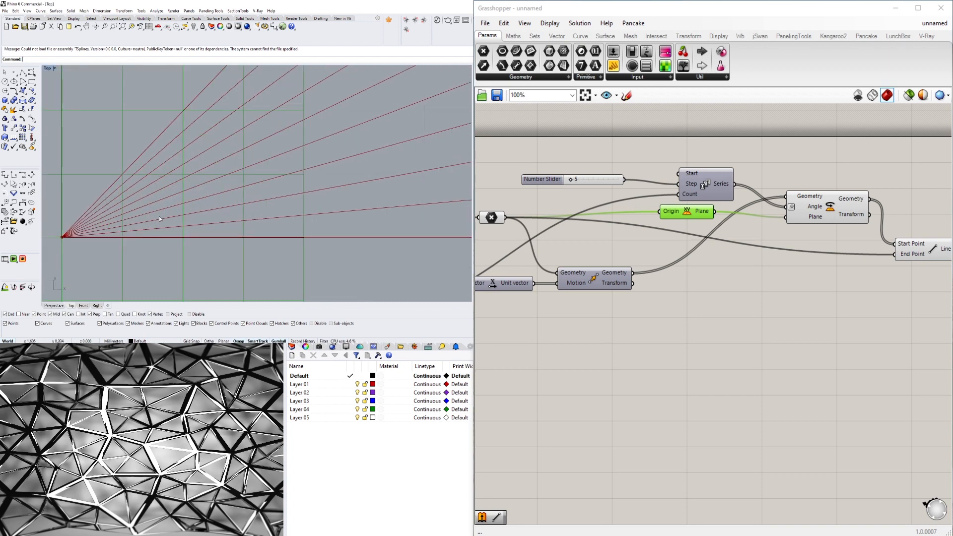
{"action": "scroll", "coordinate": [171, 240], "scroll_direction": "down", "scroll_amount": 2}
{"action": "scroll", "coordinate": [174, 230], "scroll_direction": "up", "scroll_amount": 2}
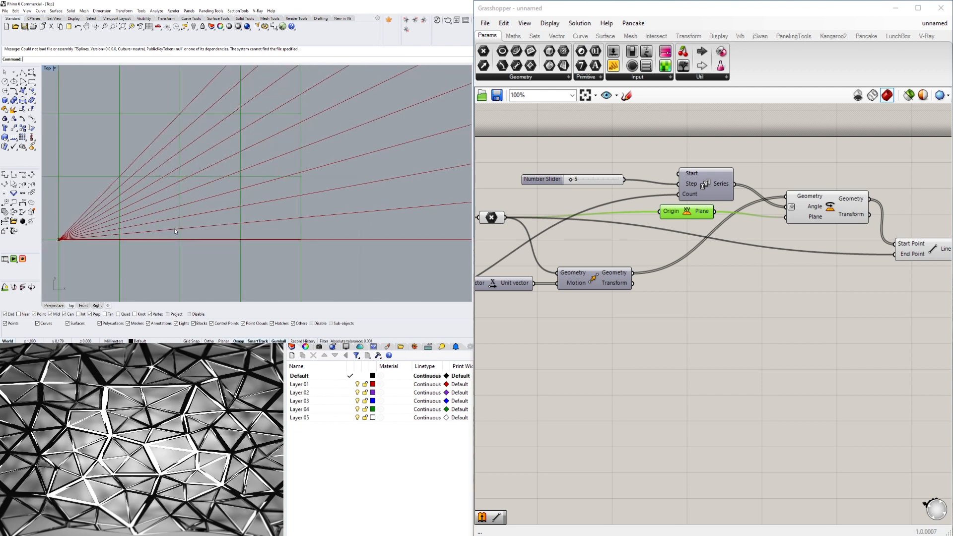
- Set the number slider feeding the rotation Series' Step input to 9 and inspect the wider fan of lines
{"action": "left_click", "coordinate": [553, 178]}
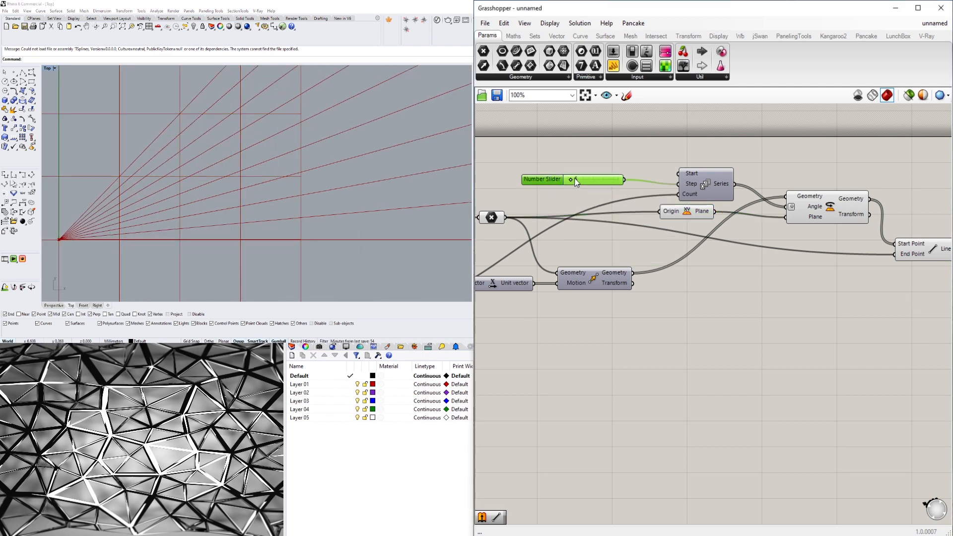
{"action": "left_click_drag", "start_coordinate": [571, 183], "coordinate": [575, 181]}
{"action": "scroll", "coordinate": [269, 141], "scroll_direction": "down", "scroll_amount": 5}
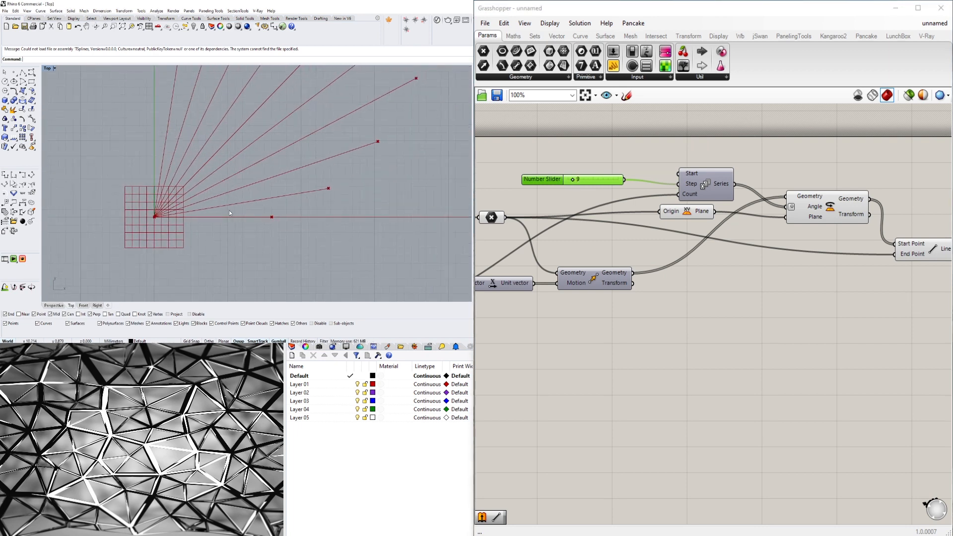
{"action": "scroll", "coordinate": [242, 196], "scroll_direction": "up", "scroll_amount": 1}
{"action": "scroll", "coordinate": [193, 242], "scroll_direction": "up", "scroll_amount": 3}
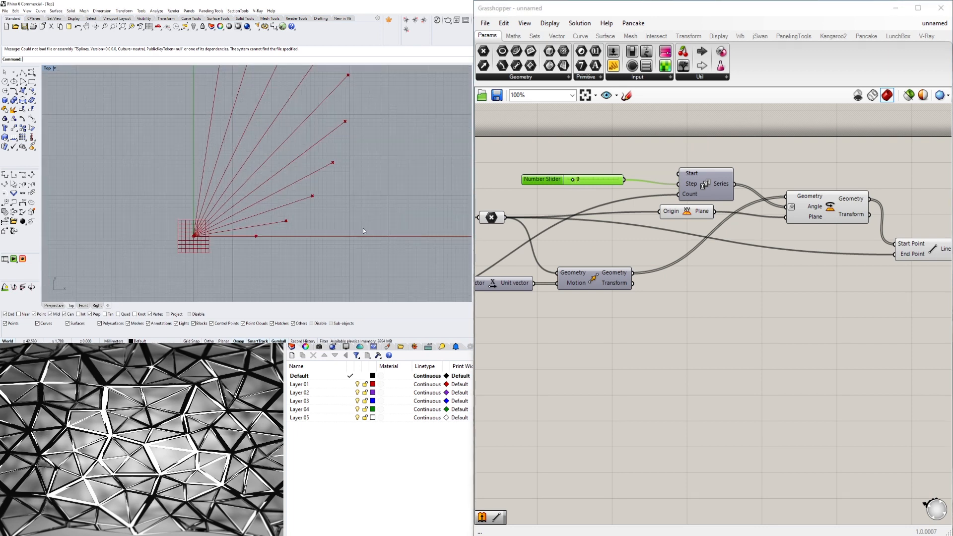
{"action": "scroll", "coordinate": [215, 226], "scroll_direction": "down", "scroll_amount": 3}
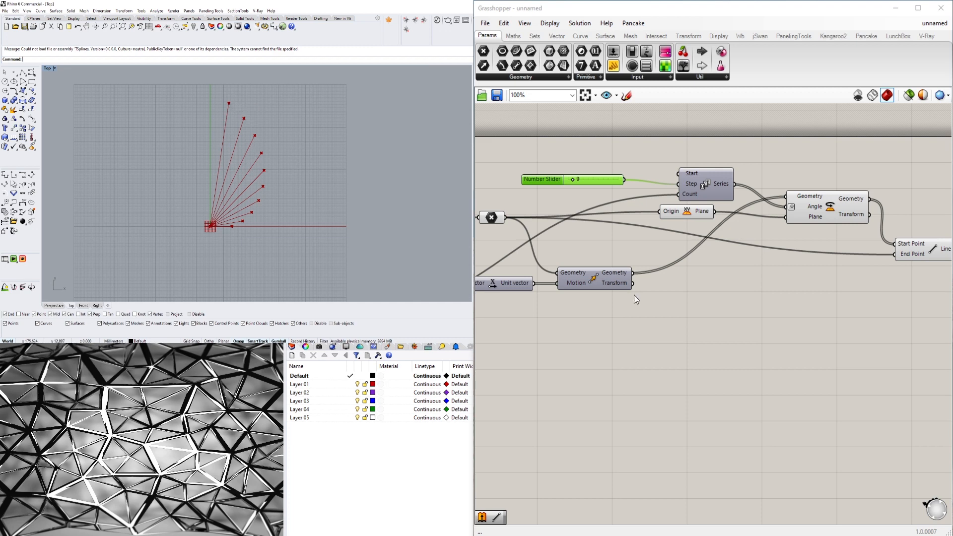
- Rename the rotation Series' Step slider as ROTATION STEP and enclose it in a group
{"action": "scroll", "coordinate": [585, 316], "scroll_direction": "up", "scroll_amount": 2}
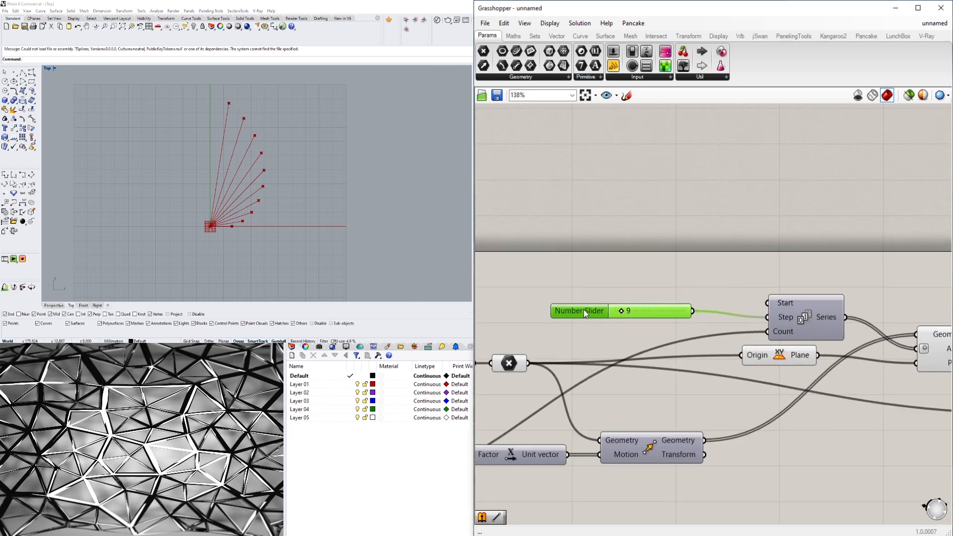
{"action": "right_click", "coordinate": [582, 311]}
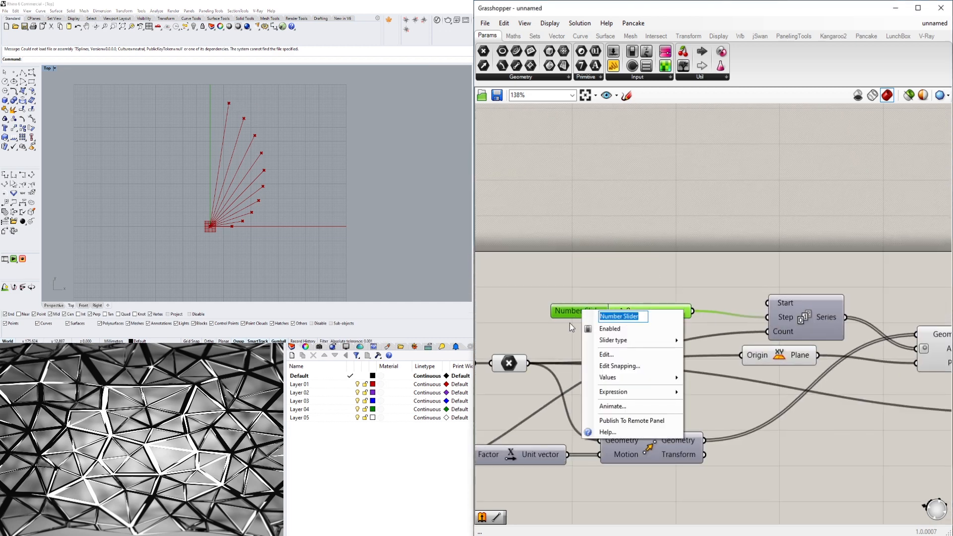
{"action": "type", "text": "ROTATION STEP"}
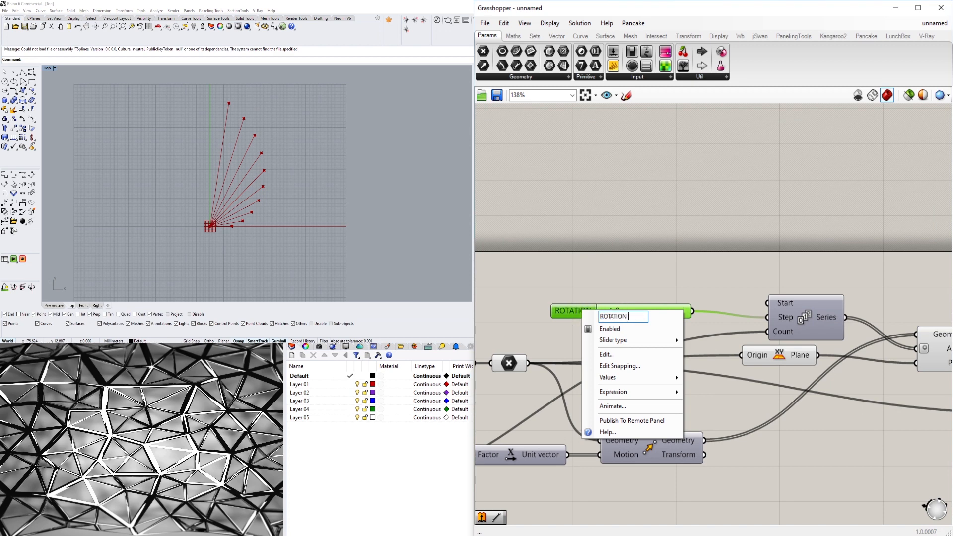
{"action": "key", "text": "Return"}
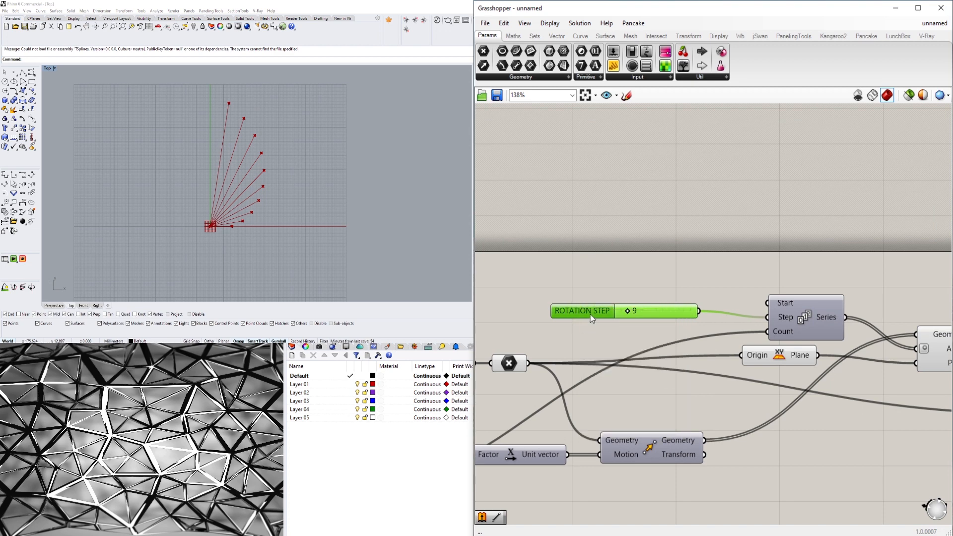
{"action": "mouse_move", "coordinate": [605, 308]}
{"action": "left_mouse_down"}
{"action": "mouse_move", "coordinate": [615, 311]}
{"action": "mouse_move", "coordinate": [619, 297]}
{"action": "left_mouse_up"}
{"action": "left_click", "coordinate": [633, 252]}
- Set the NUMBER OF POINTS slider's maximum to 100
{"action": "scroll", "coordinate": [634, 253], "scroll_direction": "down", "scroll_amount": 5}
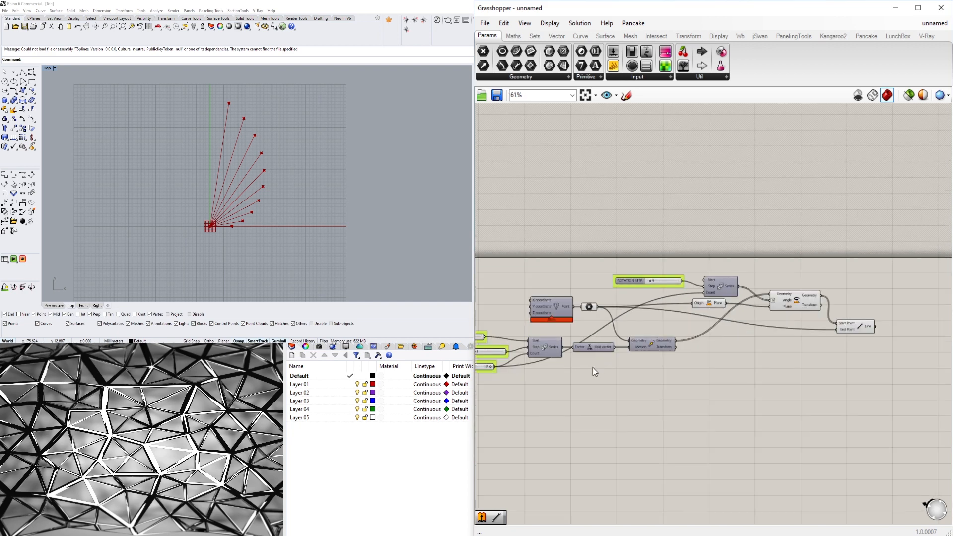
{"action": "right_click_drag", "start_coordinate": [592, 368], "coordinate": [774, 372]}
{"action": "scroll", "coordinate": [632, 385], "scroll_direction": "up", "scroll_amount": 4}
{"action": "left_click", "coordinate": [601, 362]}
{"action": "scroll", "coordinate": [614, 357], "scroll_direction": "down", "scroll_amount": 3}
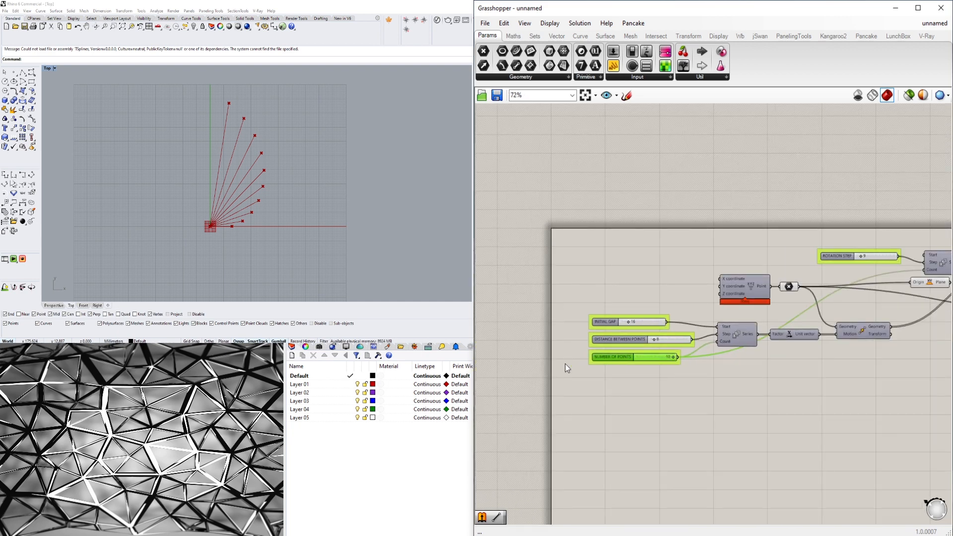
{"action": "scroll", "coordinate": [639, 352], "scroll_direction": "up", "scroll_amount": 3}
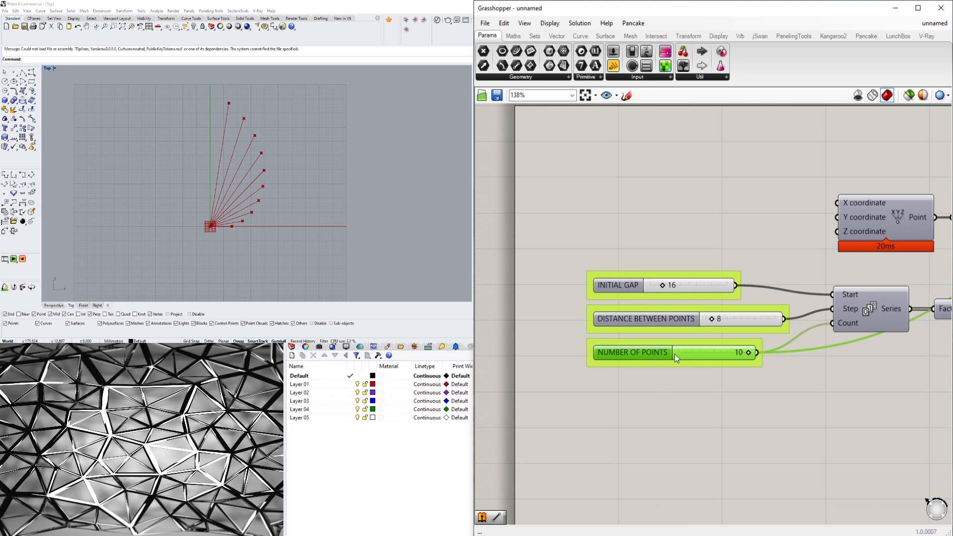
{"action": "double_click", "coordinate": [653, 354]}
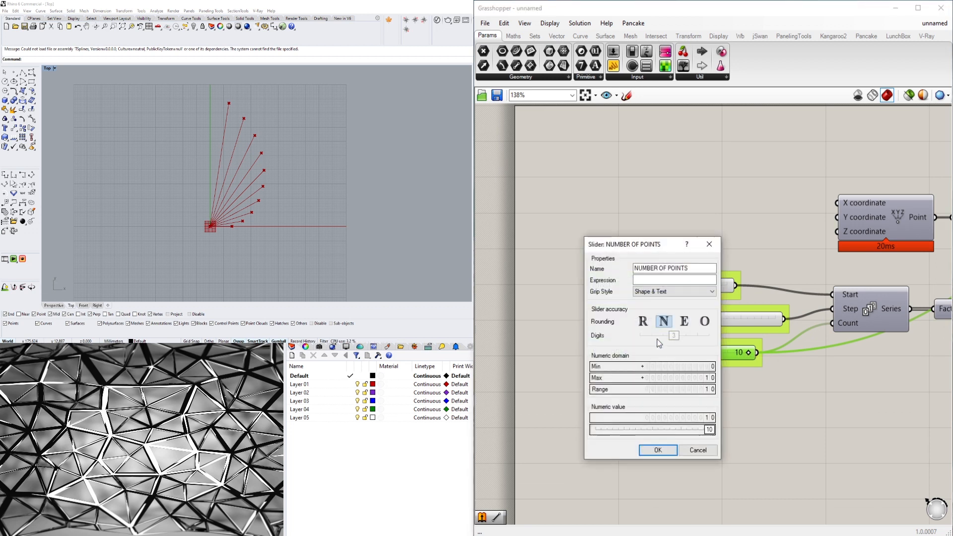
{"action": "double_click", "coordinate": [601, 380]}
{"action": "type", "text": "1"}
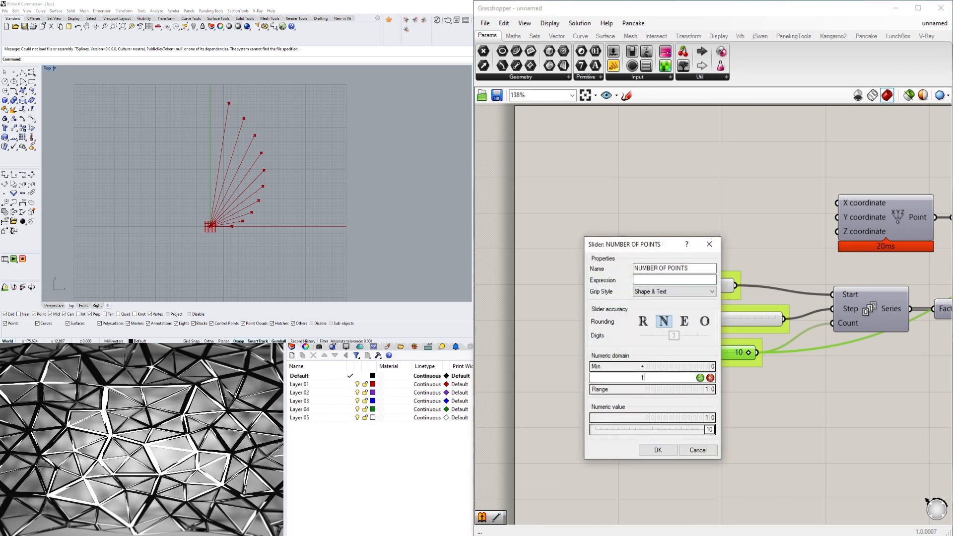
{"action": "type", "text": "00"}
{"action": "left_click", "coordinate": [700, 378]}
{"action": "left_click", "coordinate": [657, 450]}
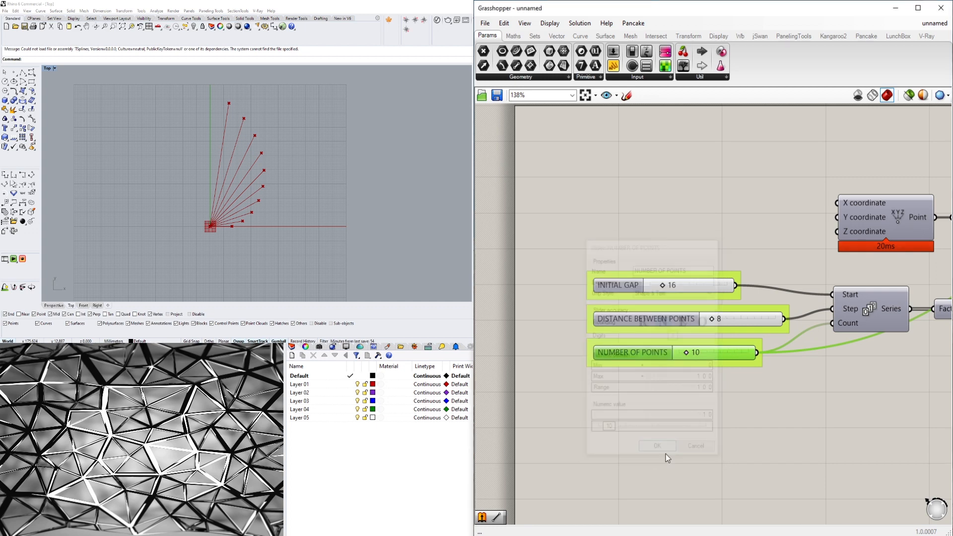
- Set the NUMBER OF POINTS slider to 24 and to 96, checking the spiral in the Top viewport
{"action": "left_click_drag", "start_coordinate": [688, 354], "coordinate": [695, 351]}
{"action": "scroll", "coordinate": [274, 212], "scroll_direction": "down", "scroll_amount": 5}
{"action": "scroll", "coordinate": [268, 242], "scroll_direction": "up", "scroll_amount": 4}
{"action": "right_click_drag", "start_coordinate": [319, 250], "coordinate": [335, 203]}
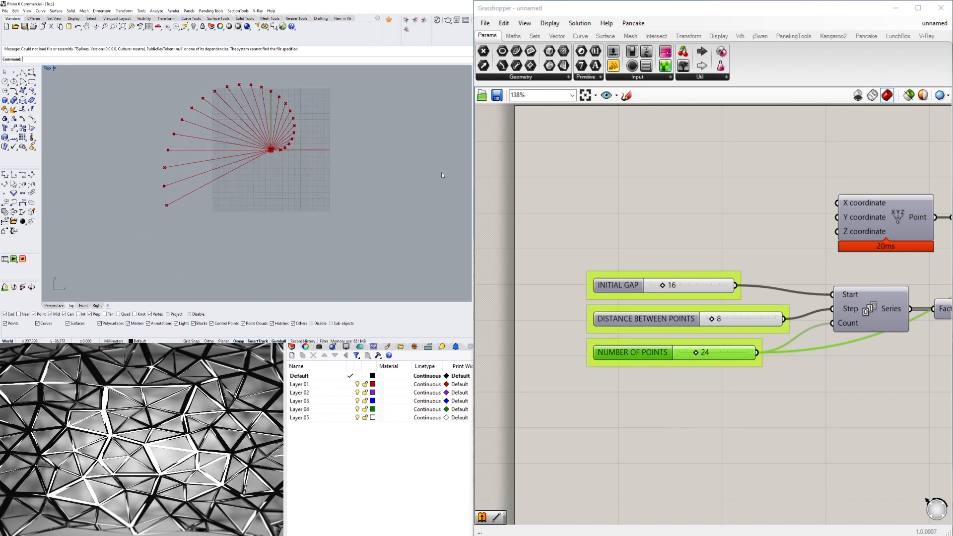
{"action": "left_click_drag", "start_coordinate": [693, 353], "coordinate": [745, 352]}
{"action": "scroll", "coordinate": [256, 167], "scroll_direction": "down", "scroll_amount": 6}
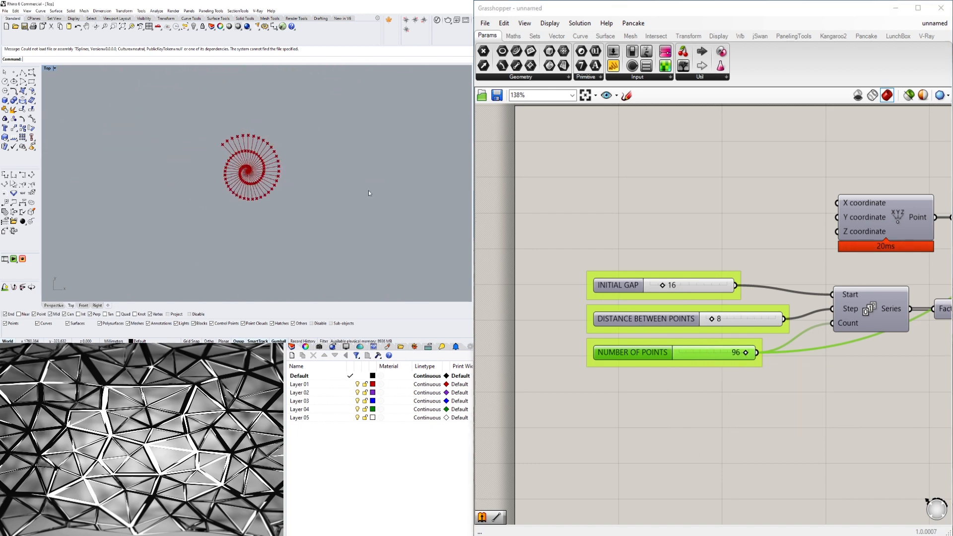
- Raise the NUMBER OF POINTS slider's maximum to 500 and set its value to 179
{"action": "double_click", "coordinate": [648, 350]}
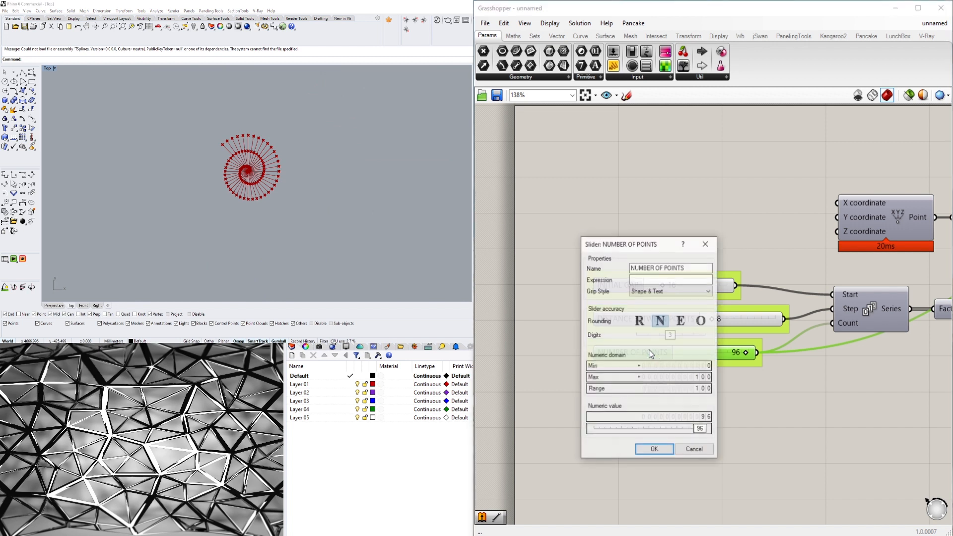
{"action": "left_click", "coordinate": [675, 378]}
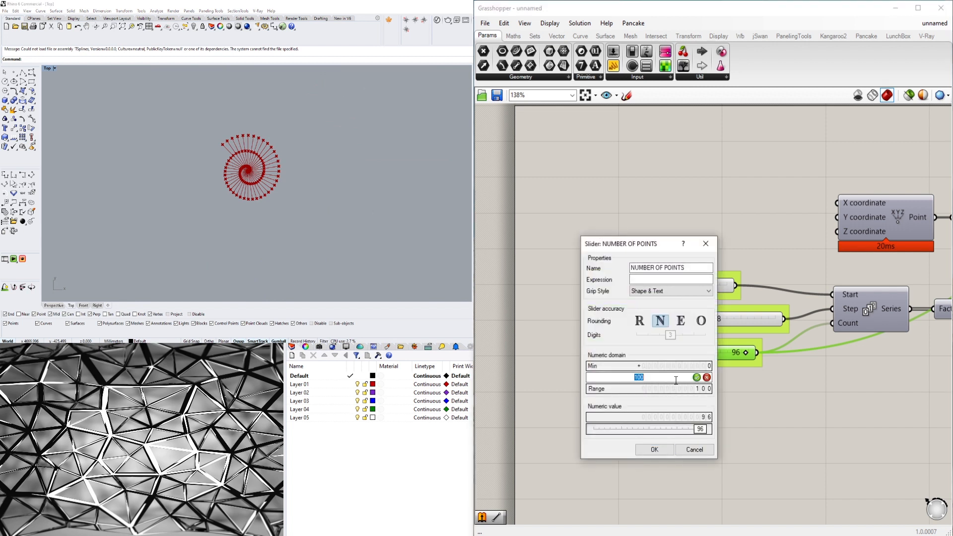
{"action": "left_click", "coordinate": [654, 449]}
{"action": "left_click_drag", "start_coordinate": [690, 351], "coordinate": [710, 374]}
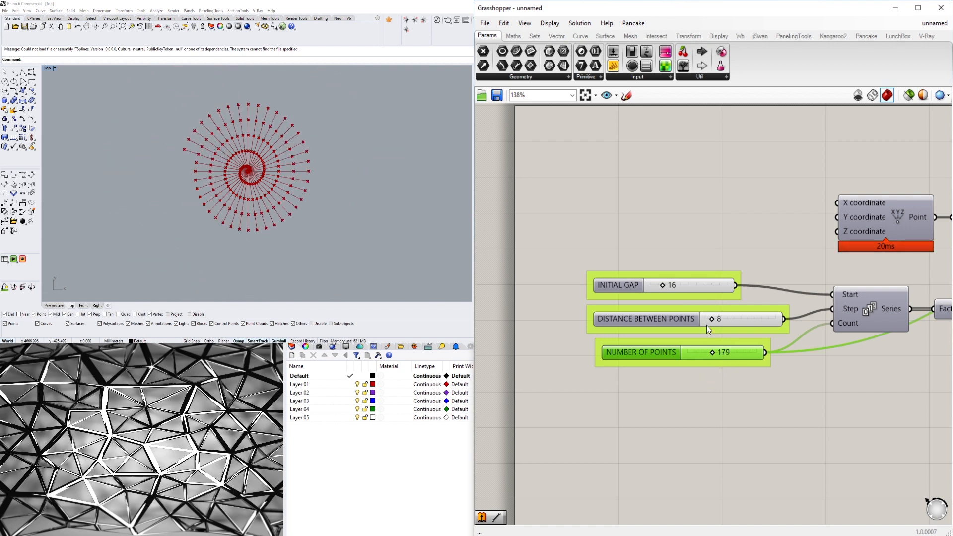
- Set the DISTANCE BETWEEN POINTS slider to 6 and the INITIAL GAP slider to 28
{"action": "scroll", "coordinate": [707, 328], "scroll_direction": "up", "scroll_amount": 3}
{"action": "left_click_drag", "start_coordinate": [713, 318], "coordinate": [710, 317]}
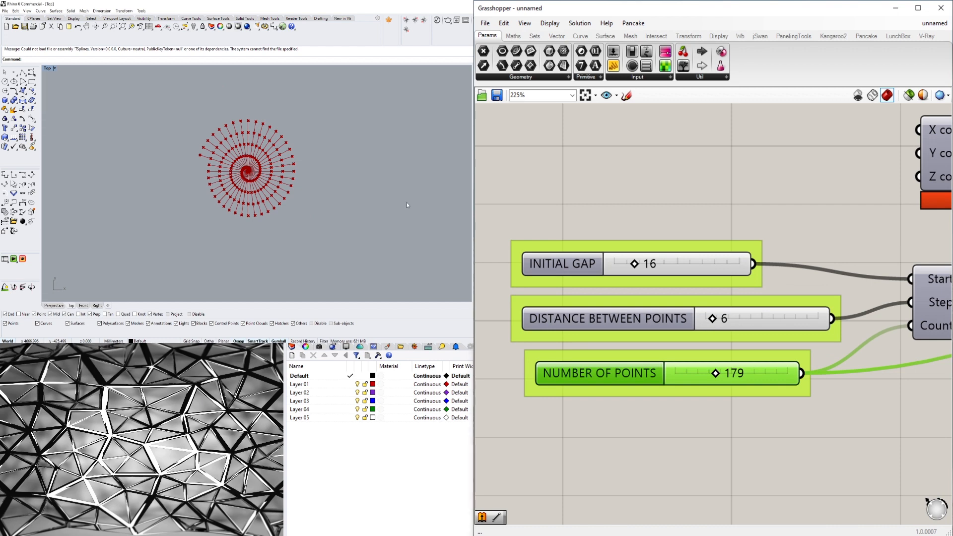
{"action": "mouse_move", "coordinate": [634, 265]}
{"action": "left_mouse_down"}
{"action": "mouse_move", "coordinate": [658, 262]}
{"action": "mouse_move", "coordinate": [647, 263]}
{"action": "left_mouse_up"}
{"action": "scroll", "coordinate": [259, 171], "scroll_direction": "up", "scroll_amount": 5}
{"action": "scroll", "coordinate": [259, 171], "scroll_direction": "up", "scroll_amount": 5}
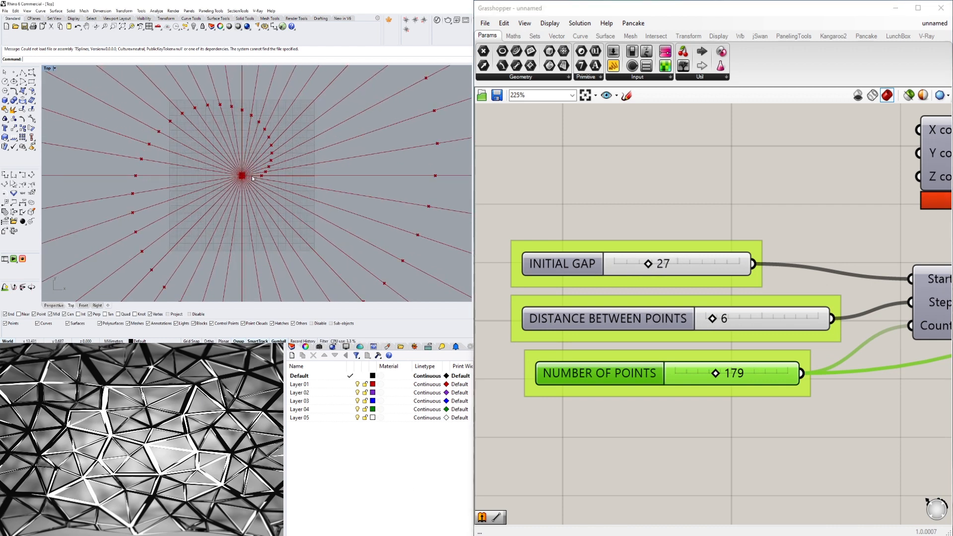
{"action": "mouse_move", "coordinate": [650, 270]}
{"action": "left_mouse_down"}
{"action": "mouse_move", "coordinate": [613, 264]}
{"action": "mouse_move", "coordinate": [649, 263]}
{"action": "left_mouse_up"}
{"action": "scroll", "coordinate": [235, 170], "scroll_direction": "down", "scroll_amount": 5}
{"action": "scroll", "coordinate": [235, 170], "scroll_direction": "down", "scroll_amount": 5}
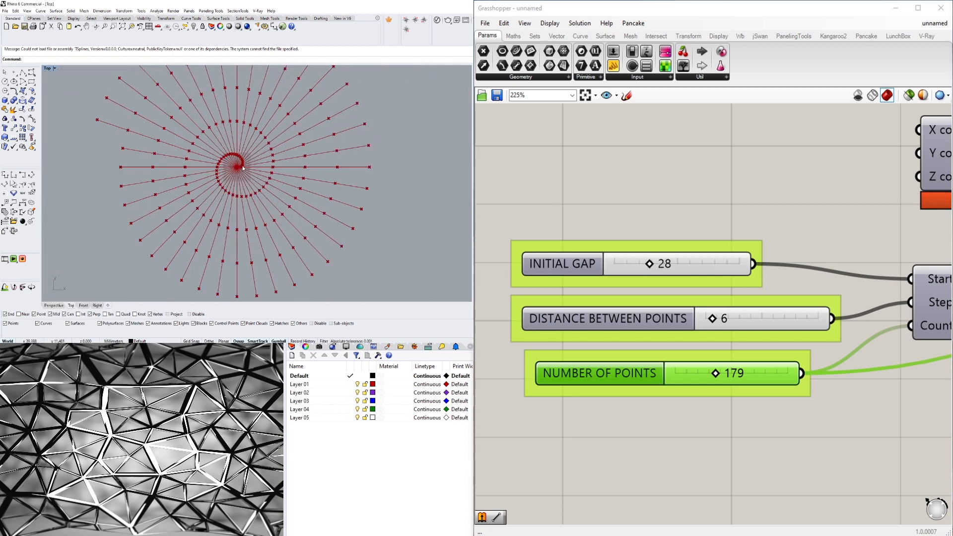
- Set the ROTATION STEP slider to 3 to tighten the angles between the spiral's lines
{"action": "scroll", "coordinate": [570, 243], "scroll_direction": "down", "scroll_amount": 4}
{"action": "right_click_drag", "start_coordinate": [786, 232], "coordinate": [629, 247]}
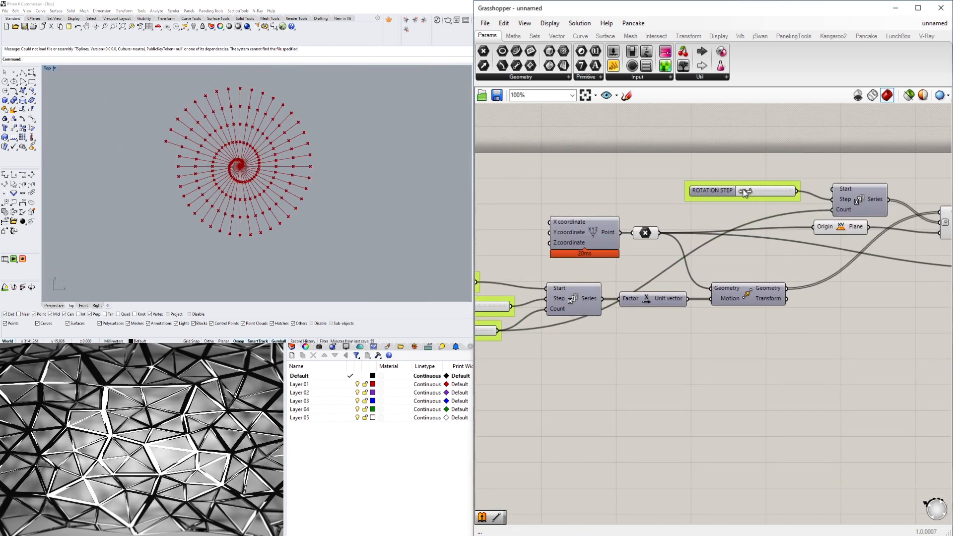
{"action": "scroll", "coordinate": [744, 191], "scroll_direction": "up", "scroll_amount": 6}
{"action": "mouse_move", "coordinate": [747, 193]}
{"action": "left_mouse_down"}
{"action": "mouse_move", "coordinate": [759, 194]}
{"action": "mouse_move", "coordinate": [736, 200]}
{"action": "left_mouse_up"}
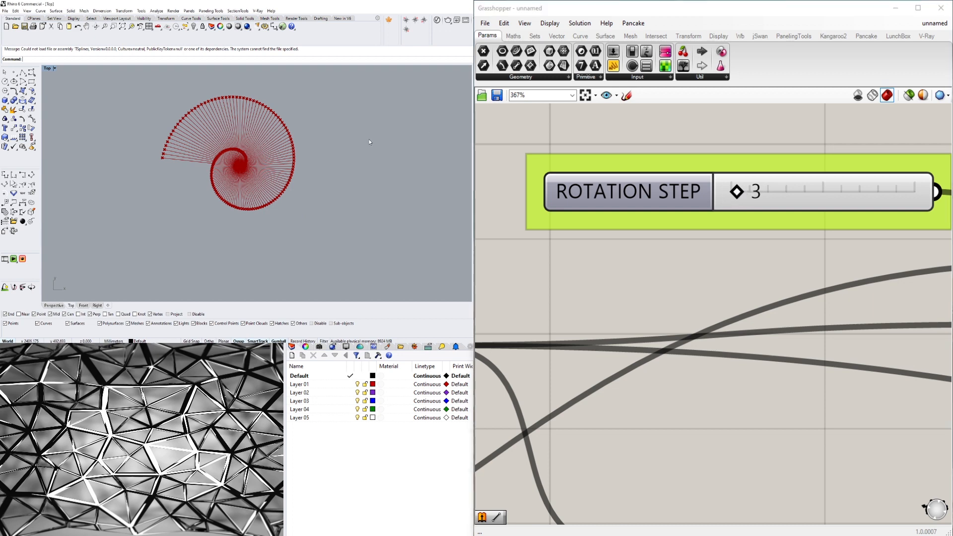
- Examine the spiral's points and radial lines in the Top viewport alongside the ROTATION STEP and Rotate part of the definition
{"action": "scroll", "coordinate": [181, 131], "scroll_direction": "up", "scroll_amount": 8}
{"action": "scroll", "coordinate": [180, 144], "scroll_direction": "down", "scroll_amount": 8}
{"action": "scroll", "coordinate": [188, 149], "scroll_direction": "down", "scroll_amount": 4}
{"action": "scroll", "coordinate": [210, 159], "scroll_direction": "up", "scroll_amount": 18}
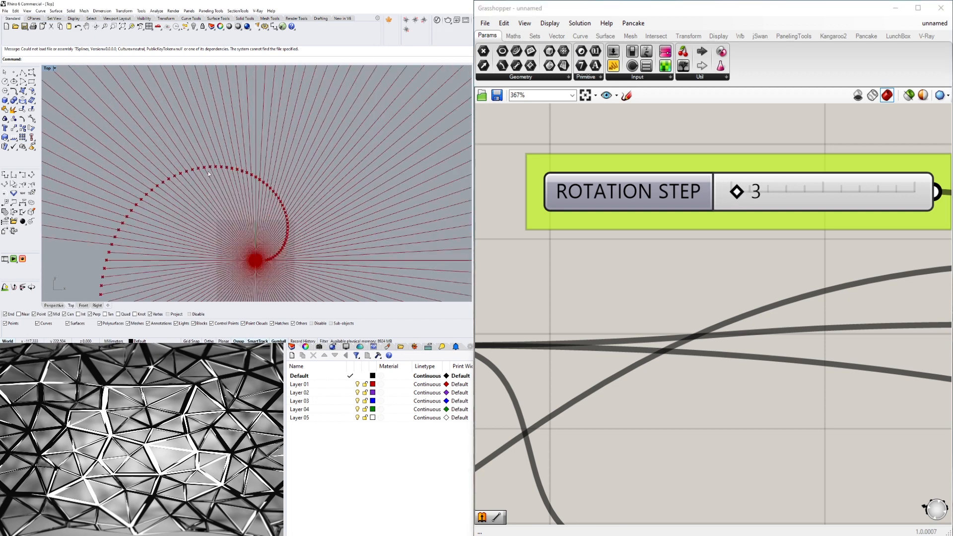
{"action": "scroll", "coordinate": [206, 171], "scroll_direction": "down", "scroll_amount": 12}
{"action": "right_click_drag", "start_coordinate": [228, 184], "coordinate": [249, 193]}
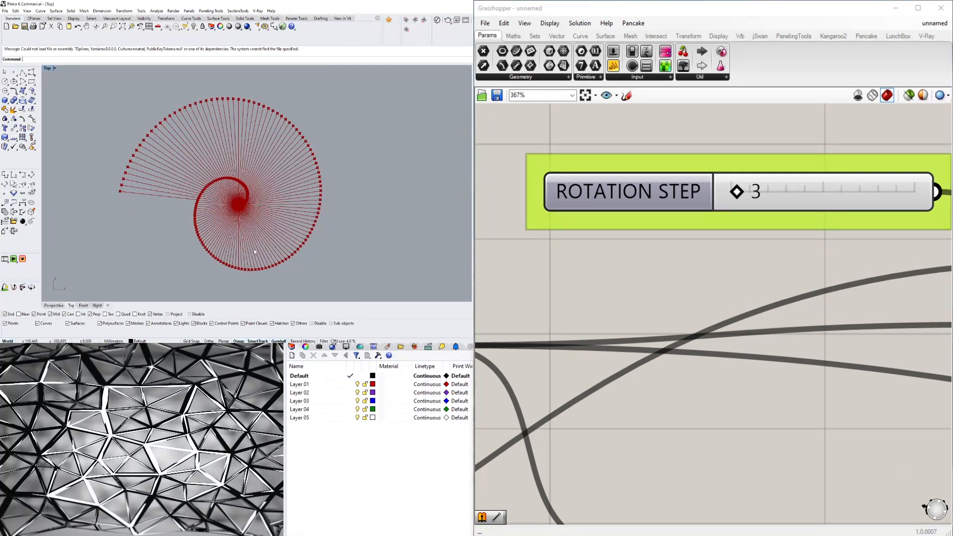
{"action": "scroll", "coordinate": [645, 248], "scroll_direction": "down", "scroll_amount": 5}
{"action": "scroll", "coordinate": [632, 231], "scroll_direction": "up", "scroll_amount": 1}
{"action": "left_click_drag", "start_coordinate": [636, 228], "coordinate": [659, 234]}
{"action": "scroll", "coordinate": [214, 181], "scroll_direction": "down", "scroll_amount": 5}
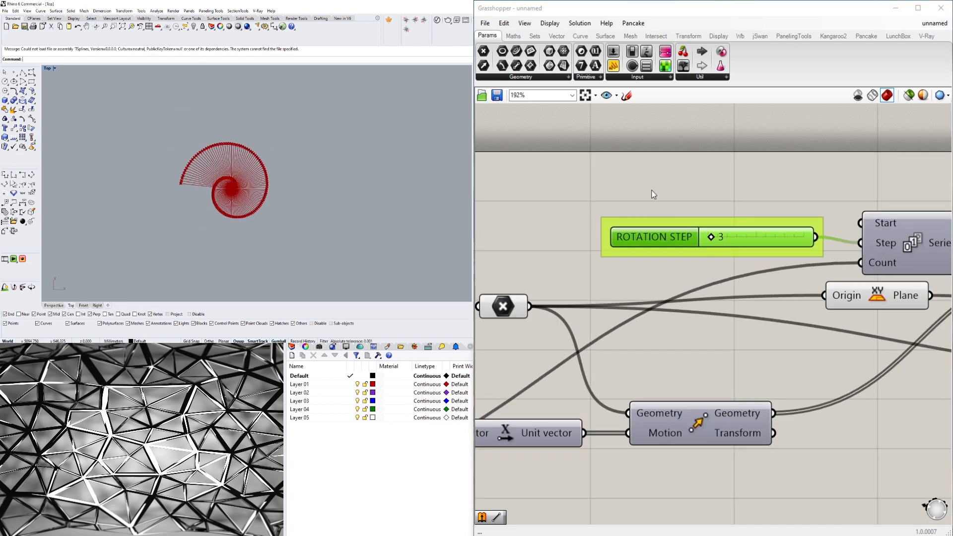
{"action": "scroll", "coordinate": [689, 223], "scroll_direction": "down", "scroll_amount": 5}
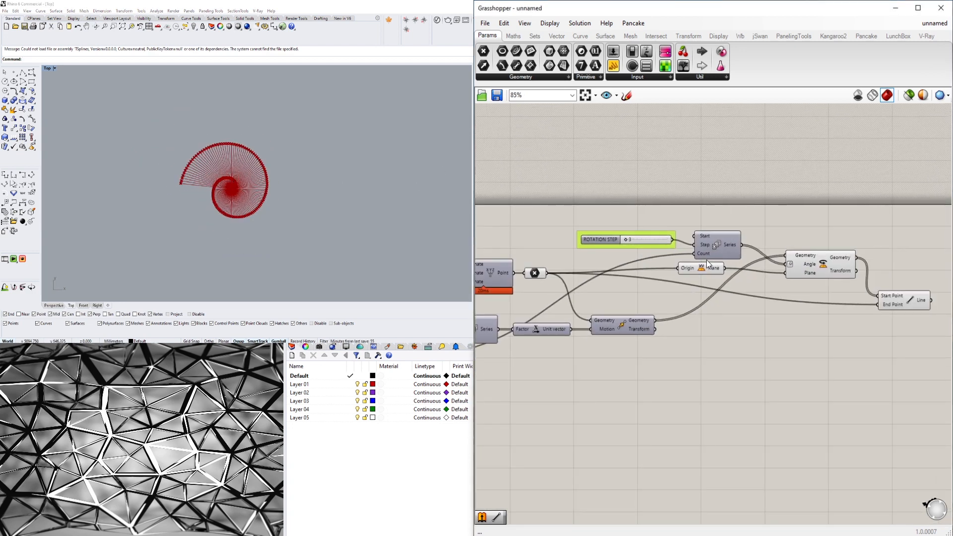
{"action": "scroll", "coordinate": [830, 271], "scroll_direction": "up", "scroll_amount": 2}
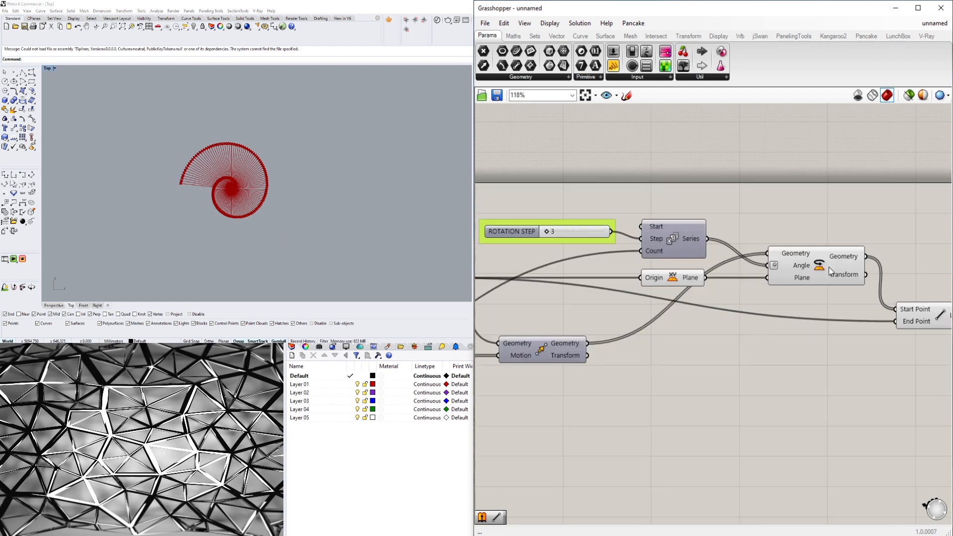
{"action": "scroll", "coordinate": [830, 271], "scroll_direction": "up", "scroll_amount": 1}
{"action": "scroll", "coordinate": [246, 175], "scroll_direction": "up", "scroll_amount": 10}
{"action": "scroll", "coordinate": [214, 133], "scroll_direction": "down", "scroll_amount": 10}
{"action": "right_click_drag", "start_coordinate": [213, 147], "coordinate": [284, 160]}
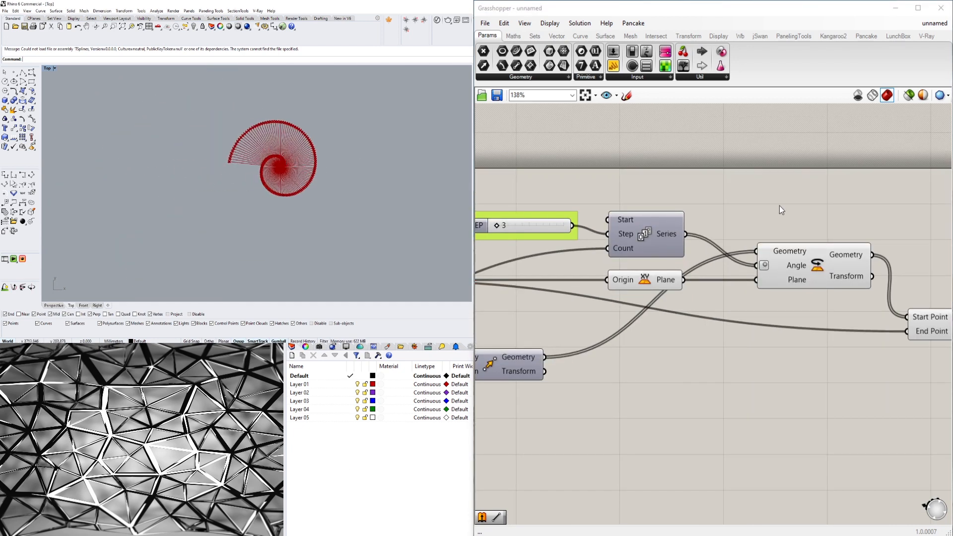
{"action": "scroll", "coordinate": [804, 238], "scroll_direction": "down", "scroll_amount": 3}
- Highlight the Line and Rotate components in turn to examine the geometry each produces in the Top viewport
{"action": "left_click", "coordinate": [863, 301]}
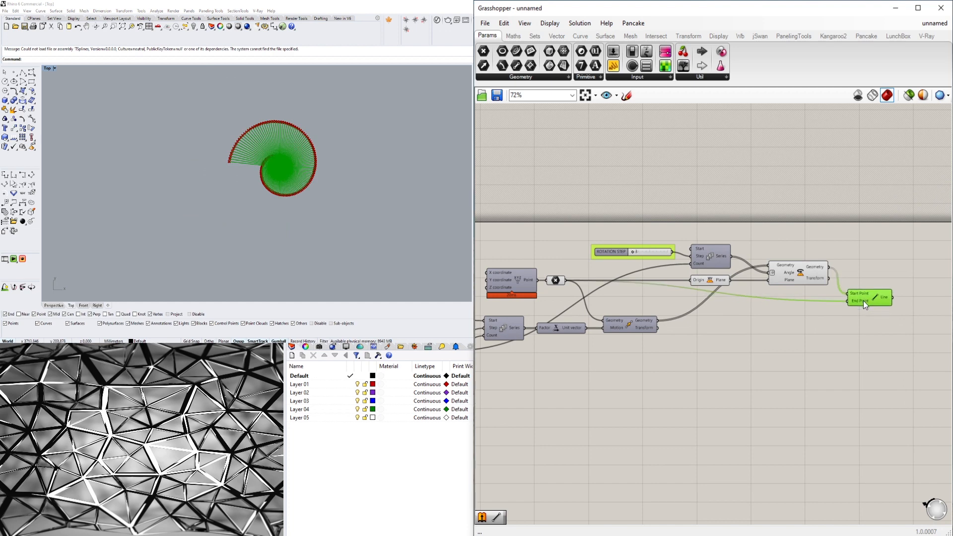
{"action": "left_click_drag", "start_coordinate": [862, 301], "coordinate": [863, 298]}
{"action": "left_click", "coordinate": [729, 299]}
{"action": "left_click", "coordinate": [800, 268]}
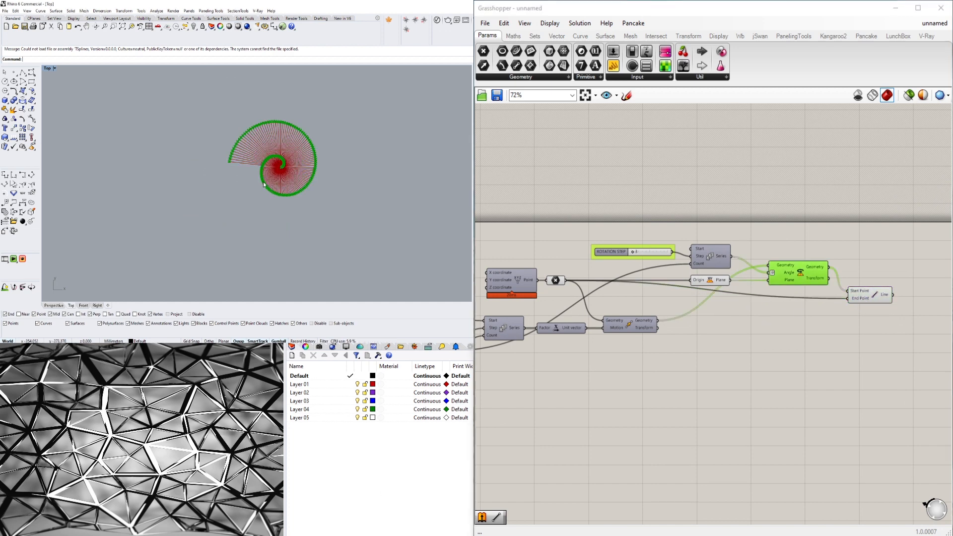
{"action": "scroll", "coordinate": [284, 117], "scroll_direction": "up", "scroll_amount": 6}
{"action": "scroll", "coordinate": [176, 136], "scroll_direction": "down", "scroll_amount": 5}
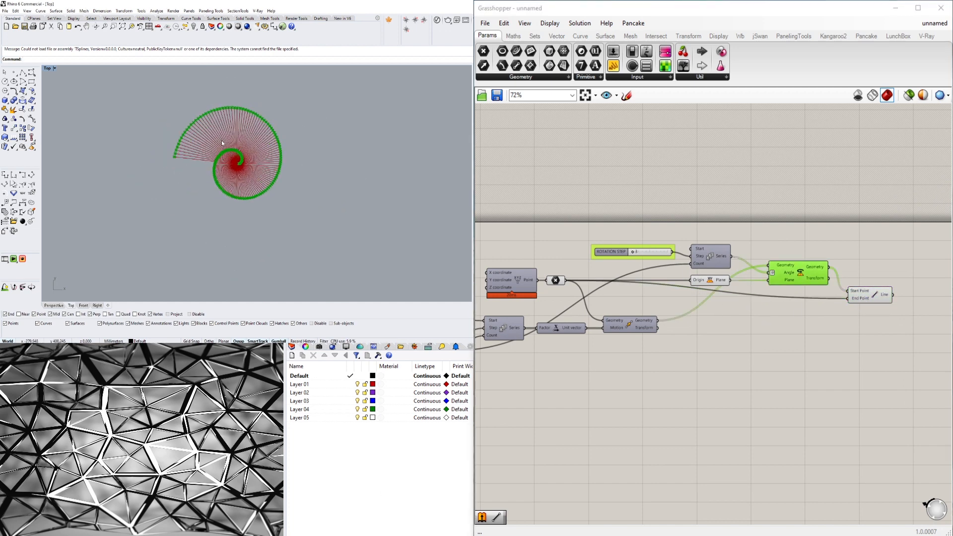
{"action": "scroll", "coordinate": [222, 143], "scroll_direction": "up", "scroll_amount": 4}
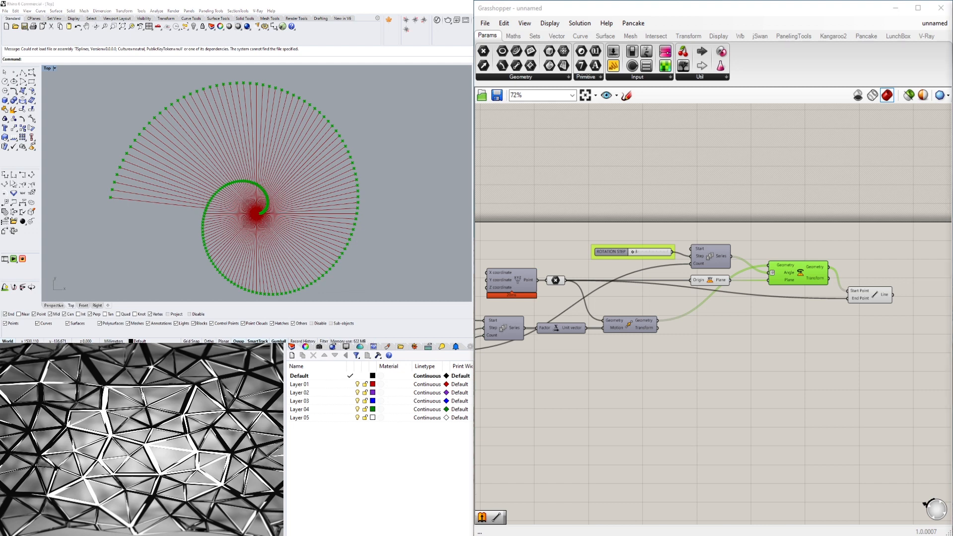
{"action": "left_click", "coordinate": [905, 382]}
{"action": "left_click", "coordinate": [870, 294]}
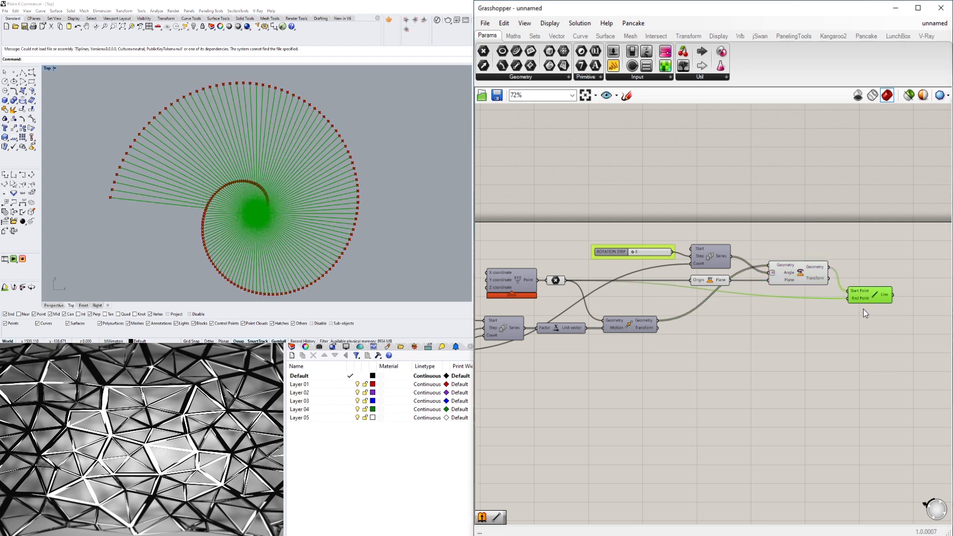
{"action": "scroll", "coordinate": [814, 316], "scroll_direction": "up", "scroll_amount": 5}
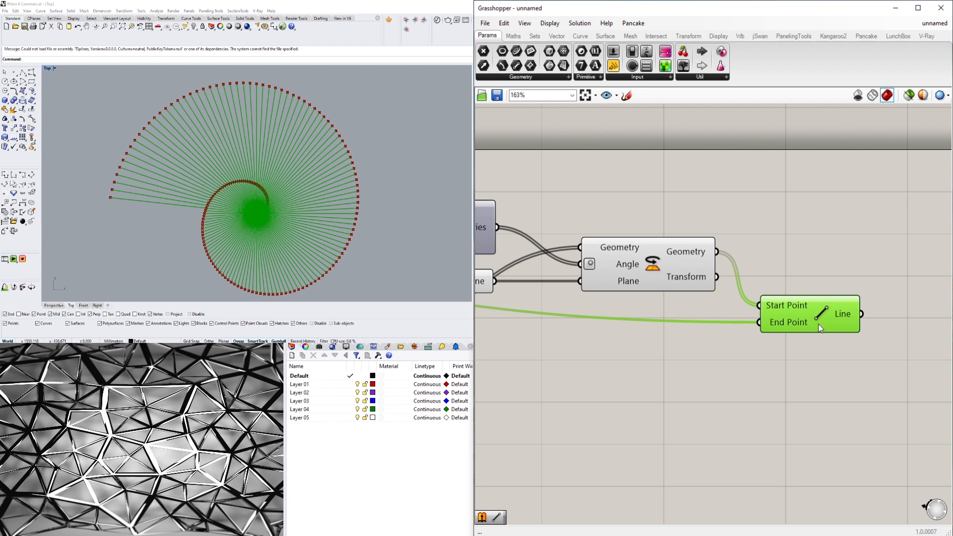
{"action": "scroll", "coordinate": [205, 202], "scroll_direction": "up", "scroll_amount": 5}
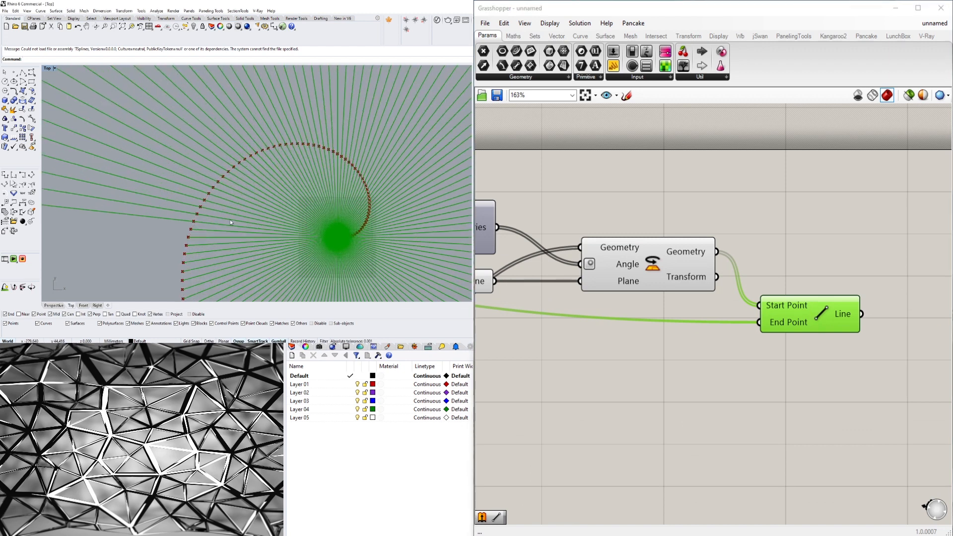
{"action": "right_click_drag", "start_coordinate": [410, 198], "coordinate": [340, 134]}
{"action": "scroll", "coordinate": [270, 177], "scroll_direction": "up", "scroll_amount": 6}
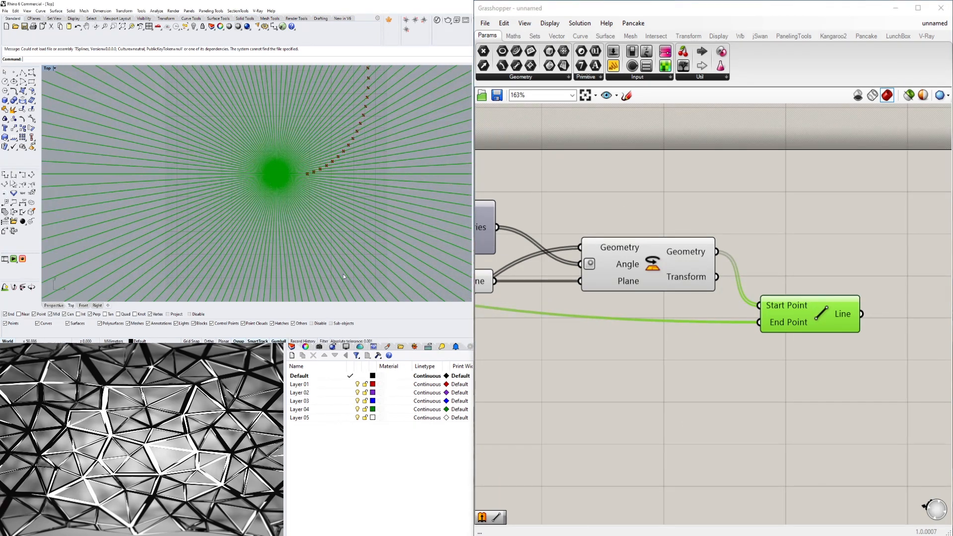
{"action": "scroll", "coordinate": [273, 209], "scroll_direction": "down", "scroll_amount": 5}
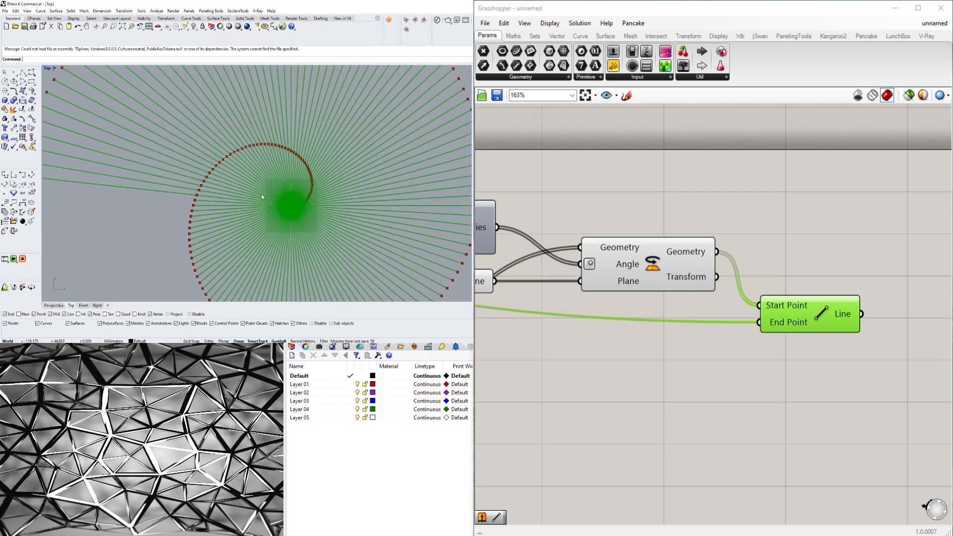
- Delete the Line component that connects the rotated points to the origin
{"action": "left_click", "coordinate": [760, 388]}
{"action": "left_click", "coordinate": [802, 308]}
{"action": "key", "text": "Delete"}
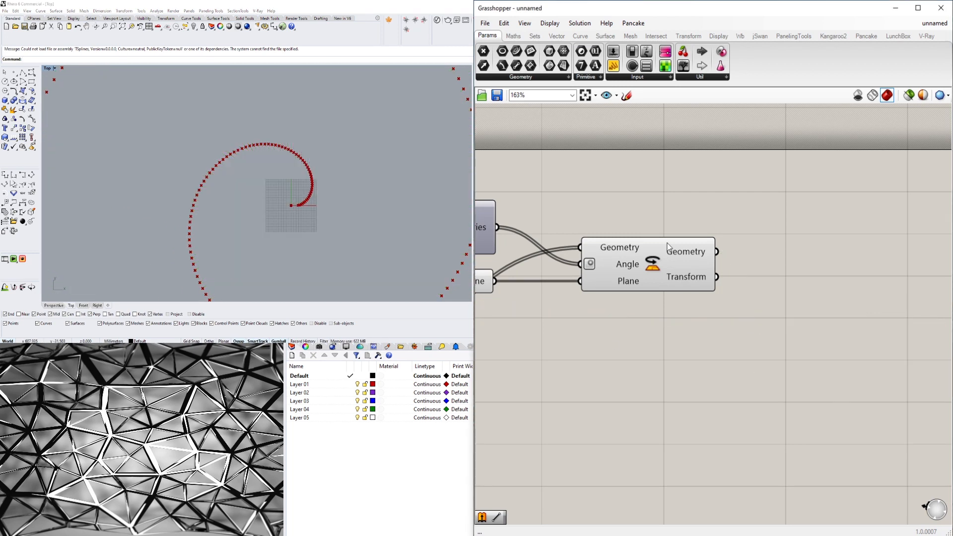
- Move the Rotate component lower on the canvas, farther from the XY Plane and Series components
{"action": "scroll", "coordinate": [740, 313], "scroll_direction": "down", "scroll_amount": 3}
{"action": "left_click", "coordinate": [742, 293]}
{"action": "left_click", "coordinate": [692, 364]}
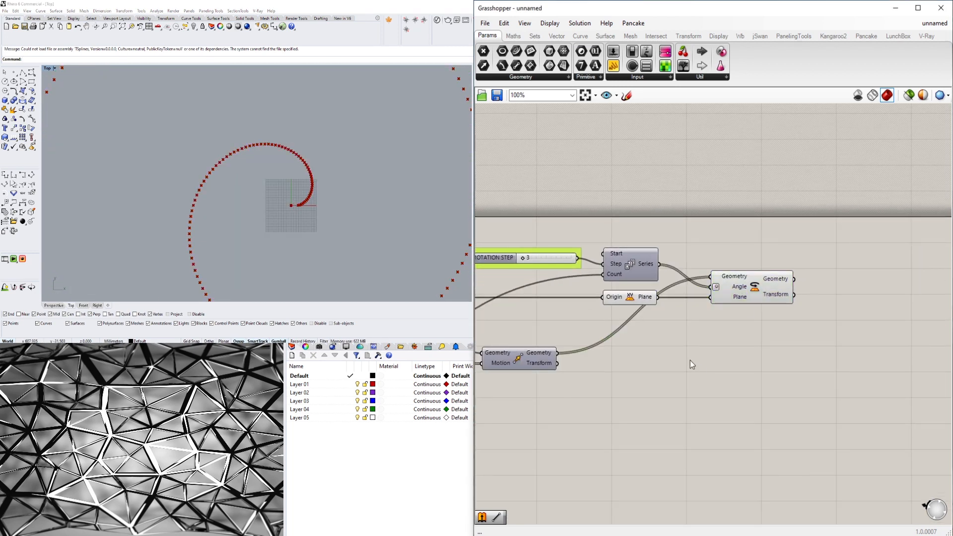
{"action": "left_click", "coordinate": [629, 298]}
{"action": "left_click", "coordinate": [683, 310]}
{"action": "left_click_drag", "start_coordinate": [749, 292], "coordinate": [780, 336]}
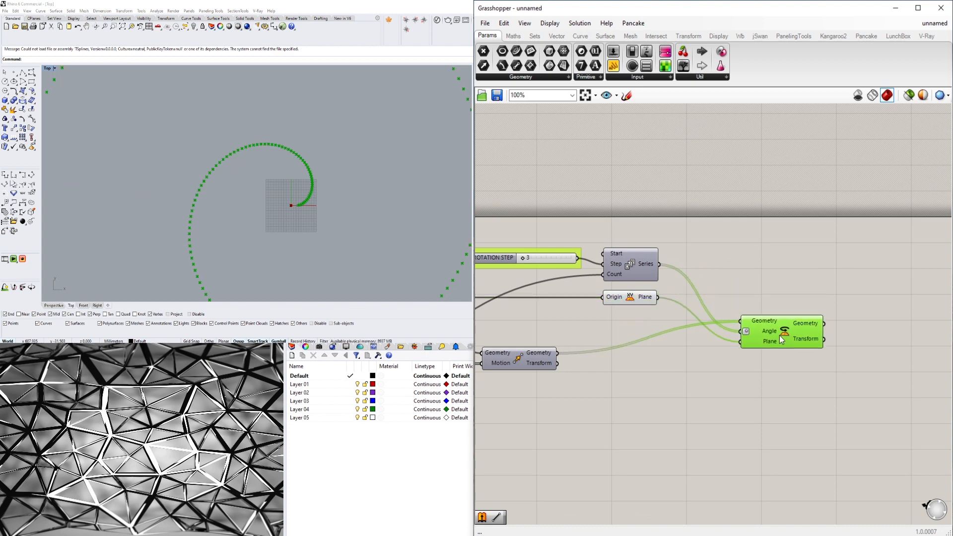
- Set the NUMBER OF POINTS slider to 50
{"action": "right_click_drag", "start_coordinate": [603, 419], "coordinate": [943, 379]}
{"action": "right_click_drag", "start_coordinate": [488, 383], "coordinate": [651, 361]}
{"action": "scroll", "coordinate": [745, 338], "scroll_direction": "up", "scroll_amount": 8}
{"action": "left_click", "coordinate": [744, 339]}
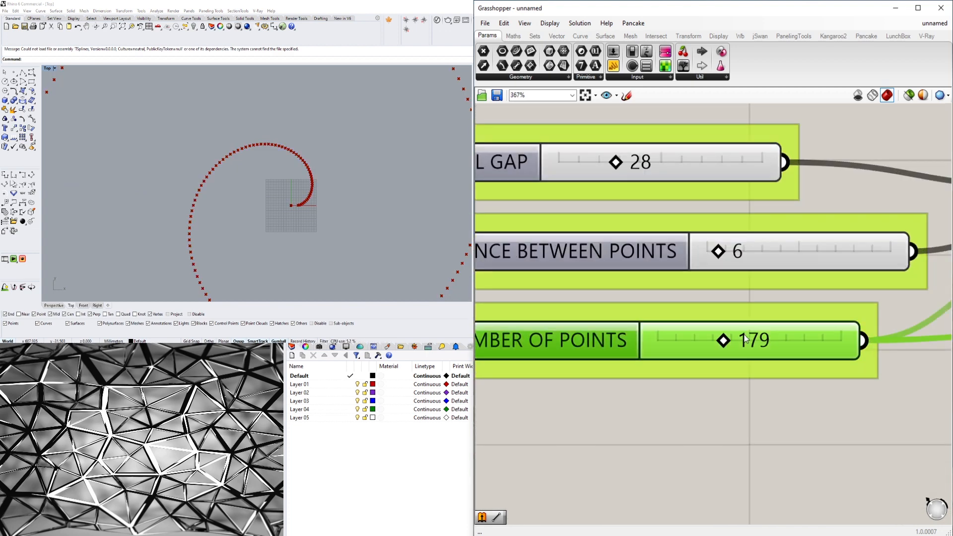
{"action": "double_click", "coordinate": [745, 339]}
{"action": "type", "text": "50"}
{"action": "key", "text": "Return"}
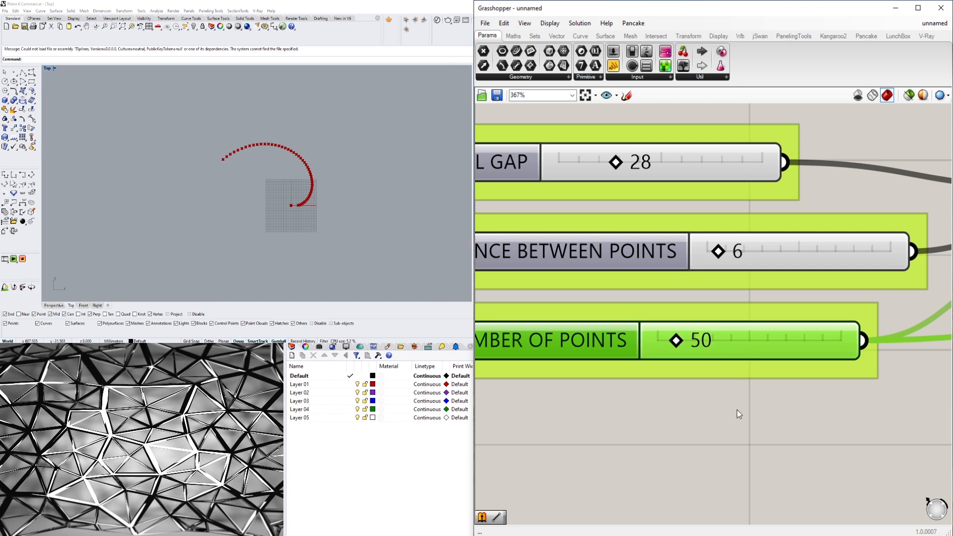
- Set the ROTATION STEP slider to 15
{"action": "scroll", "coordinate": [737, 415], "scroll_direction": "down", "scroll_amount": 5}
{"action": "right_click_drag", "start_coordinate": [666, 231], "coordinate": [666, 311]}
{"action": "scroll", "coordinate": [666, 308], "scroll_direction": "down", "scroll_amount": 3}
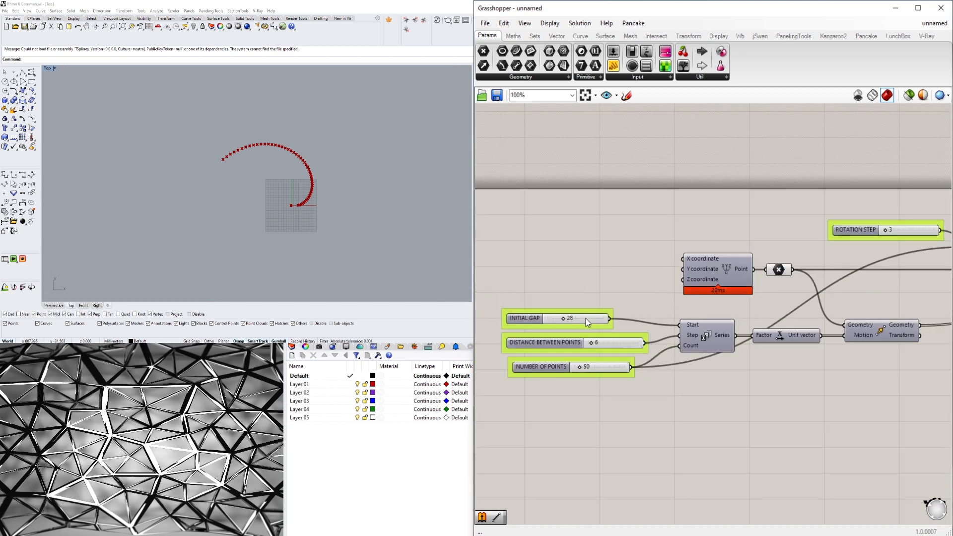
{"action": "scroll", "coordinate": [781, 255], "scroll_direction": "up", "scroll_amount": 8}
{"action": "left_click_drag", "start_coordinate": [761, 257], "coordinate": [778, 257]}
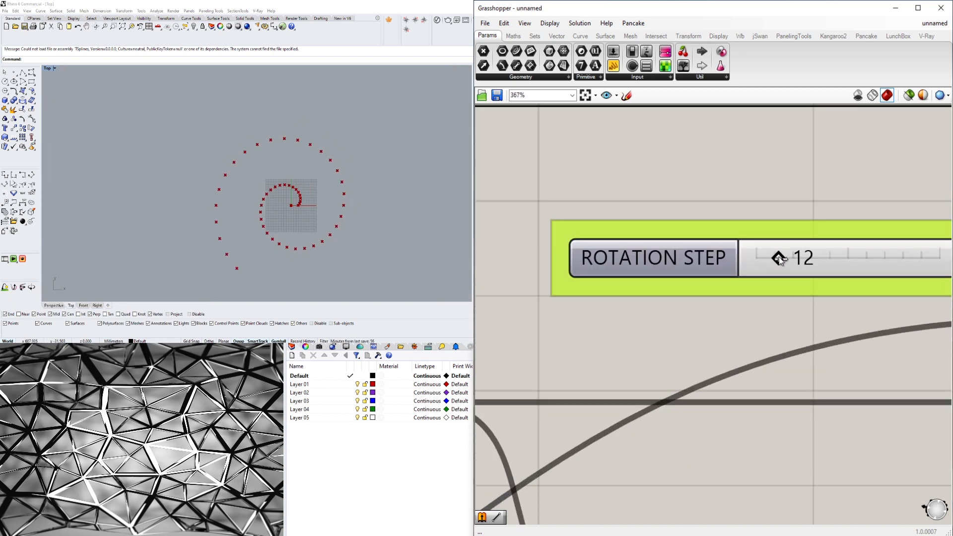
{"action": "double_click", "coordinate": [802, 257]}
{"action": "type", "text": "15"}
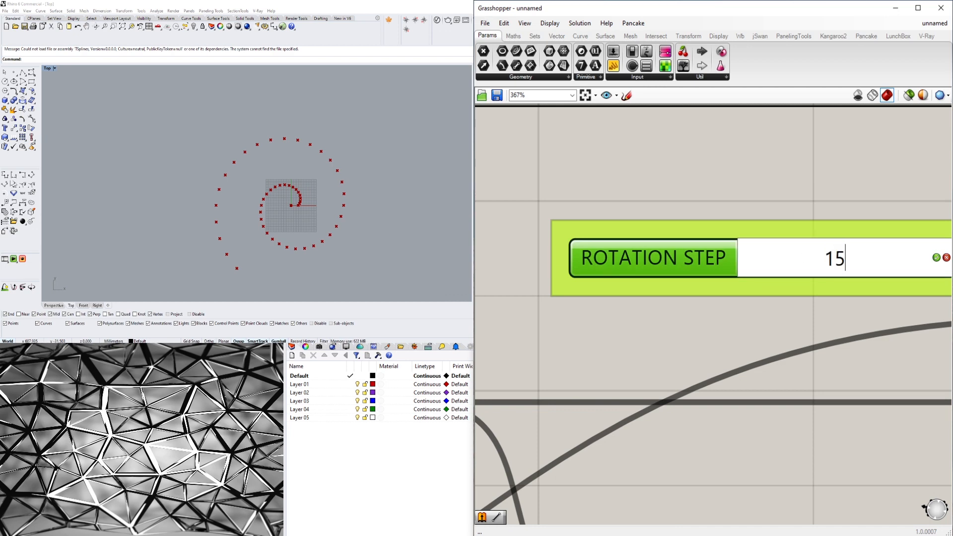
{"action": "key", "text": "Return"}
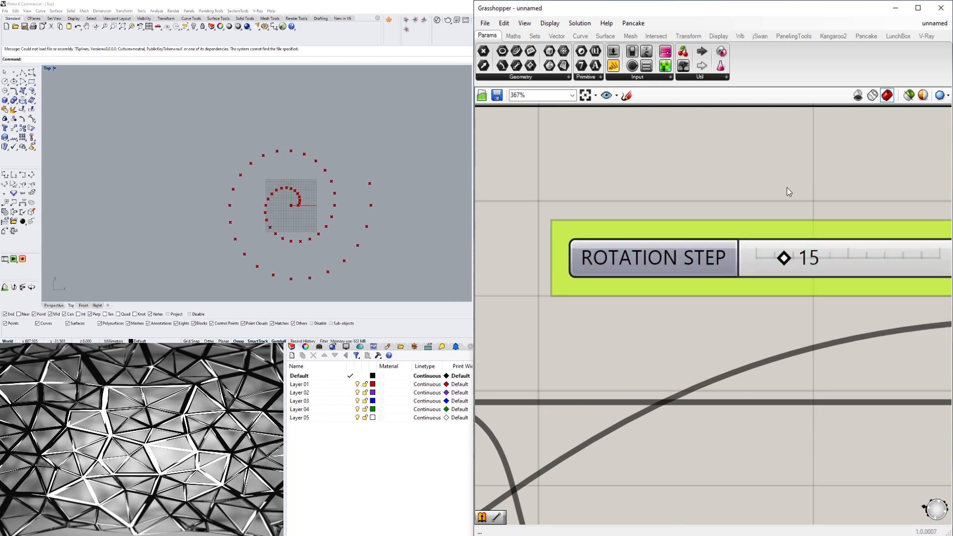
- Centre the point spiral in the Top viewport and shift the Rotate component slightly closer to the XY Plane component
{"action": "scroll", "coordinate": [783, 337], "scroll_direction": "down", "scroll_amount": 5}
{"action": "left_click", "coordinate": [766, 296]}
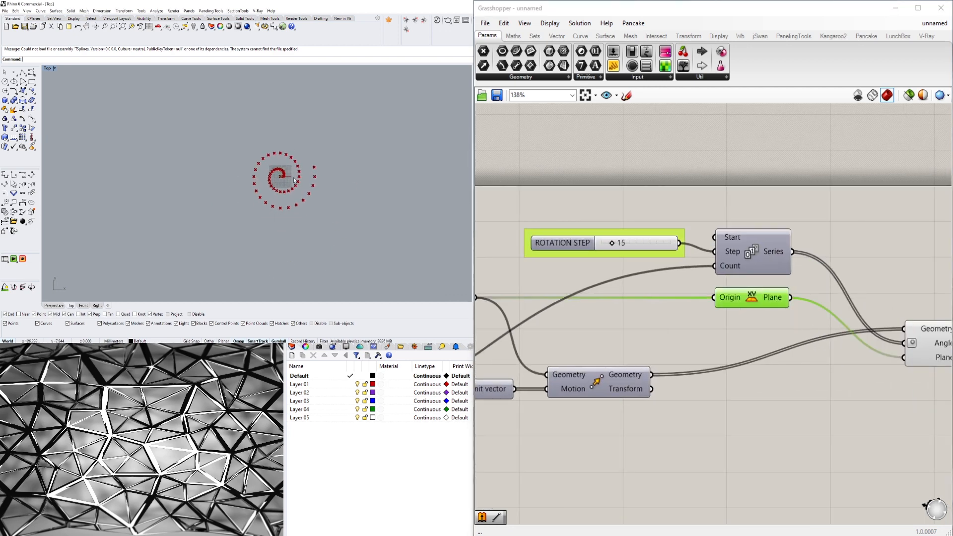
{"action": "right_click_drag", "start_coordinate": [280, 225], "coordinate": [254, 194]}
{"action": "scroll", "coordinate": [544, 314], "scroll_direction": "down", "scroll_amount": 2}
{"action": "right_click_drag", "start_coordinate": [684, 342], "coordinate": [590, 342]}
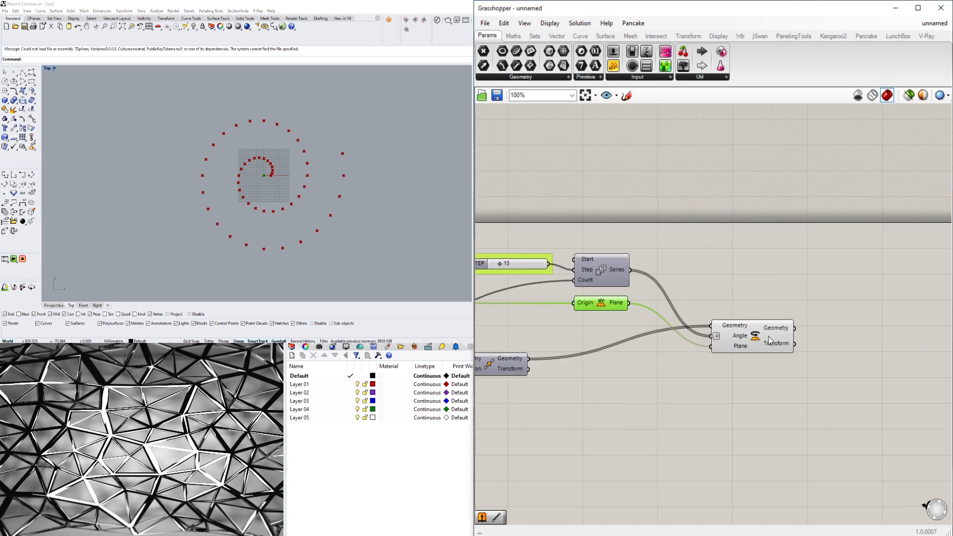
{"action": "left_click_drag", "start_coordinate": [766, 335], "coordinate": [741, 326]}
- Add a Voronoi component to the canvas beside the Rotate component's outputs
{"action": "left_click", "coordinate": [826, 333]}
{"action": "double_click", "coordinate": [826, 334]}
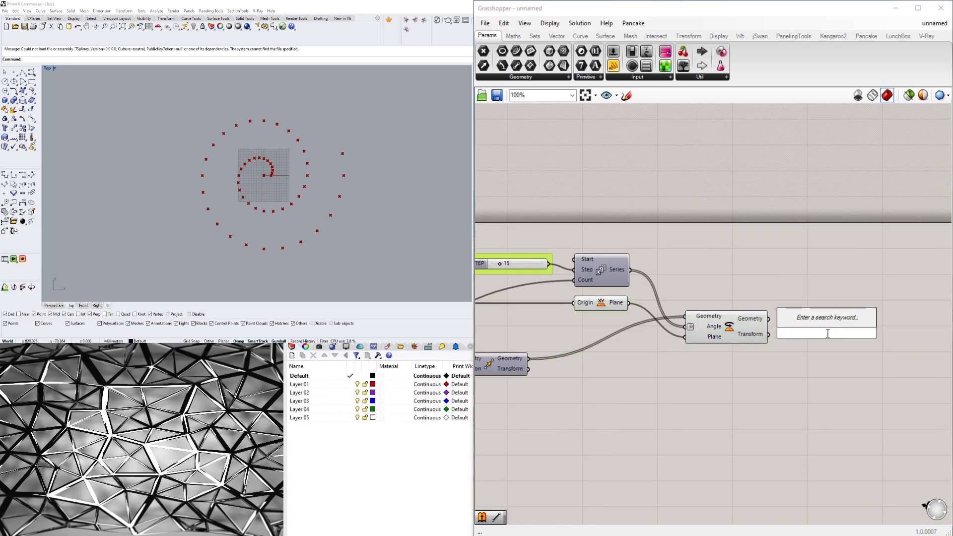
{"action": "type", "text": "VORO"}
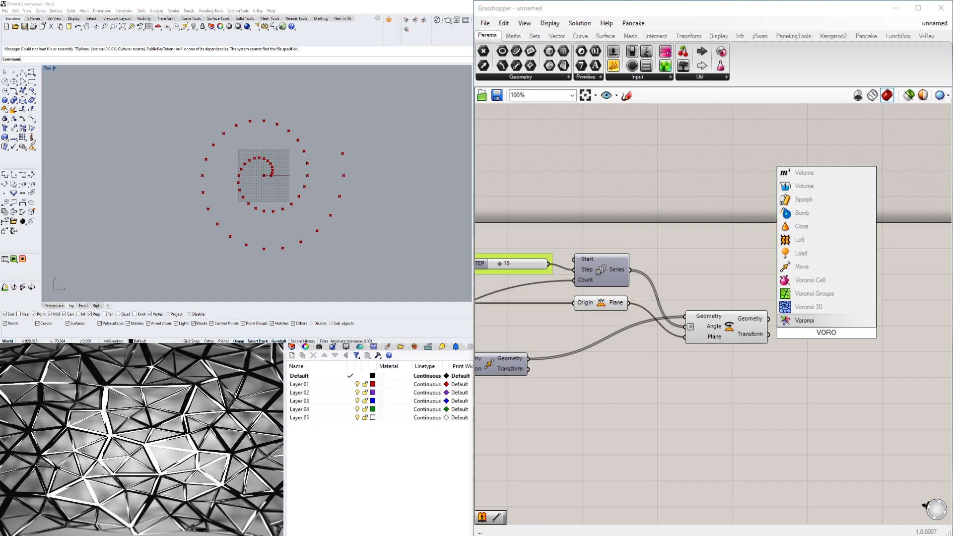
{"action": "left_click", "coordinate": [819, 322]}
{"action": "left_click_drag", "start_coordinate": [817, 334], "coordinate": [838, 323]}
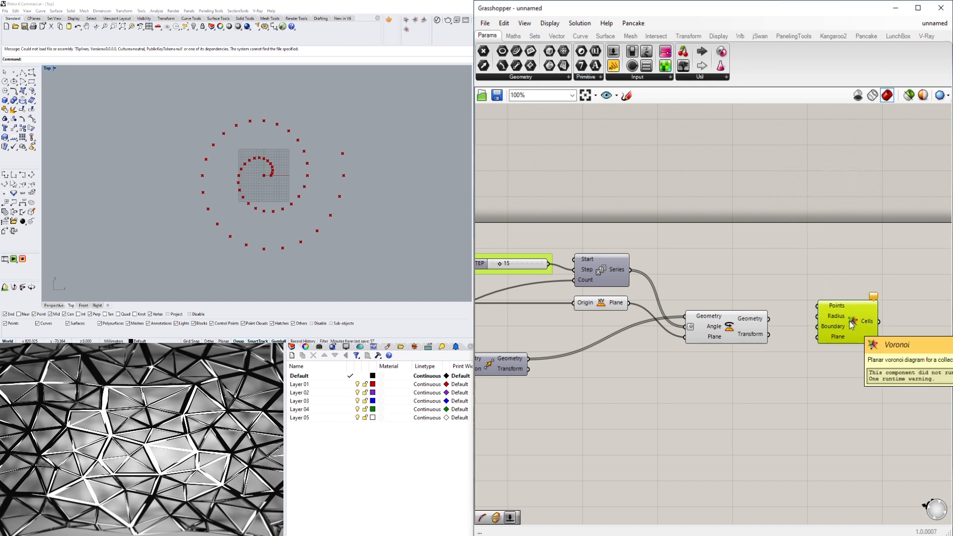
- Connect Rotate's Geometry output to Voronoi's Points input, place Voronoi slightly below Rotate, and inspect the resulting cells
{"action": "left_click", "coordinate": [790, 342]}
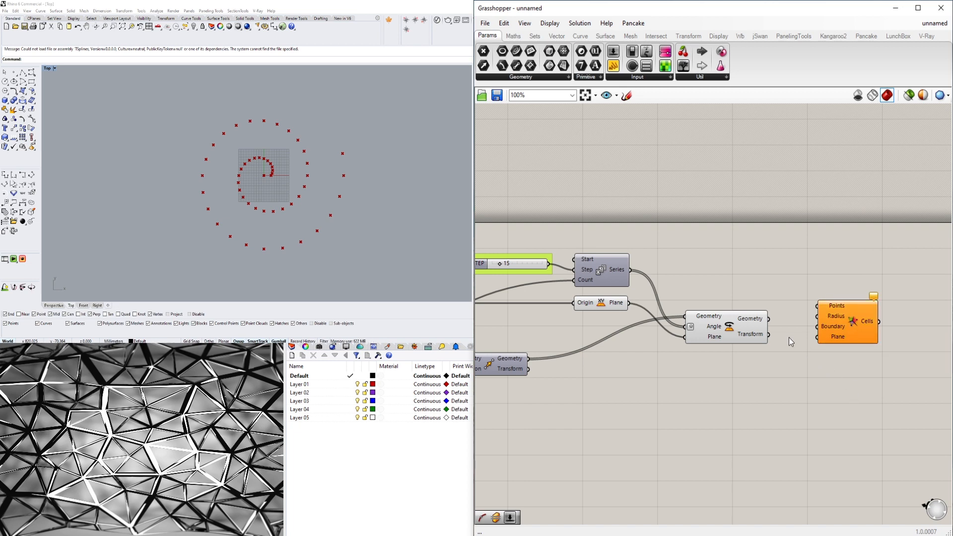
{"action": "left_click_drag", "start_coordinate": [769, 319], "coordinate": [817, 306]}
{"action": "left_click_drag", "start_coordinate": [826, 310], "coordinate": [814, 351]}
{"action": "left_click", "coordinate": [831, 308]}
{"action": "scroll", "coordinate": [362, 150], "scroll_direction": "down", "scroll_amount": 4}
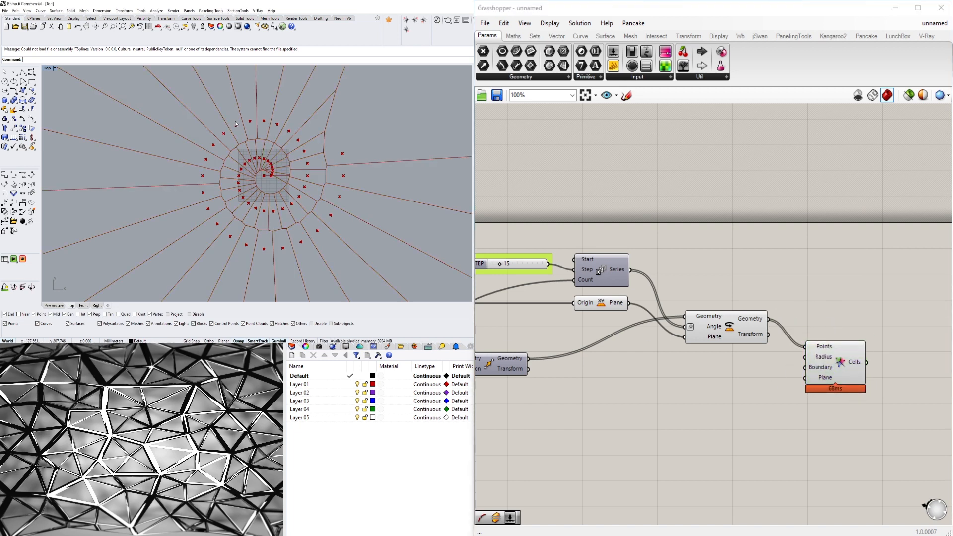
{"action": "scroll", "coordinate": [363, 150], "scroll_direction": "up", "scroll_amount": 6}
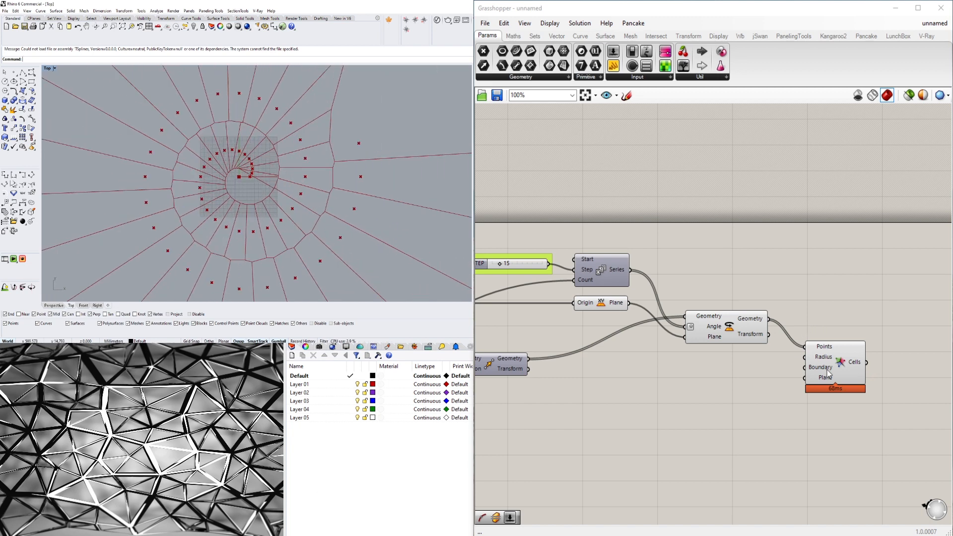
{"action": "left_click_drag", "start_coordinate": [827, 369], "coordinate": [828, 361]}
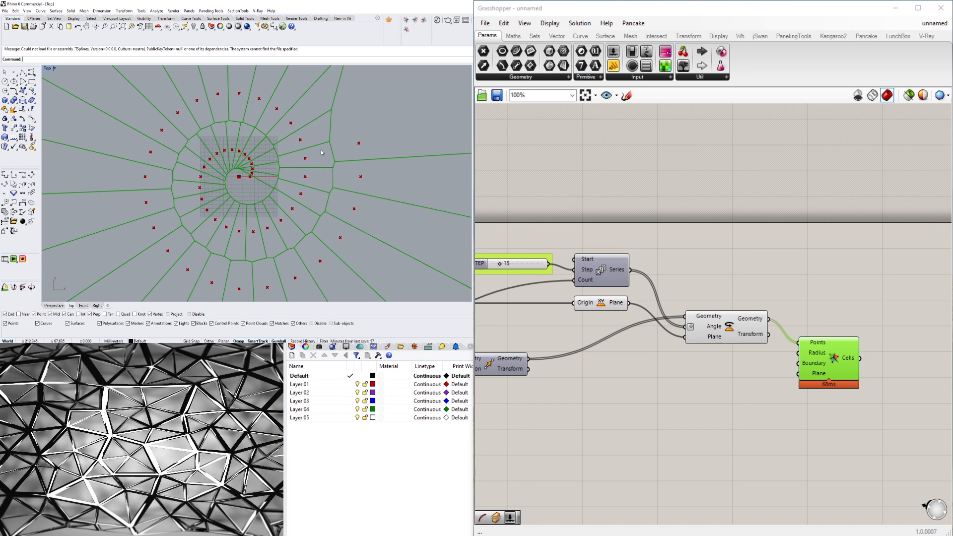
{"action": "scroll", "coordinate": [242, 178], "scroll_direction": "down", "scroll_amount": 5}
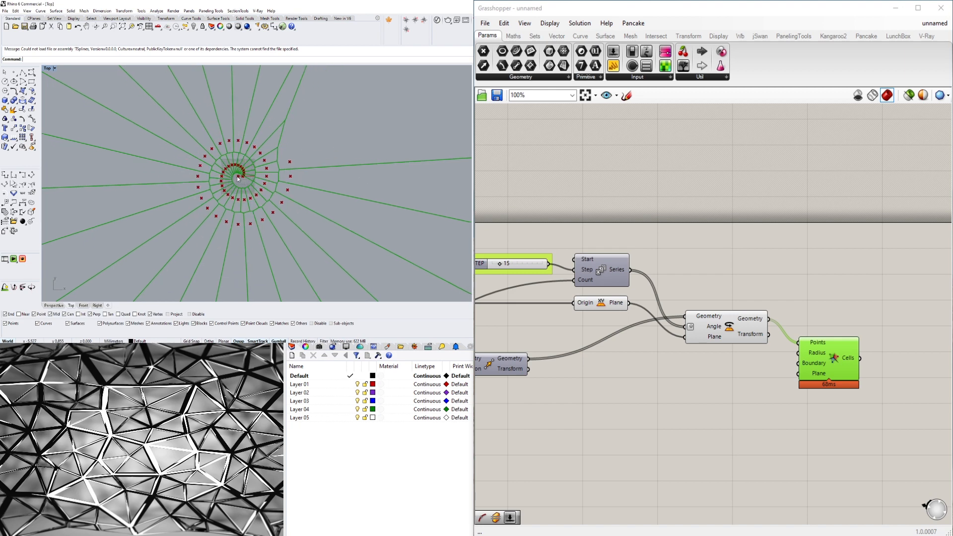
{"action": "scroll", "coordinate": [243, 180], "scroll_direction": "up", "scroll_amount": 3}
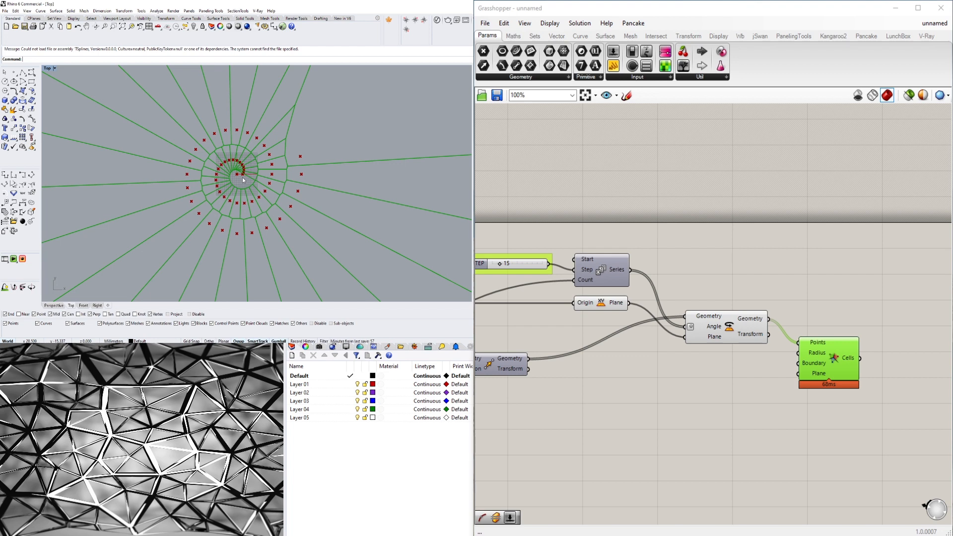
- Inspect the Voronoi cells' overall extent in the Top viewport and place the Voronoi component farther from Rotate, slightly below it
{"action": "left_click_drag", "start_coordinate": [832, 339], "coordinate": [820, 315]}
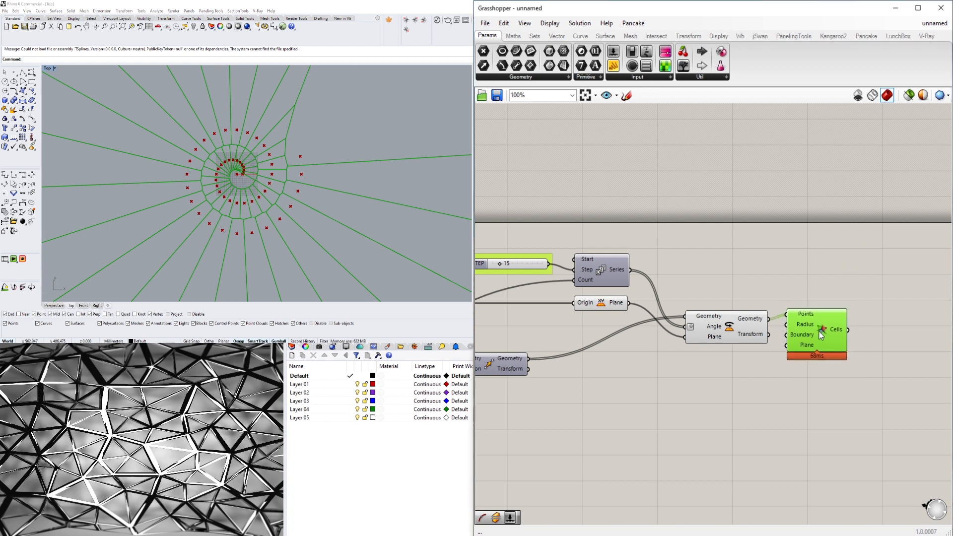
{"action": "left_click", "coordinate": [805, 414]}
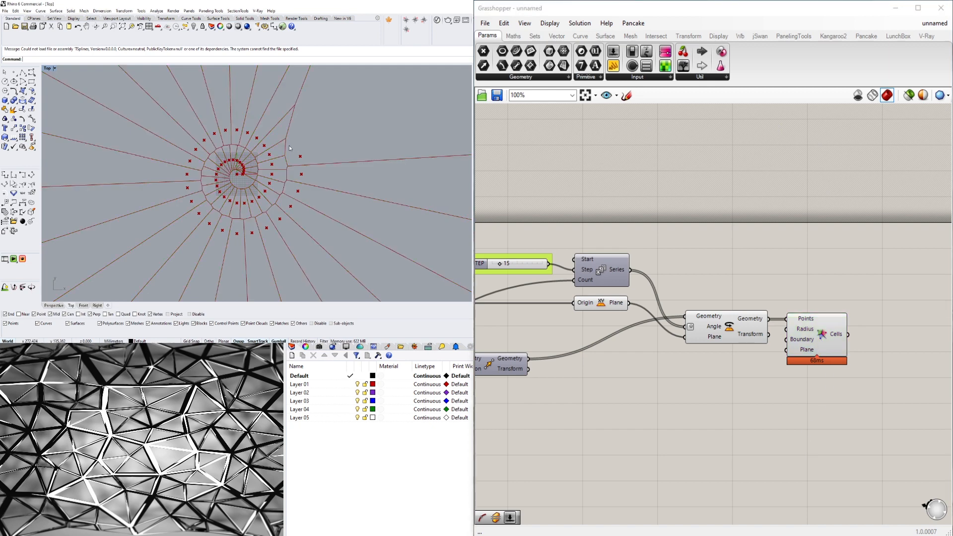
{"action": "right_click_drag", "start_coordinate": [267, 151], "coordinate": [275, 148]}
{"action": "scroll", "coordinate": [247, 139], "scroll_direction": "down", "scroll_amount": 11}
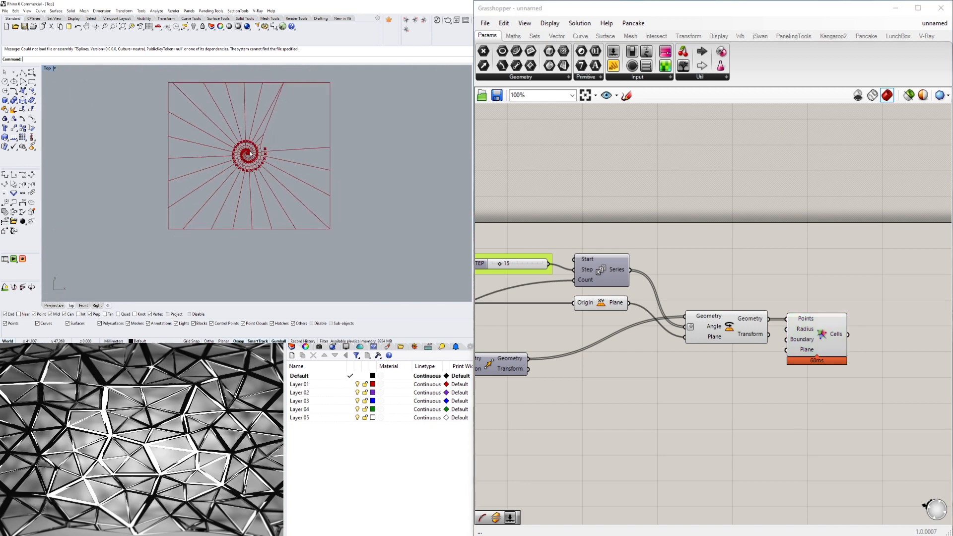
{"action": "scroll", "coordinate": [252, 139], "scroll_direction": "up", "scroll_amount": 7}
{"action": "left_click_drag", "start_coordinate": [824, 331], "coordinate": [832, 368]}
{"action": "scroll", "coordinate": [220, 168], "scroll_direction": "up", "scroll_amount": 5}
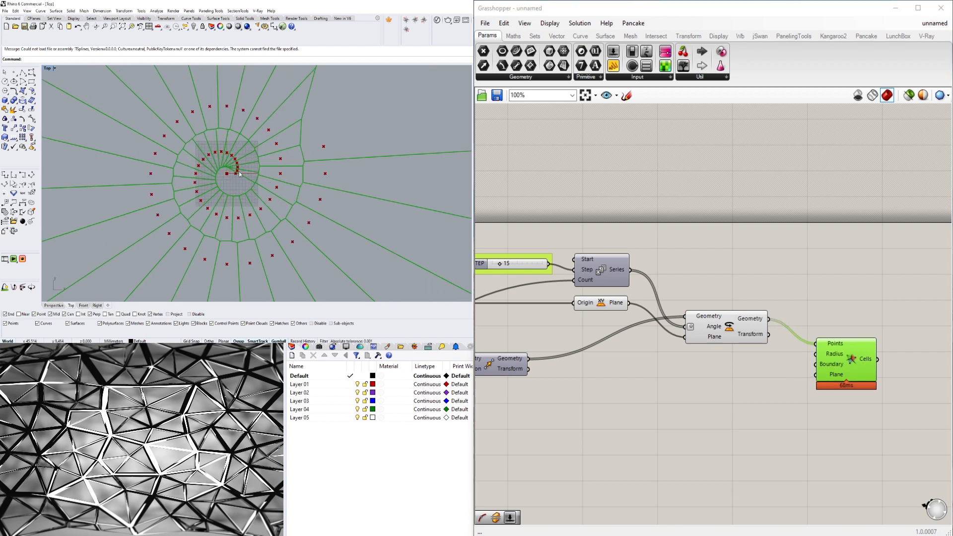
- Select all components of the definition and move them together slightly lower on the canvas
{"action": "left_click", "coordinate": [716, 416]}
{"action": "scroll", "coordinate": [716, 416], "scroll_direction": "down", "scroll_amount": 4}
{"action": "right_click_drag", "start_coordinate": [601, 441], "coordinate": [842, 393]}
{"action": "scroll", "coordinate": [802, 336], "scroll_direction": "up", "scroll_amount": 3}
{"action": "right_click_drag", "start_coordinate": [802, 334], "coordinate": [688, 316]}
{"action": "scroll", "coordinate": [689, 315], "scroll_direction": "down", "scroll_amount": 3}
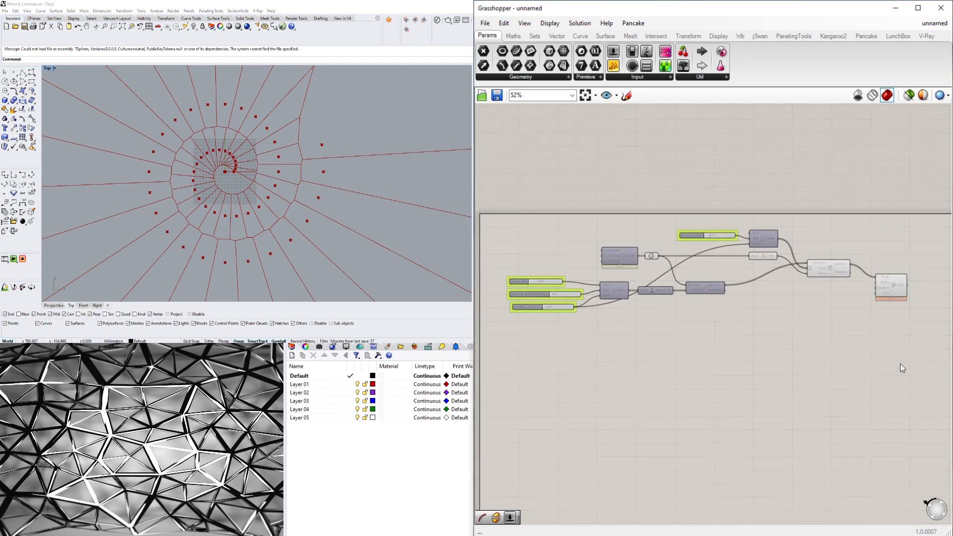
{"action": "left_click_drag", "start_coordinate": [905, 365], "coordinate": [501, 227]}
{"action": "left_click_drag", "start_coordinate": [614, 263], "coordinate": [625, 279]}
{"action": "left_click", "coordinate": [766, 454]}
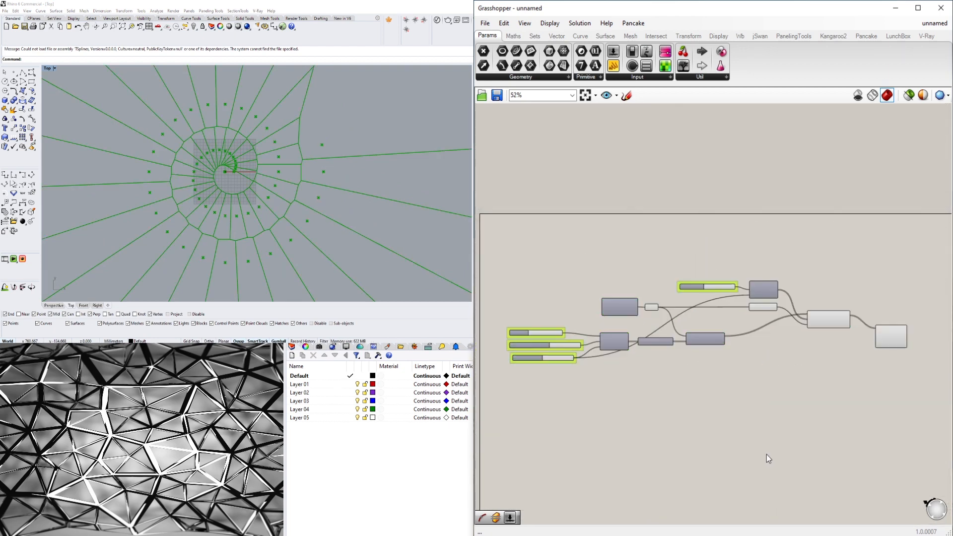
- Add a Rectangle component that creates a rectangle on a plane, placing it below the Move component
{"action": "scroll", "coordinate": [649, 320], "scroll_direction": "up", "scroll_amount": 3}
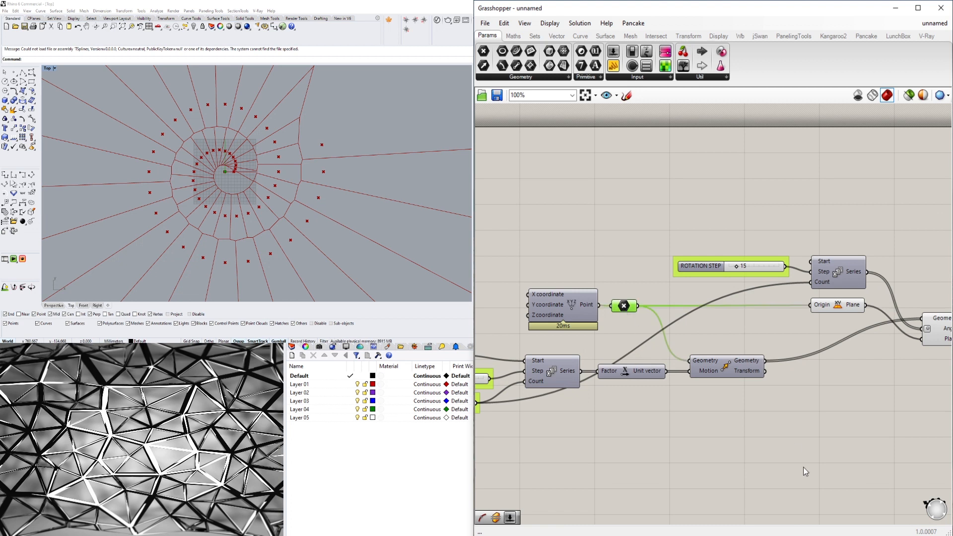
{"action": "double_click", "coordinate": [789, 427]}
{"action": "type", "text": "RECT"}
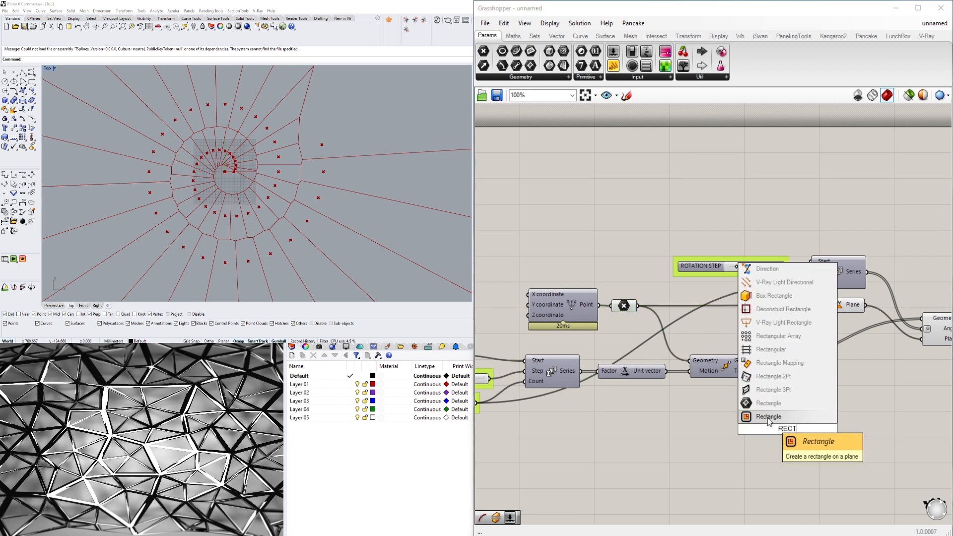
{"action": "left_click", "coordinate": [768, 417]}
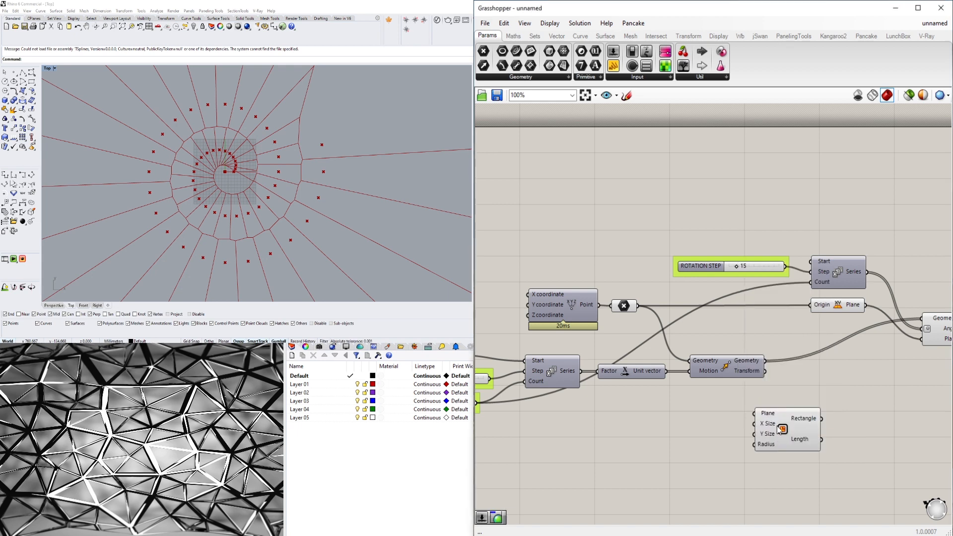
{"action": "left_click", "coordinate": [698, 430]}
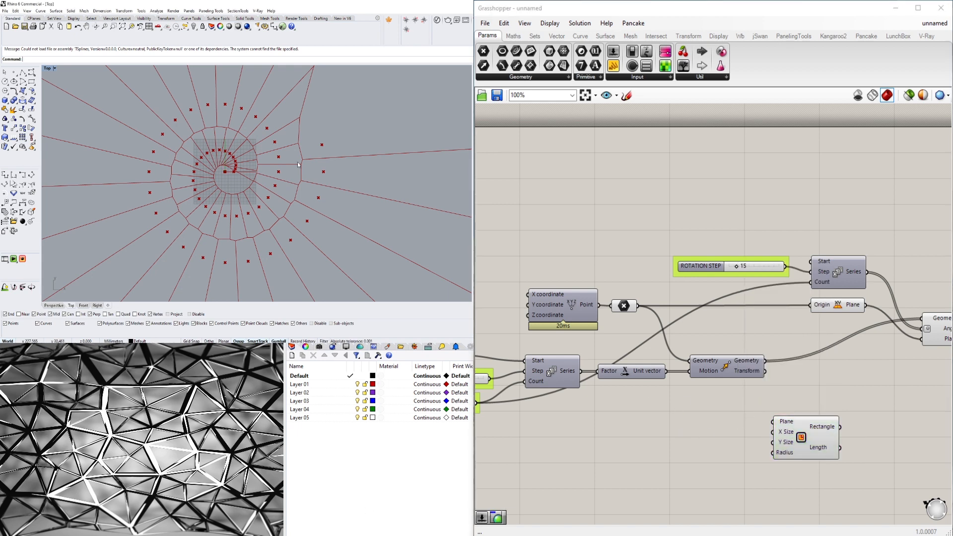
- Place the Rectangle component below Rotate and connect the XY Plane component's Plane output to Rectangle's Plane input
{"action": "scroll", "coordinate": [247, 169], "scroll_direction": "up", "scroll_amount": 5}
{"action": "scroll", "coordinate": [247, 169], "scroll_direction": "up", "scroll_amount": 5}
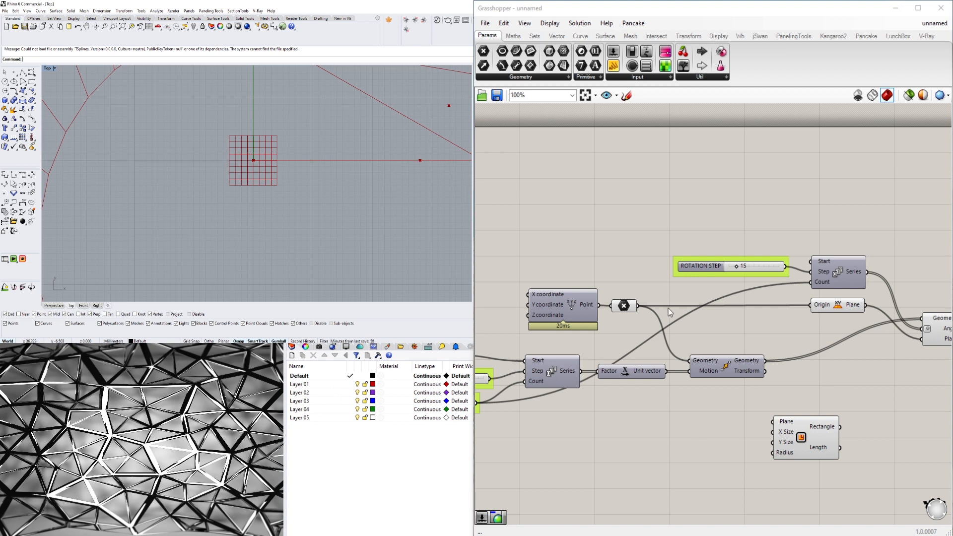
{"action": "left_click_drag", "start_coordinate": [637, 306], "coordinate": [663, 321]}
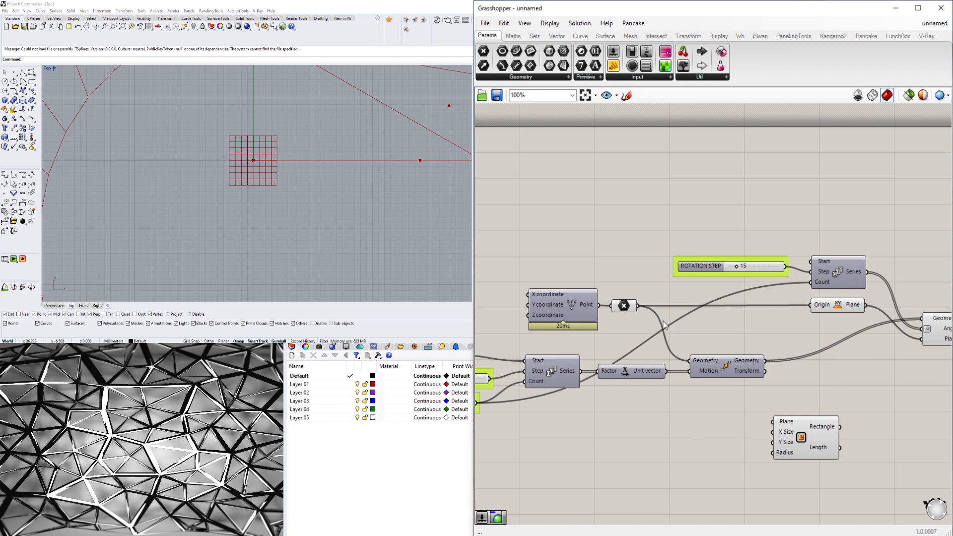
{"action": "right_click_drag", "start_coordinate": [805, 350], "coordinate": [742, 306]}
{"action": "left_click_drag", "start_coordinate": [752, 399], "coordinate": [896, 356]}
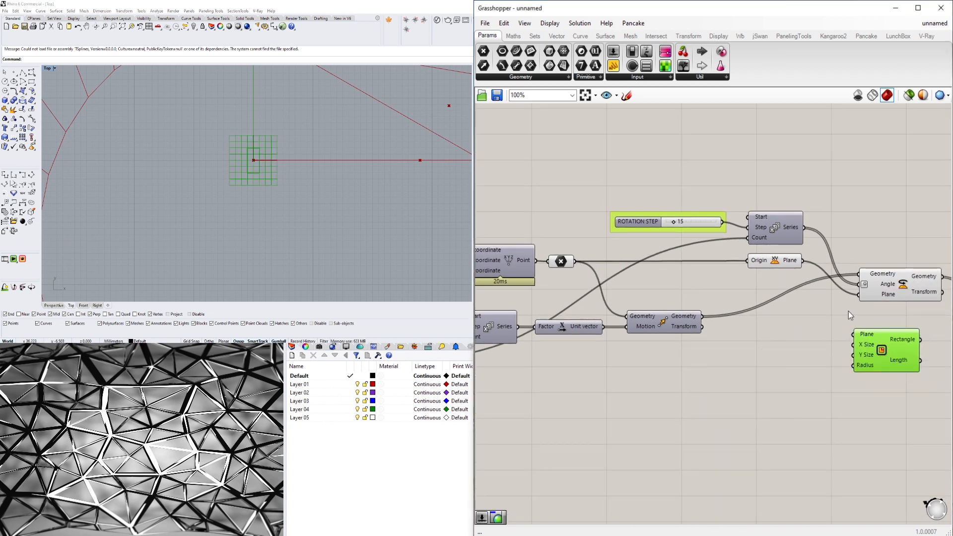
{"action": "left_click_drag", "start_coordinate": [803, 262], "coordinate": [853, 334]}
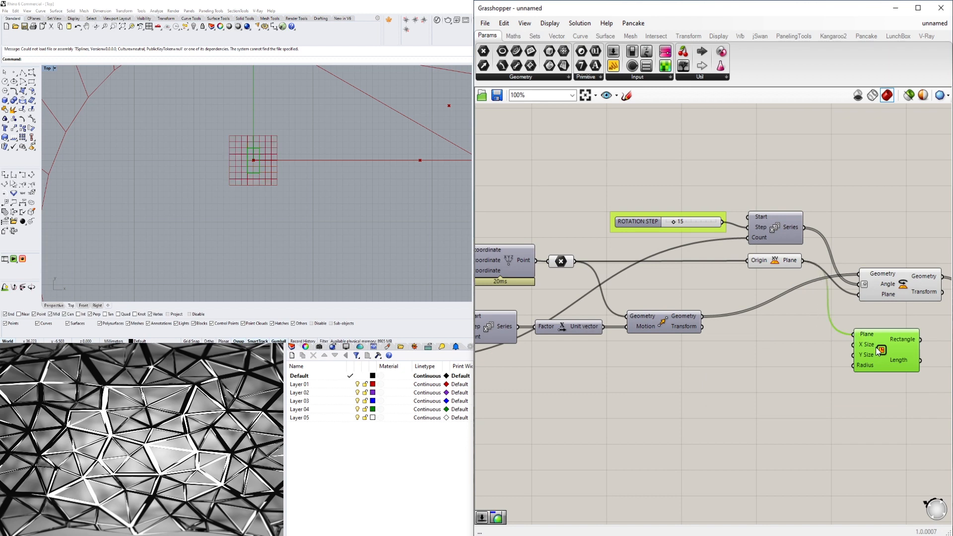
{"action": "right_click_drag", "start_coordinate": [888, 374], "coordinate": [803, 344]}
{"action": "left_click_drag", "start_coordinate": [807, 320], "coordinate": [826, 355]}
- Add a number slider with the value 100 on the empty canvas beside Rectangle's size inputs
{"action": "scroll", "coordinate": [655, 395], "scroll_direction": "down", "scroll_amount": 1}
{"action": "right_click_drag", "start_coordinate": [655, 395], "coordinate": [741, 382]}
{"action": "double_click", "coordinate": [740, 381]}
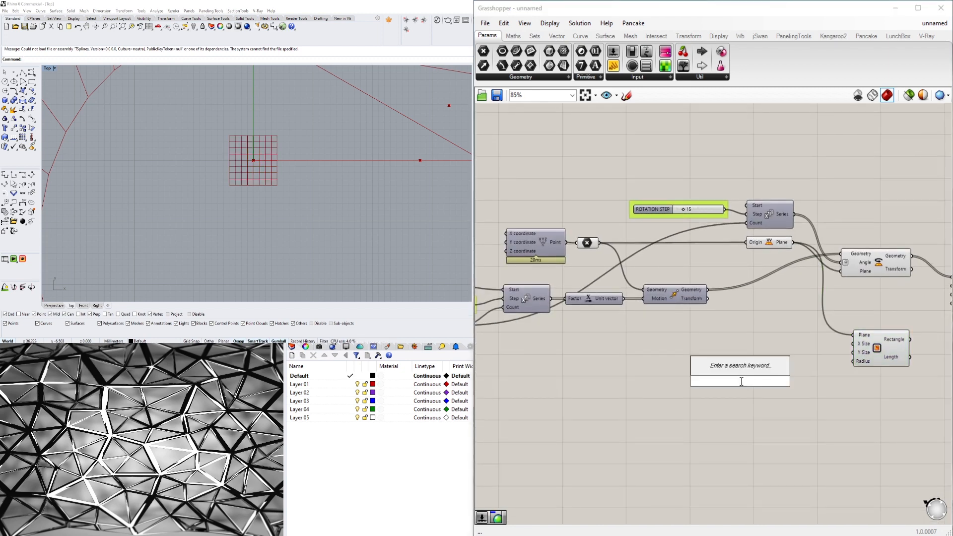
{"action": "type", "text": "100"}
{"action": "key", "text": "Return"}
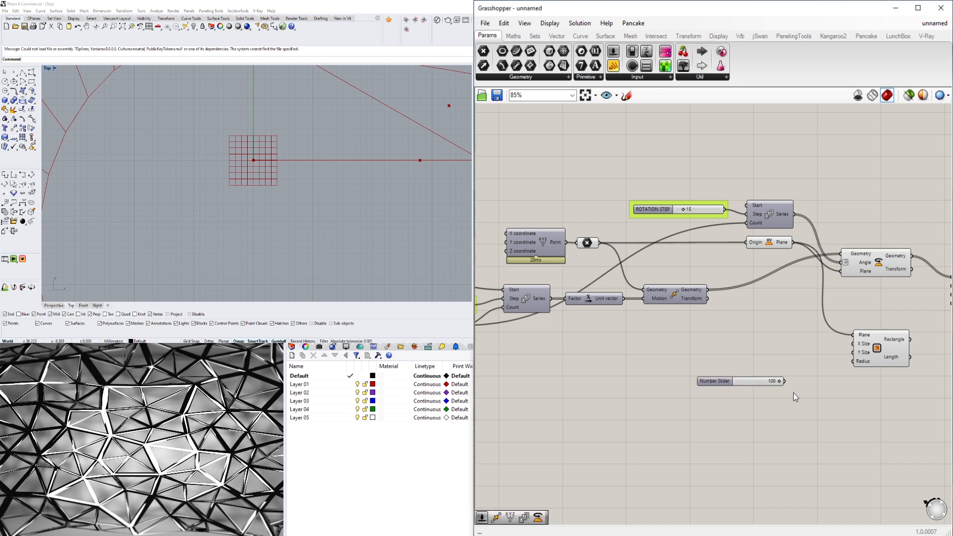
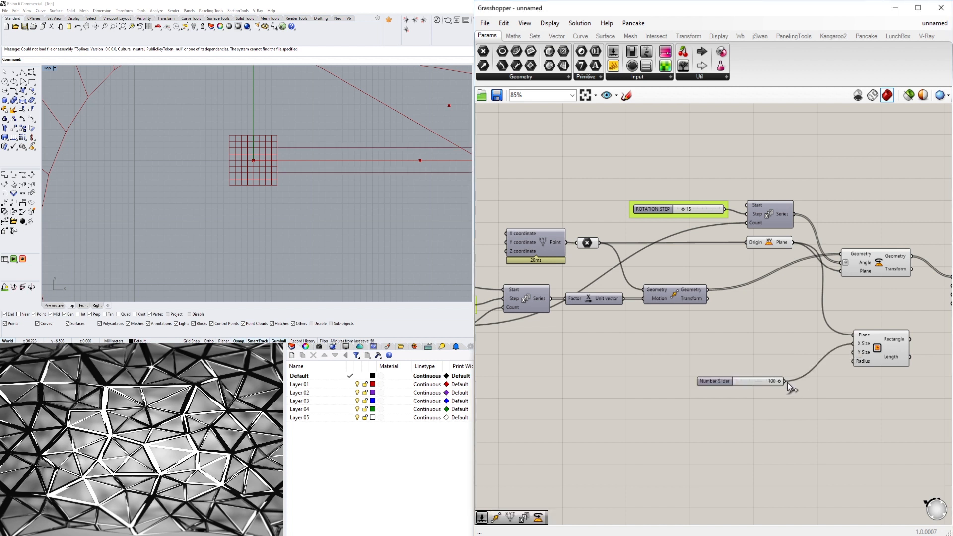
- Connect the 100 slider to Rectangle's X Size and Y Size inputs and place it directly beside the component
{"action": "left_click_drag", "start_coordinate": [783, 381], "coordinate": [852, 352]}
{"action": "left_click_drag", "start_coordinate": [743, 381], "coordinate": [792, 349]}
{"action": "scroll", "coordinate": [227, 188], "scroll_direction": "down", "scroll_amount": 5}
{"action": "scroll", "coordinate": [227, 188], "scroll_direction": "down", "scroll_amount": 6}
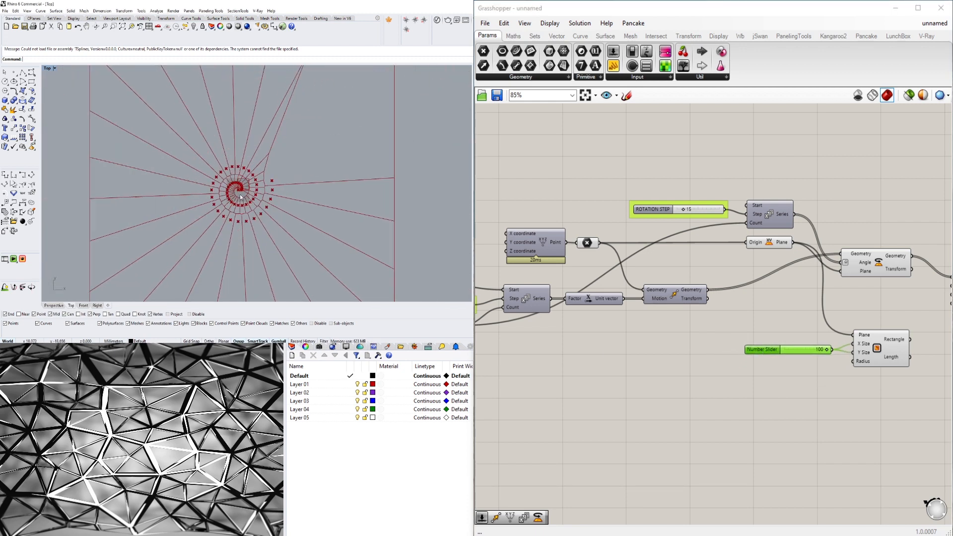
{"action": "scroll", "coordinate": [251, 206], "scroll_direction": "up", "scroll_amount": 4}
{"action": "scroll", "coordinate": [251, 206], "scroll_direction": "down", "scroll_amount": 4}
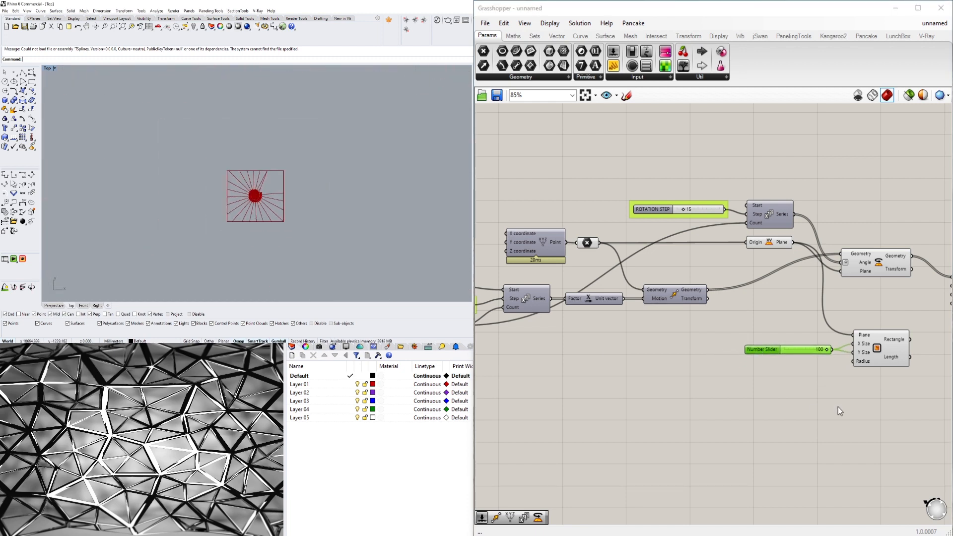
- Select the Rectangle component and examine where its outline sits relative to the origin and the spiral of points
{"action": "left_click", "coordinate": [877, 356]}
{"action": "scroll", "coordinate": [257, 216], "scroll_direction": "up", "scroll_amount": 6}
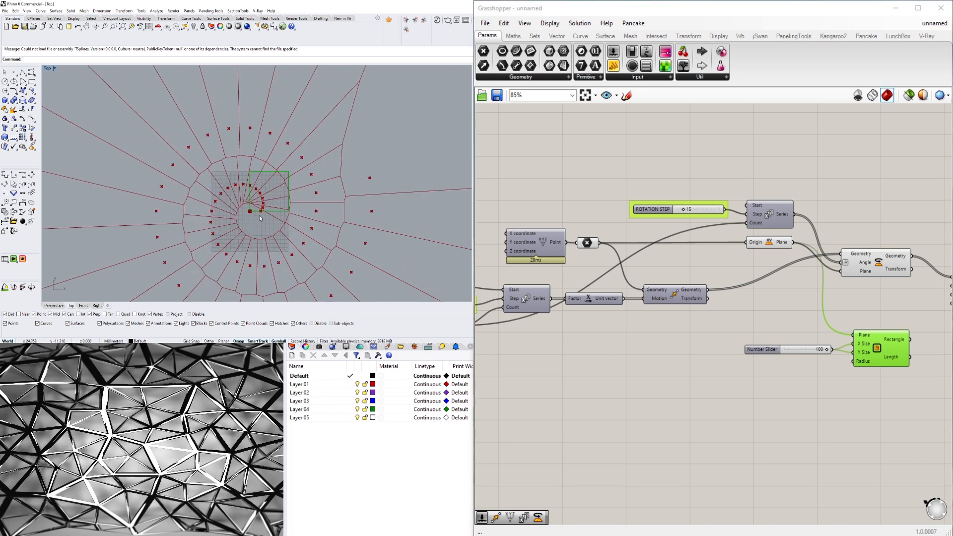
{"action": "scroll", "coordinate": [784, 347], "scroll_direction": "up", "scroll_amount": 4}
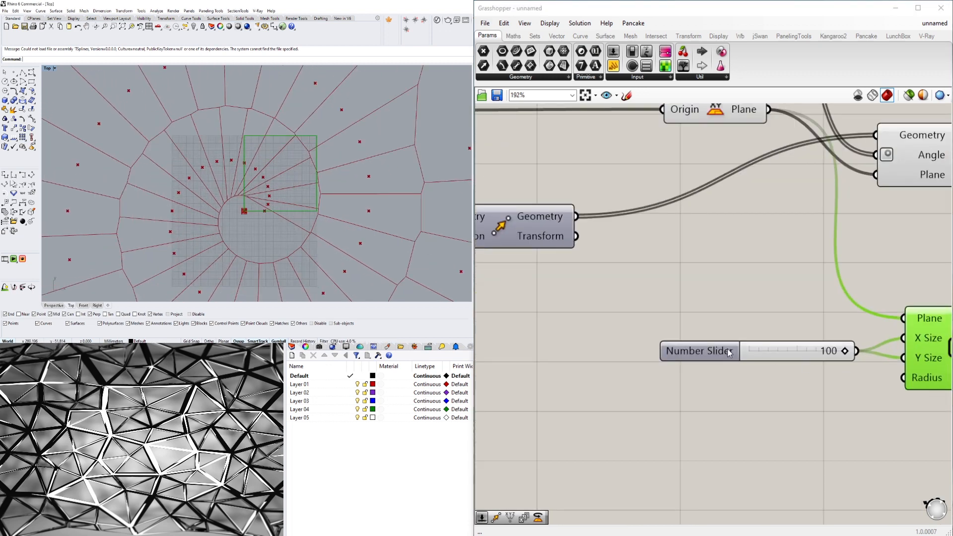
{"action": "left_click", "coordinate": [774, 352]}
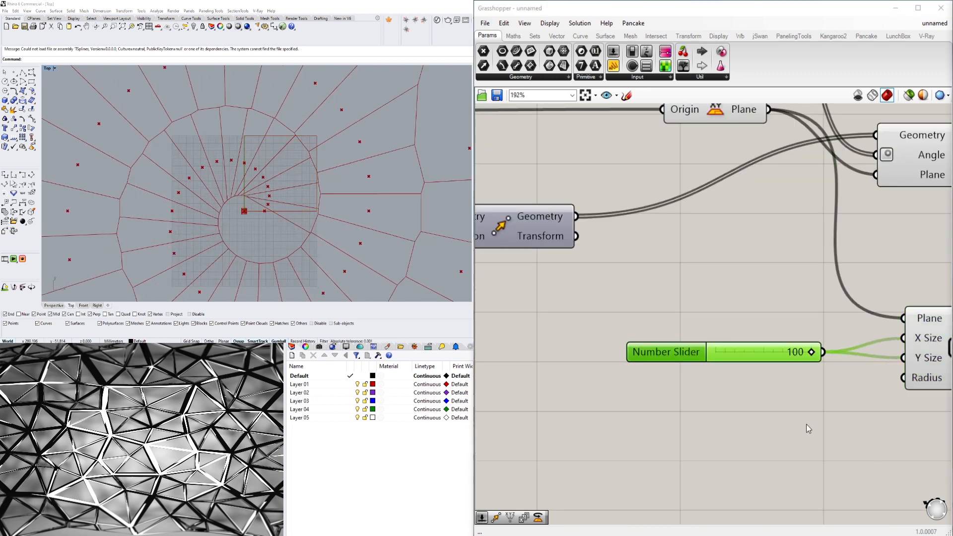
{"action": "left_click", "coordinate": [715, 409]}
{"action": "left_click", "coordinate": [705, 352]}
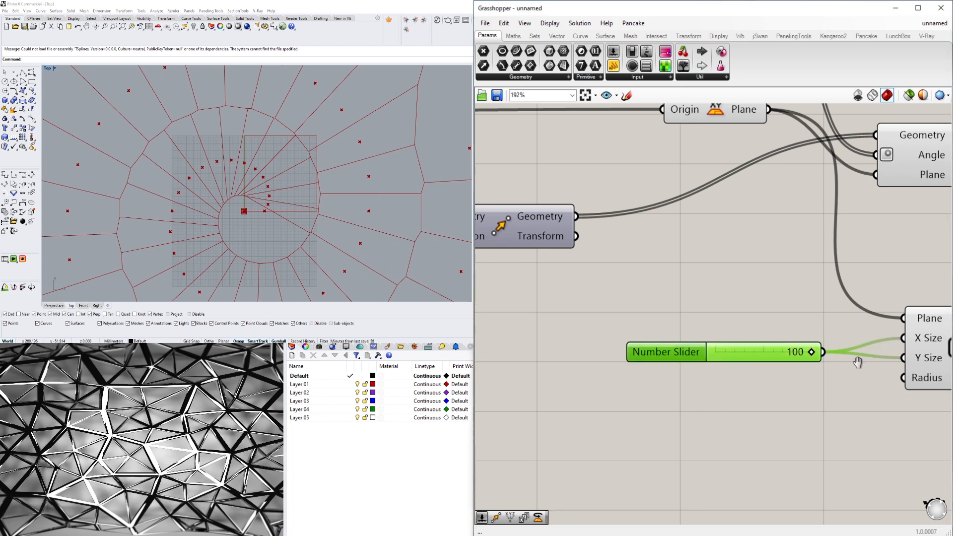
{"action": "right_click_drag", "start_coordinate": [859, 361], "coordinate": [677, 359]}
{"action": "scroll", "coordinate": [248, 213], "scroll_direction": "up", "scroll_amount": 4}
{"action": "scroll", "coordinate": [242, 211], "scroll_direction": "down", "scroll_amount": 4}
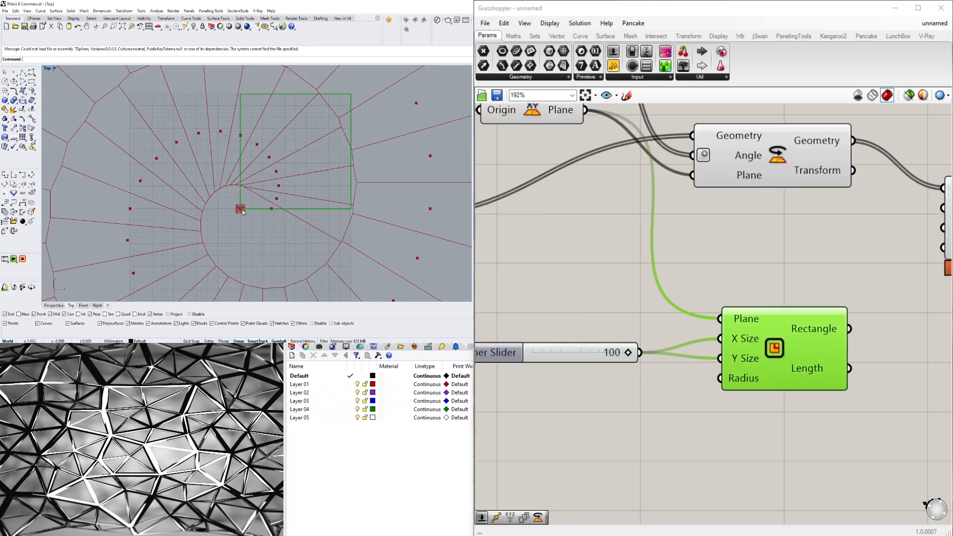
{"action": "right_click_drag", "start_coordinate": [510, 356], "coordinate": [626, 359]}
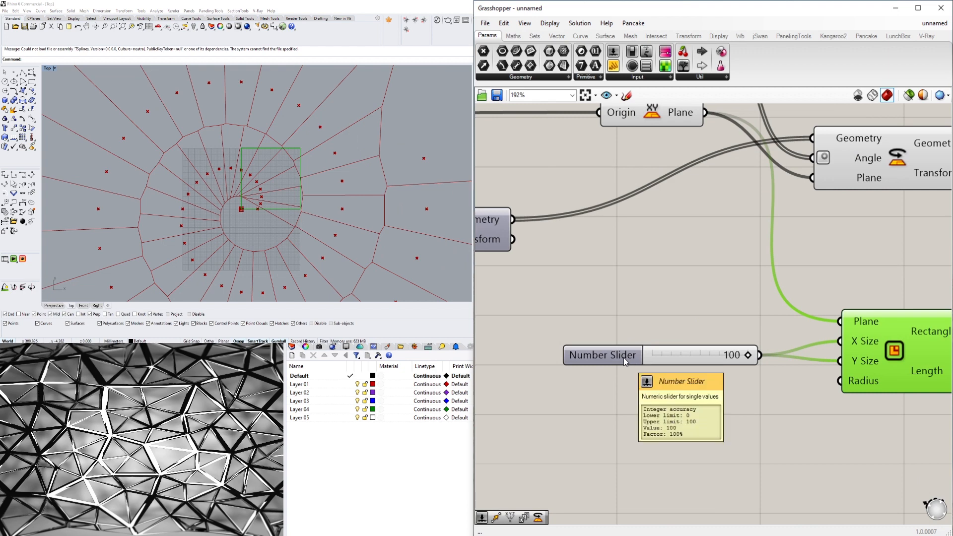
- Lower the GAP slider above the distance-between-points slider and check the rectangle against the resulting spiral
{"action": "scroll", "coordinate": [623, 358], "scroll_direction": "down", "scroll_amount": 5}
{"action": "scroll", "coordinate": [595, 318], "scroll_direction": "up", "scroll_amount": 8}
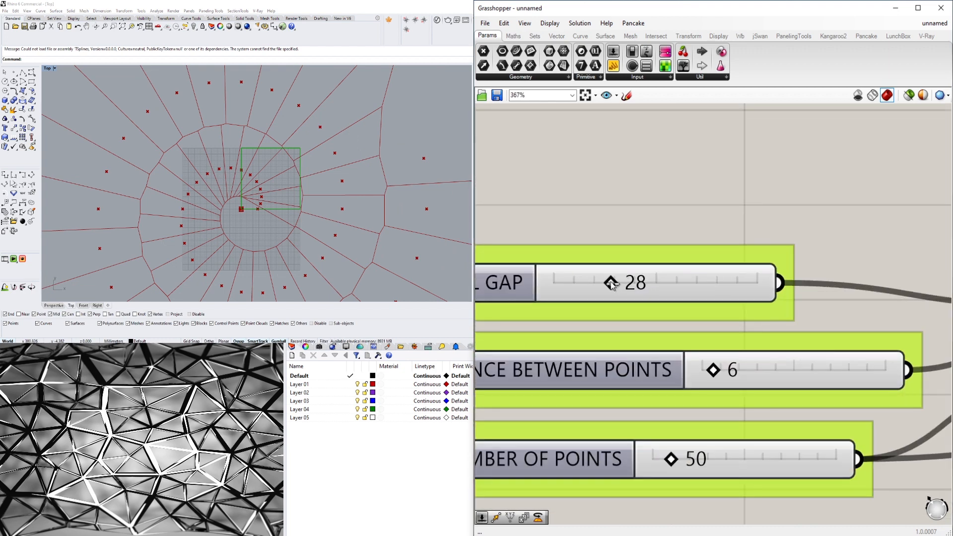
{"action": "left_click_drag", "start_coordinate": [610, 283], "coordinate": [566, 296]}
{"action": "scroll", "coordinate": [722, 207], "scroll_direction": "down", "scroll_amount": 5}
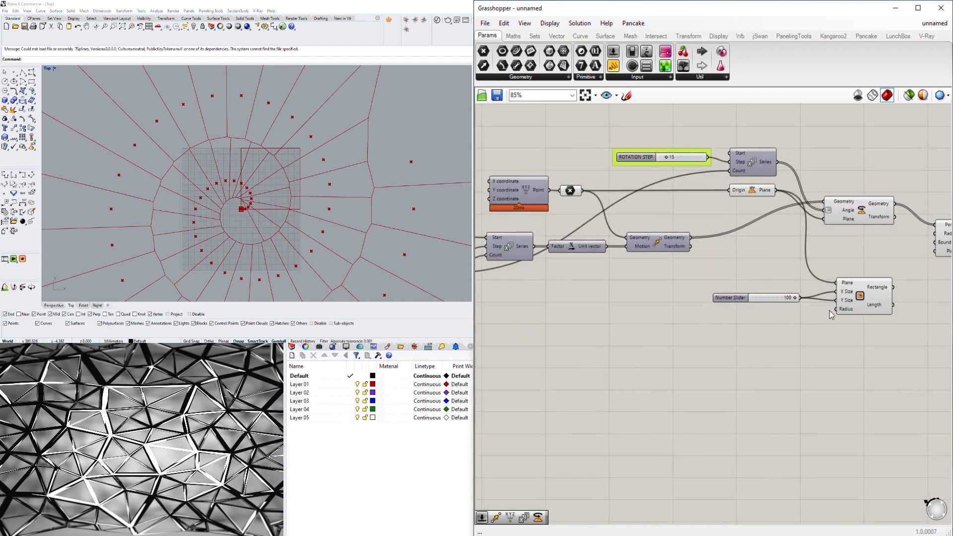
{"action": "left_click", "coordinate": [863, 292]}
{"action": "scroll", "coordinate": [322, 184], "scroll_direction": "down", "scroll_amount": 3}
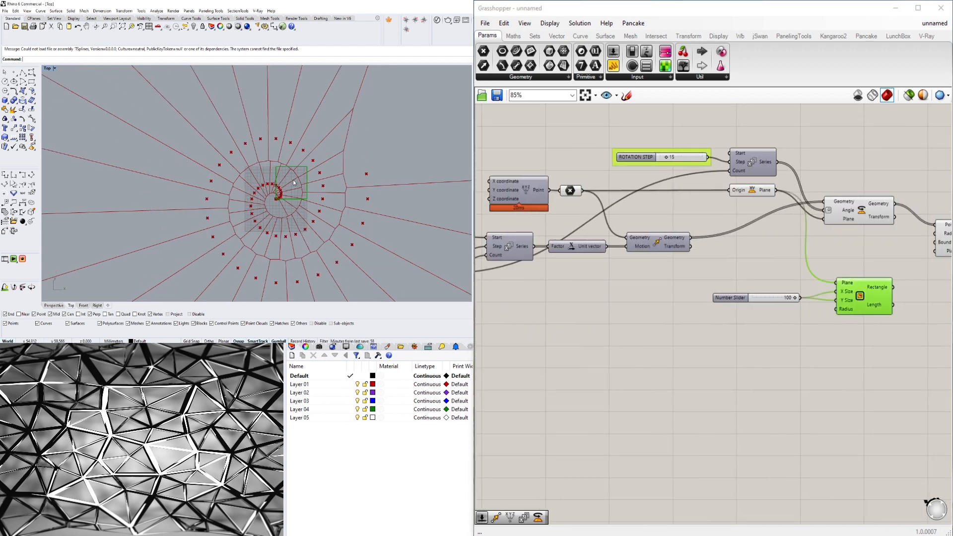
- Add a Move component beside Rectangle and connect Rectangle's Rectangle output to Move's Geometry input
{"action": "right_click_drag", "start_coordinate": [865, 309], "coordinate": [728, 307]}
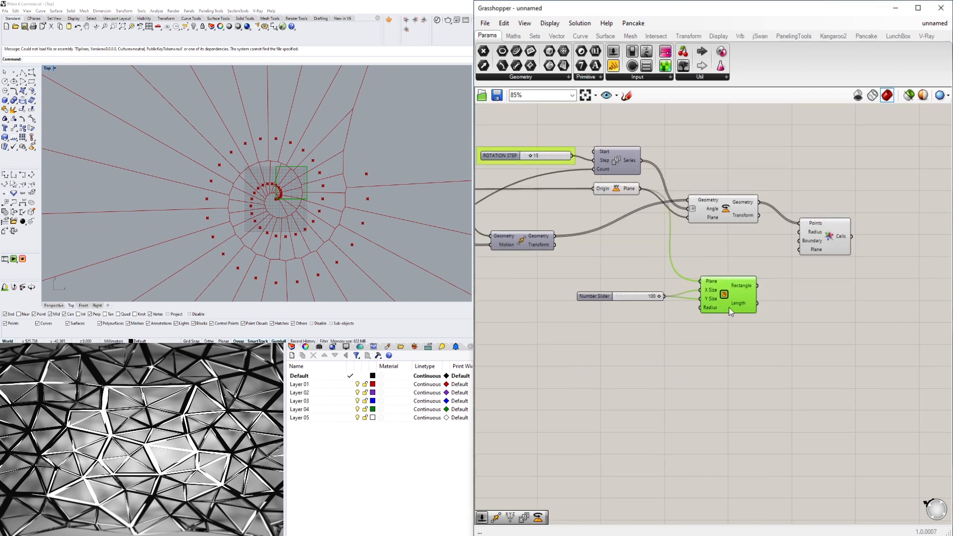
{"action": "double_click", "coordinate": [857, 318]}
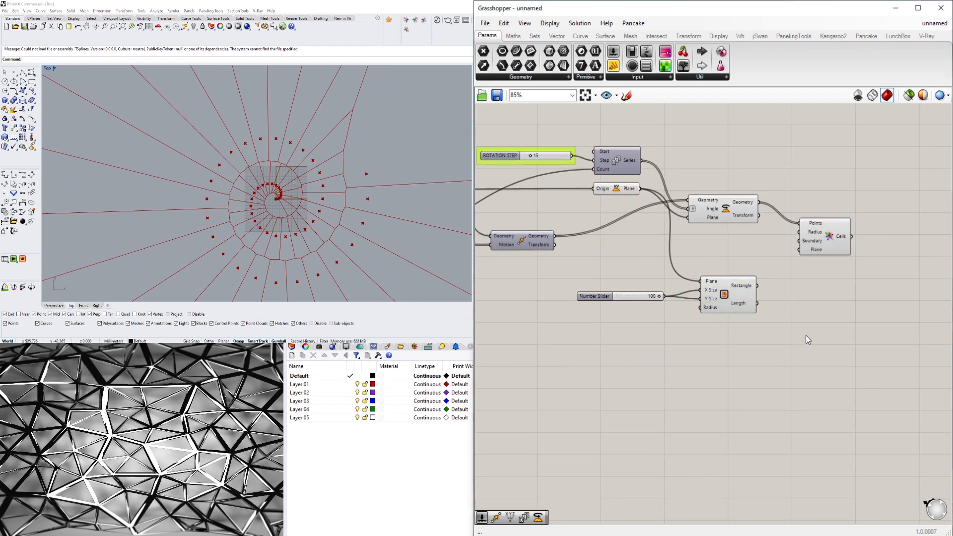
{"action": "double_click", "coordinate": [805, 335]}
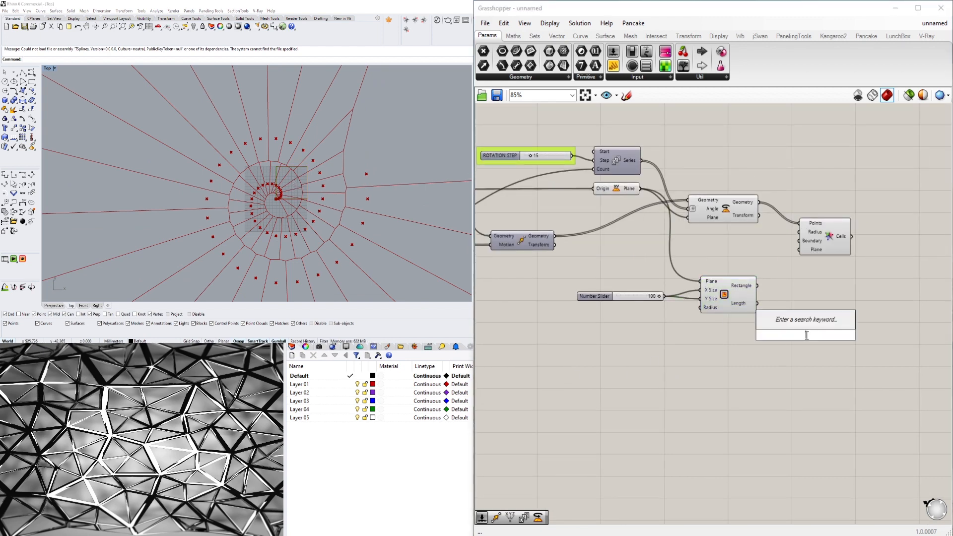
{"action": "type", "text": "move"}
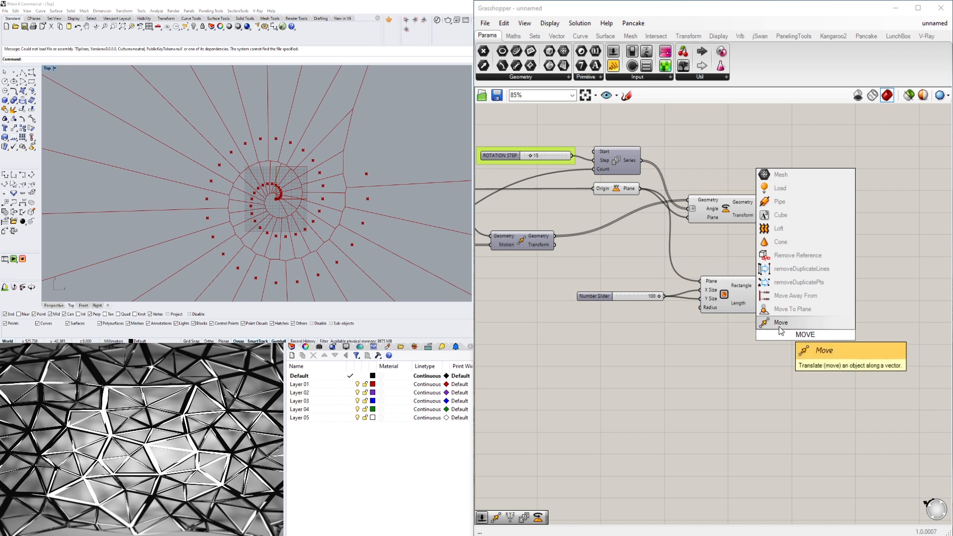
{"action": "key", "text": "Return"}
{"action": "left_click_drag", "start_coordinate": [790, 342], "coordinate": [807, 324]}
{"action": "left_click", "coordinate": [747, 293]}
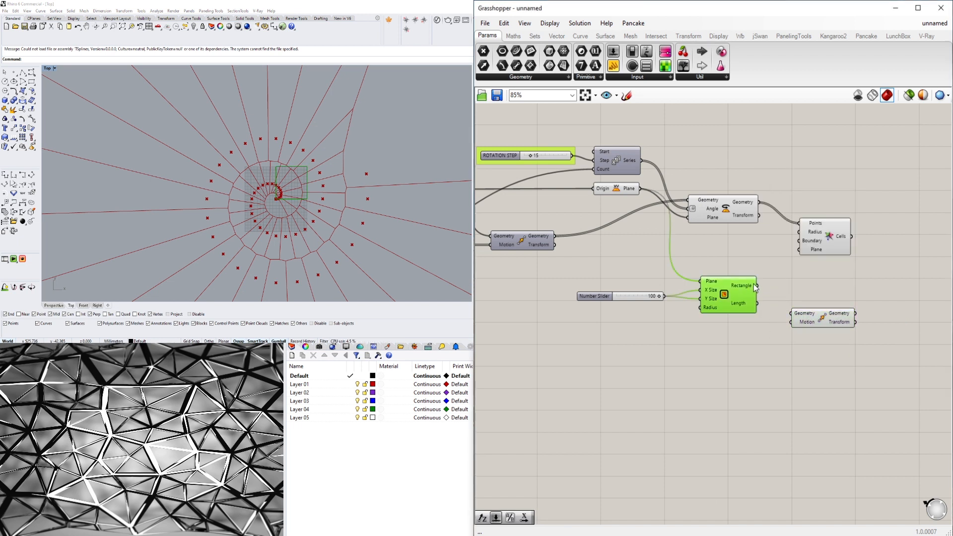
{"action": "left_click_drag", "start_coordinate": [757, 286], "coordinate": [796, 312]}
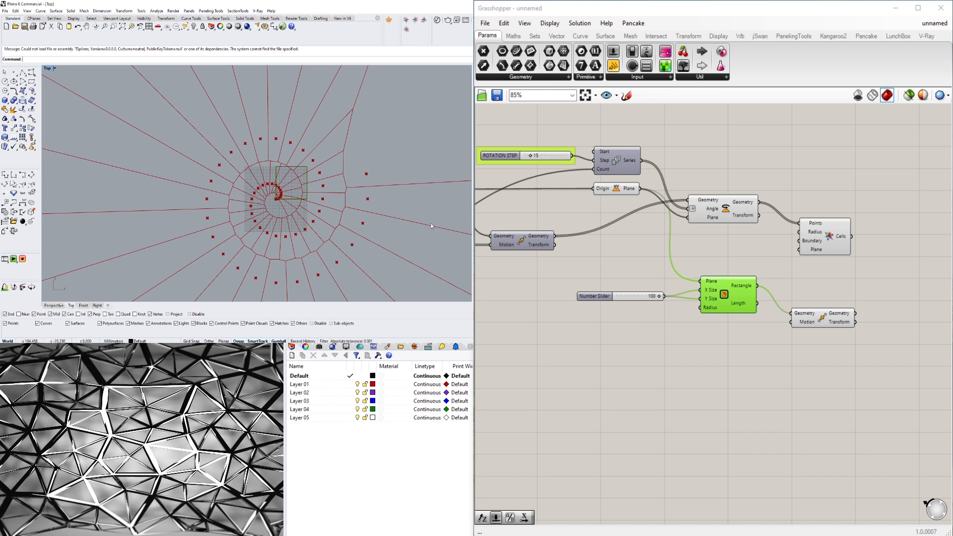
{"action": "double_click", "coordinate": [722, 350]}
{"action": "type", "text": "move"}
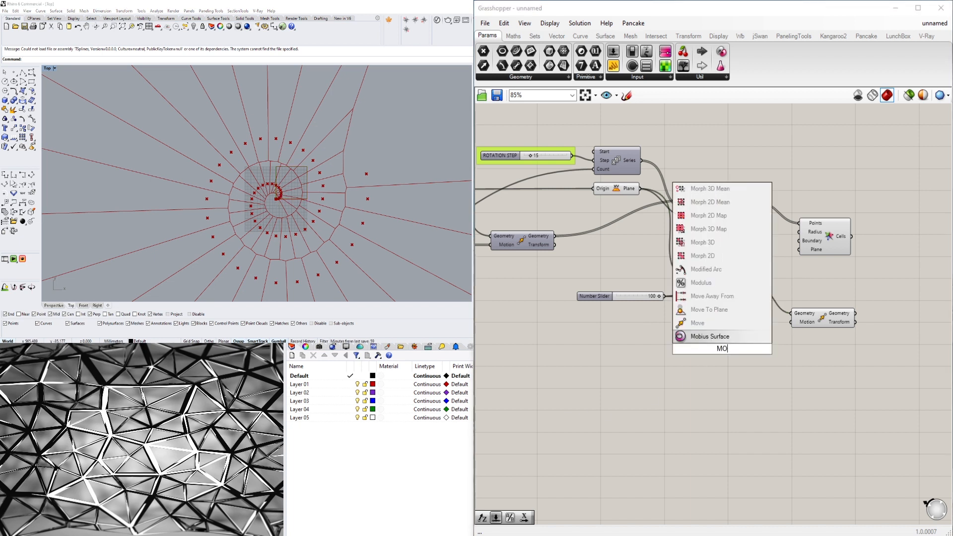
{"action": "key", "text": "Return"}
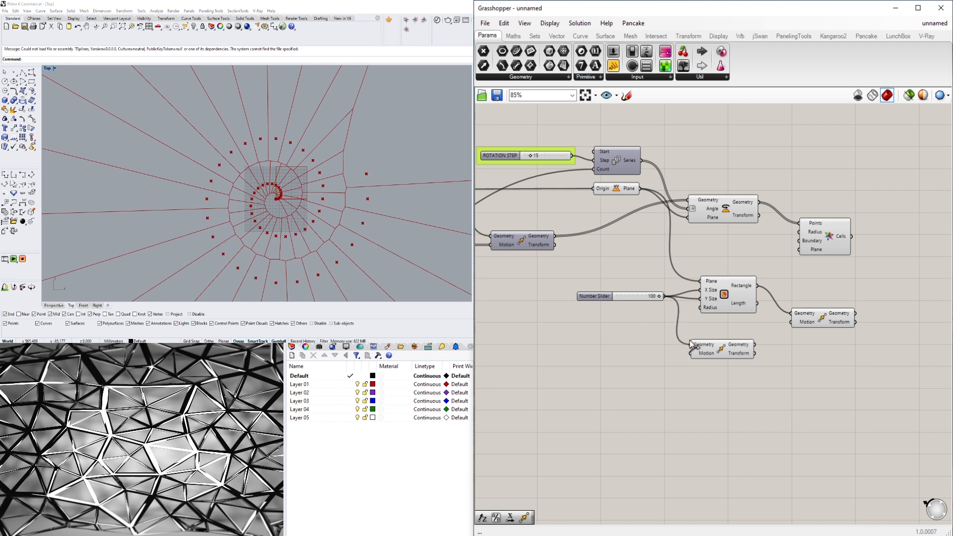
{"action": "left_click", "coordinate": [709, 349]}
{"action": "key", "text": "Delete"}
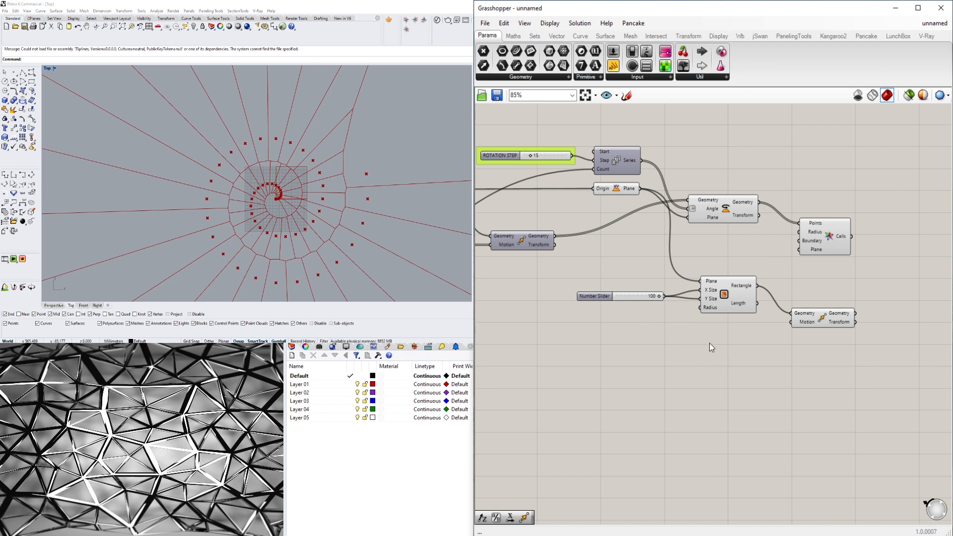
- Add a Unit X component below Rectangle, feed its Factor from the 100 slider, and shift Move further away to make room
{"action": "double_click", "coordinate": [710, 344]}
{"action": "left_click", "coordinate": [694, 330]}
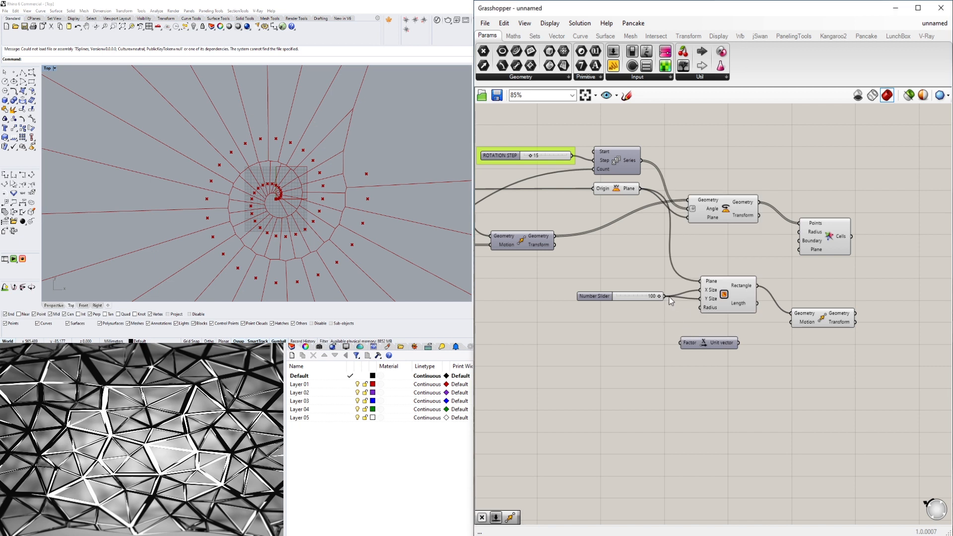
{"action": "left_click_drag", "start_coordinate": [670, 308], "coordinate": [705, 344]}
{"action": "right_click_drag", "start_coordinate": [775, 352], "coordinate": [722, 351]}
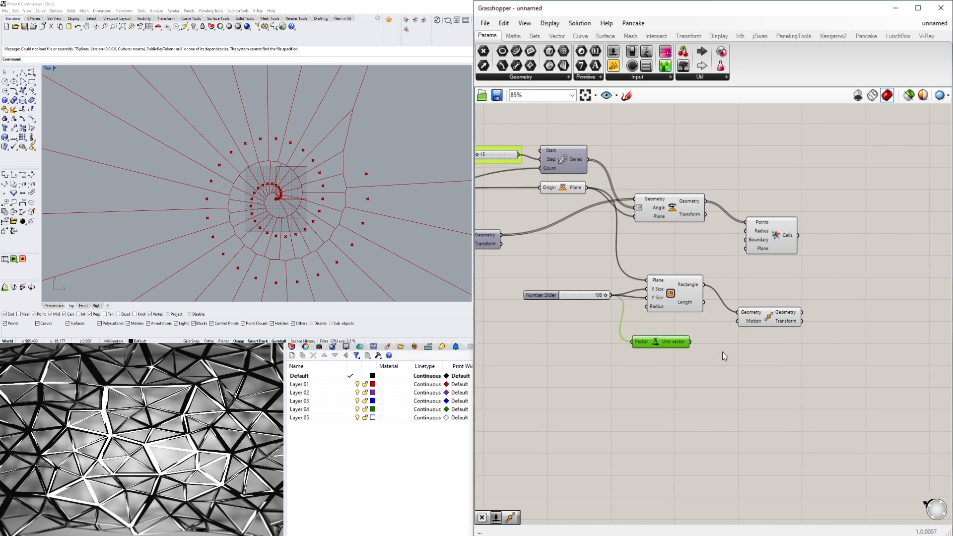
{"action": "left_click_drag", "start_coordinate": [764, 312], "coordinate": [800, 310]}
{"action": "left_click", "coordinate": [673, 347]}
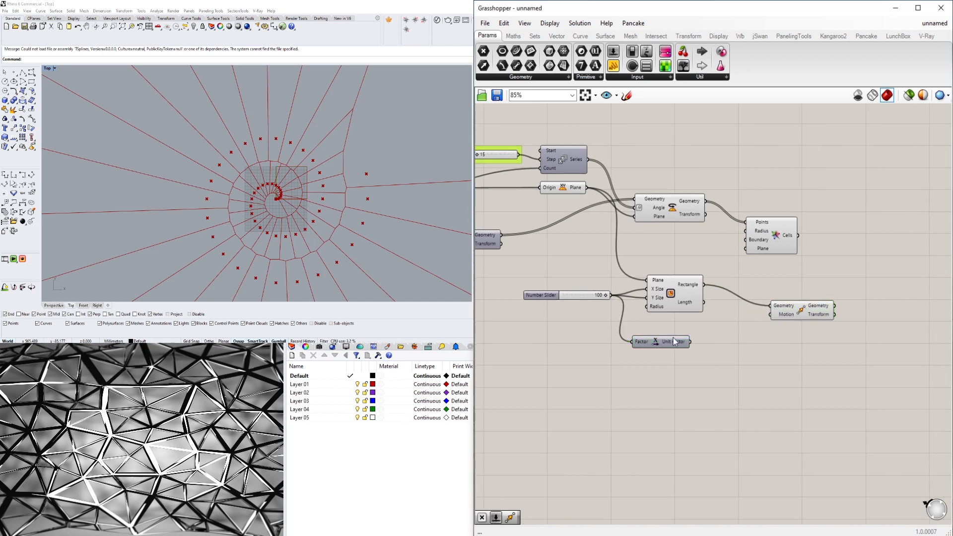
- Add a Negative component beside Unit X and connect the unit vector to its Value input
{"action": "double_click", "coordinate": [727, 355]}
{"action": "type", "text": "neg"}
{"action": "left_click", "coordinate": [707, 343]}
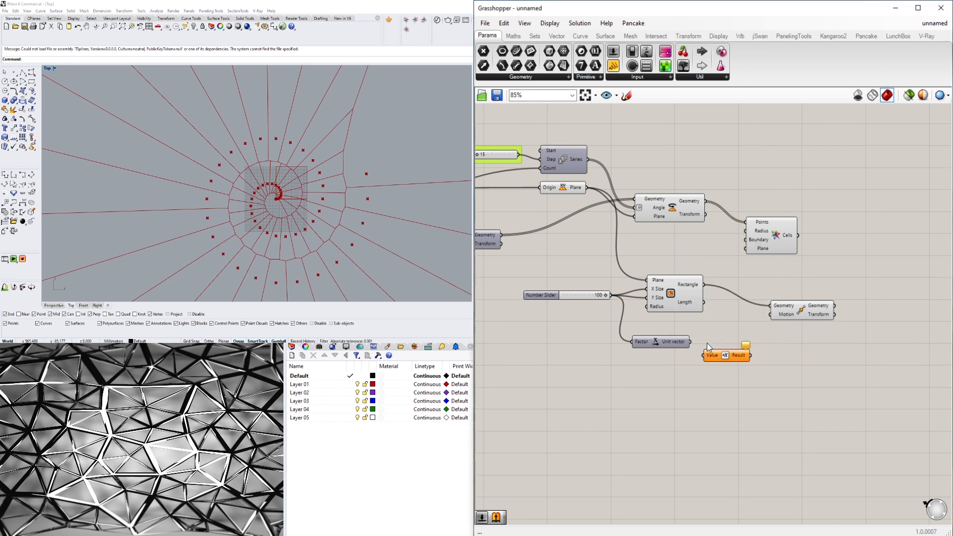
{"action": "left_click_drag", "start_coordinate": [725, 357], "coordinate": [717, 343]}
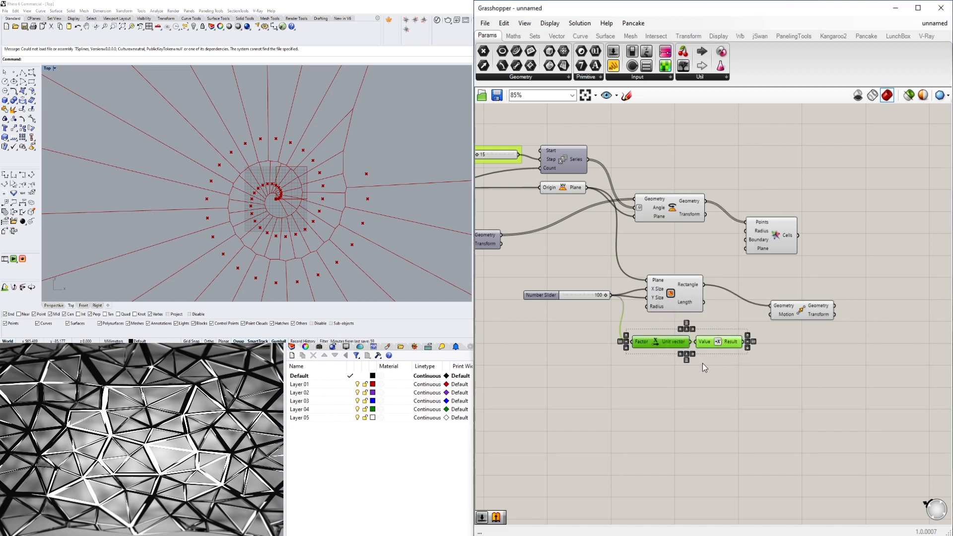
- Add a Division component, connect Negative's Result to its A input, and connect Division's Result to Move's Motion input
{"action": "left_click", "coordinate": [640, 386]}
{"action": "double_click", "coordinate": [628, 386]}
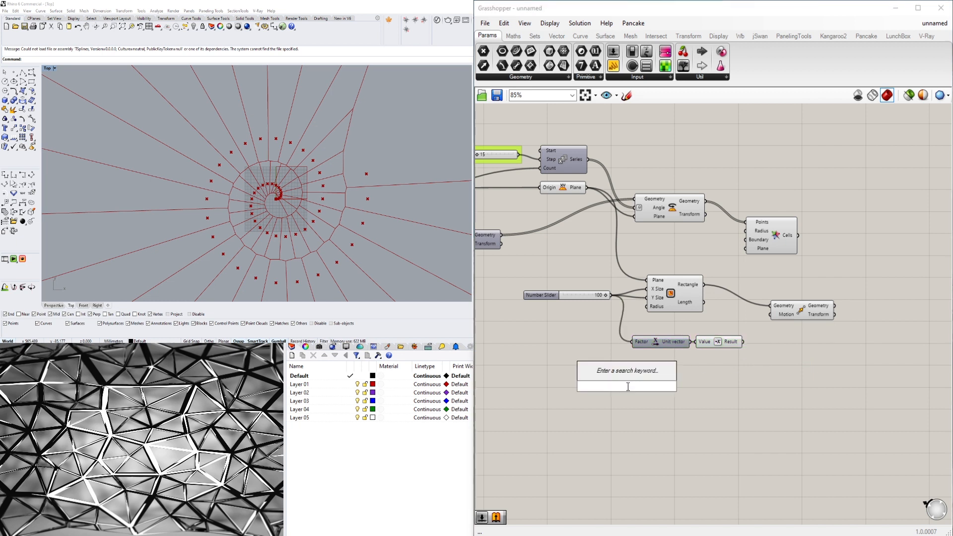
{"action": "type", "text": "div"}
{"action": "key", "text": "Return"}
{"action": "left_click_drag", "start_coordinate": [624, 389], "coordinate": [763, 343]}
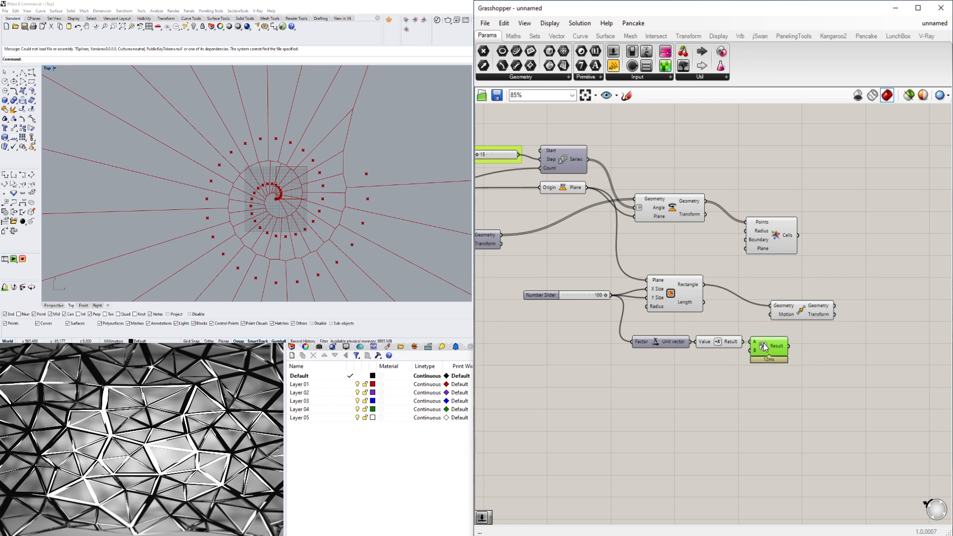
{"action": "mouse_move", "coordinate": [753, 346]}
{"action": "left_click_drag", "start_coordinate": [780, 311], "coordinate": [846, 303]}
{"action": "left_click_drag", "start_coordinate": [789, 346], "coordinate": [854, 306]}
{"action": "mouse_move", "coordinate": [854, 306]}
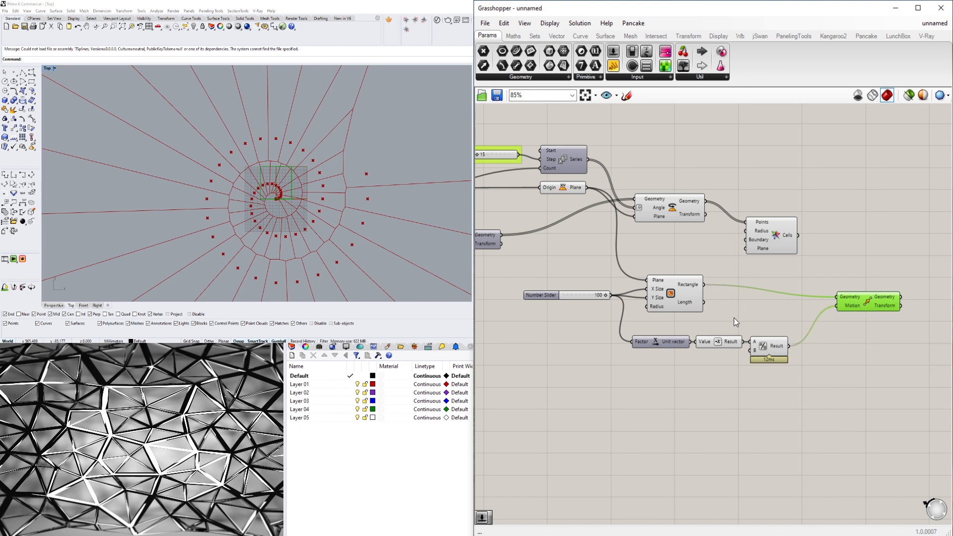
- Shift the Unit X, Negative and Division components together slightly further right and add a Vector XYZ component below Unit X
{"action": "left_click", "coordinate": [772, 401]}
{"action": "left_click_drag", "start_coordinate": [768, 379], "coordinate": [683, 345]}
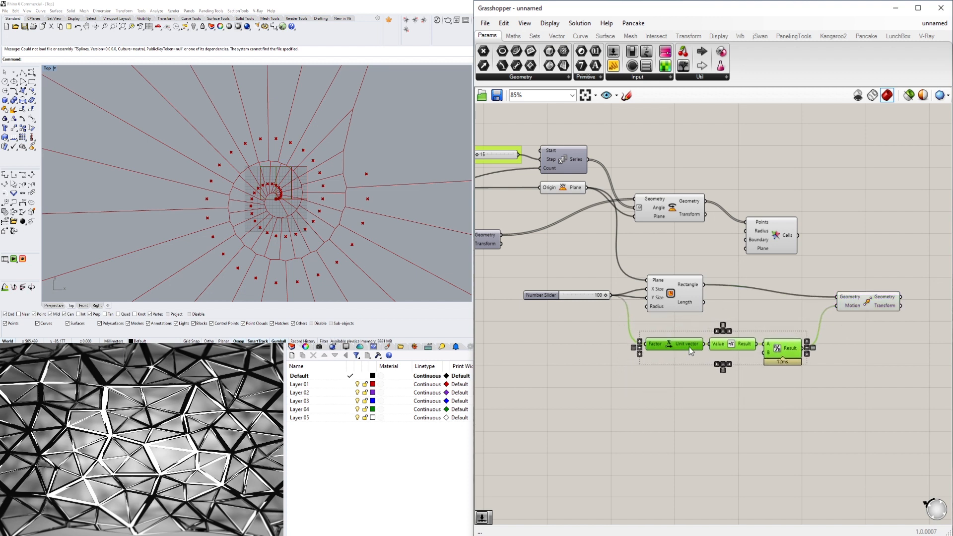
{"action": "left_click", "coordinate": [633, 396]}
{"action": "double_click", "coordinate": [637, 397]}
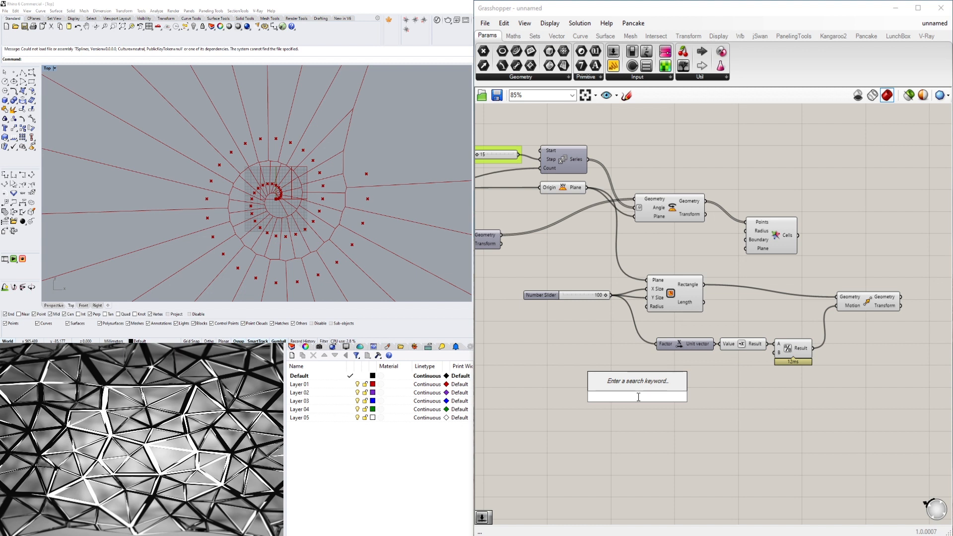
{"action": "type", "text": "VEC"}
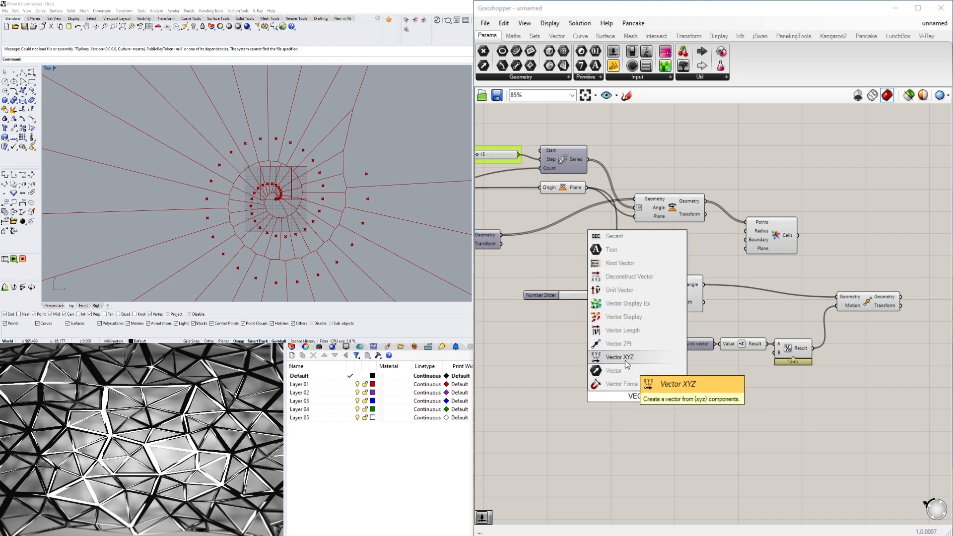
{"action": "left_click", "coordinate": [624, 359]}
{"action": "left_click_drag", "start_coordinate": [636, 397], "coordinate": [665, 362]}
- Replace Unit X with Vector XYZ, connecting the 100 slider to its X and Y components and its Vector output to Negative's Value
{"action": "left_click", "coordinate": [674, 345]}
{"action": "key", "text": "Delete"}
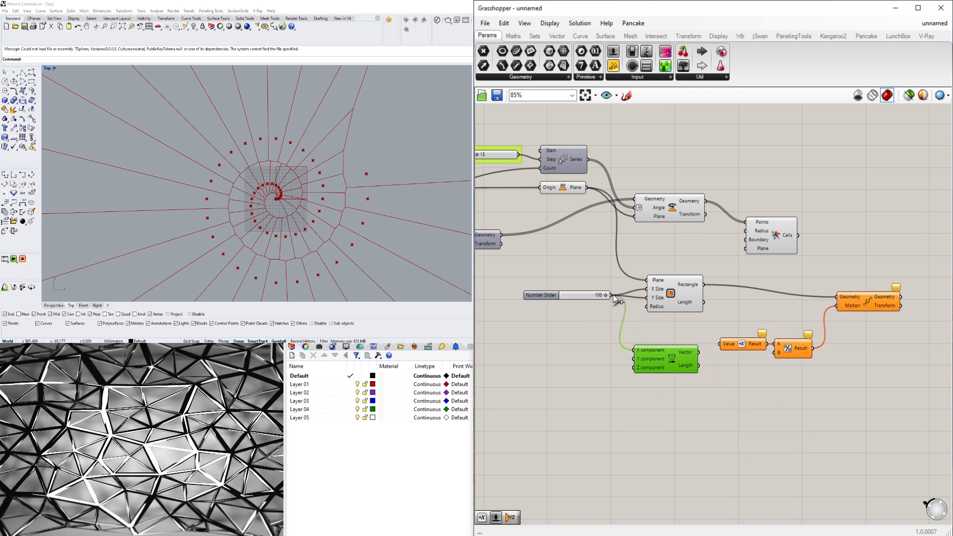
{"action": "left_click_drag", "start_coordinate": [612, 294], "coordinate": [685, 348]}
{"action": "left_click_drag", "start_coordinate": [533, 296], "coordinate": [513, 297]}
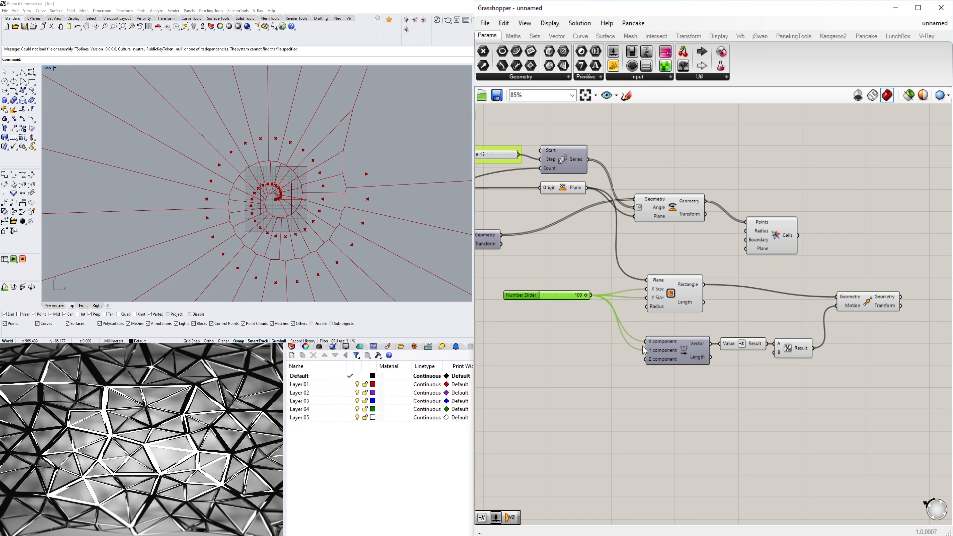
- Tidy the positions of the Negative and Move components within the vector chain
{"action": "left_click", "coordinate": [557, 302]}
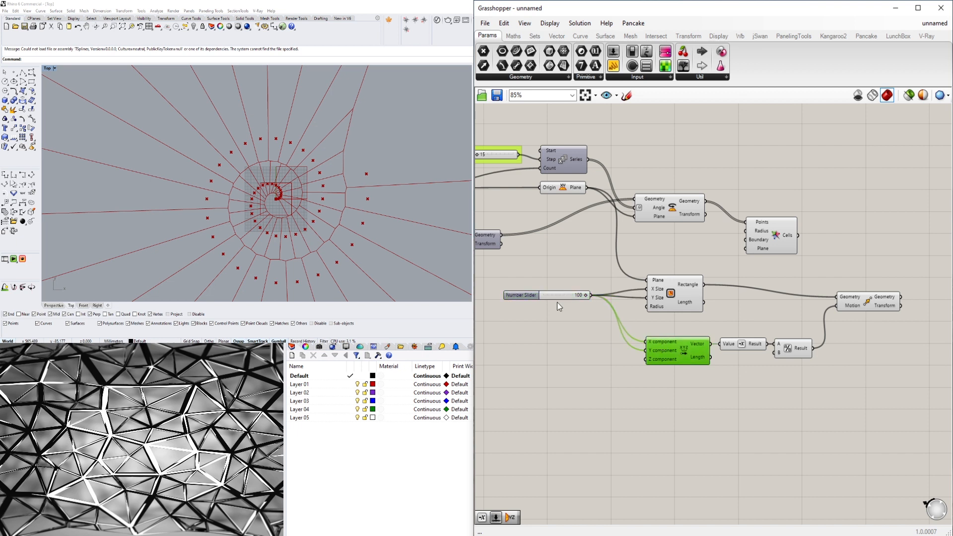
{"action": "left_click", "coordinate": [734, 346]}
{"action": "left_click", "coordinate": [795, 347]}
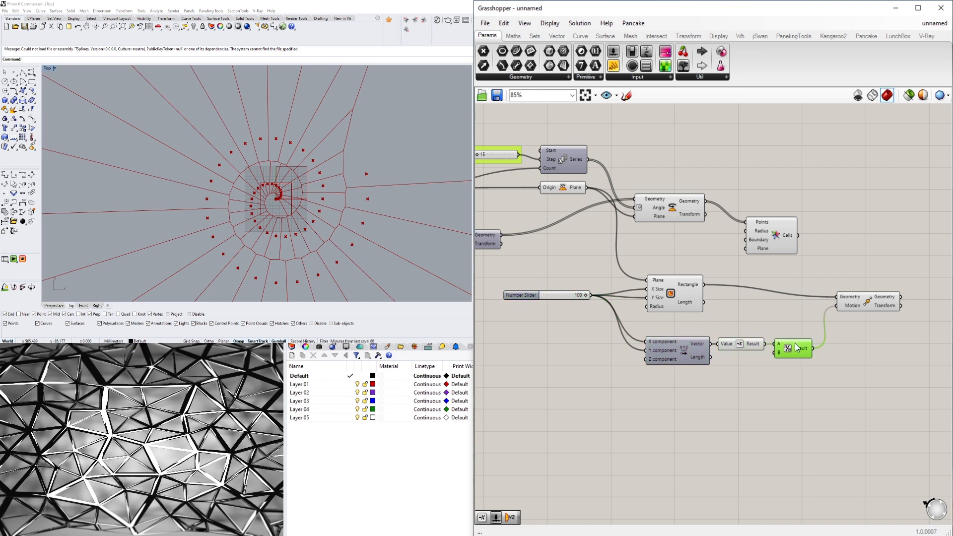
{"action": "left_click_drag", "start_coordinate": [865, 303], "coordinate": [870, 294]}
- Nudge the Rectangle component slightly within the boundary chain and turn off its preview
{"action": "left_click", "coordinate": [649, 298]}
{"action": "scroll", "coordinate": [595, 296], "scroll_direction": "up", "scroll_amount": 5}
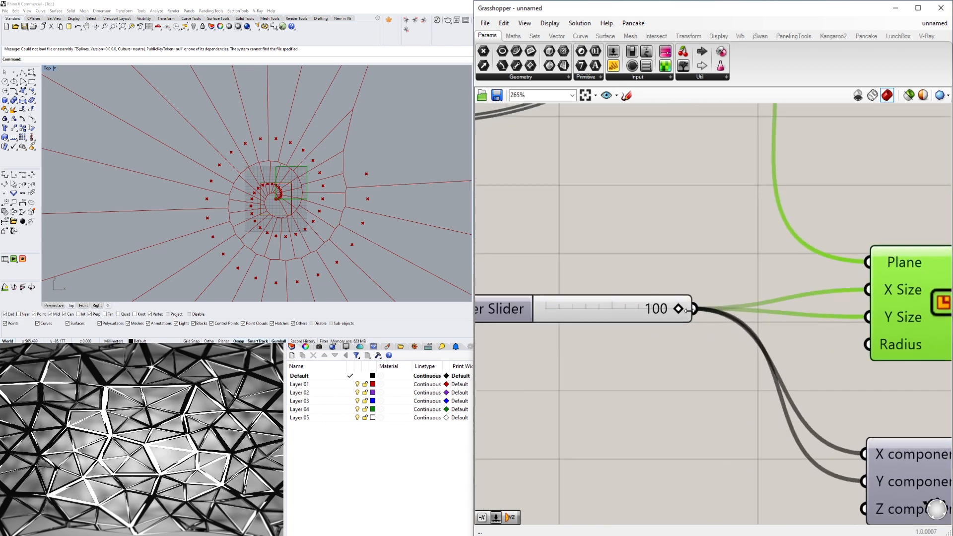
{"action": "left_click_drag", "start_coordinate": [683, 310], "coordinate": [705, 308]}
{"action": "scroll", "coordinate": [705, 309], "scroll_direction": "down", "scroll_amount": 4}
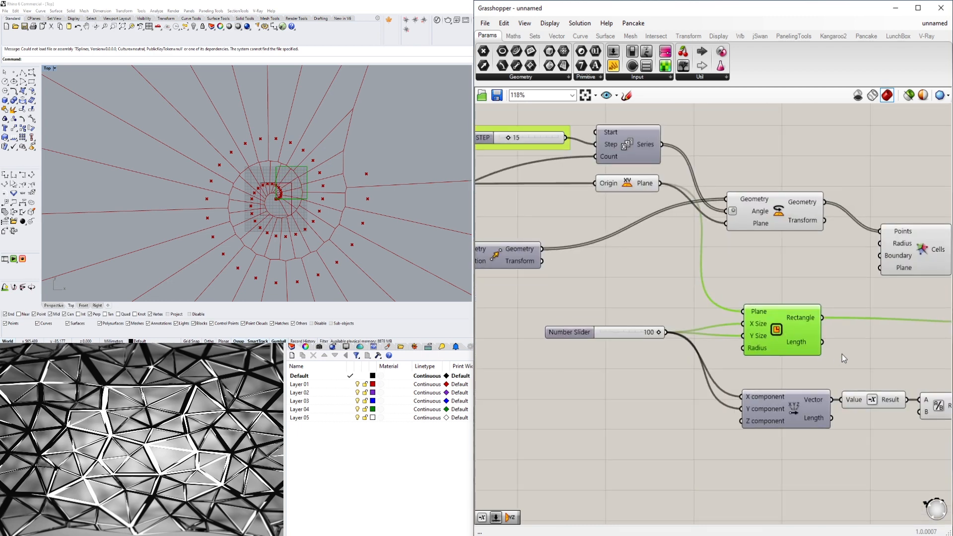
{"action": "right_click_drag", "start_coordinate": [842, 353], "coordinate": [805, 348]}
{"action": "left_click_drag", "start_coordinate": [750, 329], "coordinate": [763, 328]}
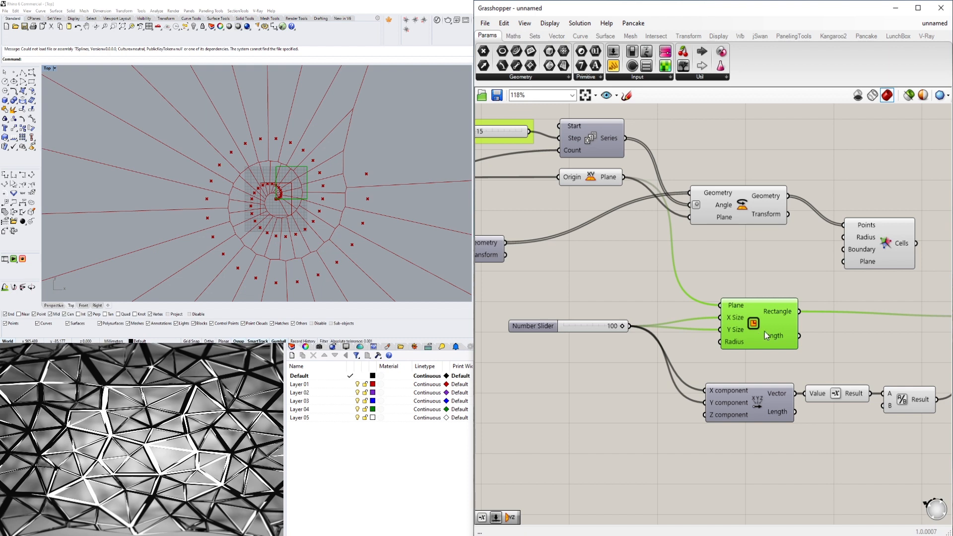
{"action": "right_click", "coordinate": [753, 324]}
{"action": "left_click", "coordinate": [775, 342]}
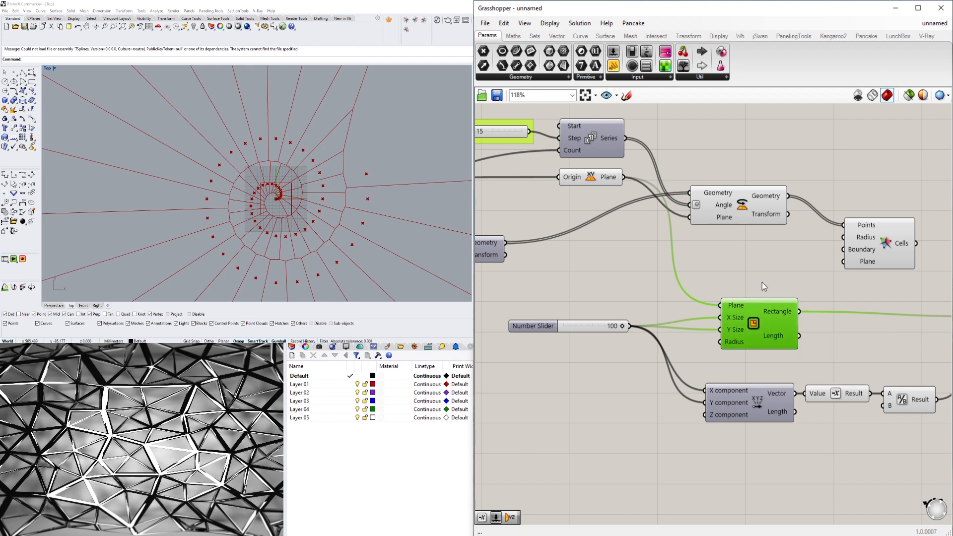
{"action": "left_click", "coordinate": [760, 282]}
- Raise the maximum of the rectangle size slider to 500 and set its value to 500
{"action": "right_click_drag", "start_coordinate": [675, 306], "coordinate": [632, 299]}
{"action": "scroll", "coordinate": [631, 299], "scroll_direction": "down", "scroll_amount": 4}
{"action": "left_click", "coordinate": [812, 309]}
{"action": "left_click", "coordinate": [571, 323]}
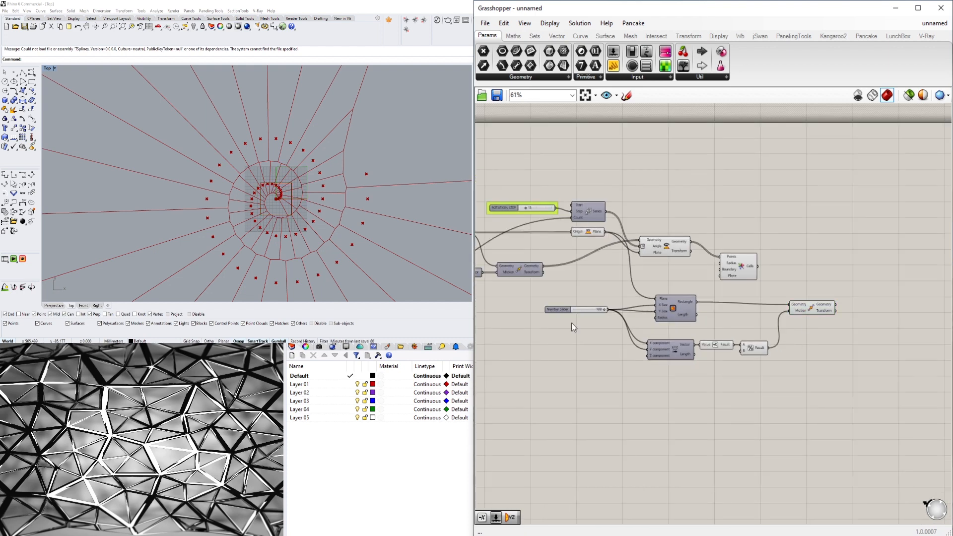
{"action": "scroll", "coordinate": [565, 316], "scroll_direction": "up", "scroll_amount": 6}
{"action": "left_click", "coordinate": [555, 302]}
{"action": "double_click", "coordinate": [554, 302]}
{"action": "double_click", "coordinate": [562, 332]}
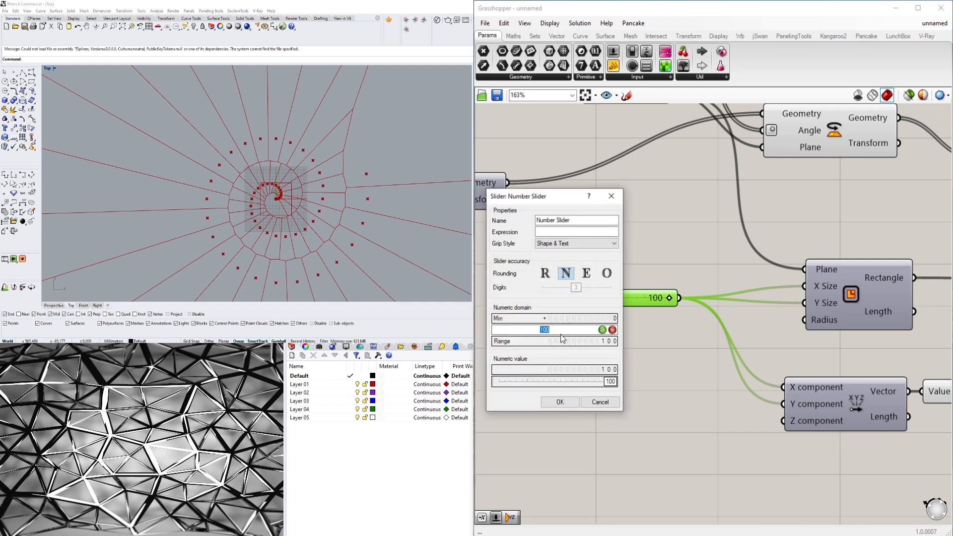
{"action": "type", "text": "500"}
{"action": "left_click", "coordinate": [565, 403]}
{"action": "left_click_drag", "start_coordinate": [603, 297], "coordinate": [689, 311]}
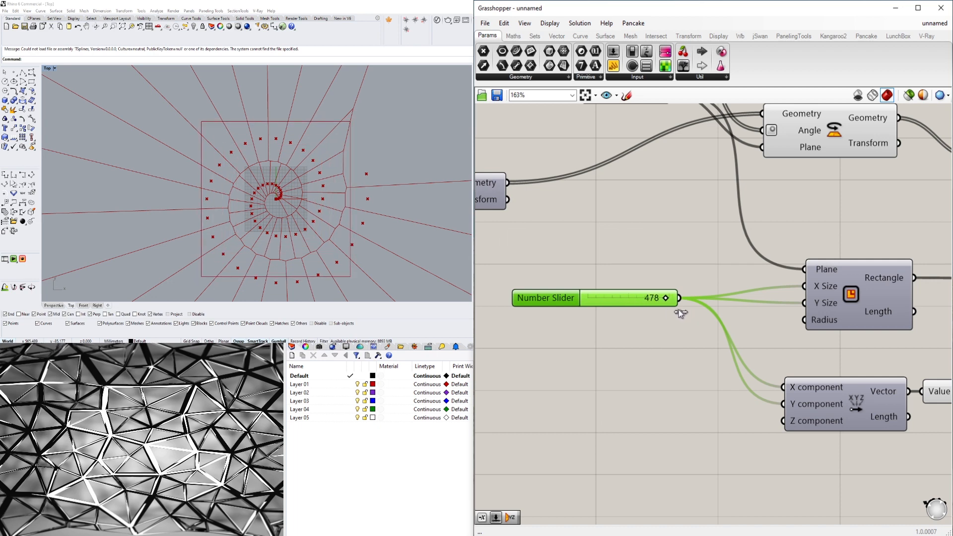
- Move the Vector XYZ, Negative and Division components up beneath Rectangle and reposition the 500 slider beside them
{"action": "scroll", "coordinate": [678, 310], "scroll_direction": "down", "scroll_amount": 4}
{"action": "scroll", "coordinate": [697, 320], "scroll_direction": "up", "scroll_amount": 3}
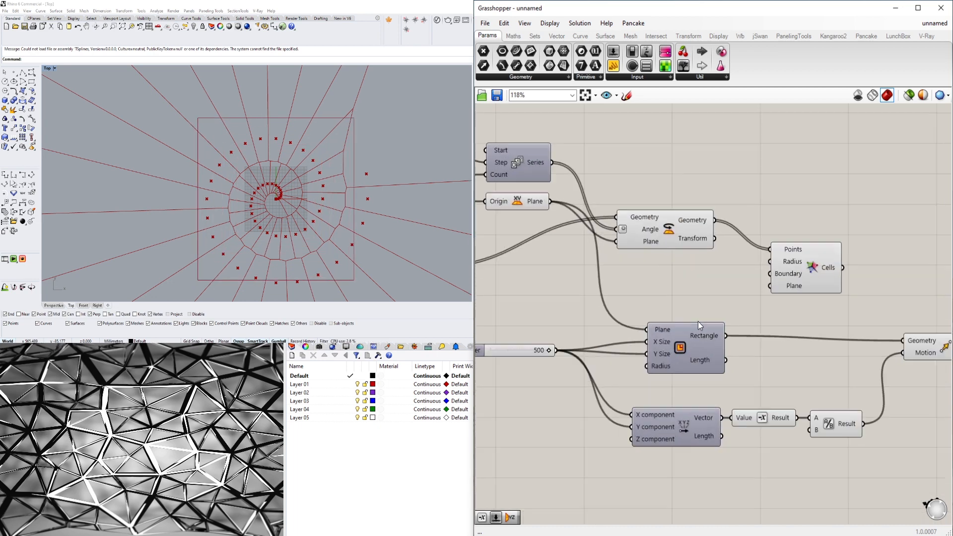
{"action": "left_click_drag", "start_coordinate": [860, 479], "coordinate": [670, 424]}
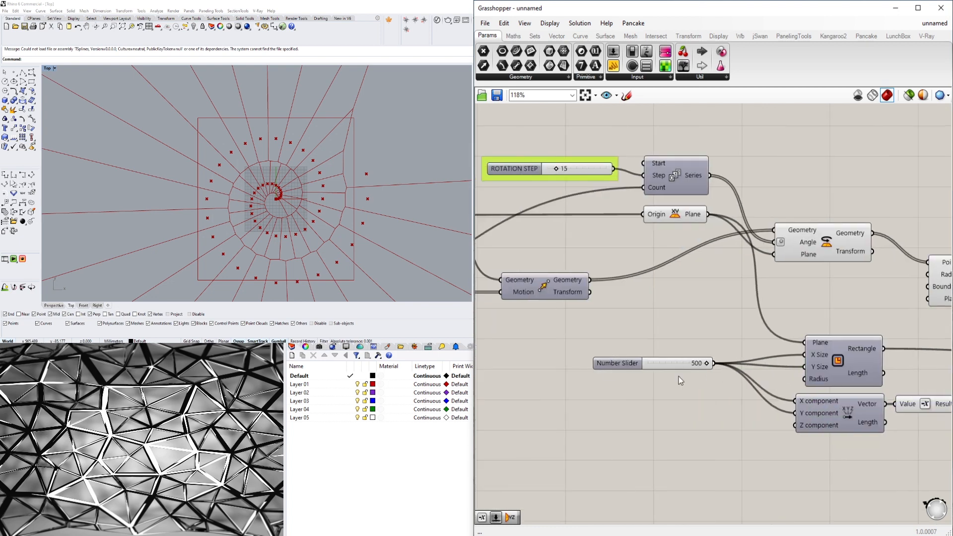
{"action": "left_click", "coordinate": [632, 363]}
{"action": "left_click_drag", "start_coordinate": [632, 362], "coordinate": [645, 361]}
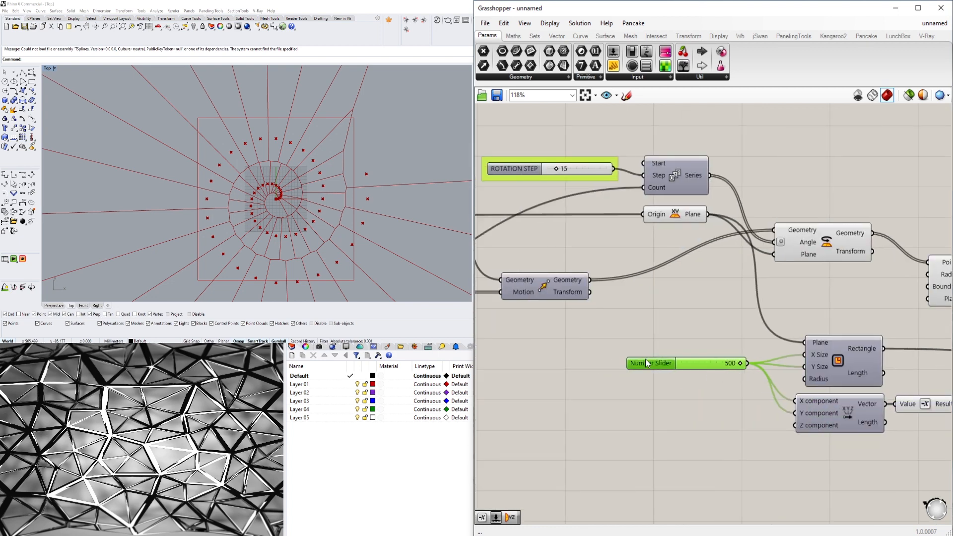
{"action": "left_click", "coordinate": [749, 325]}
- Move Voronoi beyond the Move component and connect Move's Geometry output to Voronoi's Boundary input
{"action": "right_click_drag", "start_coordinate": [785, 329], "coordinate": [556, 326]}
{"action": "scroll", "coordinate": [556, 326], "scroll_direction": "down", "scroll_amount": 3}
{"action": "left_click_drag", "start_coordinate": [669, 297], "coordinate": [840, 299]}
{"action": "scroll", "coordinate": [739, 315], "scroll_direction": "up", "scroll_amount": 4}
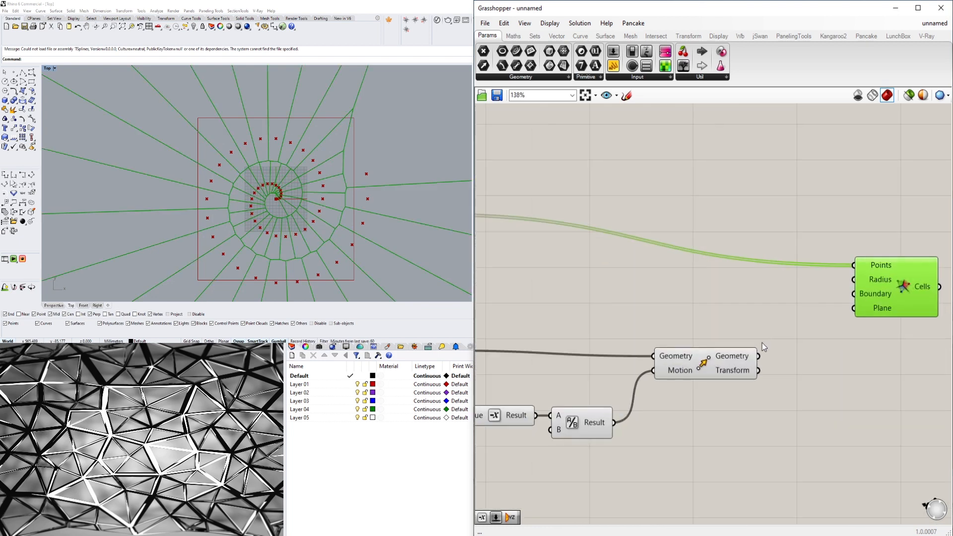
{"action": "left_click", "coordinate": [744, 363]}
{"action": "left_click_drag", "start_coordinate": [759, 356], "coordinate": [846, 293]}
{"action": "left_click", "coordinate": [895, 297]}
{"action": "left_click", "coordinate": [845, 239]}
{"action": "scroll", "coordinate": [873, 305], "scroll_direction": "down", "scroll_amount": 1}
{"action": "scroll", "coordinate": [875, 303], "scroll_direction": "down", "scroll_amount": 1}
{"action": "left_click", "coordinate": [909, 269]}
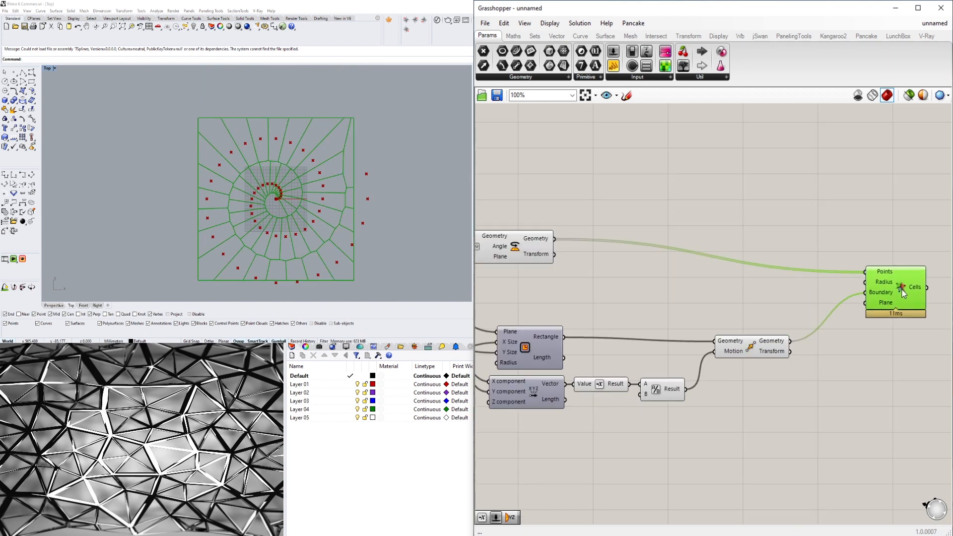
- Set the Distance Between Points slider to 4 and the Number of Points slider to 104
{"action": "right_click_drag", "start_coordinate": [543, 417], "coordinate": [662, 406]}
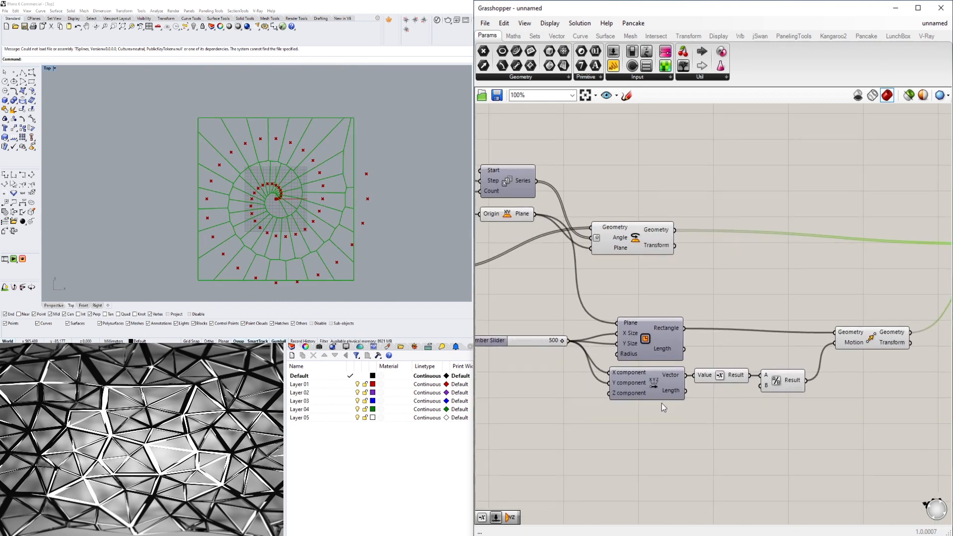
{"action": "right_click_drag", "start_coordinate": [547, 352], "coordinate": [713, 359]}
{"action": "scroll", "coordinate": [716, 357], "scroll_direction": "up", "scroll_amount": 4}
{"action": "left_click_drag", "start_coordinate": [728, 337], "coordinate": [767, 335]}
{"action": "left_click", "coordinate": [674, 254]}
{"action": "scroll", "coordinate": [673, 253], "scroll_direction": "down", "scroll_amount": 6}
{"action": "right_click_drag", "start_coordinate": [481, 224], "coordinate": [813, 370]}
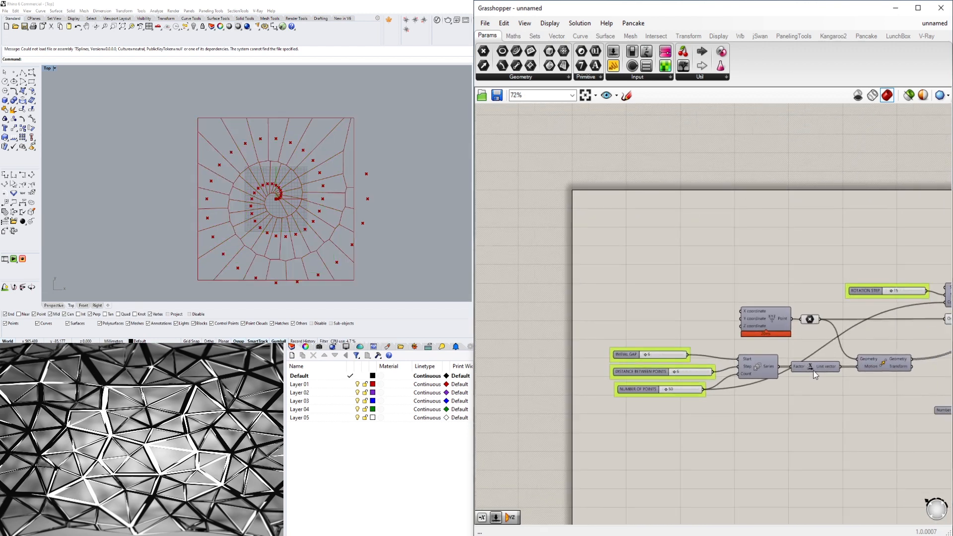
{"action": "scroll", "coordinate": [668, 382], "scroll_direction": "up", "scroll_amount": 5}
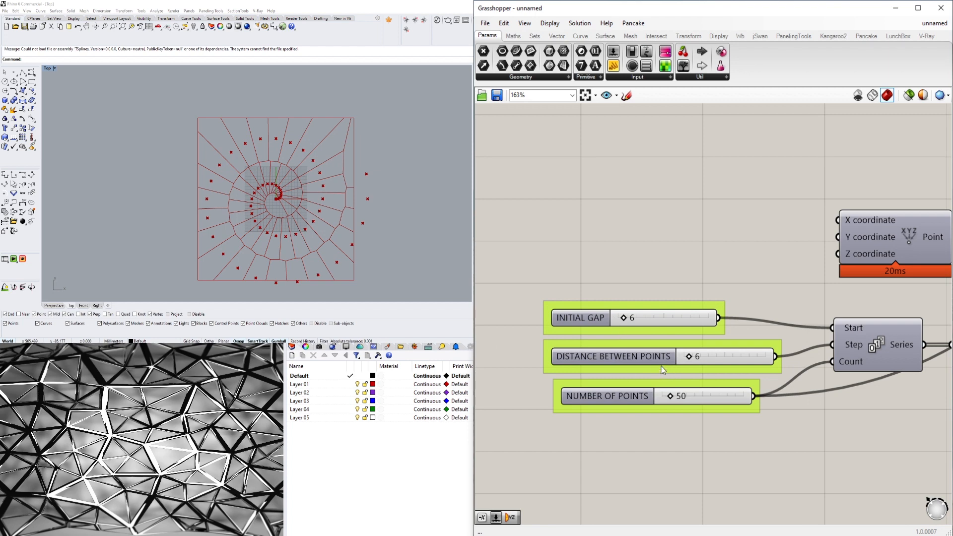
{"action": "scroll", "coordinate": [687, 358], "scroll_direction": "up", "scroll_amount": 10}
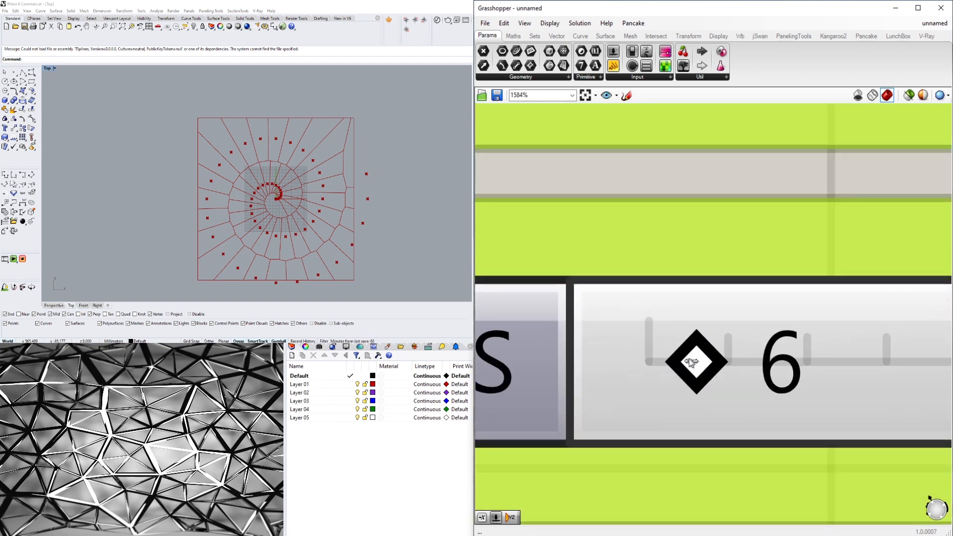
{"action": "left_click_drag", "start_coordinate": [689, 358], "coordinate": [753, 354]}
{"action": "scroll", "coordinate": [678, 356], "scroll_direction": "down", "scroll_amount": 8}
{"action": "scroll", "coordinate": [675, 353], "scroll_direction": "up", "scroll_amount": 5}
{"action": "scroll", "coordinate": [672, 354], "scroll_direction": "up", "scroll_amount": 1}
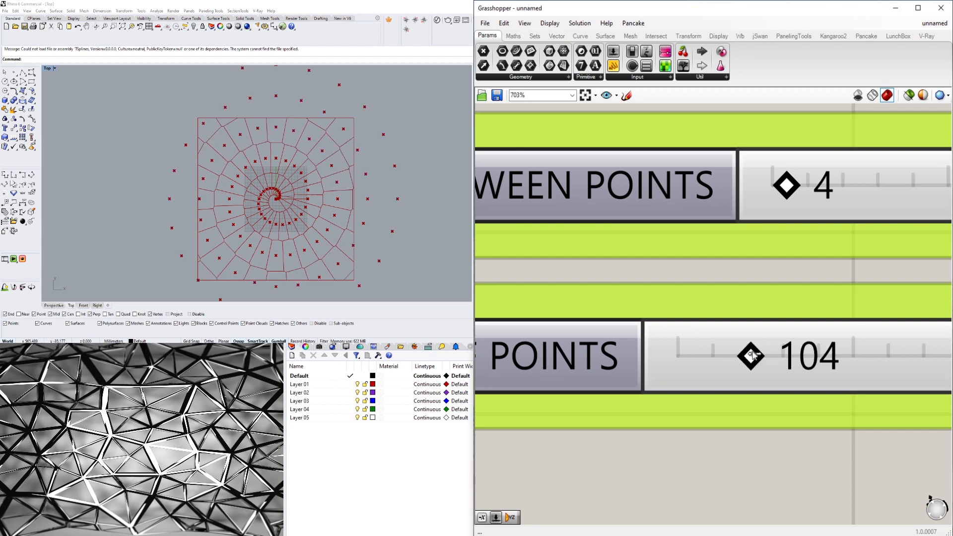
- Set the Rotation Step slider to 42
{"action": "scroll", "coordinate": [643, 335], "scroll_direction": "down", "scroll_amount": 9}
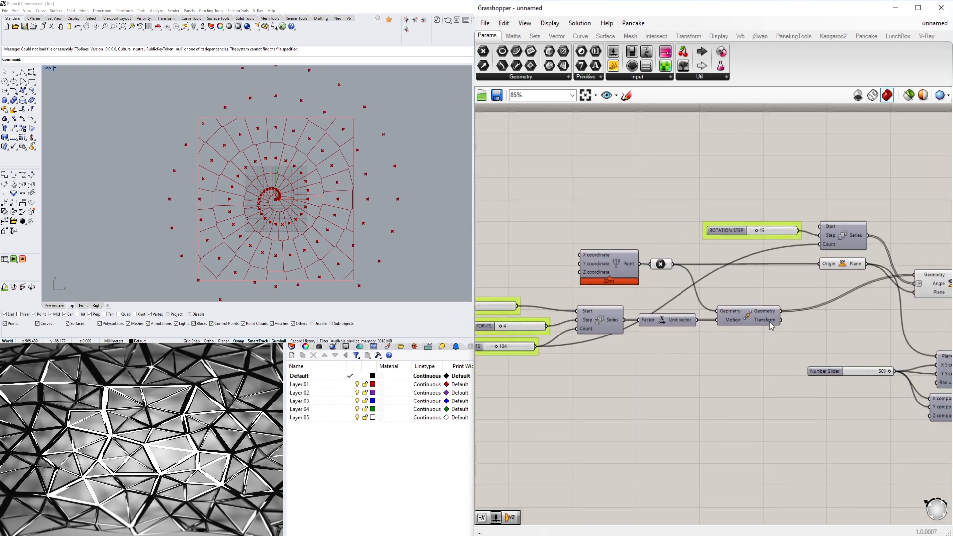
{"action": "right_click_drag", "start_coordinate": [868, 293], "coordinate": [672, 282]}
{"action": "scroll", "coordinate": [668, 298], "scroll_direction": "down", "scroll_amount": 2}
{"action": "right_click_drag", "start_coordinate": [585, 344], "coordinate": [774, 346]}
{"action": "scroll", "coordinate": [585, 281], "scroll_direction": "up", "scroll_amount": 2}
{"action": "scroll", "coordinate": [660, 325], "scroll_direction": "down", "scroll_amount": 2}
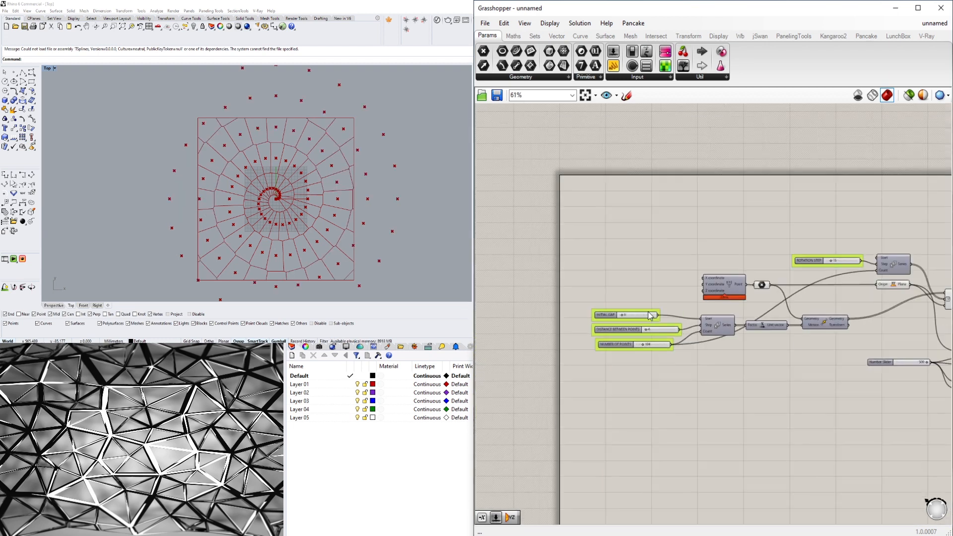
{"action": "right_click_drag", "start_coordinate": [840, 282], "coordinate": [680, 242]}
{"action": "scroll", "coordinate": [669, 214], "scroll_direction": "up", "scroll_amount": 10}
{"action": "left_click_drag", "start_coordinate": [720, 241], "coordinate": [830, 262]}
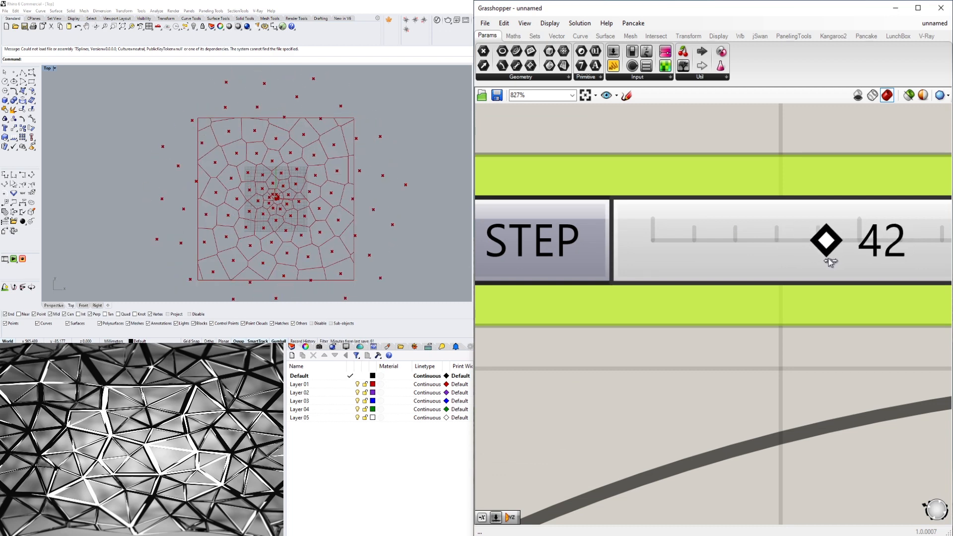
- Set the Rotation Step slider to 35 while viewing the Voronoi pattern enlarged in Rhino's Top viewport
{"action": "left_click", "coordinate": [420, 192]}
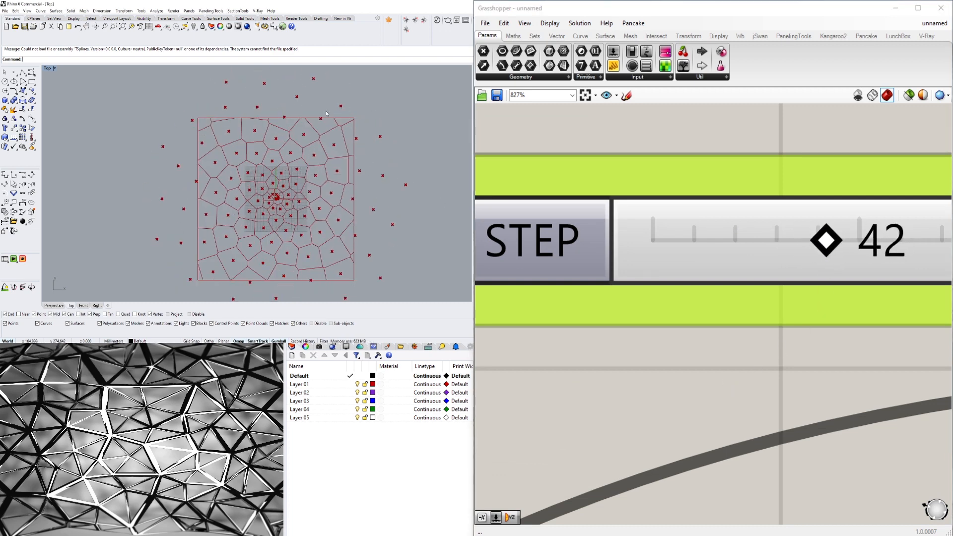
{"action": "scroll", "coordinate": [301, 139], "scroll_direction": "down", "scroll_amount": 2}
{"action": "scroll", "coordinate": [331, 192], "scroll_direction": "up", "scroll_amount": 4}
{"action": "scroll", "coordinate": [820, 229], "scroll_direction": "down", "scroll_amount": 1}
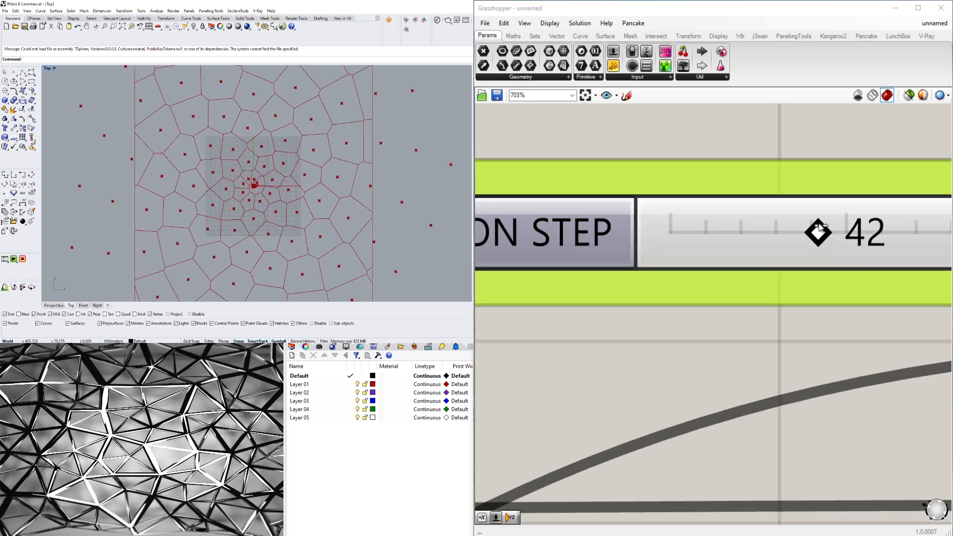
{"action": "left_click_drag", "start_coordinate": [820, 229], "coordinate": [797, 233]}
{"action": "scroll", "coordinate": [722, 243], "scroll_direction": "down", "scroll_amount": 8}
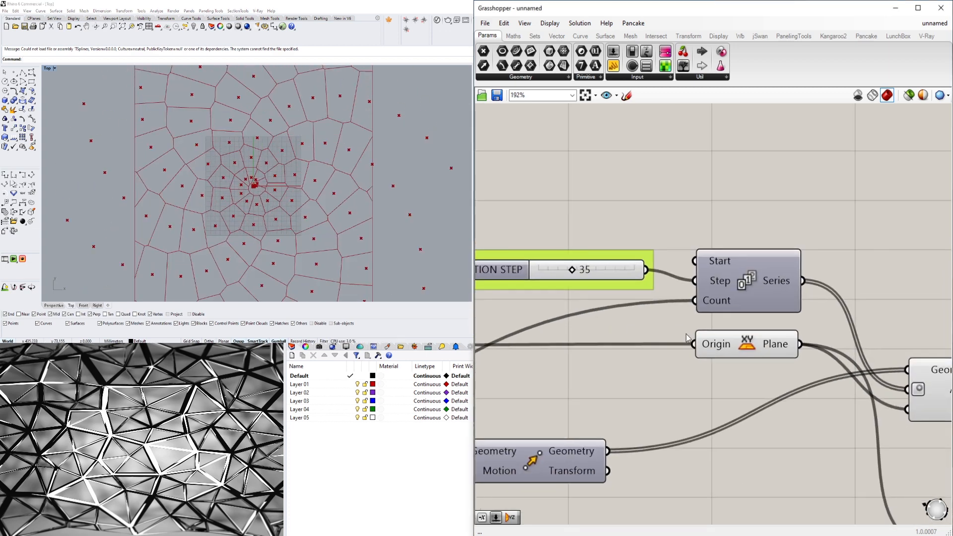
- Move the whole boundary rectangle chain up beneath the Rotate component and bring Voronoi closer to Move
{"action": "scroll", "coordinate": [817, 372], "scroll_direction": "down", "scroll_amount": 3}
{"action": "right_click_drag", "start_coordinate": [833, 407], "coordinate": [677, 358]}
{"action": "left_click_drag", "start_coordinate": [814, 377], "coordinate": [567, 297]}
{"action": "scroll", "coordinate": [644, 316], "scroll_direction": "up", "scroll_amount": 2}
{"action": "left_click_drag", "start_coordinate": [644, 315], "coordinate": [619, 258]}
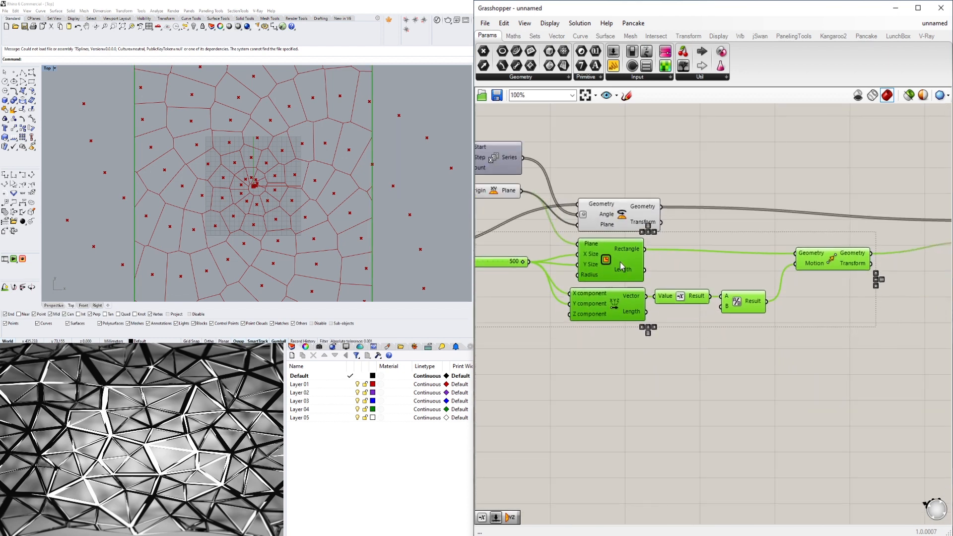
{"action": "left_click", "coordinate": [693, 354]}
{"action": "scroll", "coordinate": [707, 356], "scroll_direction": "down", "scroll_amount": 4}
{"action": "scroll", "coordinate": [850, 296], "scroll_direction": "up", "scroll_amount": 3}
{"action": "right_click_drag", "start_coordinate": [848, 293], "coordinate": [819, 306]}
{"action": "left_click_drag", "start_coordinate": [819, 306], "coordinate": [761, 295]}
{"action": "left_click", "coordinate": [790, 381]}
- Shift the 500 Number Slider down so it clears the Move component in the point chain
{"action": "scroll", "coordinate": [732, 376], "scroll_direction": "down", "scroll_amount": 3}
{"action": "right_click_drag", "start_coordinate": [534, 384], "coordinate": [734, 380]}
{"action": "scroll", "coordinate": [604, 339], "scroll_direction": "up", "scroll_amount": 4}
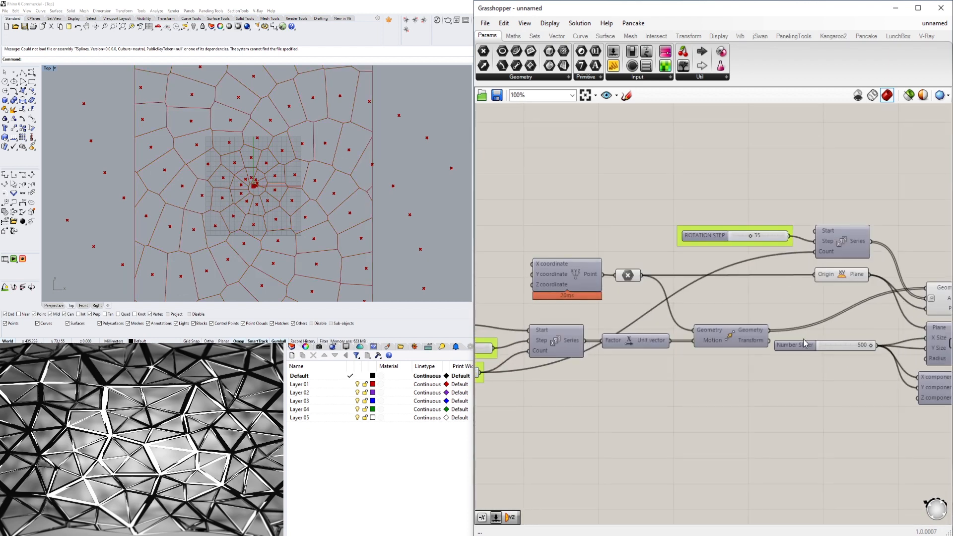
{"action": "left_click_drag", "start_coordinate": [801, 344], "coordinate": [796, 367]}
{"action": "left_click", "coordinate": [744, 395]}
- Align the Initial Gap, Distance Between Points and Number of Points sliders along their left edges
{"action": "right_click_drag", "start_coordinate": [677, 394], "coordinate": [763, 391]}
{"action": "scroll", "coordinate": [686, 316], "scroll_direction": "down", "scroll_amount": 3}
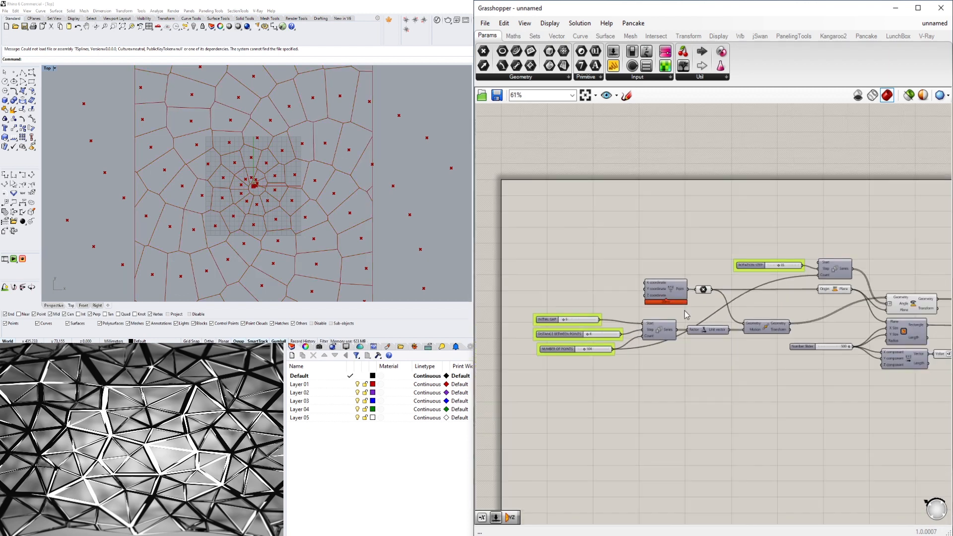
{"action": "scroll", "coordinate": [646, 347], "scroll_direction": "up", "scroll_amount": 3}
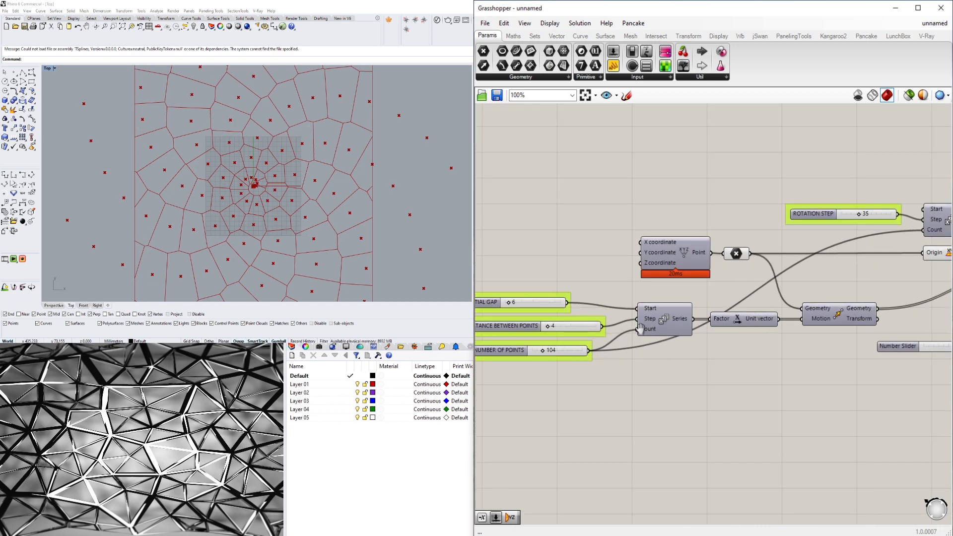
{"action": "right_click_drag", "start_coordinate": [640, 329], "coordinate": [681, 313]}
{"action": "scroll", "coordinate": [583, 338], "scroll_direction": "down", "scroll_amount": 2}
{"action": "scroll", "coordinate": [563, 336], "scroll_direction": "up", "scroll_amount": 2}
{"action": "left_click", "coordinate": [563, 336]}
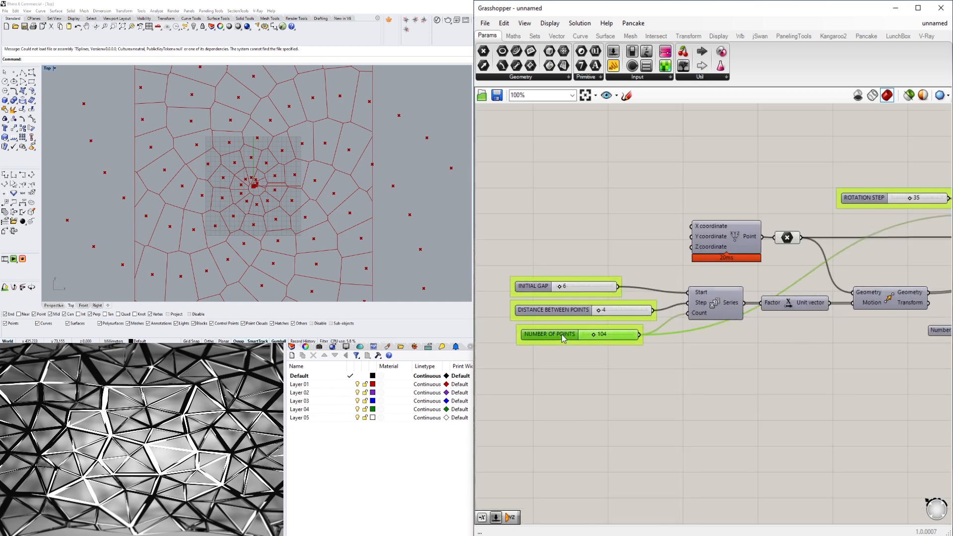
{"action": "left_click_drag", "start_coordinate": [552, 375], "coordinate": [500, 233]}
{"action": "left_click", "coordinate": [578, 346]}
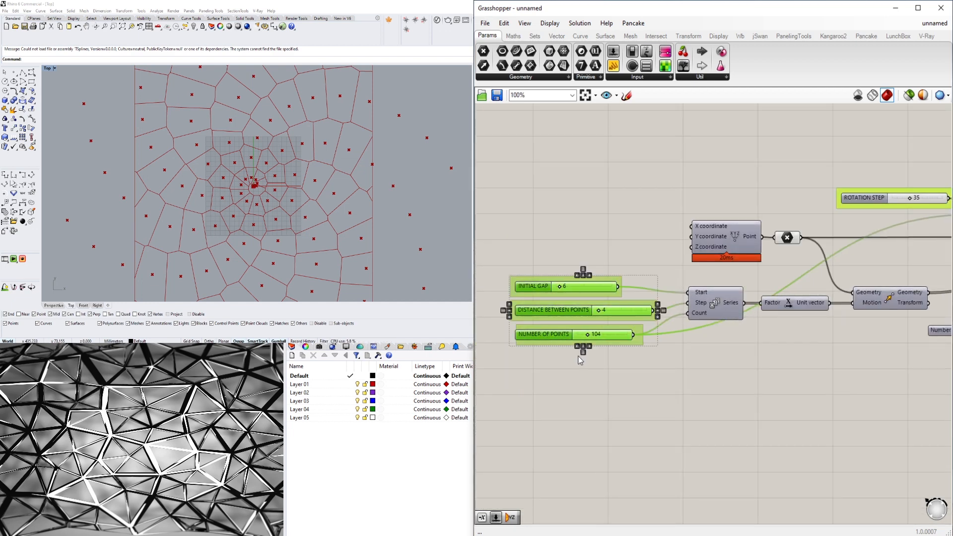
{"action": "left_click", "coordinate": [616, 382]}
- Review the definition from the point Series and its sliders through the rotation Series to Voronoi
{"action": "scroll", "coordinate": [612, 330], "scroll_direction": "up", "scroll_amount": 2}
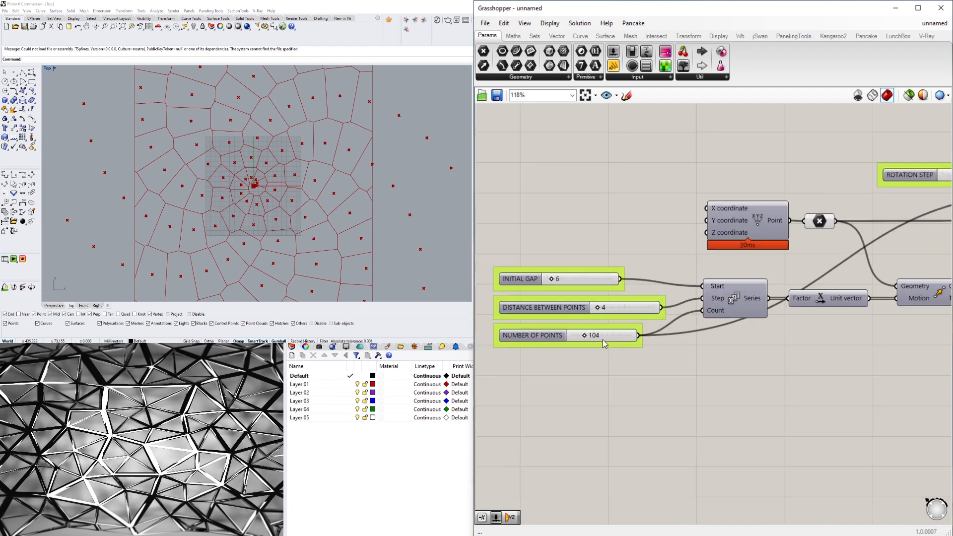
{"action": "left_click", "coordinate": [739, 301]}
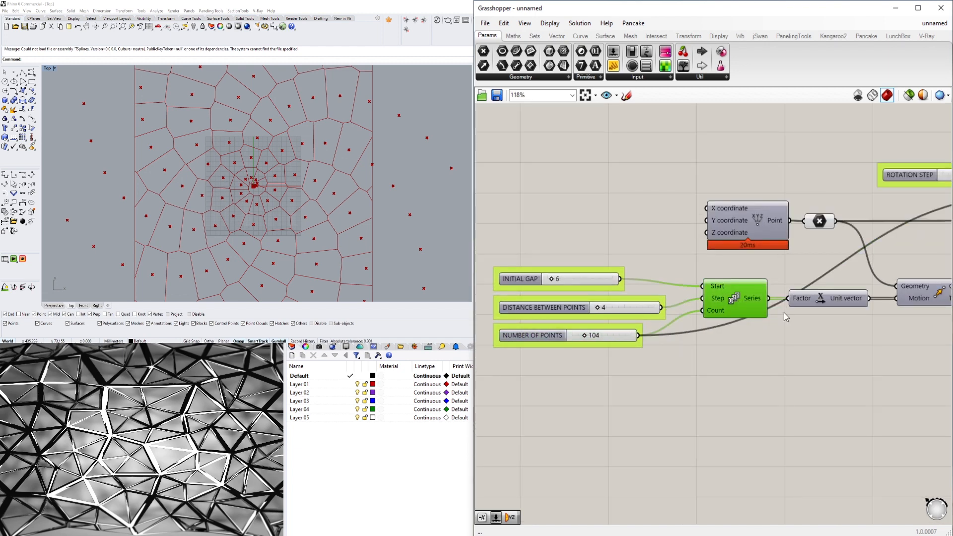
{"action": "right_click_drag", "start_coordinate": [835, 339], "coordinate": [566, 320]}
{"action": "scroll", "coordinate": [758, 347], "scroll_direction": "down", "scroll_amount": 2}
{"action": "left_click", "coordinate": [786, 205]}
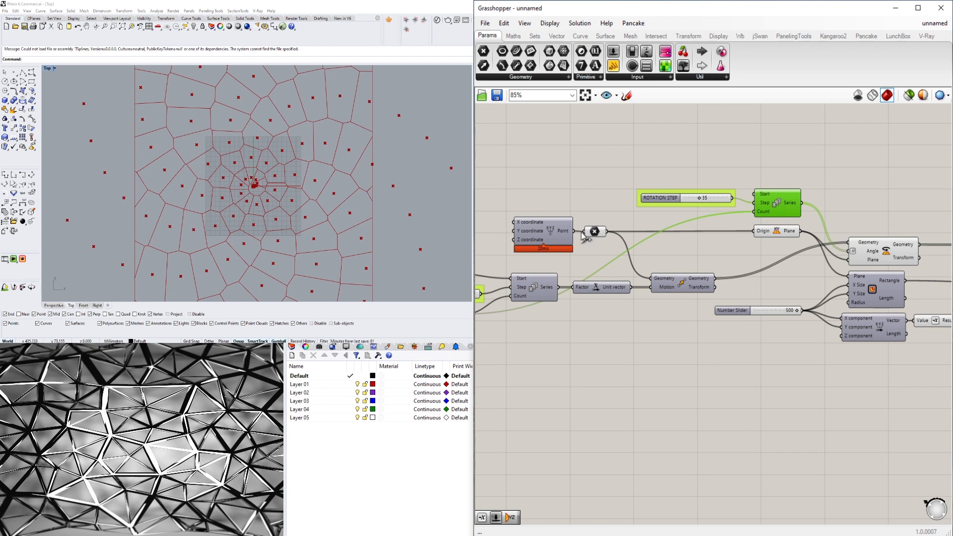
{"action": "left_click", "coordinate": [517, 297]}
{"action": "right_click_drag", "start_coordinate": [541, 311], "coordinate": [738, 304]}
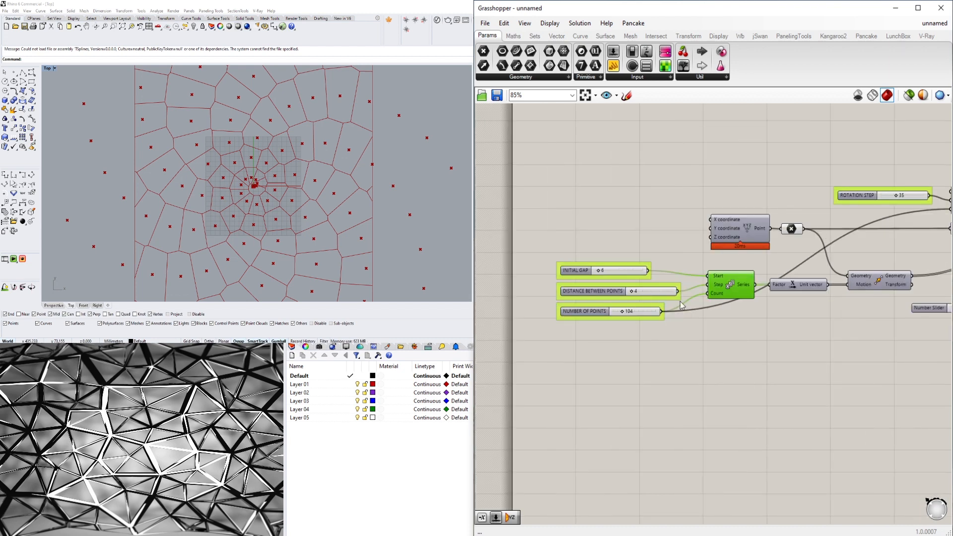
{"action": "scroll", "coordinate": [717, 300], "scroll_direction": "down", "scroll_amount": 5}
{"action": "right_click_drag", "start_coordinate": [838, 349], "coordinate": [632, 343]}
{"action": "scroll", "coordinate": [789, 313], "scroll_direction": "up", "scroll_amount": 6}
{"action": "scroll", "coordinate": [826, 327], "scroll_direction": "down", "scroll_amount": 3}
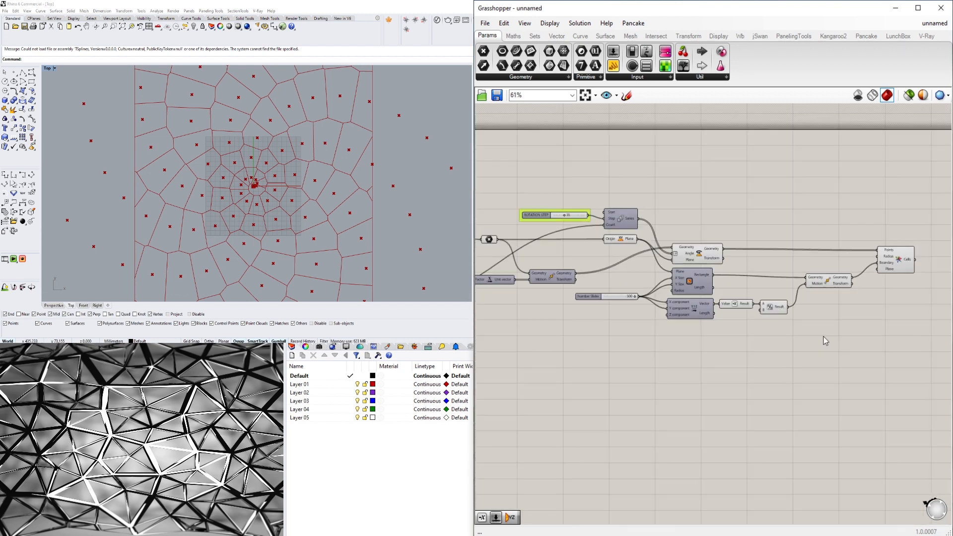
- Turn off the preview of the rotation, rectangle and move components, leaving only the Voronoi cells previewed
{"action": "left_click_drag", "start_coordinate": [825, 334], "coordinate": [628, 185]}
{"action": "middle_click", "coordinate": [627, 185]}
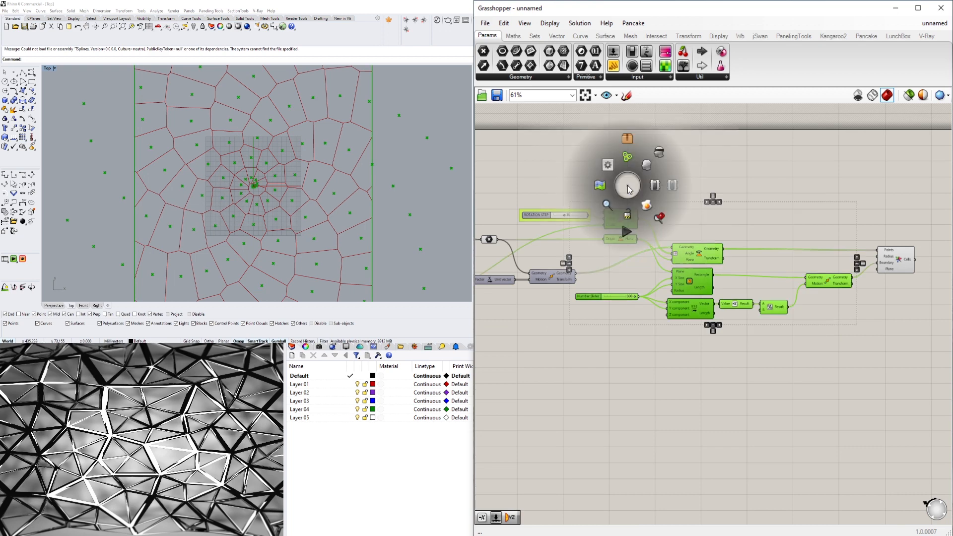
{"action": "left_click", "coordinate": [656, 154]}
{"action": "left_click", "coordinate": [743, 164]}
{"action": "right_click_drag", "start_coordinate": [864, 232], "coordinate": [723, 214]}
{"action": "left_click", "coordinate": [757, 234]}
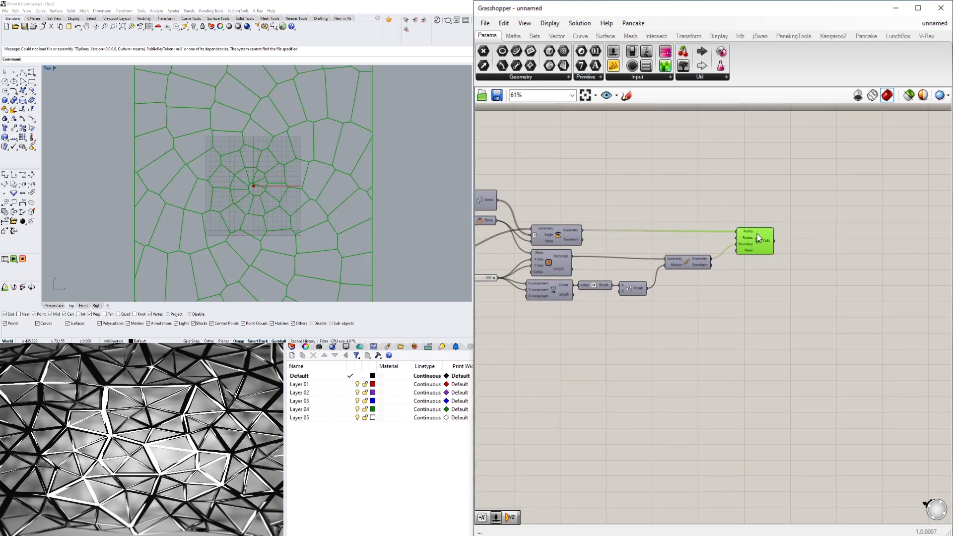
{"action": "scroll", "coordinate": [257, 174], "scroll_direction": "up", "scroll_amount": 2}
{"action": "scroll", "coordinate": [257, 174], "scroll_direction": "down", "scroll_amount": 4}
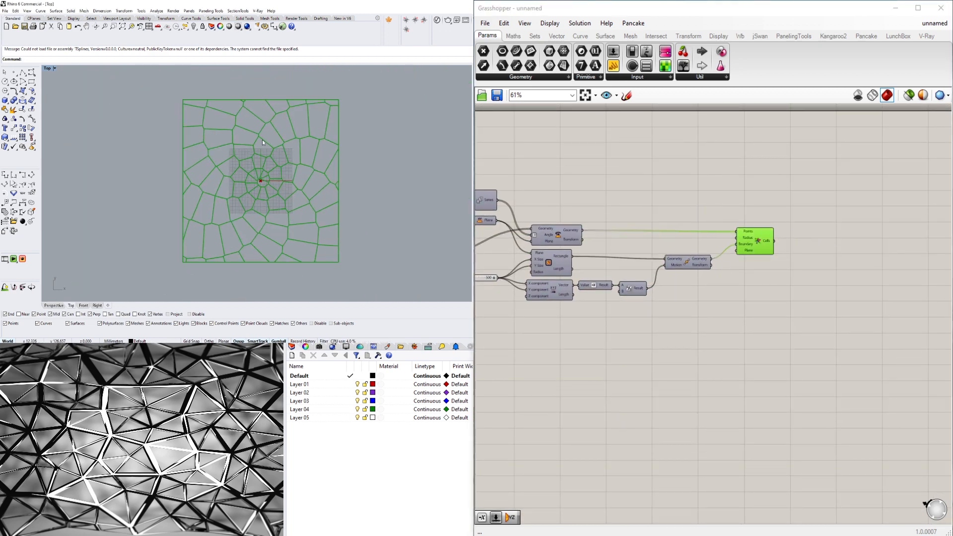
- Hide the grid and construction plane axes in the Top viewport and set its background to a white Solid Color
{"action": "left_click", "coordinate": [345, 347]}
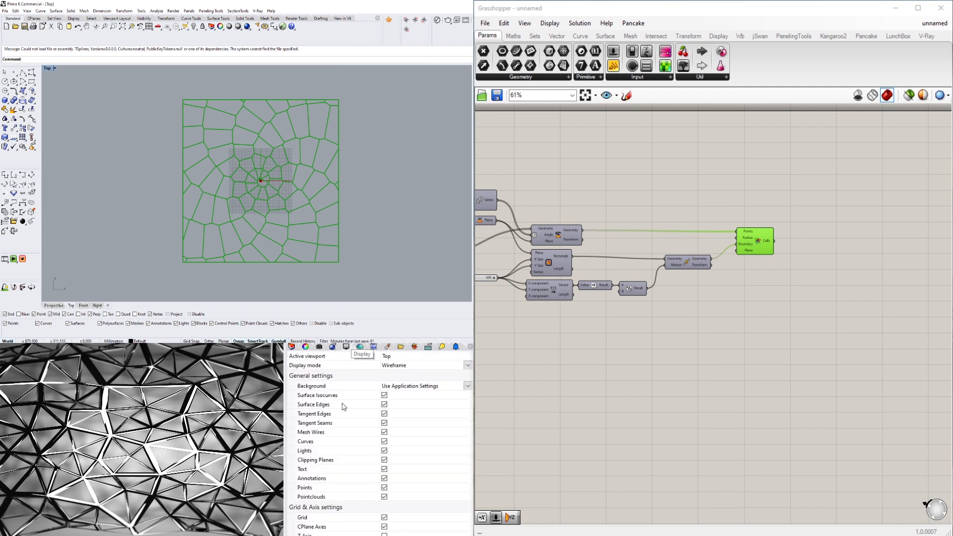
{"action": "left_click", "coordinate": [384, 518]}
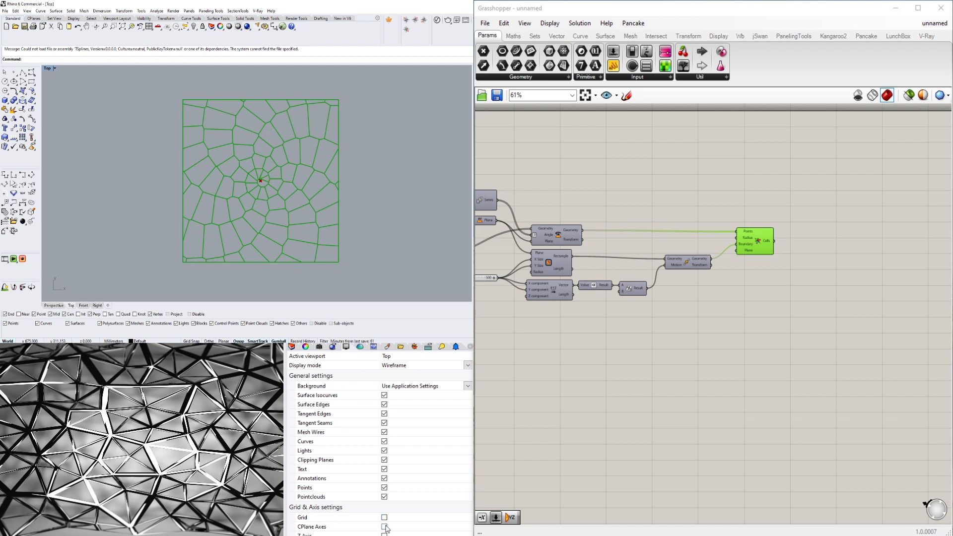
{"action": "left_click", "coordinate": [424, 386]}
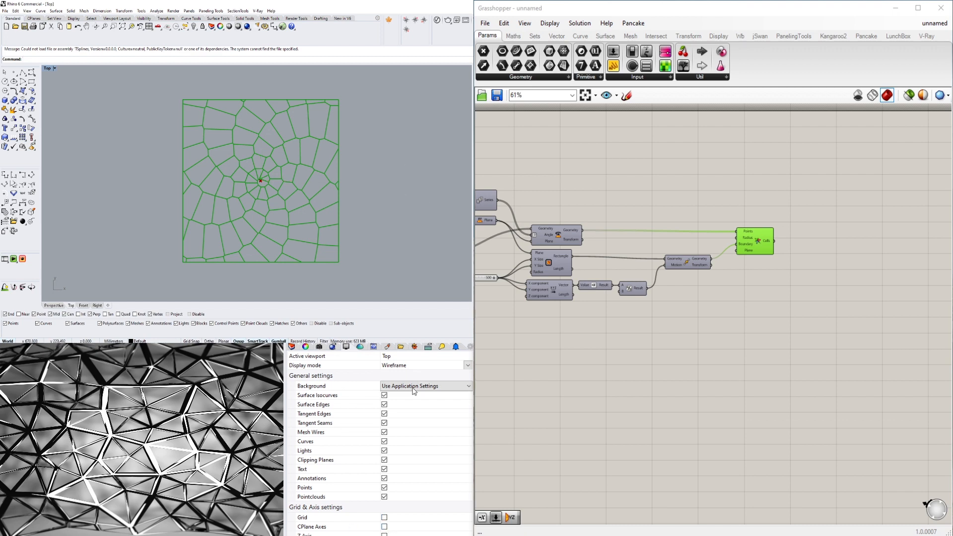
{"action": "left_click", "coordinate": [397, 400]}
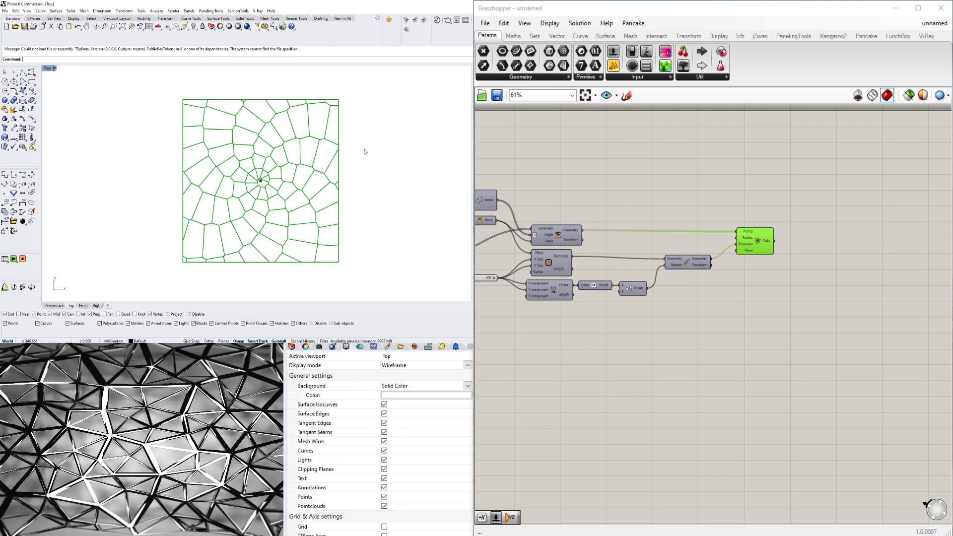
{"action": "left_click", "coordinate": [758, 363]}
{"action": "scroll", "coordinate": [255, 163], "scroll_direction": "up", "scroll_amount": 4}
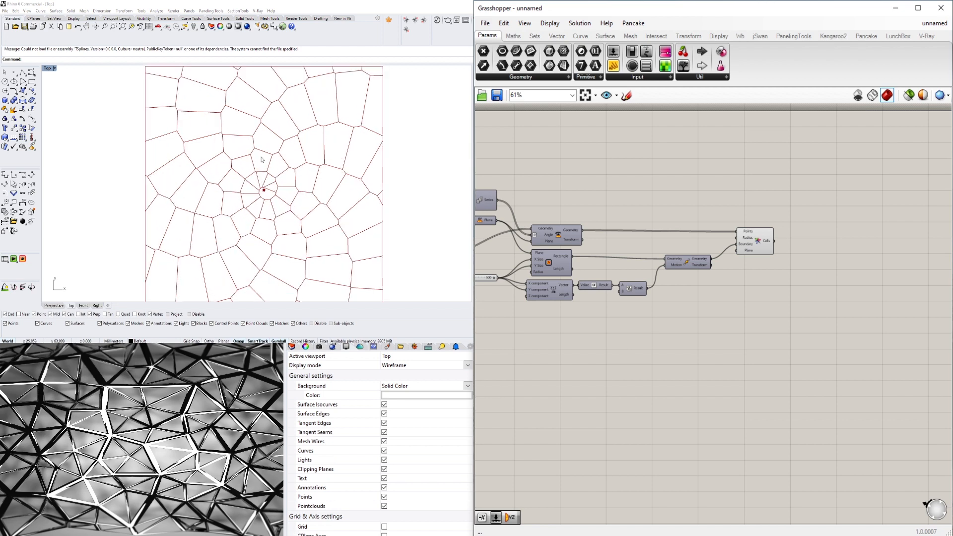
{"action": "scroll", "coordinate": [250, 156], "scroll_direction": "down", "scroll_amount": 4}
{"action": "left_click", "coordinate": [756, 237]}
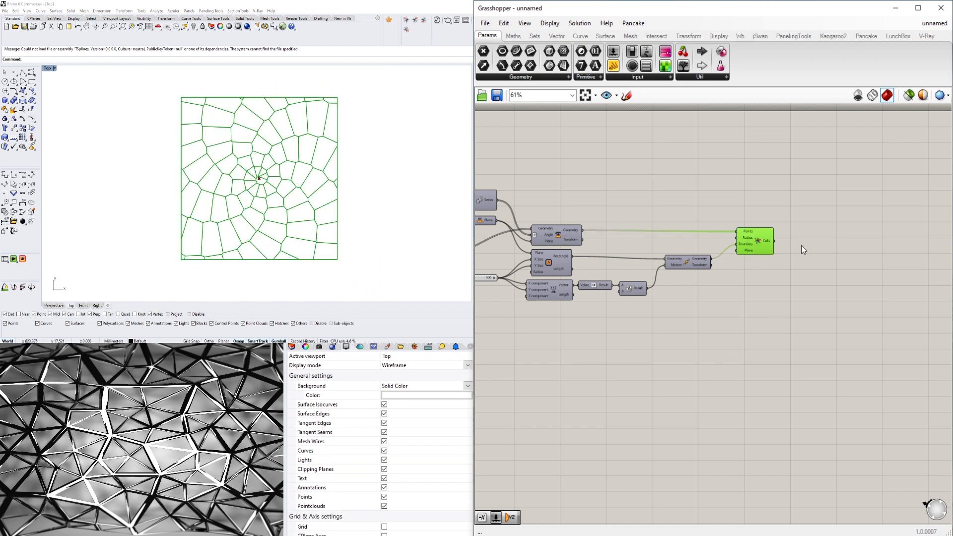
- Try a Boundary Surfaces component on the Voronoi Cells output and delete it again
{"action": "scroll", "coordinate": [799, 232], "scroll_direction": "up", "scroll_amount": 3}
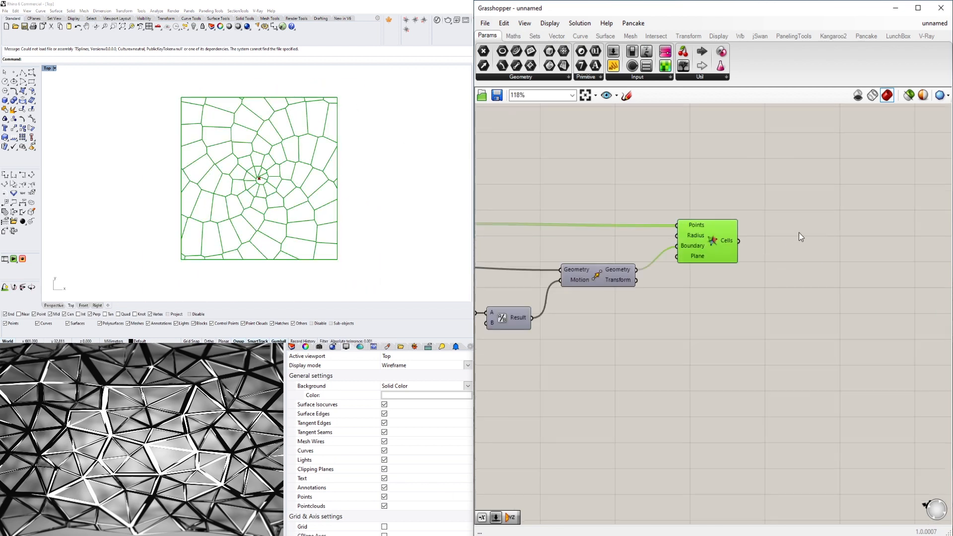
{"action": "double_click", "coordinate": [778, 236]}
{"action": "type", "text": "BOUND"}
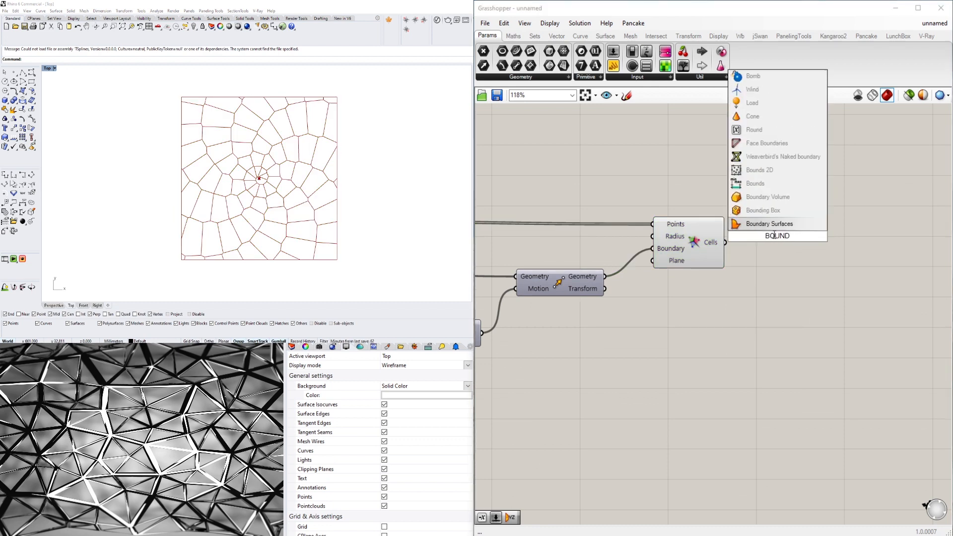
{"action": "key", "text": "Return"}
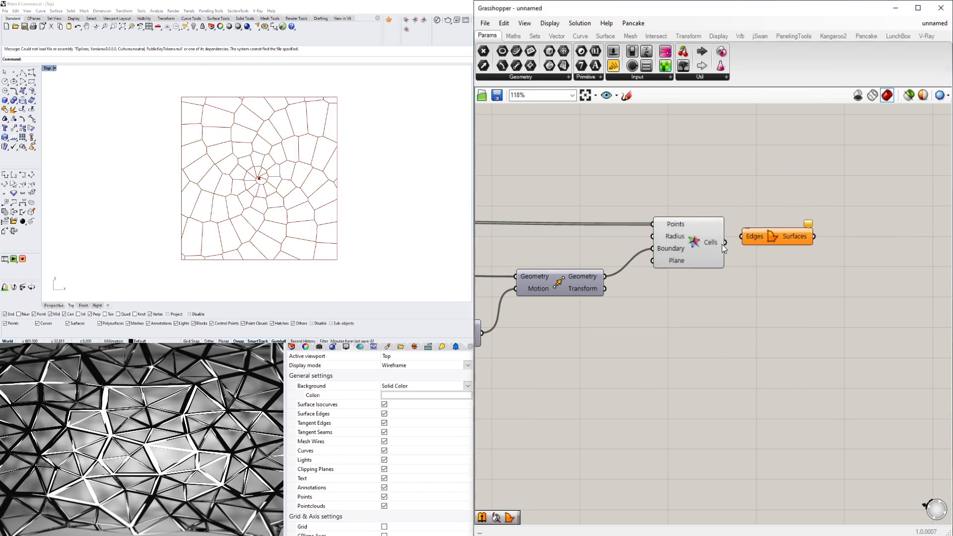
{"action": "left_click_drag", "start_coordinate": [724, 243], "coordinate": [778, 241]}
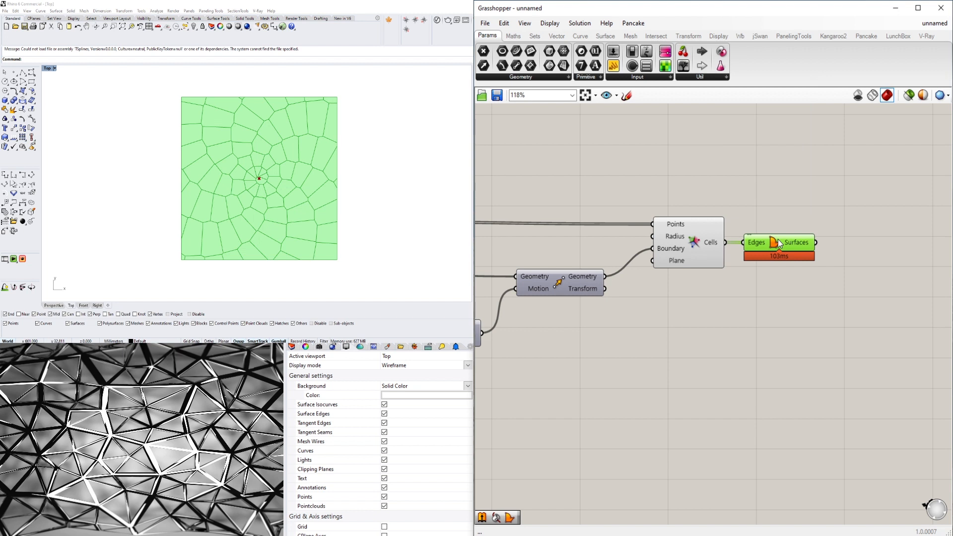
{"action": "key", "text": "Delete"}
- Add an Offset Curve component and connect the Voronoi Cells output to its Curve input
{"action": "double_click", "coordinate": [773, 241]}
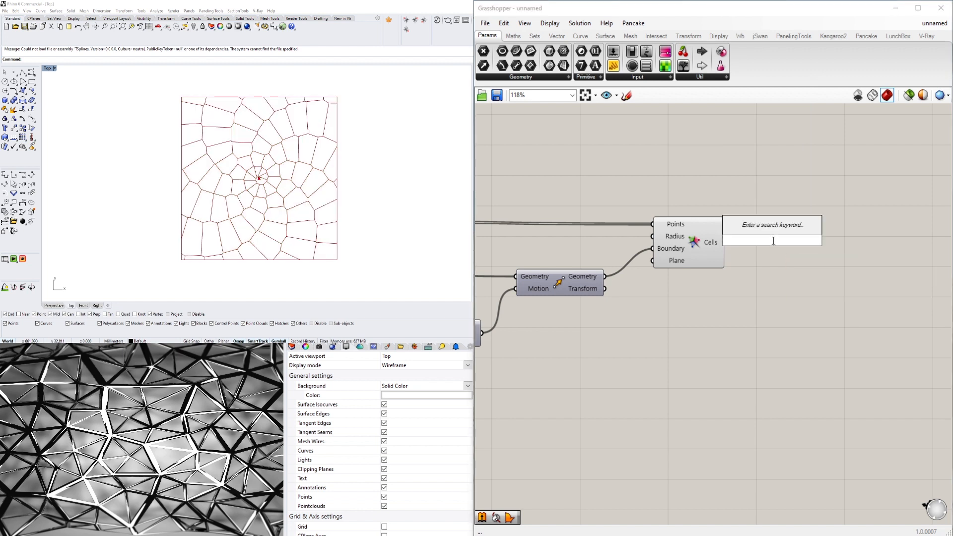
{"action": "type", "text": "off"}
{"action": "left_click", "coordinate": [758, 227]}
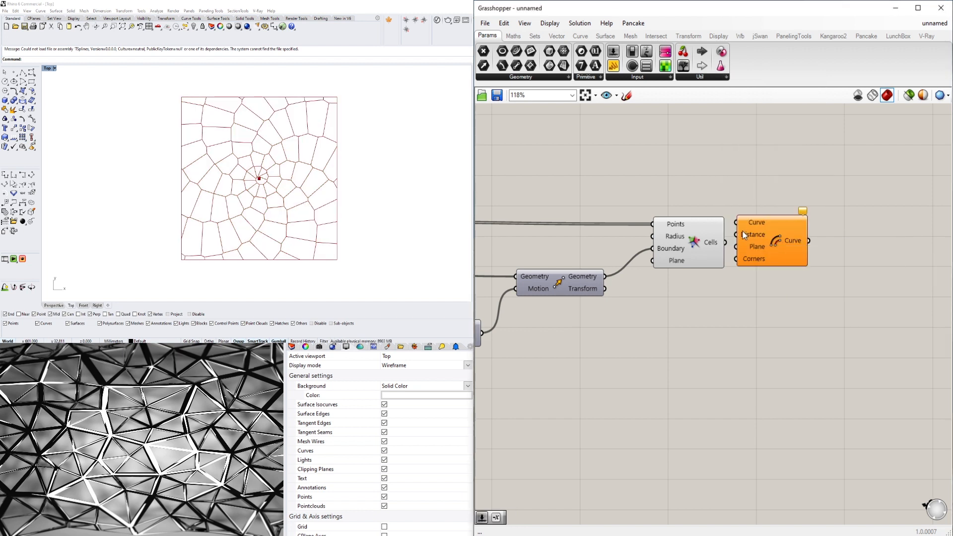
{"action": "left_click_drag", "start_coordinate": [725, 242], "coordinate": [736, 222]}
{"action": "left_click_drag", "start_coordinate": [787, 257], "coordinate": [824, 305]}
{"action": "scroll", "coordinate": [299, 151], "scroll_direction": "up", "scroll_amount": 15}
{"action": "scroll", "coordinate": [299, 151], "scroll_direction": "down", "scroll_amount": 5}
{"action": "left_click", "coordinate": [277, 166]}
{"action": "scroll", "coordinate": [282, 163], "scroll_direction": "up", "scroll_amount": 10}
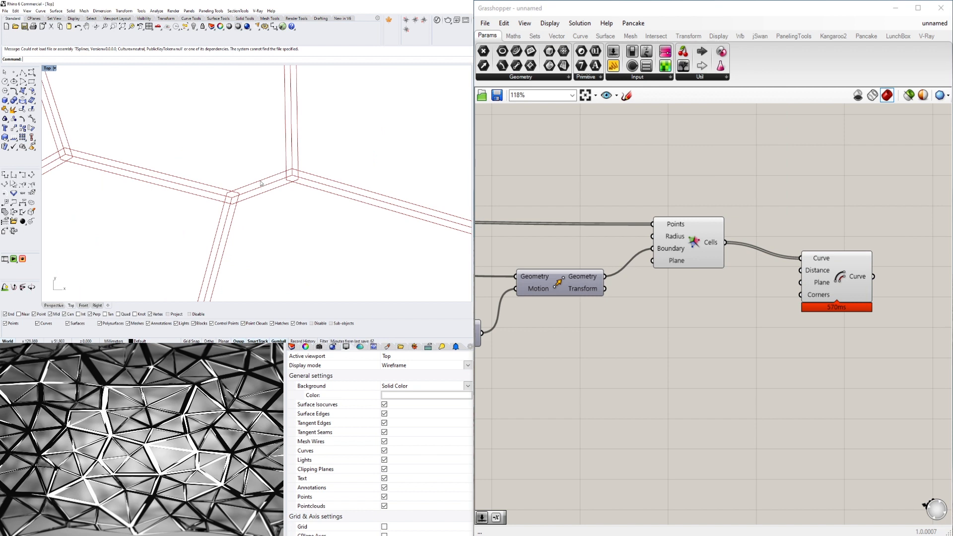
- Add a Negative component fed by a 1.5 Number Slider and connect its Result to the offset's Distance input
{"action": "double_click", "coordinate": [665, 314]}
{"action": "type", "text": "NEG"}
{"action": "left_click", "coordinate": [662, 301]}
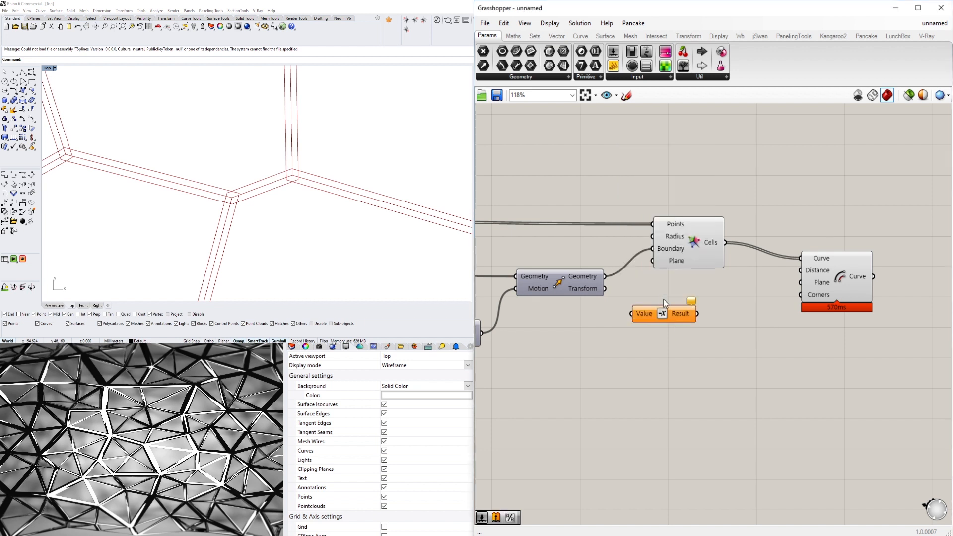
{"action": "left_click_drag", "start_coordinate": [663, 302], "coordinate": [717, 310]}
{"action": "left_click", "coordinate": [557, 339]}
{"action": "double_click", "coordinate": [556, 338]}
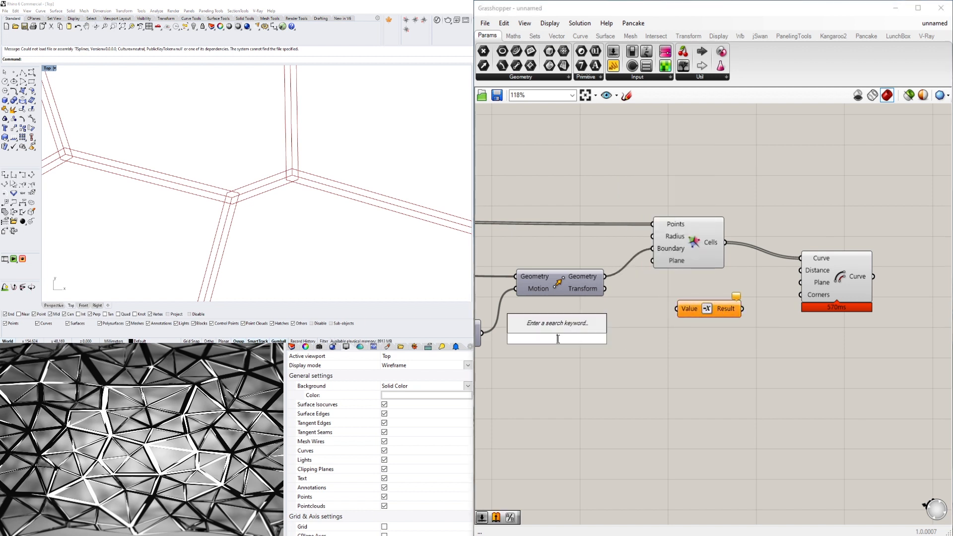
{"action": "type", "text": "1.5"}
{"action": "key", "text": "Return"}
{"action": "left_click_drag", "start_coordinate": [617, 339], "coordinate": [655, 341]}
{"action": "left_click_drag", "start_coordinate": [662, 382], "coordinate": [530, 329]}
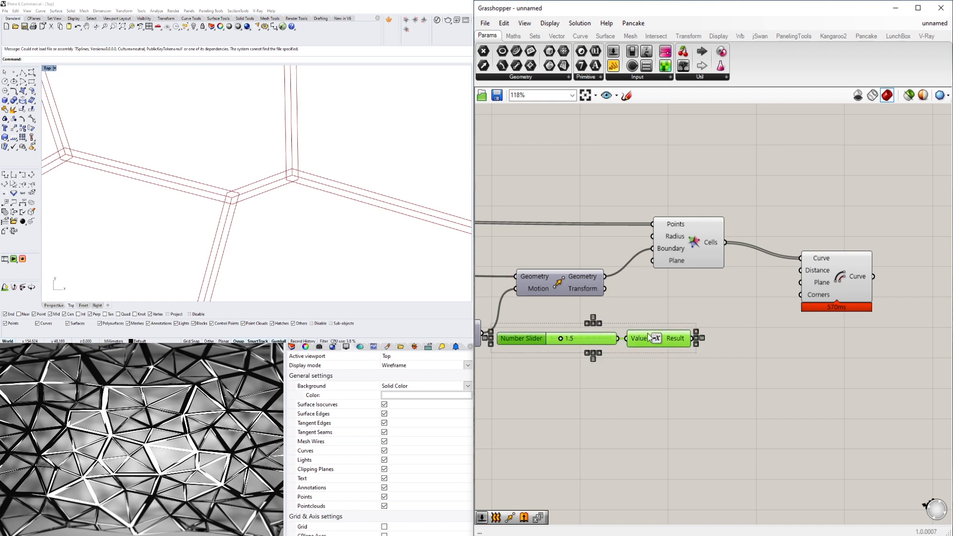
{"action": "left_click_drag", "start_coordinate": [648, 334], "coordinate": [800, 270]}
{"action": "left_click", "coordinate": [707, 342]}
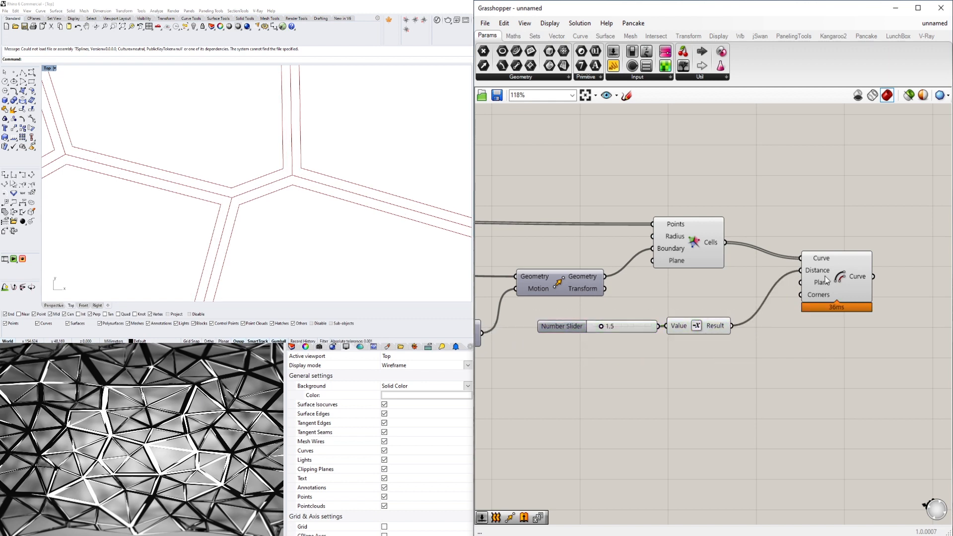
- Set the offset distance slider to 2.8 and inspect the offset cells around the spiral centre
{"action": "scroll", "coordinate": [651, 312], "scroll_direction": "up", "scroll_amount": 3}
{"action": "left_click_drag", "start_coordinate": [572, 329], "coordinate": [584, 330]}
{"action": "scroll", "coordinate": [191, 149], "scroll_direction": "down", "scroll_amount": 5}
{"action": "scroll", "coordinate": [190, 147], "scroll_direction": "up", "scroll_amount": 5}
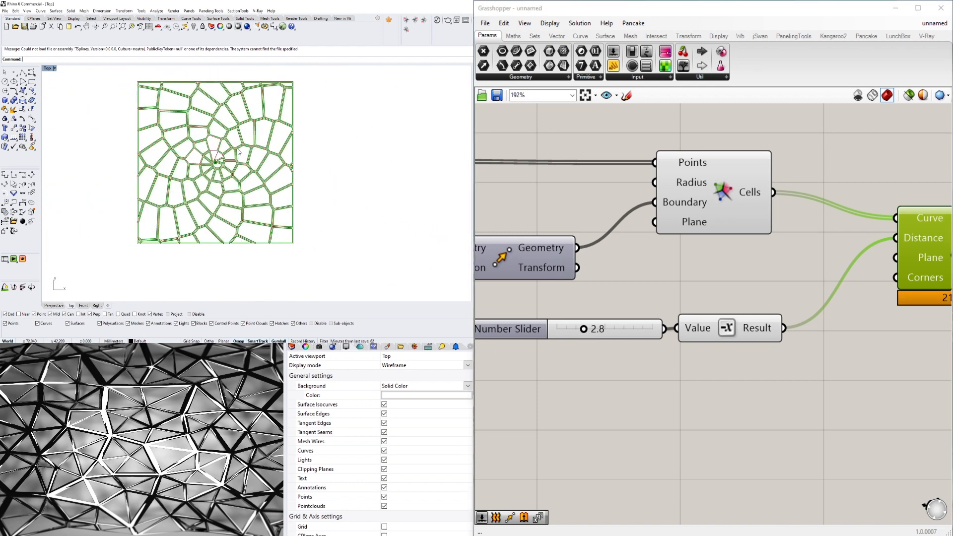
{"action": "scroll", "coordinate": [190, 152], "scroll_direction": "up", "scroll_amount": 4}
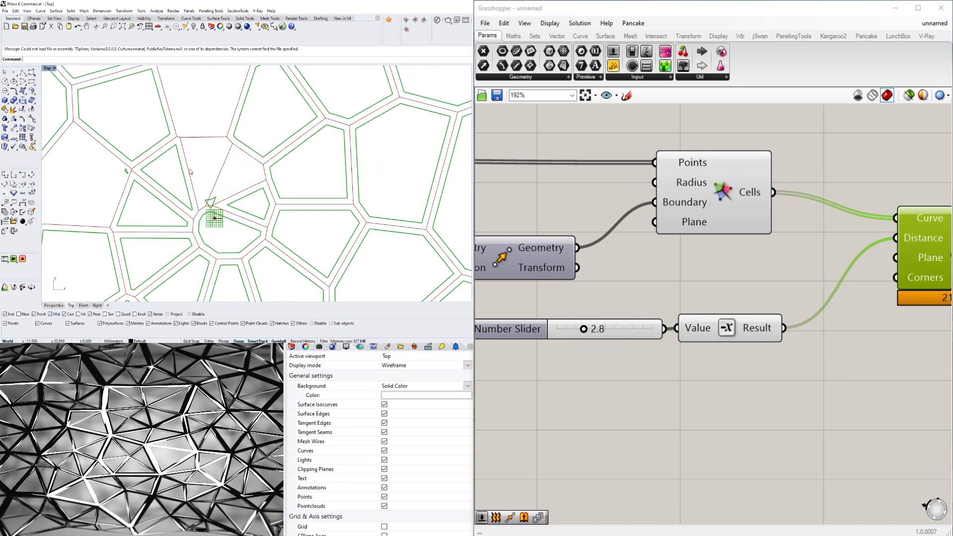
{"action": "scroll", "coordinate": [209, 141], "scroll_direction": "down", "scroll_amount": 3}
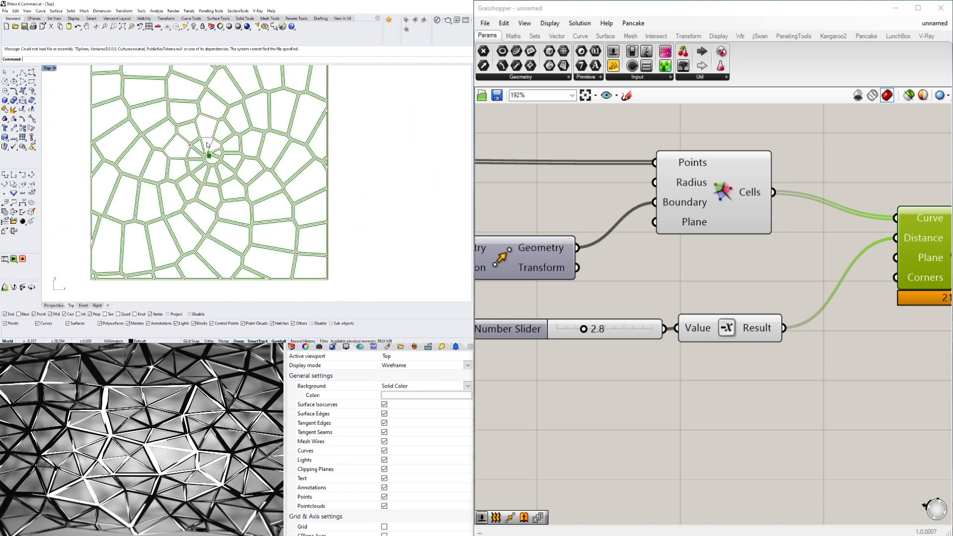
{"action": "scroll", "coordinate": [191, 150], "scroll_direction": "up", "scroll_amount": 5}
{"action": "scroll", "coordinate": [737, 314], "scroll_direction": "down", "scroll_amount": 3}
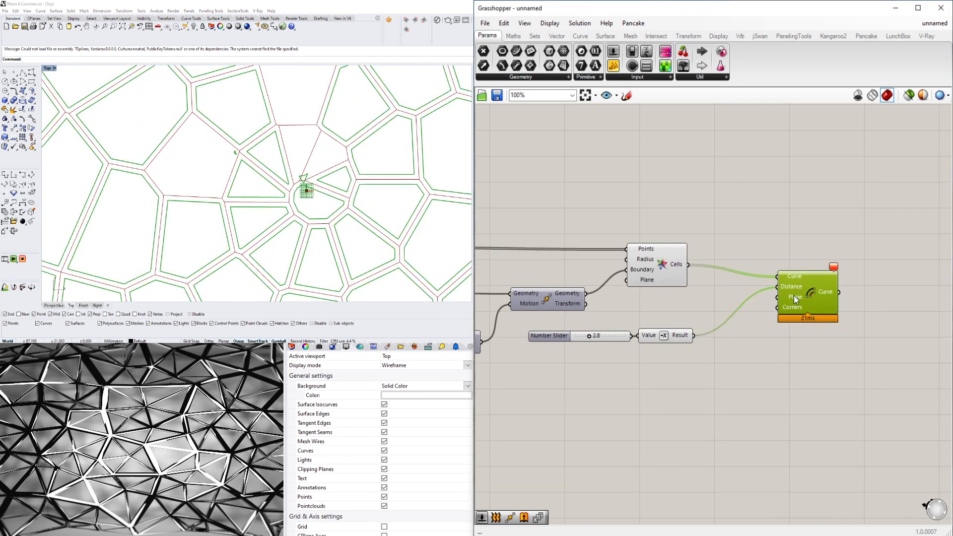
- Connect the output of the upstream Plane component to the Plane input of Offset Curve and check the central cells
{"action": "scroll", "coordinate": [794, 296], "scroll_direction": "down", "scroll_amount": 3}
{"action": "left_click_drag", "start_coordinate": [593, 261], "coordinate": [927, 300]}
{"action": "right_click_drag", "start_coordinate": [926, 348], "coordinate": [778, 342]}
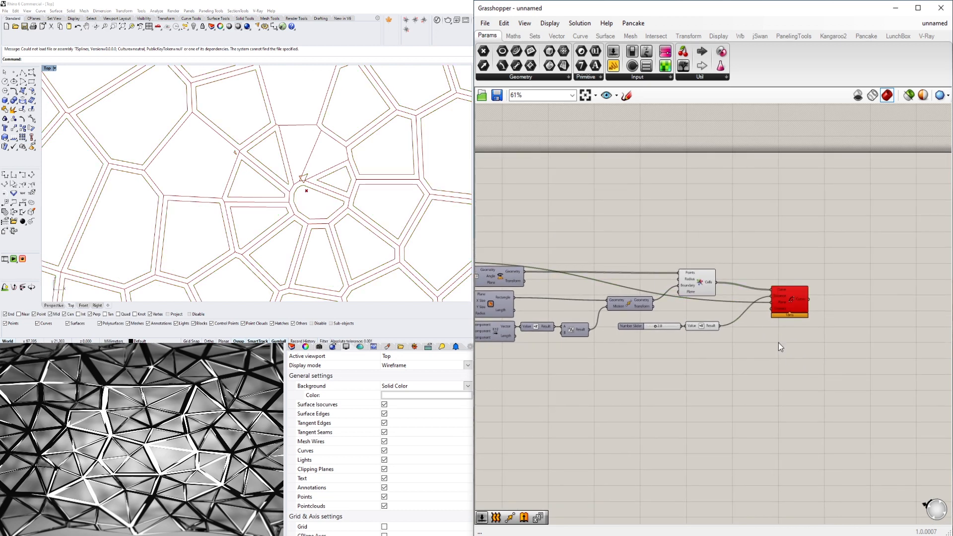
{"action": "scroll", "coordinate": [235, 179], "scroll_direction": "down", "scroll_amount": 5}
{"action": "scroll", "coordinate": [235, 178], "scroll_direction": "up", "scroll_amount": 3}
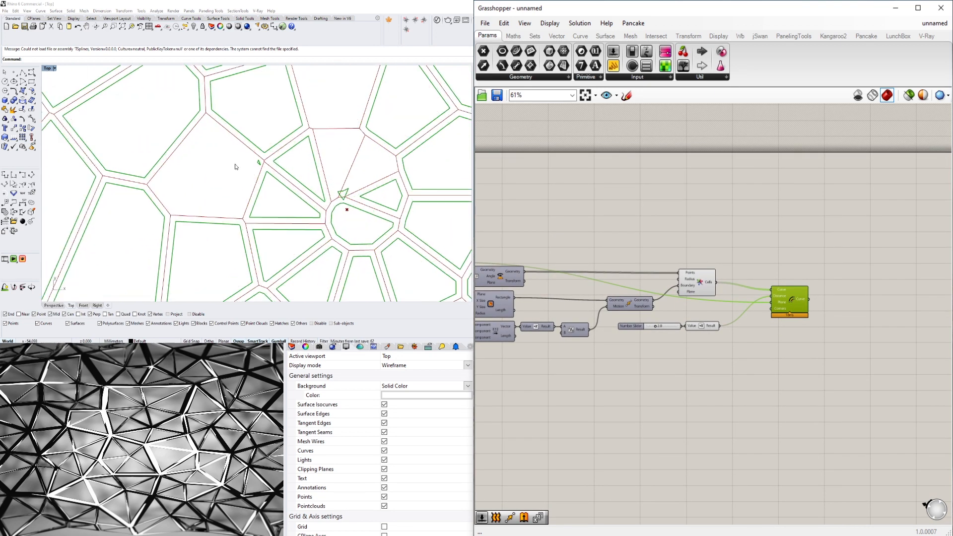
{"action": "scroll", "coordinate": [239, 164], "scroll_direction": "down", "scroll_amount": 6}
{"action": "scroll", "coordinate": [659, 326], "scroll_direction": "up", "scroll_amount": 8}
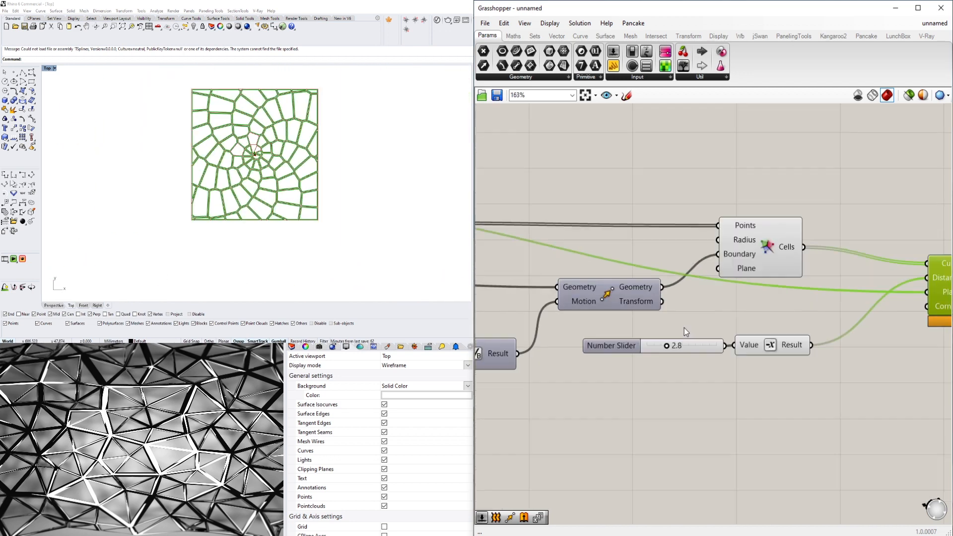
- Set the offset distance slider to 1.0 and inspect the offset cells near the centre
{"action": "left_click_drag", "start_coordinate": [648, 369], "coordinate": [603, 369]}
{"action": "scroll", "coordinate": [272, 157], "scroll_direction": "up", "scroll_amount": 4}
{"action": "scroll", "coordinate": [227, 139], "scroll_direction": "up", "scroll_amount": 4}
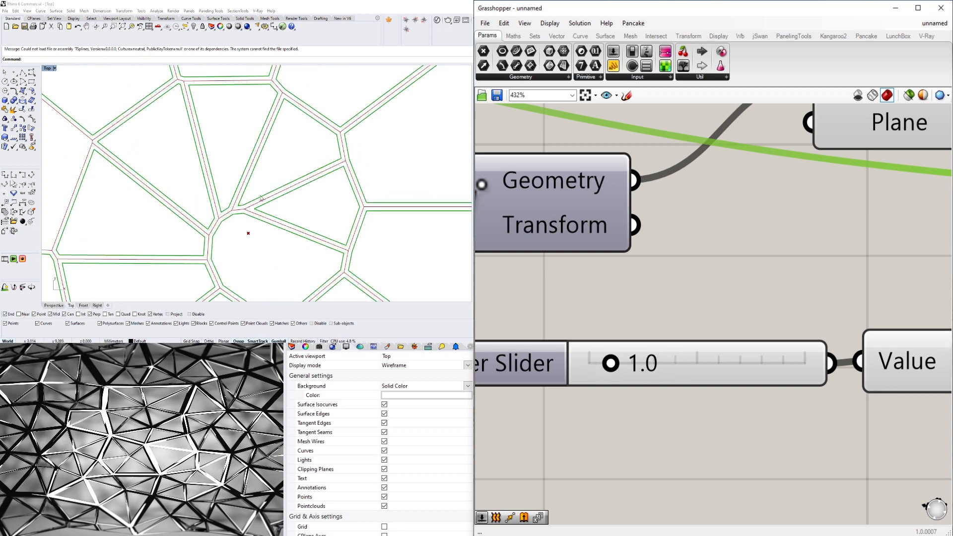
{"action": "scroll", "coordinate": [260, 198], "scroll_direction": "down", "scroll_amount": 6}
{"action": "scroll", "coordinate": [233, 187], "scroll_direction": "up", "scroll_amount": 5}
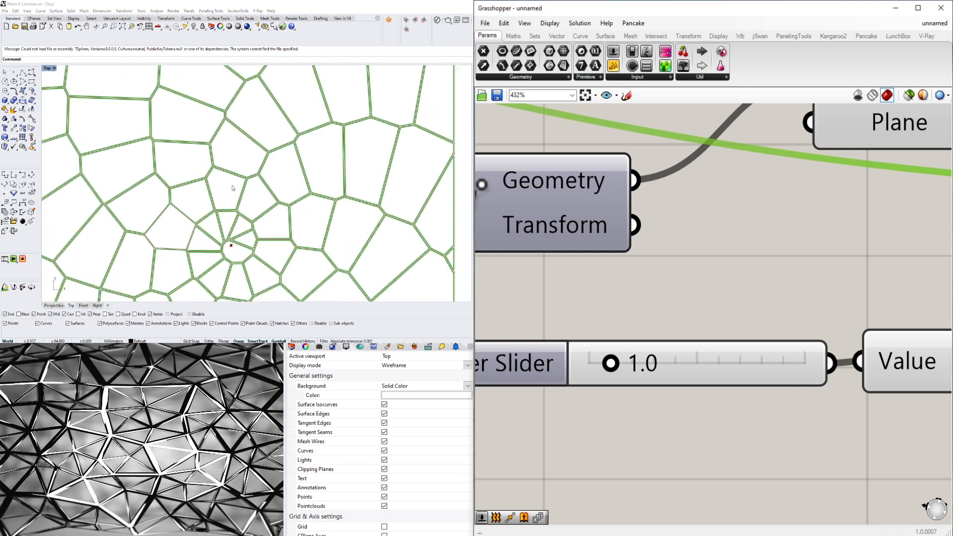
{"action": "scroll", "coordinate": [232, 188], "scroll_direction": "down", "scroll_amount": 5}
{"action": "scroll", "coordinate": [184, 222], "scroll_direction": "up", "scroll_amount": 10}
{"action": "scroll", "coordinate": [686, 273], "scroll_direction": "down", "scroll_amount": 7}
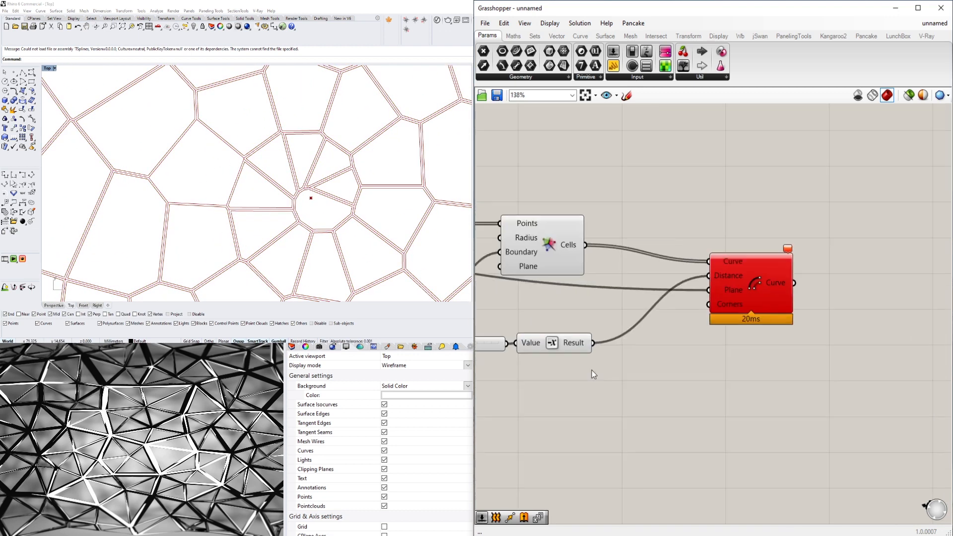
- Delete the Offset Curve component and make room beside Voronoi for a different approach
{"action": "left_click", "coordinate": [724, 318]}
{"action": "key", "text": "Delete"}
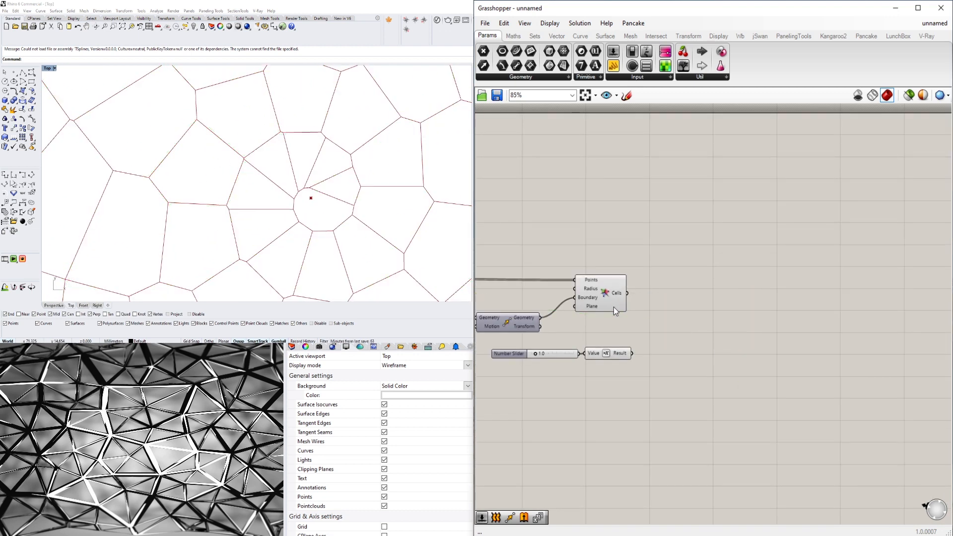
{"action": "left_click", "coordinate": [606, 296]}
{"action": "right_click_drag", "start_coordinate": [733, 317], "coordinate": [835, 282]}
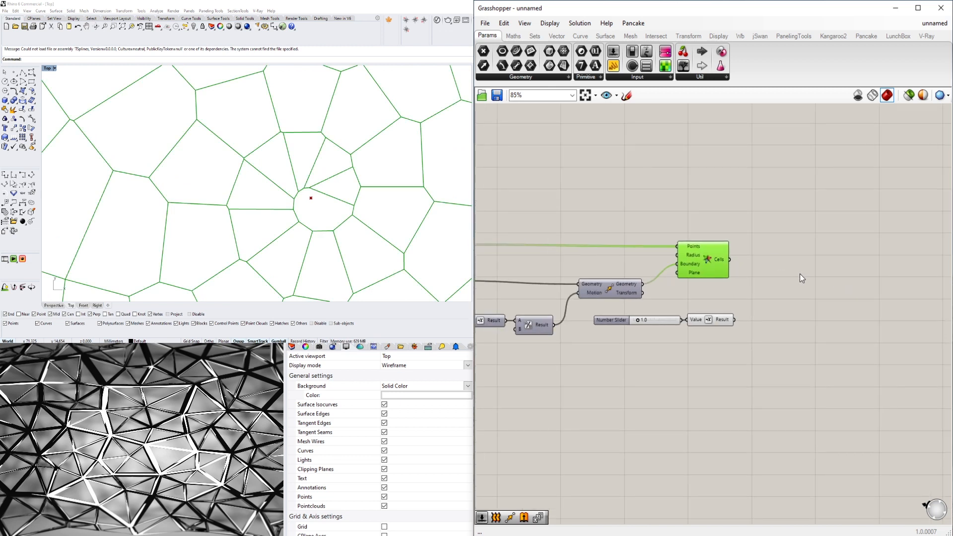
- Add an Area component beside Voronoi, feed it the Cells output and inspect the cell centroids
{"action": "double_click", "coordinate": [822, 303]}
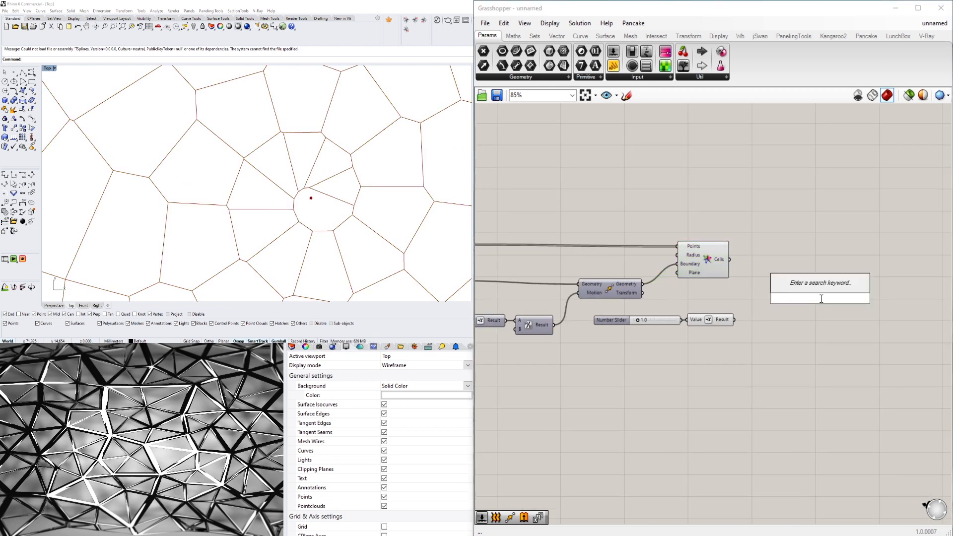
{"action": "type", "text": "AREA"}
{"action": "left_click", "coordinate": [800, 285]}
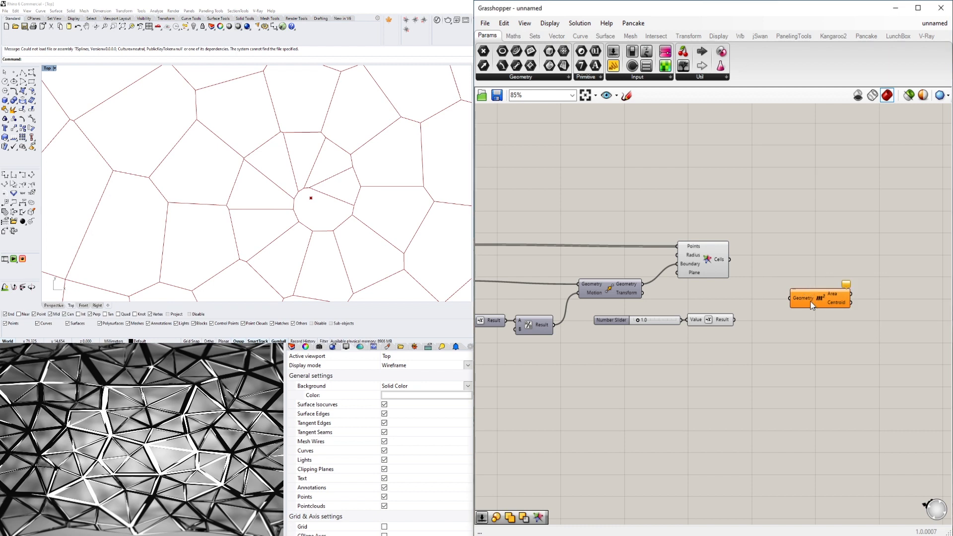
{"action": "left_click_drag", "start_coordinate": [810, 300], "coordinate": [782, 236]}
{"action": "left_click", "coordinate": [685, 263]}
{"action": "left_click", "coordinate": [805, 234]}
{"action": "scroll", "coordinate": [232, 219], "scroll_direction": "down", "scroll_amount": 10}
{"action": "scroll", "coordinate": [240, 201], "scroll_direction": "up", "scroll_amount": 6}
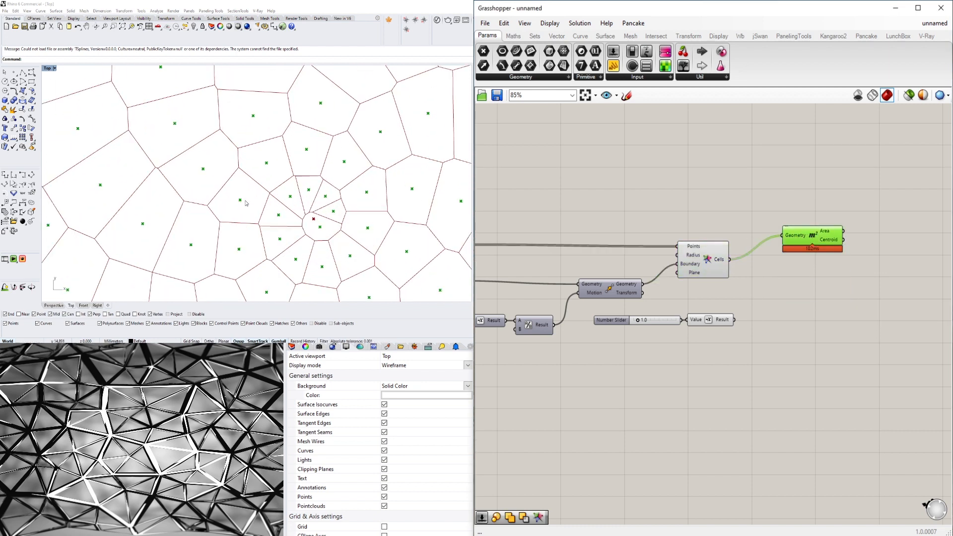
- Add a Scale component beside Area and feed the Centroid output into its Center input
{"action": "right_click_drag", "start_coordinate": [794, 322], "coordinate": [697, 284]}
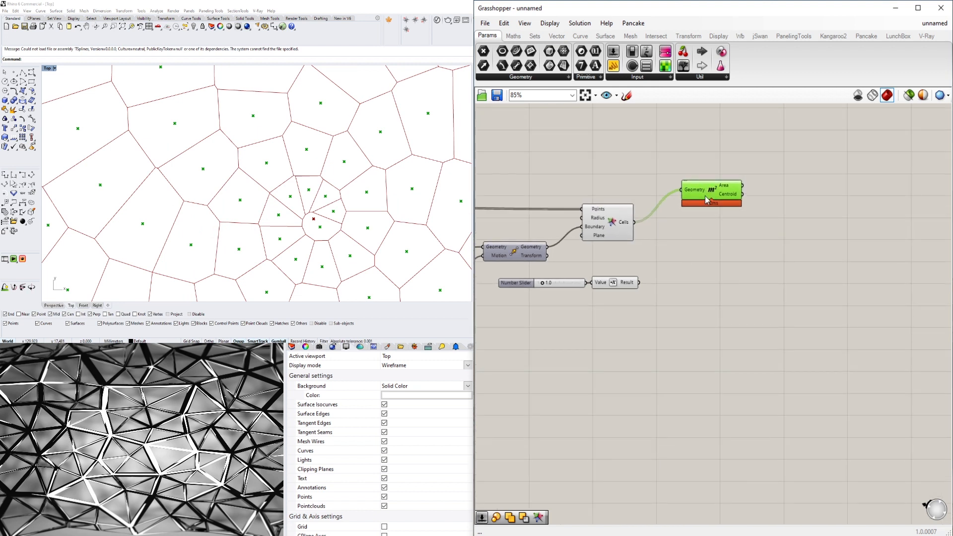
{"action": "double_click", "coordinate": [740, 257]}
{"action": "type", "text": "SCA"}
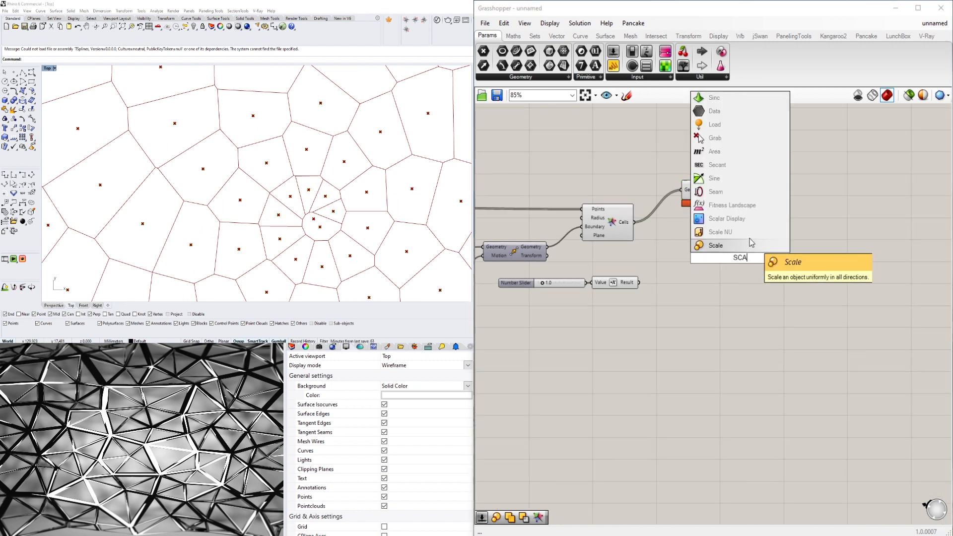
{"action": "left_click", "coordinate": [726, 246]}
{"action": "left_click_drag", "start_coordinate": [727, 260], "coordinate": [813, 223]}
{"action": "left_click_drag", "start_coordinate": [742, 194], "coordinate": [818, 238]}
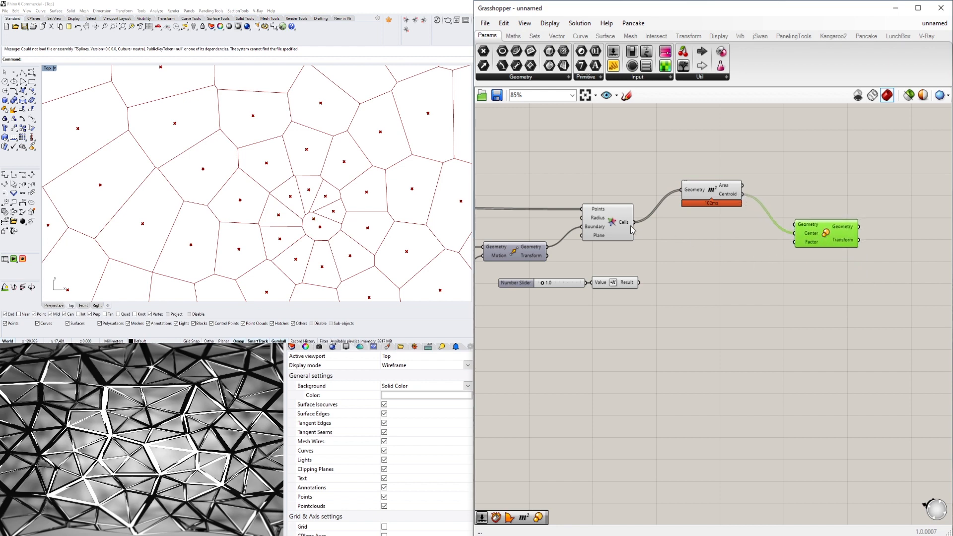
- Connect the Voronoi Cells output to Scale's Geometry input and inspect the scaled cells around the centre
{"action": "left_click", "coordinate": [618, 229]}
{"action": "left_click_drag", "start_coordinate": [634, 222], "coordinate": [798, 227]}
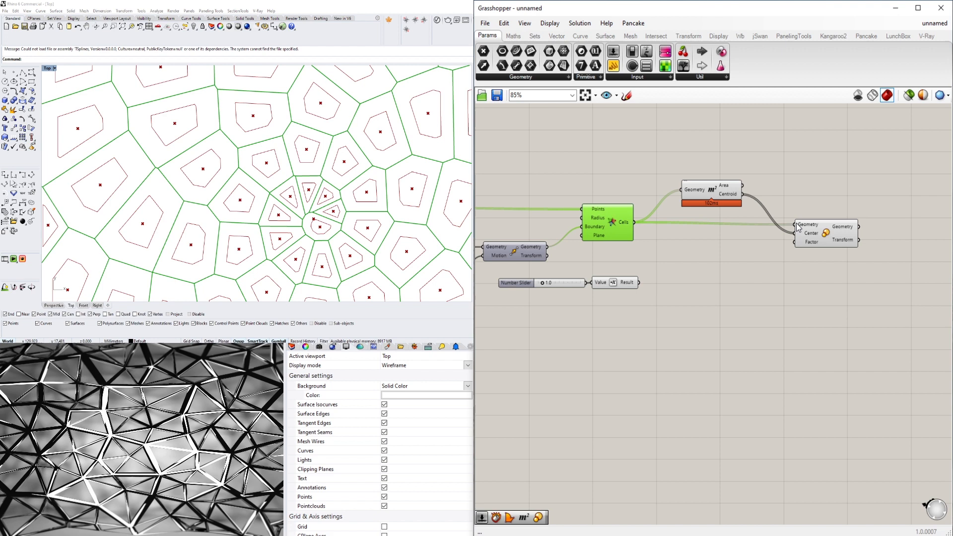
{"action": "left_click", "coordinate": [815, 201]}
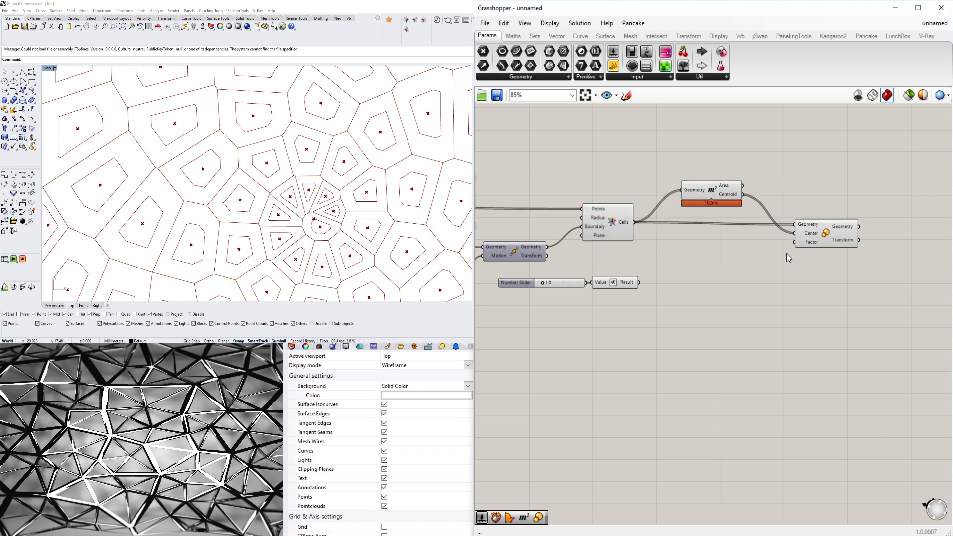
{"action": "scroll", "coordinate": [260, 174], "scroll_direction": "down", "scroll_amount": 5}
{"action": "scroll", "coordinate": [308, 133], "scroll_direction": "up", "scroll_amount": 10}
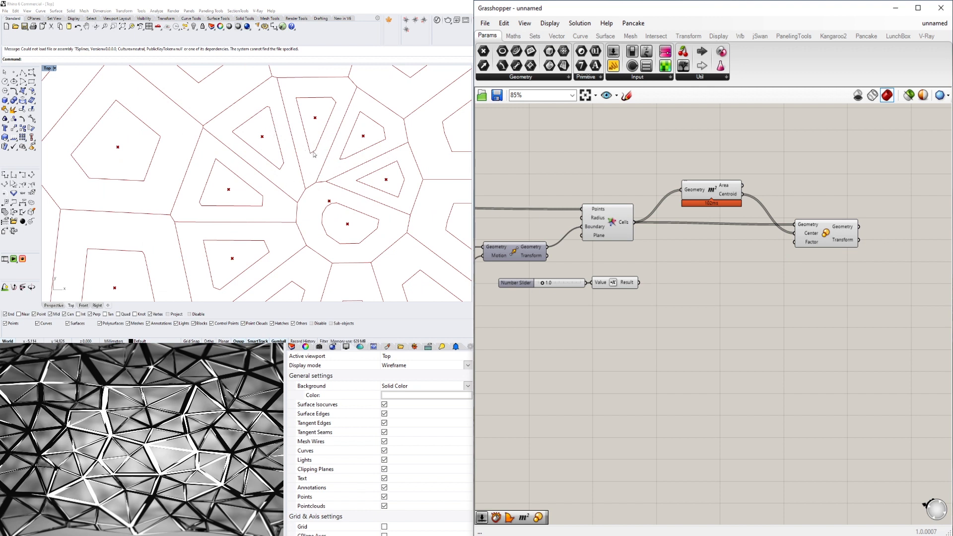
- Delete the leftover offset distance slider and its Negative component below Voronoi
{"action": "double_click", "coordinate": [714, 269]}
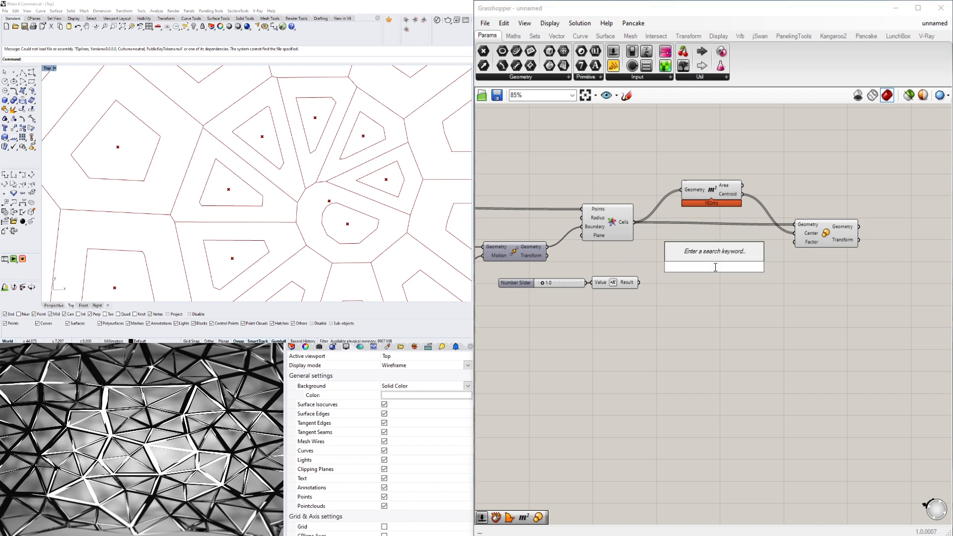
{"action": "left_click_drag", "start_coordinate": [666, 337], "coordinate": [567, 276]}
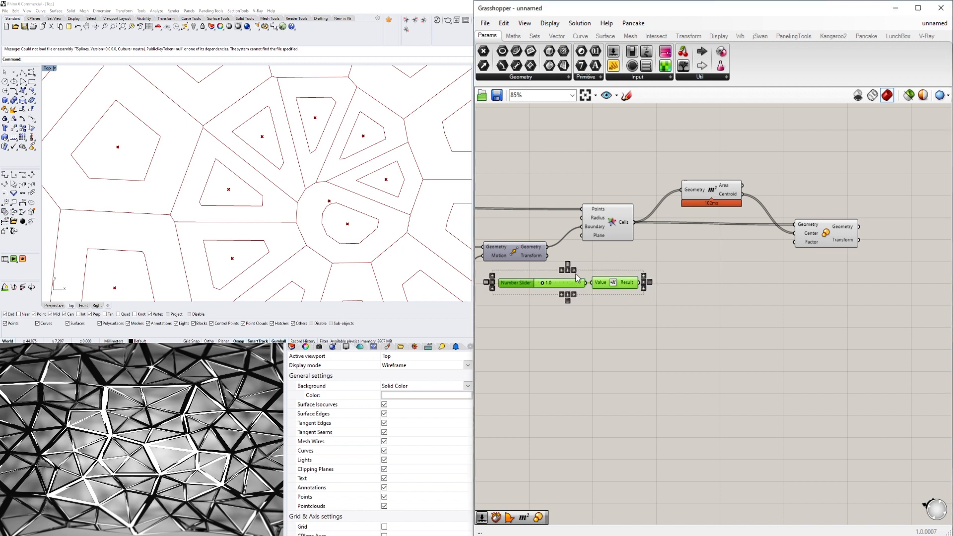
{"action": "key", "text": "Delete"}
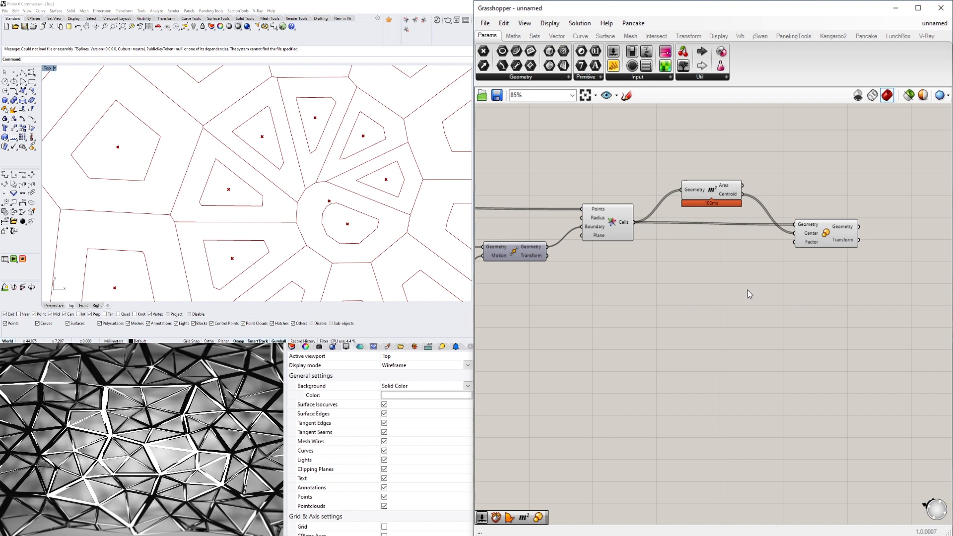
- Create a number slider with a 0 to 1.000 range below the Area component
{"action": "double_click", "coordinate": [704, 288]}
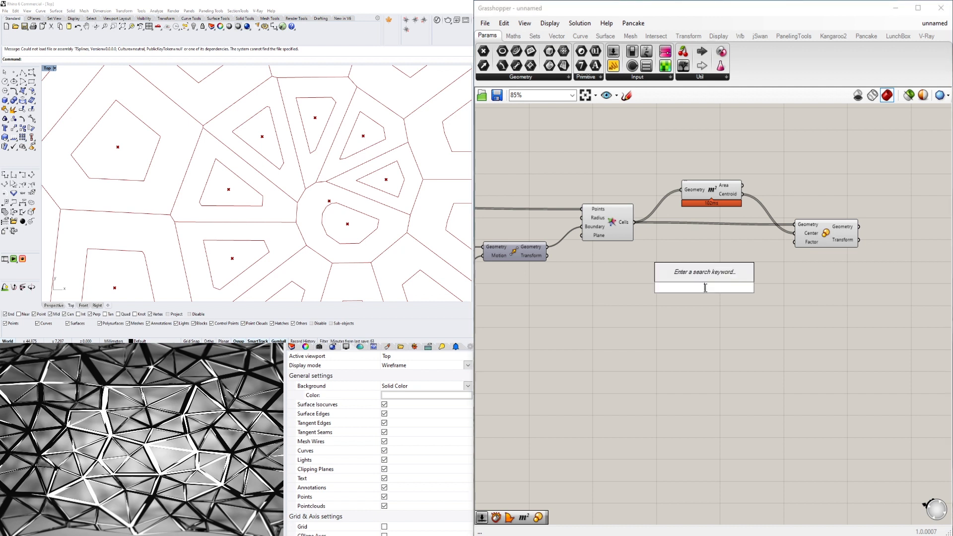
{"action": "type", "text": "0<1.000"}
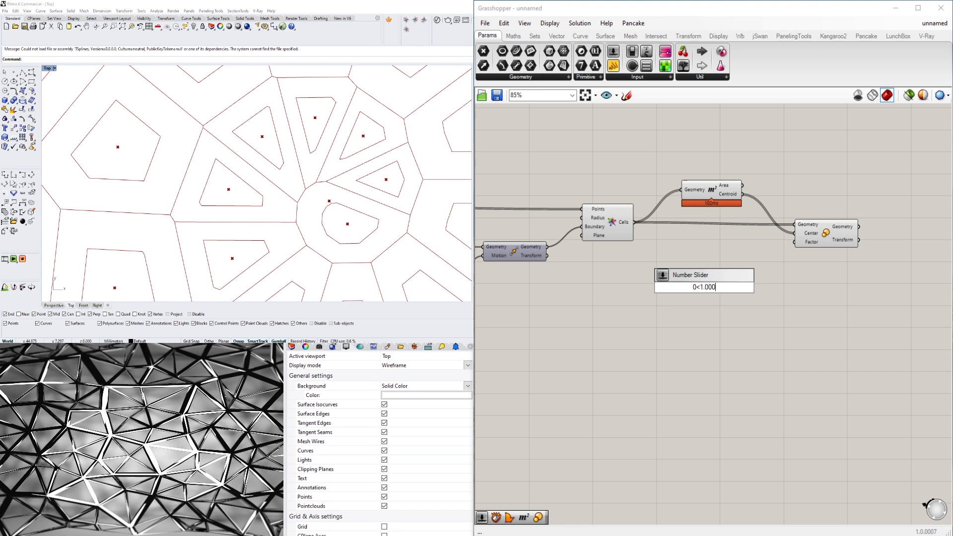
{"action": "key", "text": "Return"}
{"action": "scroll", "coordinate": [722, 290], "scroll_direction": "up", "scroll_amount": 4}
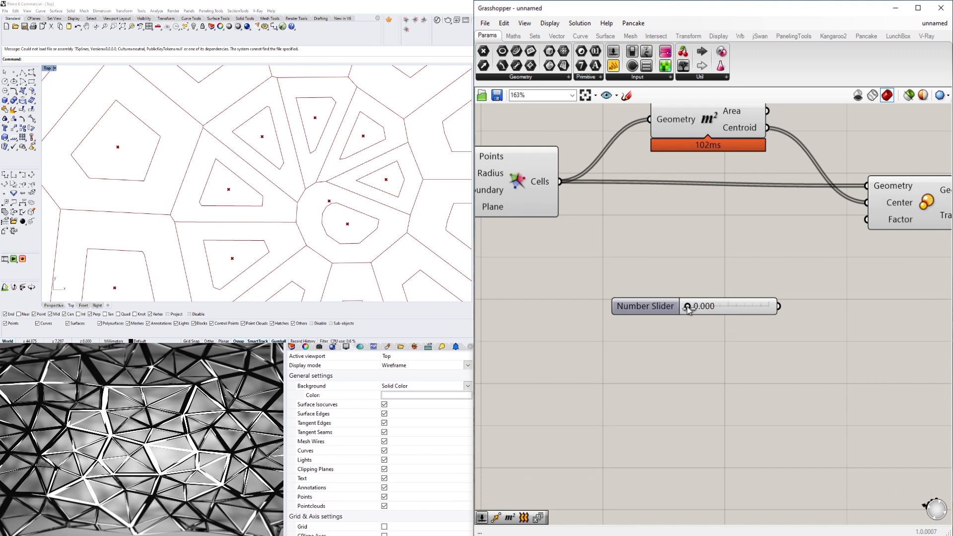
- Set the new slider to 0.880, connect it to Scale's Factor input and check the whole pattern
{"action": "left_click_drag", "start_coordinate": [688, 310], "coordinate": [702, 309]}
{"action": "double_click", "coordinate": [715, 308]}
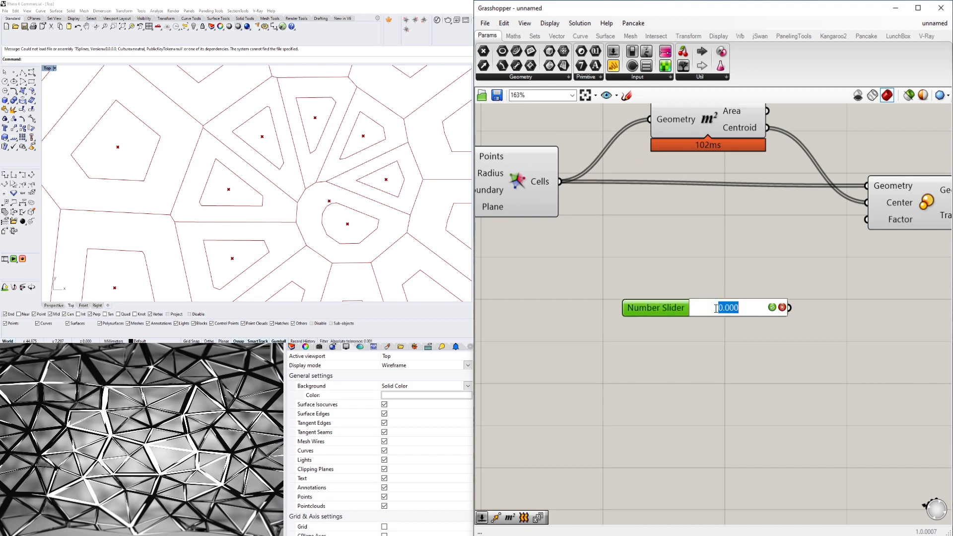
{"action": "type", "text": ".88"}
{"action": "key", "text": "Return"}
{"action": "left_click_drag", "start_coordinate": [673, 309], "coordinate": [663, 230]}
{"action": "left_click_drag", "start_coordinate": [778, 228], "coordinate": [866, 219]}
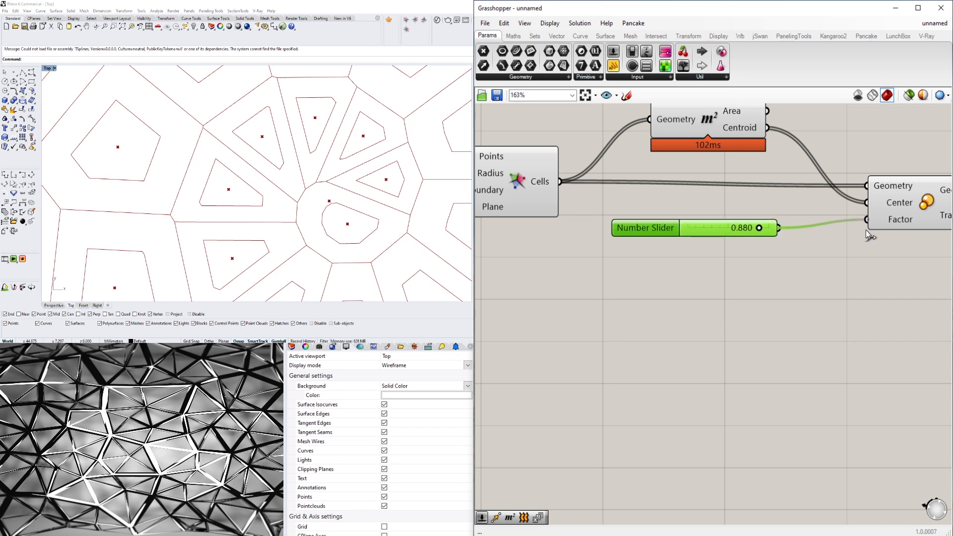
{"action": "scroll", "coordinate": [289, 147], "scroll_direction": "down", "scroll_amount": 5}
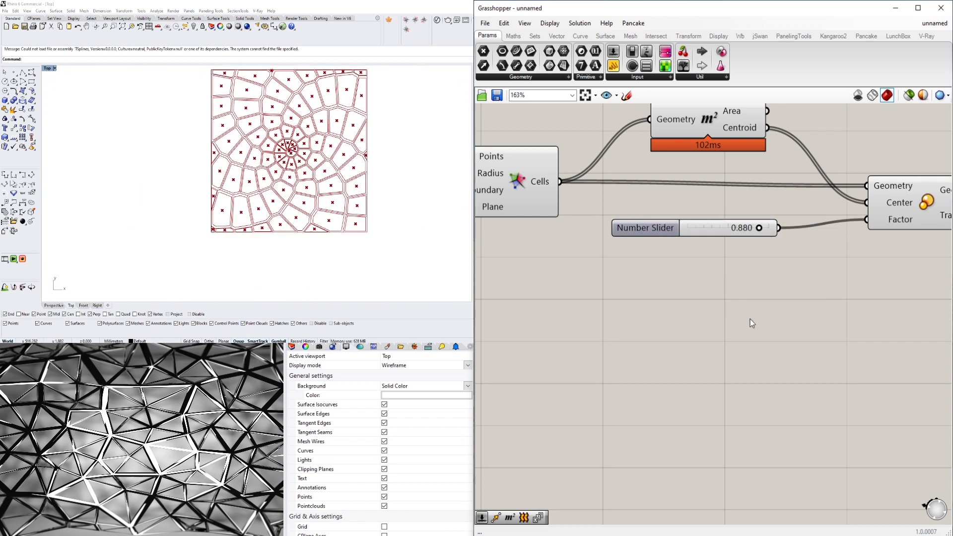
- Turn off the preview of the Voronoi and Area components, leaving the scaled cells displayed
{"action": "right_click_drag", "start_coordinate": [847, 331], "coordinate": [725, 403]}
{"action": "scroll", "coordinate": [778, 325], "scroll_direction": "down", "scroll_amount": 2}
{"action": "left_click", "coordinate": [793, 281]}
{"action": "left_click", "coordinate": [808, 281]}
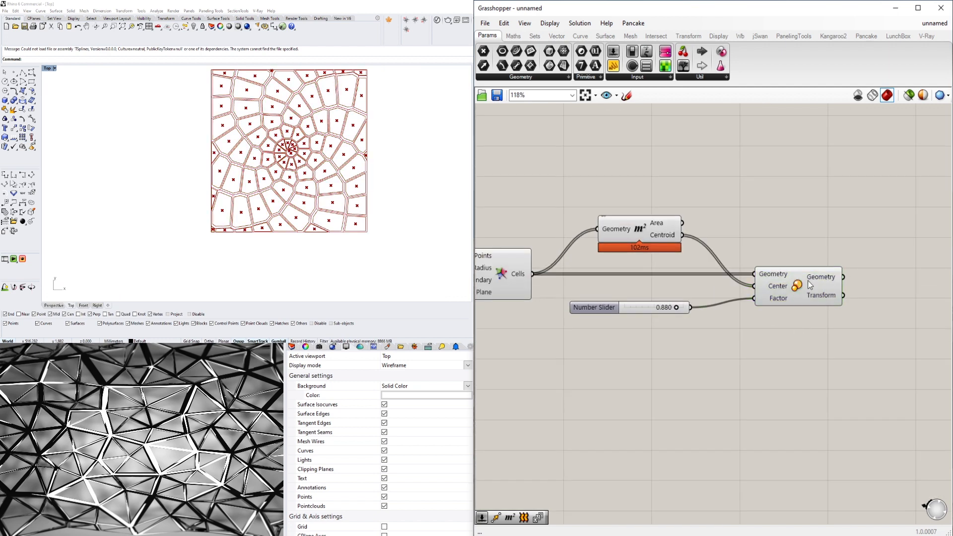
{"action": "left_click", "coordinate": [810, 284]}
{"action": "right_click_drag", "start_coordinate": [844, 320], "coordinate": [810, 324]}
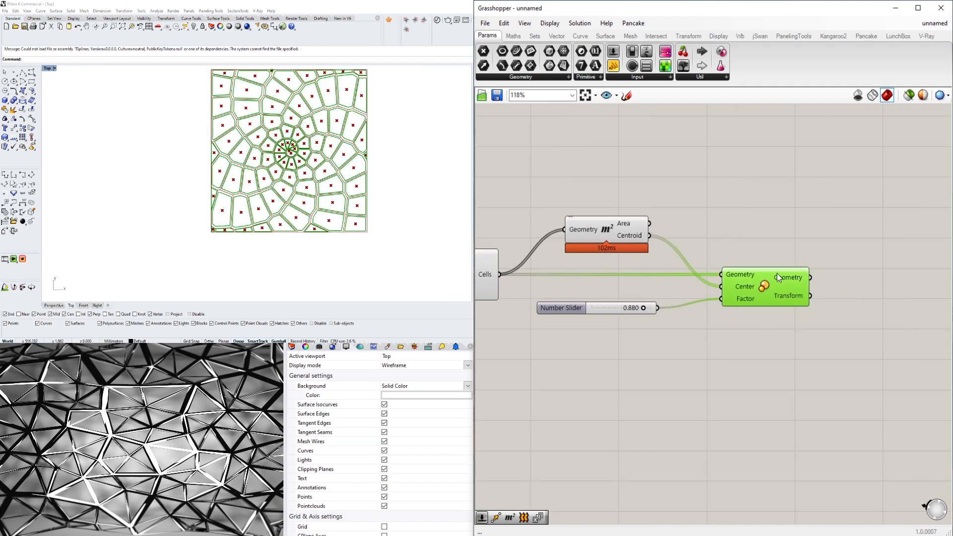
{"action": "right_click_drag", "start_coordinate": [542, 288], "coordinate": [698, 291]}
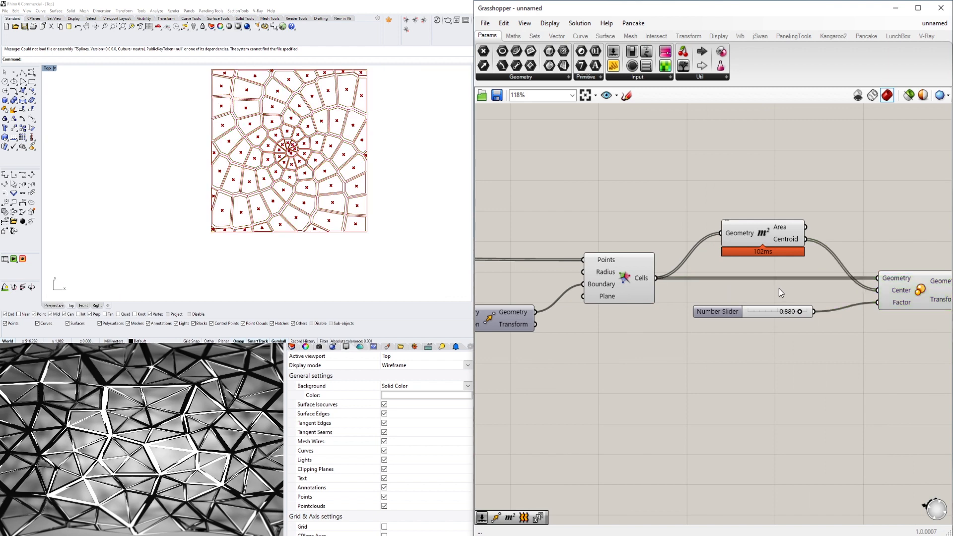
{"action": "left_click_drag", "start_coordinate": [778, 289], "coordinate": [616, 217]}
{"action": "middle_click", "coordinate": [623, 211]}
{"action": "left_click", "coordinate": [655, 179]}
{"action": "left_click", "coordinate": [774, 197]}
- Add a Boundary Surfaces component beside Scale and feed the scaled Geometry into its Edges input
{"action": "right_click_drag", "start_coordinate": [794, 221], "coordinate": [641, 226]}
{"action": "scroll", "coordinate": [873, 275], "scroll_direction": "up", "scroll_amount": 3}
{"action": "double_click", "coordinate": [852, 282]}
{"action": "type", "text": "boundary"}
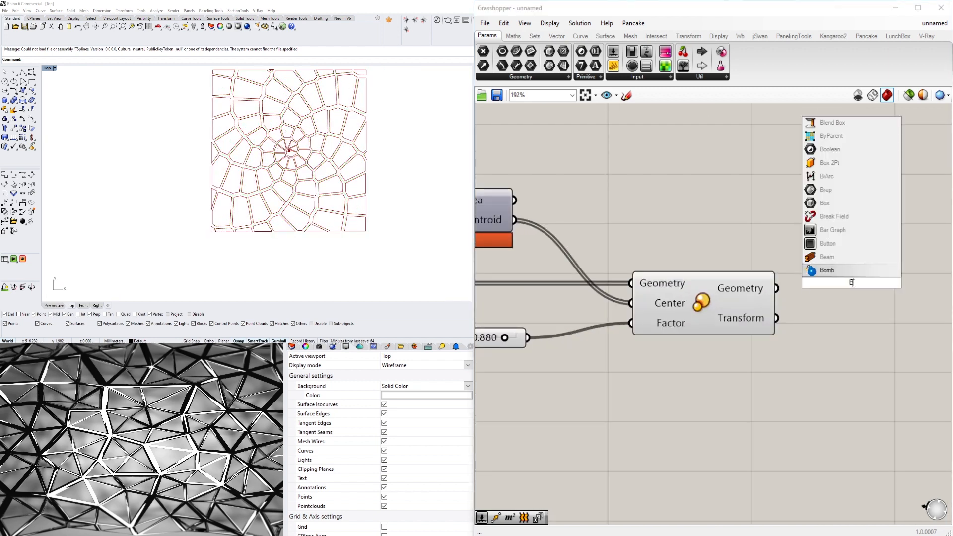
{"action": "left_click", "coordinate": [839, 270]}
{"action": "left_click_drag", "start_coordinate": [778, 288], "coordinate": [846, 289]}
{"action": "left_click", "coordinate": [860, 383]}
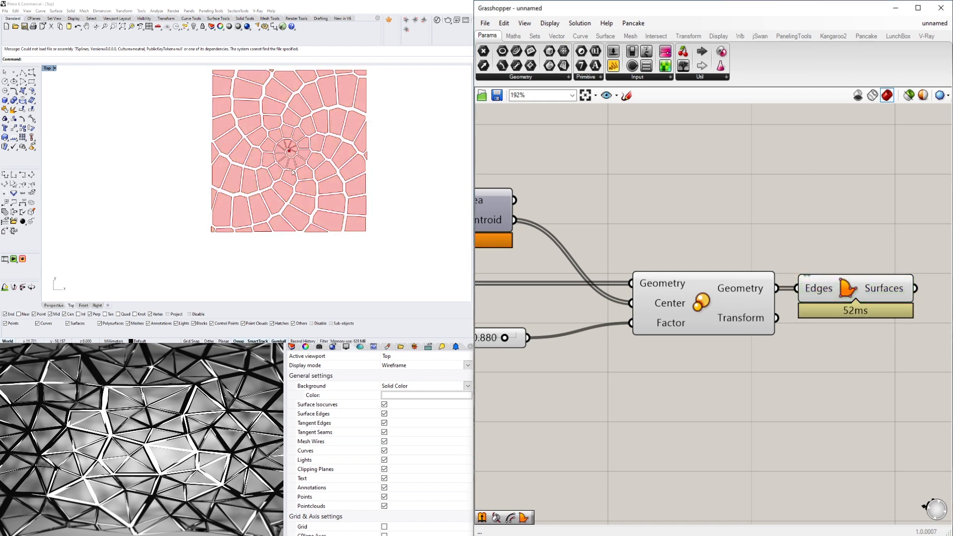
- Maximise the Perspective viewport in Rhino and view the whole surface pattern at an angle
{"action": "right_click_drag", "start_coordinate": [292, 172], "coordinate": [250, 185]}
{"action": "double_click", "coordinate": [51, 69]}
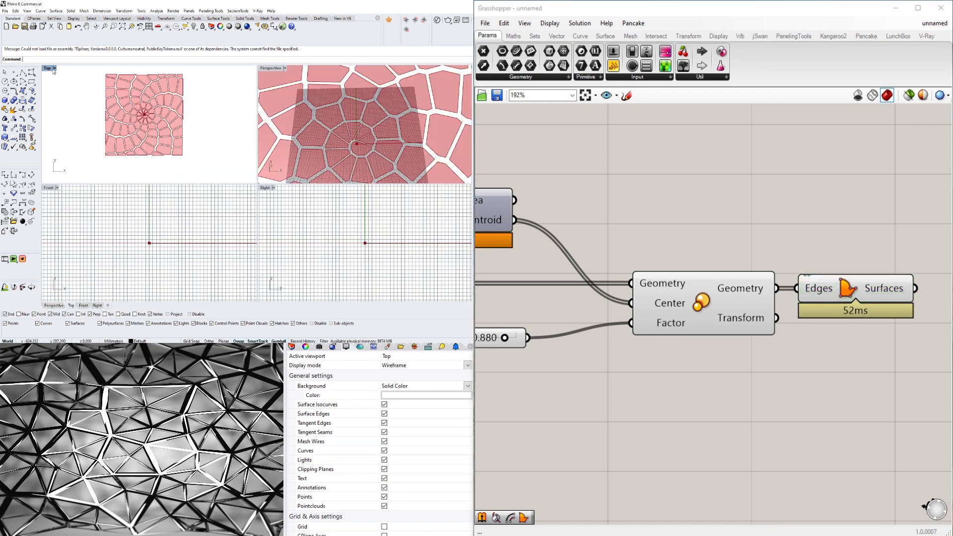
{"action": "double_click", "coordinate": [271, 72]}
{"action": "scroll", "coordinate": [318, 149], "scroll_direction": "down", "scroll_amount": 6}
{"action": "right_click_drag", "start_coordinate": [317, 149], "coordinate": [287, 113]}
{"action": "scroll", "coordinate": [686, 221], "scroll_direction": "down", "scroll_amount": 8}
- Lower the DISTANCE BETWEEN POINTS slider to 3 and switch its rounding to floating-point numbers (R)
{"action": "right_click_drag", "start_coordinate": [561, 343], "coordinate": [841, 383]}
{"action": "scroll", "coordinate": [645, 337], "scroll_direction": "up", "scroll_amount": 5}
{"action": "right_click_drag", "start_coordinate": [645, 338], "coordinate": [942, 385]}
{"action": "scroll", "coordinate": [660, 290], "scroll_direction": "up", "scroll_amount": 4}
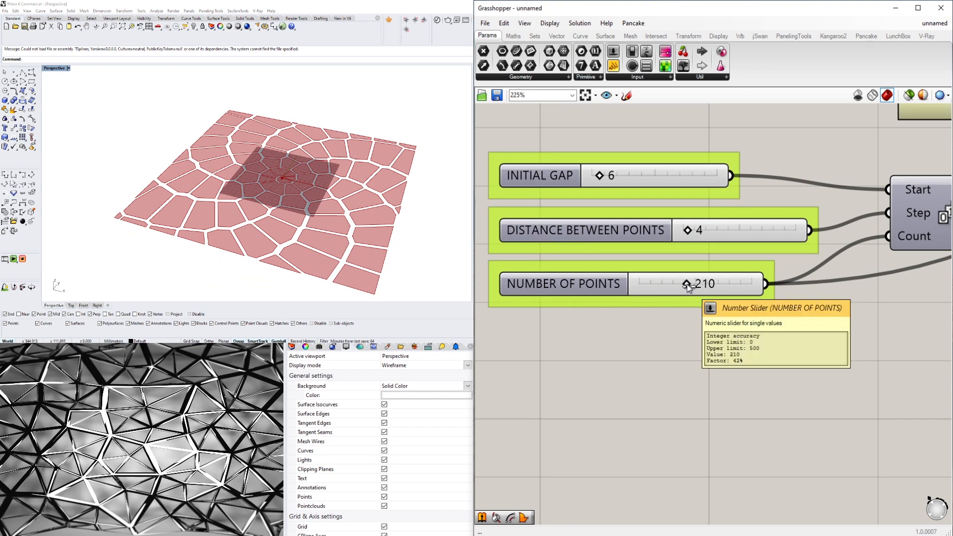
{"action": "right_click_drag", "start_coordinate": [729, 142], "coordinate": [609, 268]}
{"action": "scroll", "coordinate": [611, 268], "scroll_direction": "down", "scroll_amount": 5}
{"action": "right_click_drag", "start_coordinate": [548, 309], "coordinate": [732, 325]}
{"action": "scroll", "coordinate": [728, 318], "scroll_direction": "up", "scroll_amount": 4}
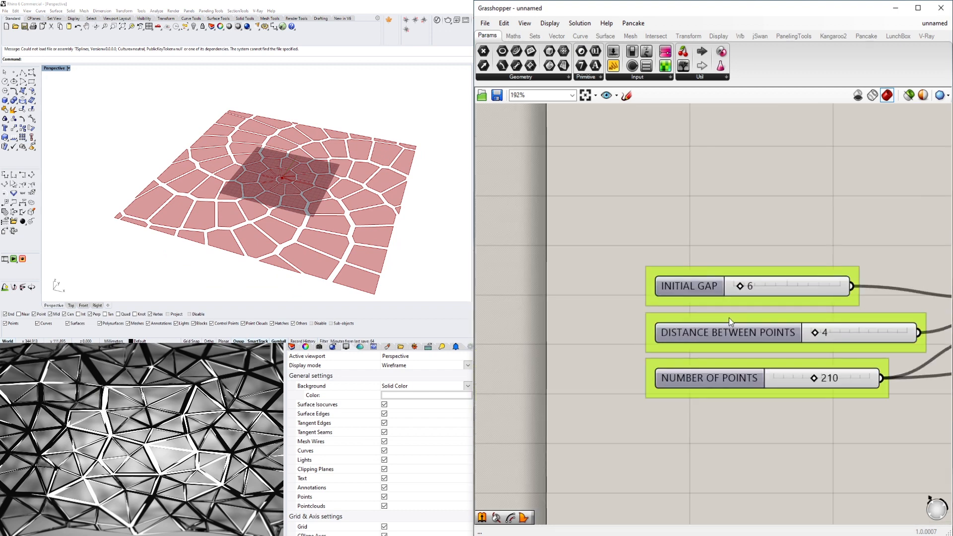
{"action": "scroll", "coordinate": [741, 299], "scroll_direction": "up", "scroll_amount": 2}
{"action": "right_click_drag", "start_coordinate": [762, 295], "coordinate": [640, 256]}
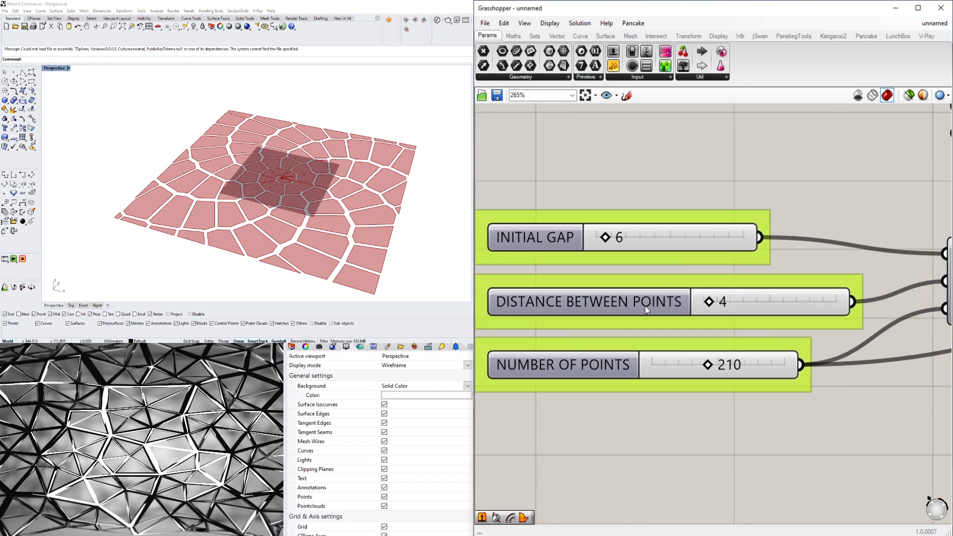
{"action": "scroll", "coordinate": [708, 301], "scroll_direction": "up", "scroll_amount": 4}
{"action": "left_click_drag", "start_coordinate": [709, 303], "coordinate": [700, 305]}
{"action": "double_click", "coordinate": [707, 308]}
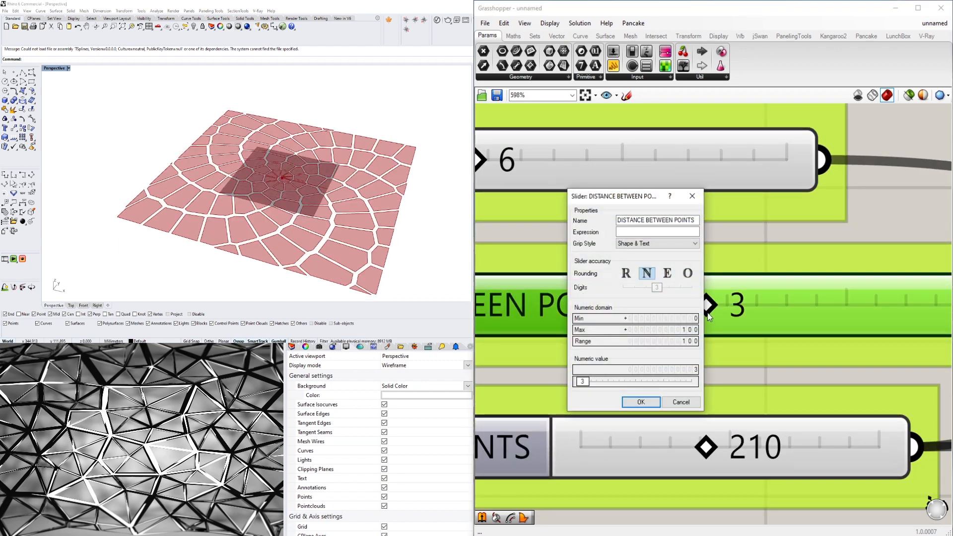
{"action": "left_click", "coordinate": [626, 273]}
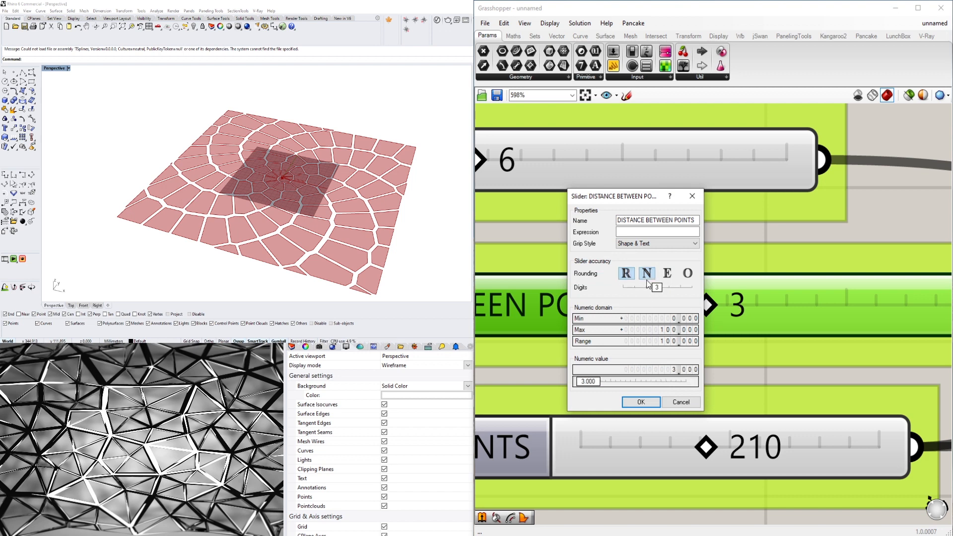
{"action": "left_click", "coordinate": [640, 402]}
- Set the maximum of the DISTANCE BETWEEN POINTS slider to 20
{"action": "double_click", "coordinate": [619, 282]}
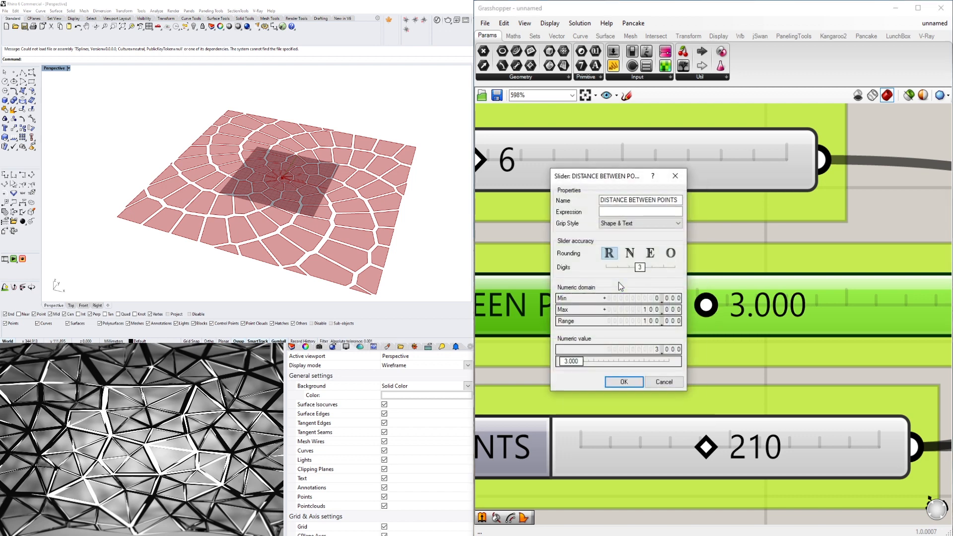
{"action": "double_click", "coordinate": [625, 309]}
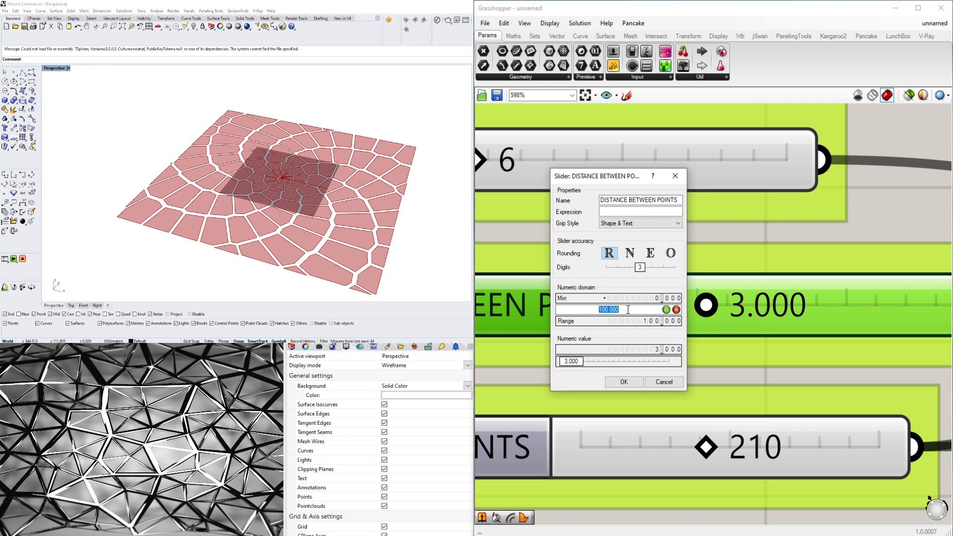
{"action": "left_click", "coordinate": [630, 389]}
- Set DISTANCE BETWEEN POINTS to 1.613 and inspect the denser spiral in the Perspective view
{"action": "left_click_drag", "start_coordinate": [742, 305], "coordinate": [720, 304]}
{"action": "scroll", "coordinate": [725, 307], "scroll_direction": "up", "scroll_amount": 4}
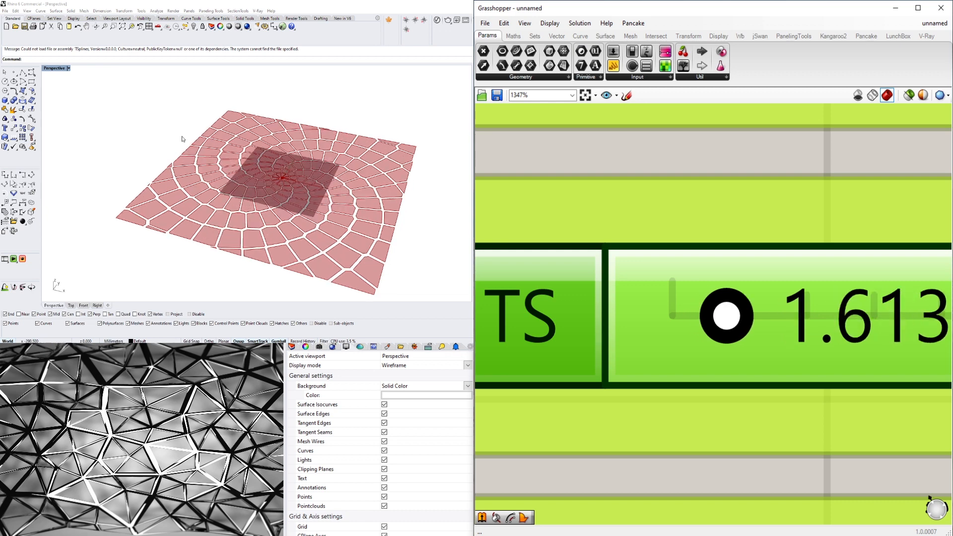
{"action": "scroll", "coordinate": [252, 136], "scroll_direction": "down", "scroll_amount": 5}
{"action": "right_click_drag", "start_coordinate": [252, 137], "coordinate": [288, 152]}
{"action": "scroll", "coordinate": [729, 224], "scroll_direction": "down", "scroll_amount": 10}
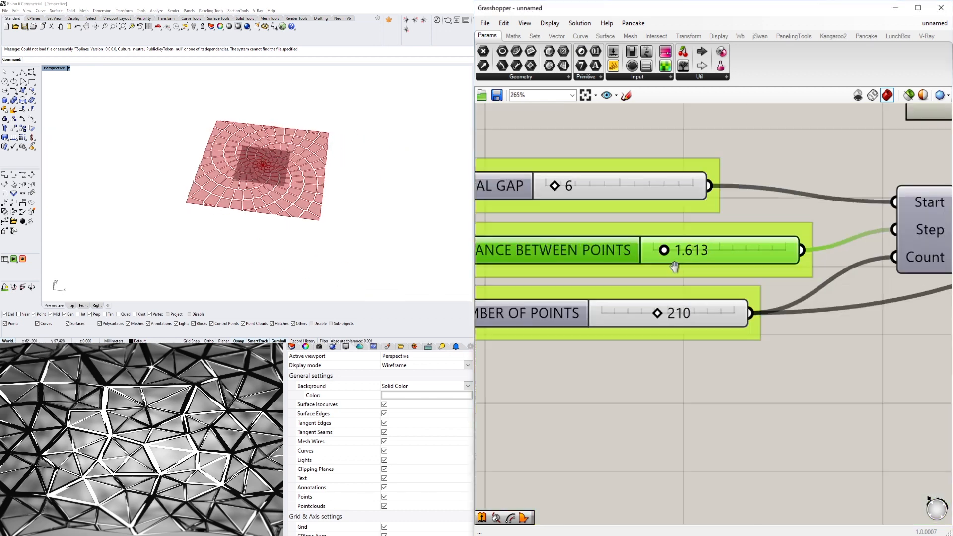
- Move the Boundary Surfaces component slightly farther away from Scale
{"action": "scroll", "coordinate": [784, 366], "scroll_direction": "down", "scroll_amount": 1}
{"action": "right_click_drag", "start_coordinate": [769, 366], "coordinate": [634, 316]}
{"action": "scroll", "coordinate": [783, 270], "scroll_direction": "up", "scroll_amount": 3}
{"action": "left_click_drag", "start_coordinate": [816, 238], "coordinate": [831, 239]}
{"action": "left_click", "coordinate": [798, 274]}
{"action": "left_click", "coordinate": [812, 319]}
{"action": "double_click", "coordinate": [748, 245]}
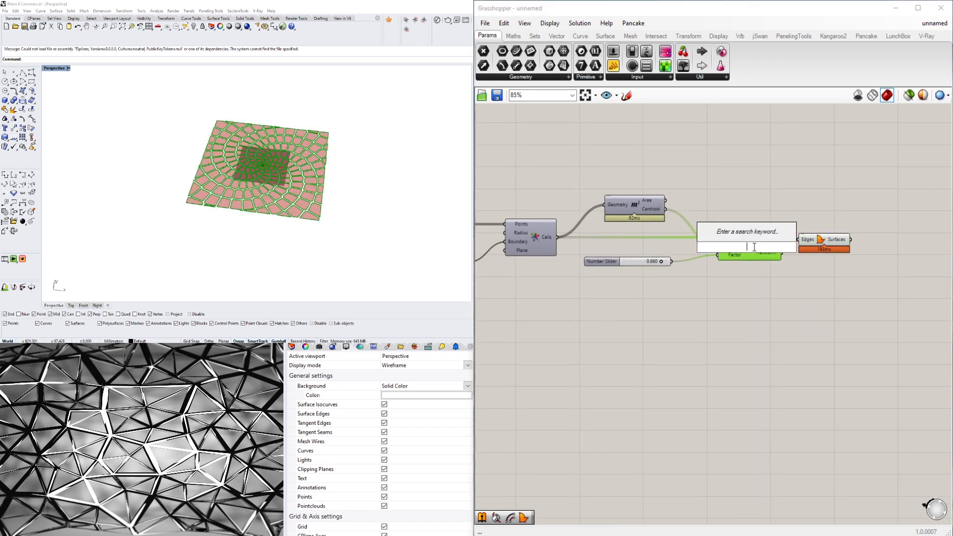
{"action": "key", "text": "Escape"}
{"action": "right_click", "coordinate": [748, 245]}
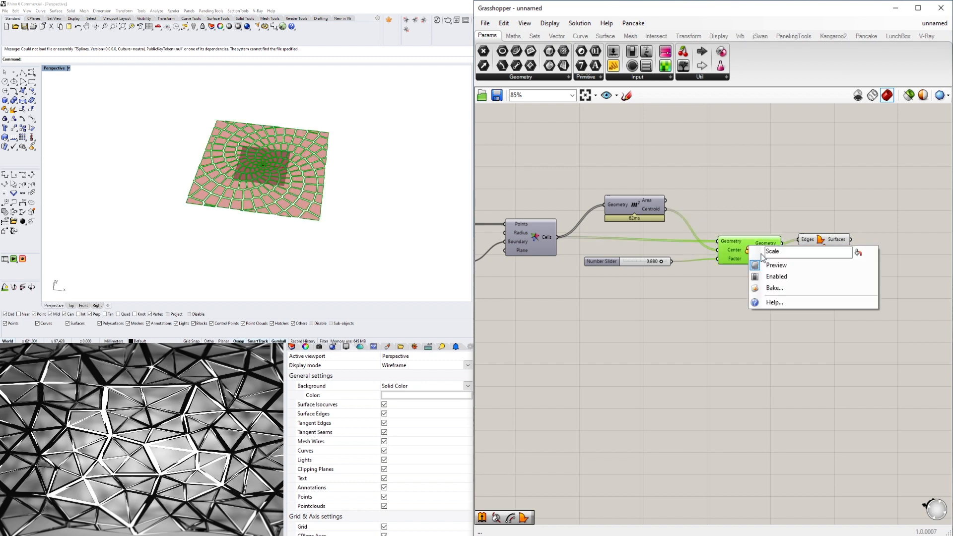
{"action": "left_click", "coordinate": [771, 203]}
- Align Boundary Surfaces with Scale's Geometry output and inspect the surface pattern closely in the Perspective viewport
{"action": "left_click_drag", "start_coordinate": [821, 239], "coordinate": [821, 243]}
{"action": "left_click", "coordinate": [799, 210]}
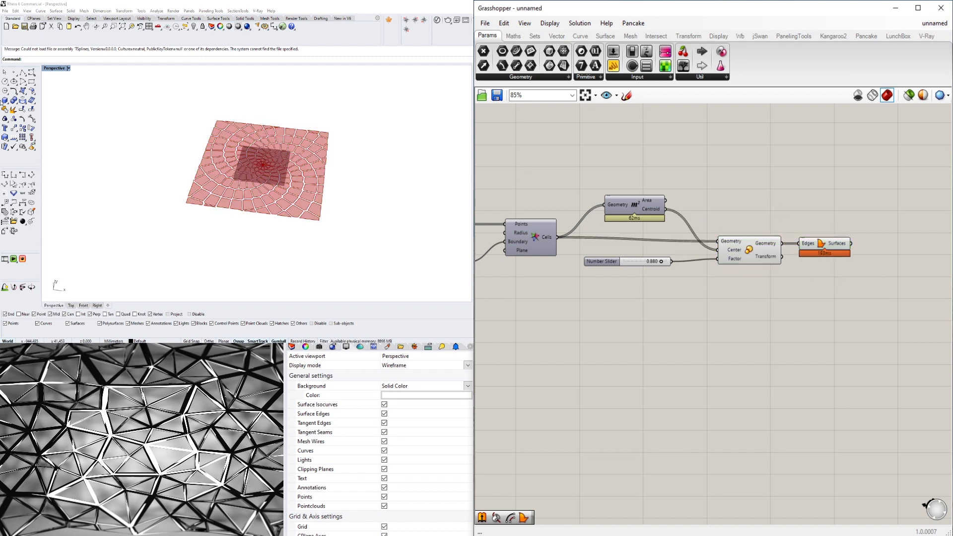
{"action": "double_click", "coordinate": [56, 68]}
{"action": "double_click", "coordinate": [266, 70]}
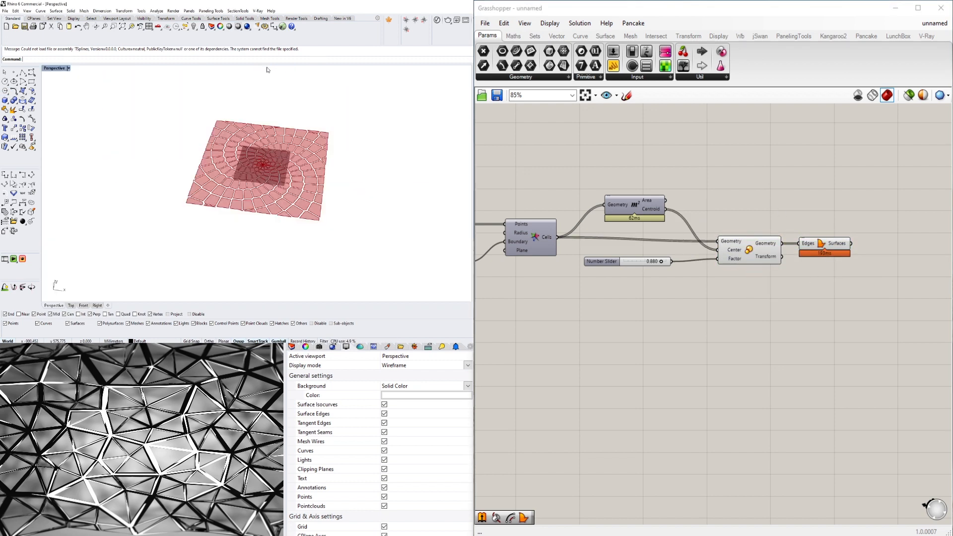
{"action": "scroll", "coordinate": [242, 159], "scroll_direction": "up", "scroll_amount": 3}
{"action": "right_click_drag", "start_coordinate": [242, 160], "coordinate": [293, 153]}
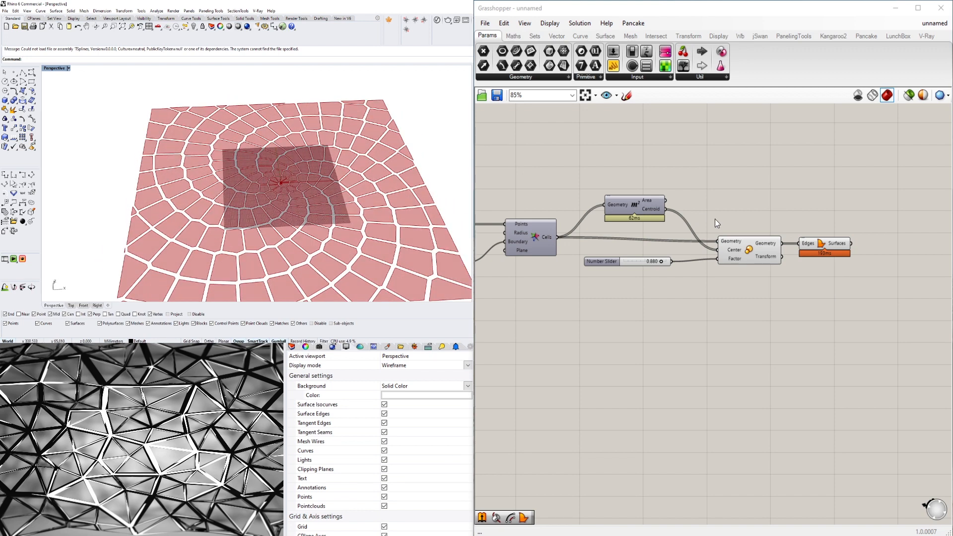
- Shift Boundary Surfaces a little farther from Scale and inspect its selected cell surfaces in the Perspective viewport
{"action": "left_click", "coordinate": [826, 241]}
{"action": "mouse_move", "coordinate": [854, 279]}
{"action": "right_mouse_down"}
{"action": "mouse_move", "coordinate": [790, 262]}
{"action": "mouse_move", "coordinate": [840, 271]}
{"action": "right_mouse_up"}
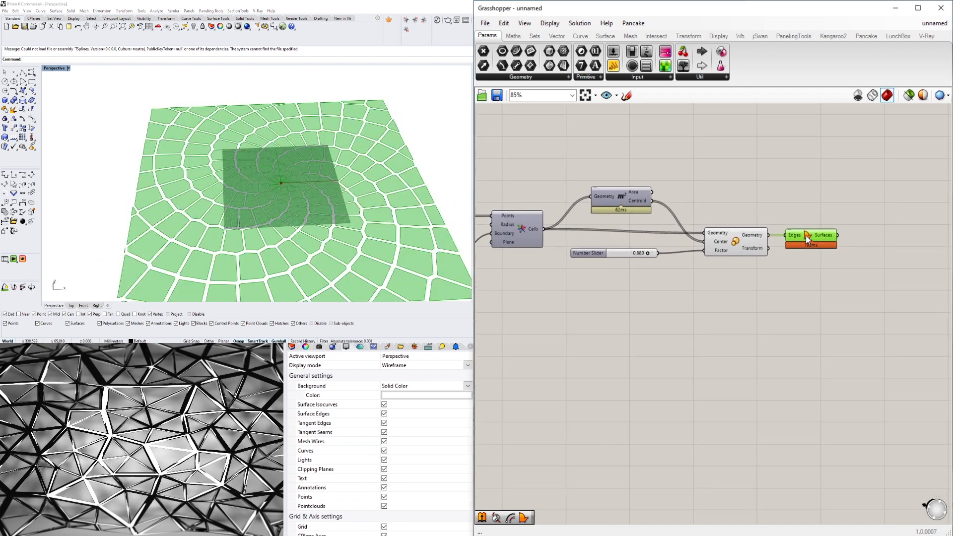
{"action": "left_click_drag", "start_coordinate": [805, 235], "coordinate": [816, 235]}
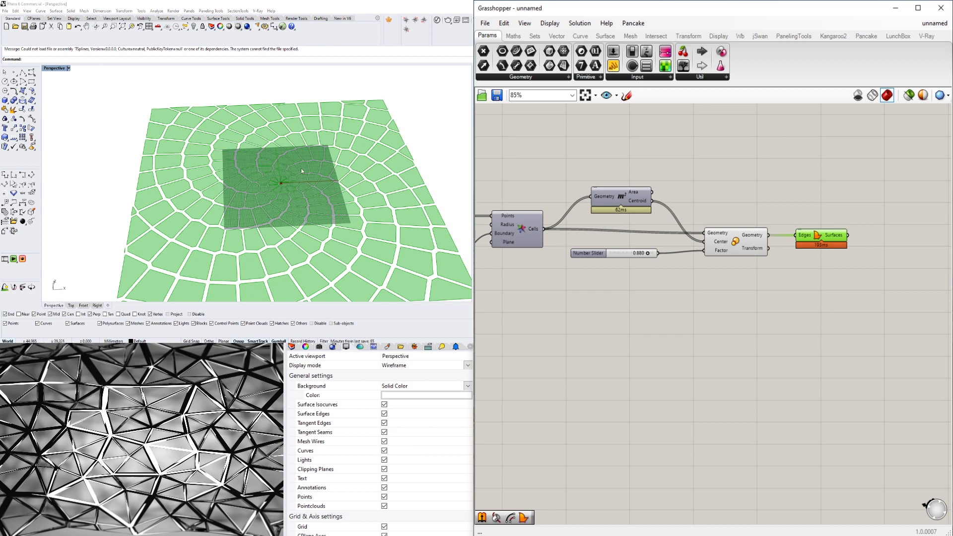
{"action": "scroll", "coordinate": [284, 181], "scroll_direction": "down", "scroll_amount": 3}
{"action": "scroll", "coordinate": [275, 186], "scroll_direction": "up", "scroll_amount": 5}
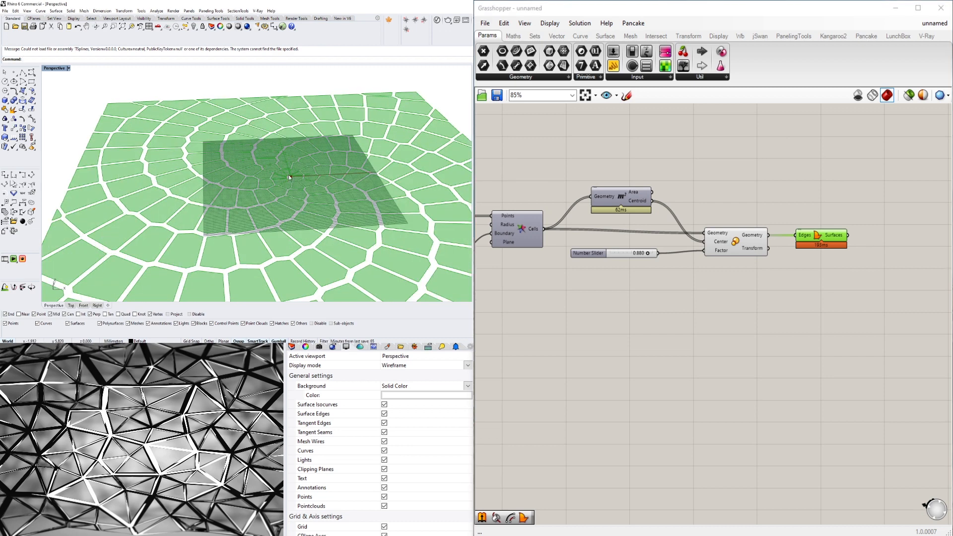
{"action": "scroll", "coordinate": [288, 174], "scroll_direction": "down", "scroll_amount": 4}
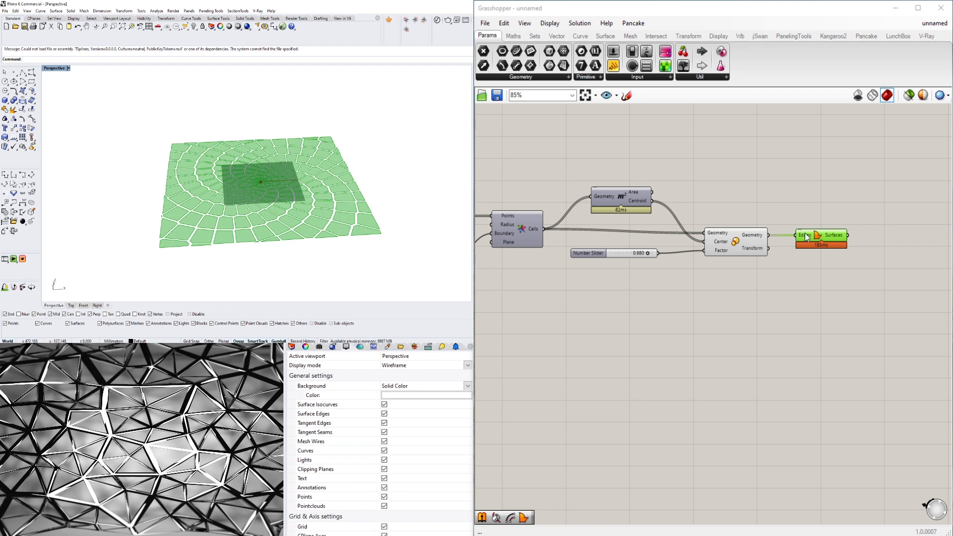
- Add an Extrude component to the canvas beyond Boundary Surfaces
{"action": "left_click", "coordinate": [871, 218]}
{"action": "right_click_drag", "start_coordinate": [872, 218], "coordinate": [809, 258]}
{"action": "double_click", "coordinate": [827, 213]}
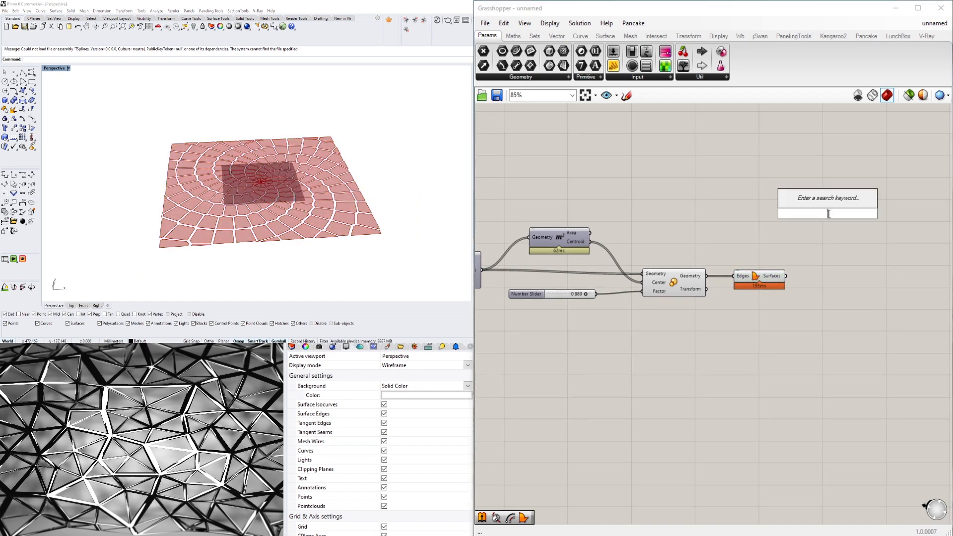
{"action": "type", "text": "E"}
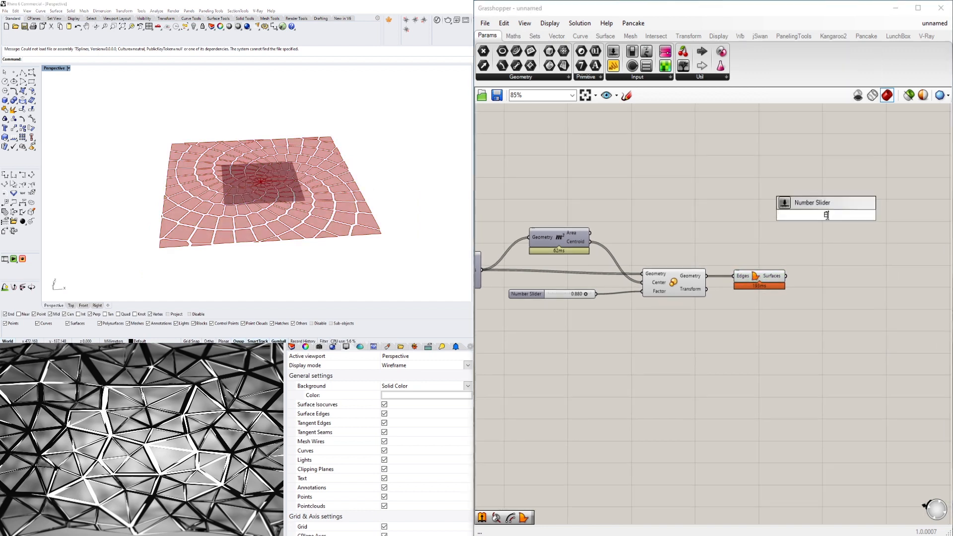
{"action": "type", "text": "XTR"}
{"action": "key", "text": "Return"}
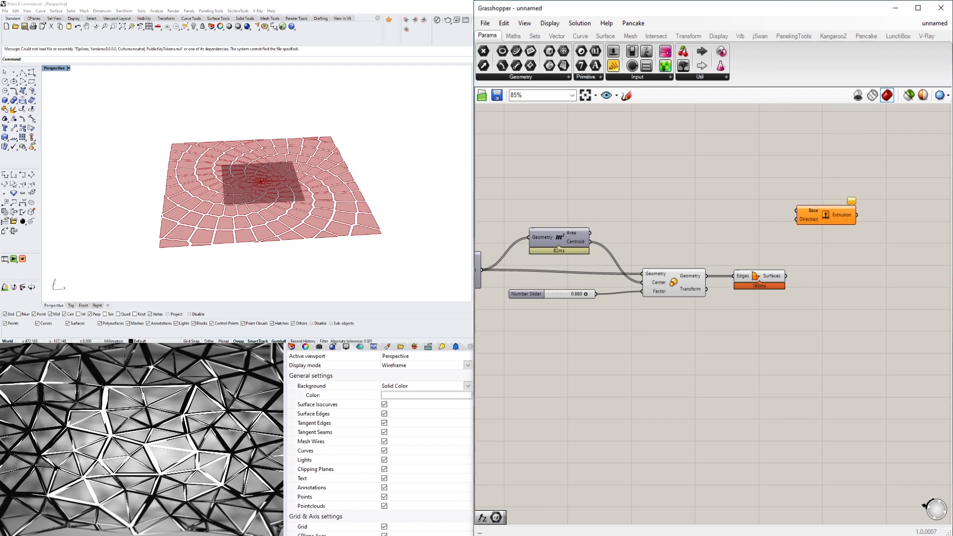
{"action": "left_click_drag", "start_coordinate": [825, 213], "coordinate": [868, 231]}
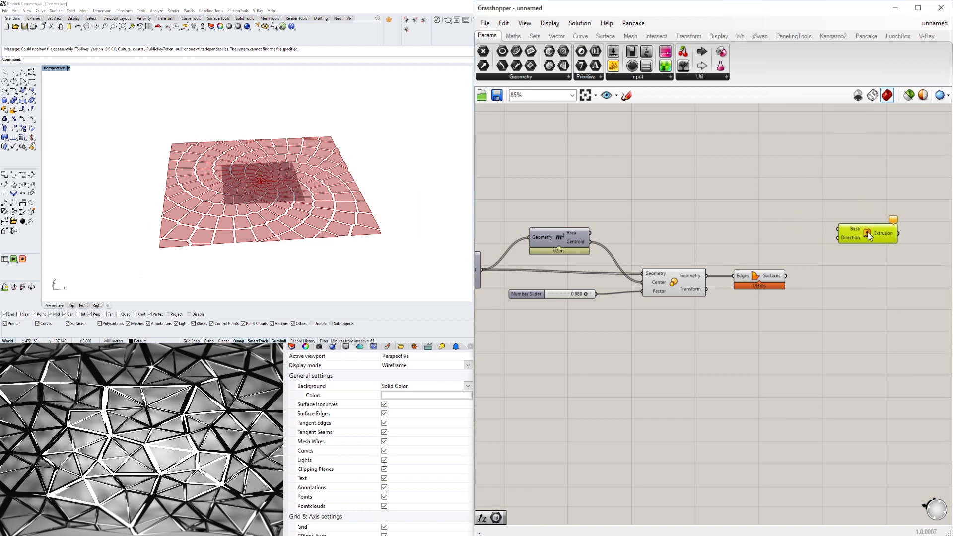
- Connect the Surfaces output of Boundary Surfaces to Extrude's Base input and adjust Extrude's position
{"action": "left_click", "coordinate": [758, 271]}
{"action": "right_click_drag", "start_coordinate": [826, 269], "coordinate": [785, 254]}
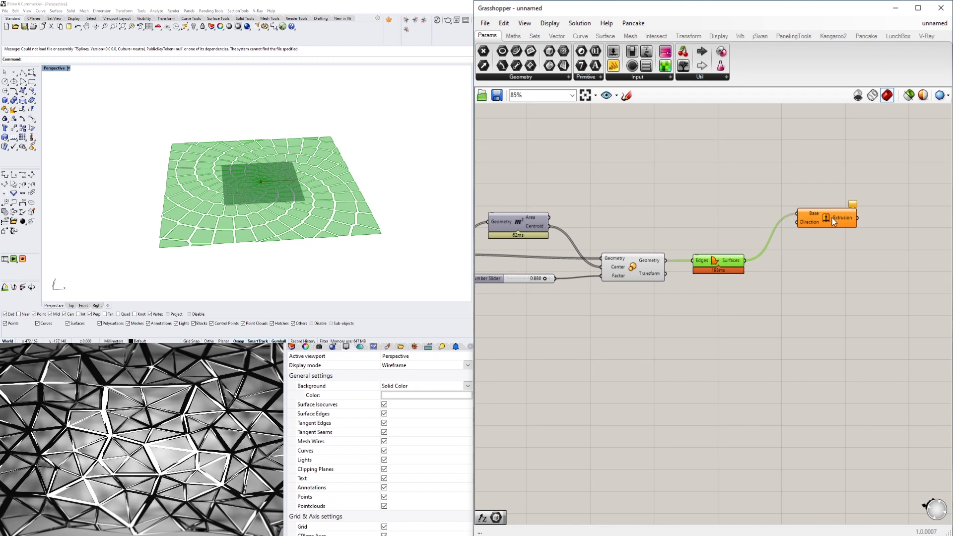
{"action": "left_click_drag", "start_coordinate": [832, 219], "coordinate": [839, 222]}
- Add a Unit Z component and connect its Unit vector output to Extrude's Direction input
{"action": "double_click", "coordinate": [696, 226]}
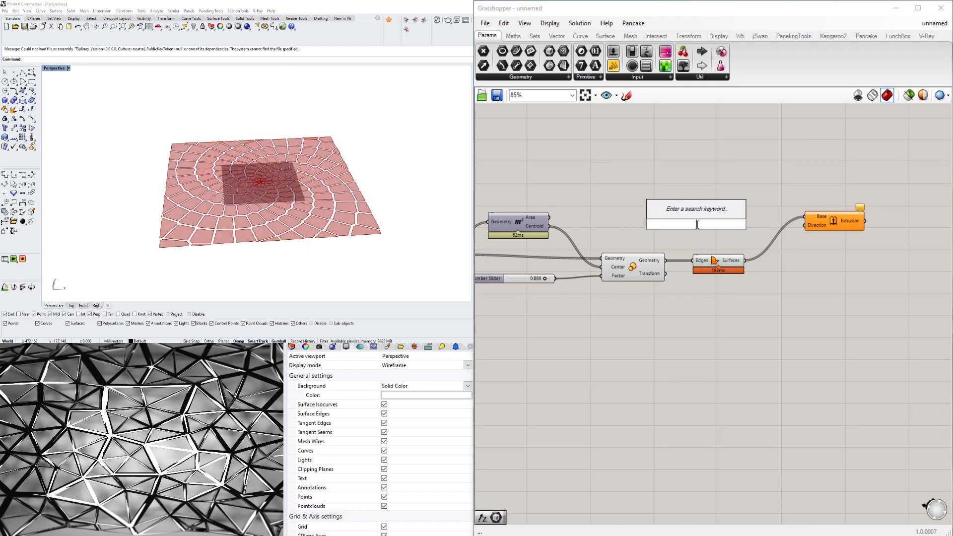
{"action": "type", "text": "z"}
{"action": "left_click", "coordinate": [692, 215]}
{"action": "left_click_drag", "start_coordinate": [709, 223], "coordinate": [826, 221]}
- Examine the extruded Voronoi cells in the Perspective viewport and review the definition on the canvas
{"action": "right_click_drag", "start_coordinate": [397, 197], "coordinate": [387, 231]}
{"action": "scroll", "coordinate": [387, 231], "scroll_direction": "down", "scroll_amount": 2}
{"action": "right_click_drag", "start_coordinate": [176, 197], "coordinate": [214, 194]}
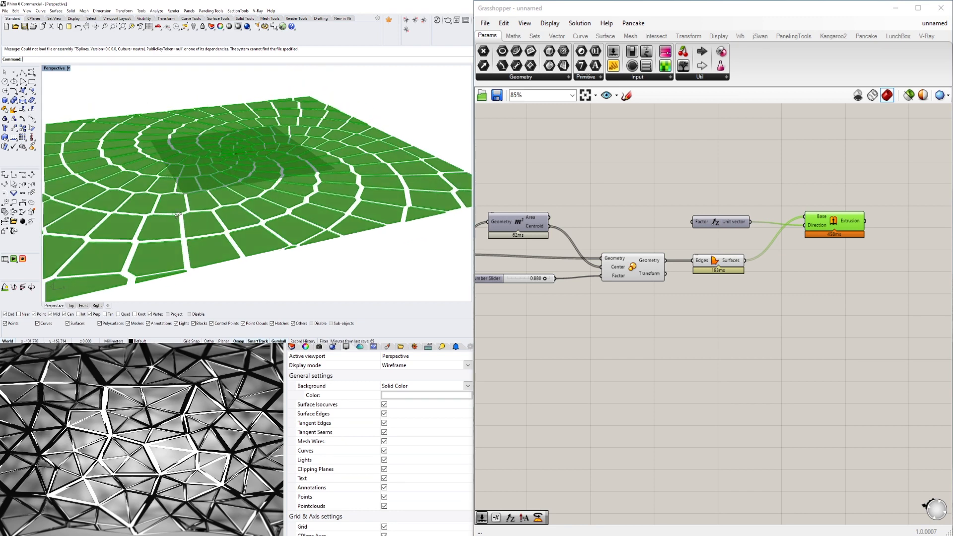
{"action": "scroll", "coordinate": [213, 194], "scroll_direction": "up", "scroll_amount": 1}
{"action": "scroll", "coordinate": [213, 193], "scroll_direction": "up", "scroll_amount": 3}
{"action": "scroll", "coordinate": [236, 153], "scroll_direction": "down", "scroll_amount": 4}
{"action": "scroll", "coordinate": [670, 335], "scroll_direction": "down", "scroll_amount": 3}
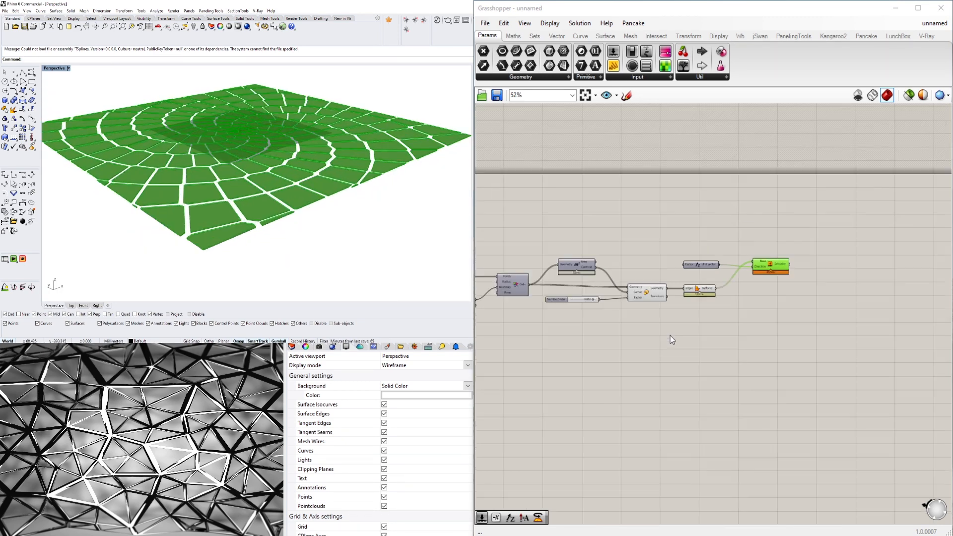
{"action": "right_click_drag", "start_coordinate": [607, 365], "coordinate": [798, 363]}
{"action": "scroll", "coordinate": [671, 336], "scroll_direction": "down", "scroll_amount": 1}
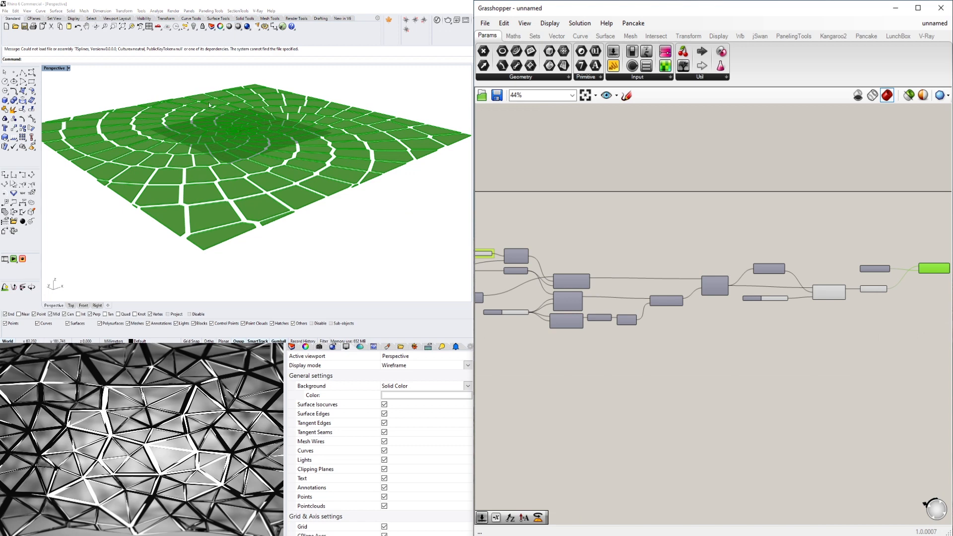
{"action": "right_click_drag", "start_coordinate": [883, 345], "coordinate": [695, 356]}
{"action": "scroll", "coordinate": [743, 270], "scroll_direction": "up", "scroll_amount": 5}
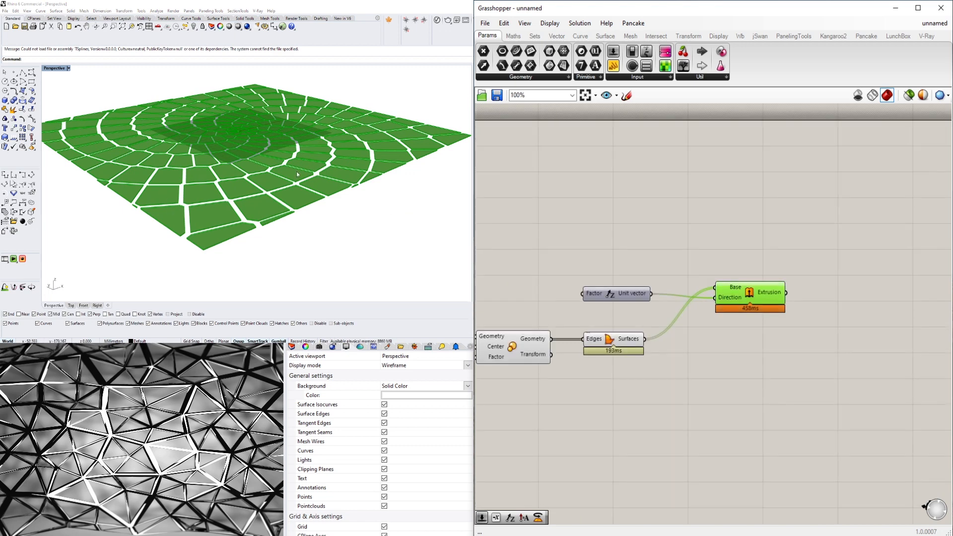
{"action": "right_click_drag", "start_coordinate": [232, 167], "coordinate": [386, 154]}
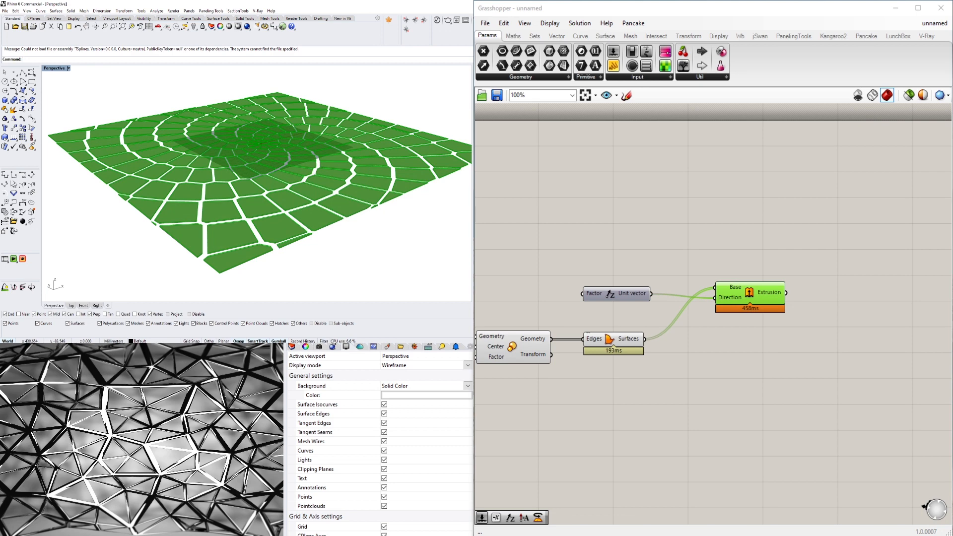
- Move Extrude slightly away from Unit Z and check Unit Z's Factor input
{"action": "left_click_drag", "start_coordinate": [747, 297], "coordinate": [755, 290]}
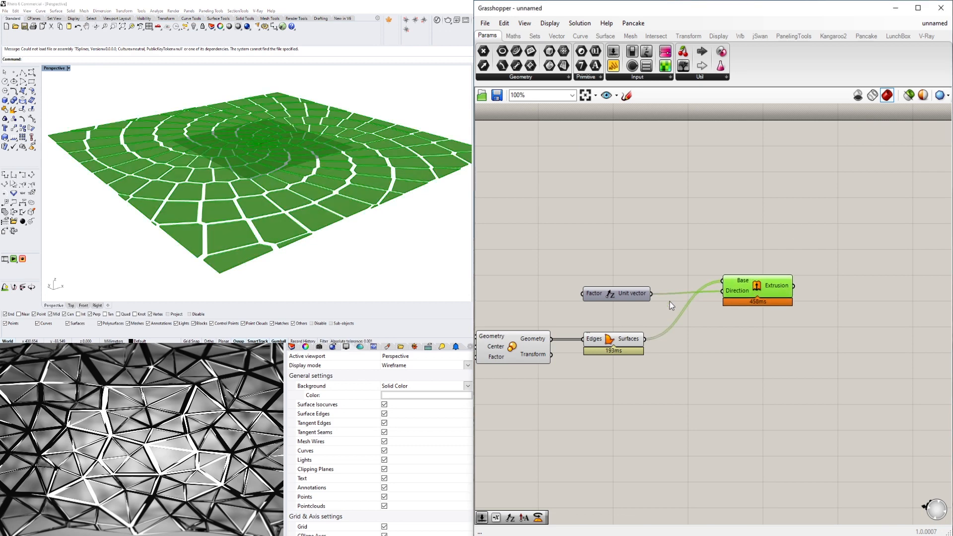
{"action": "left_click", "coordinate": [611, 293]}
{"action": "right_click_drag", "start_coordinate": [550, 316], "coordinate": [677, 304]}
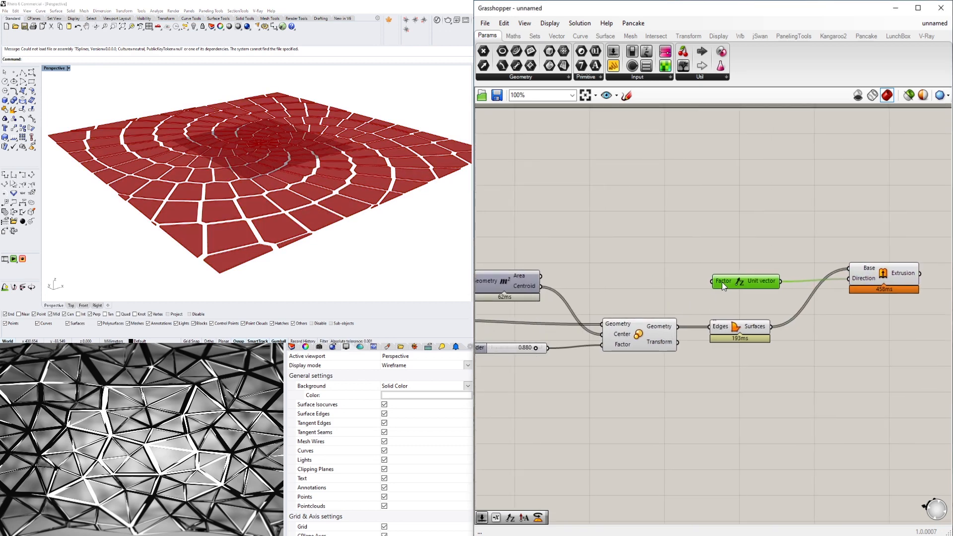
{"action": "mouse_move", "coordinate": [721, 282]}
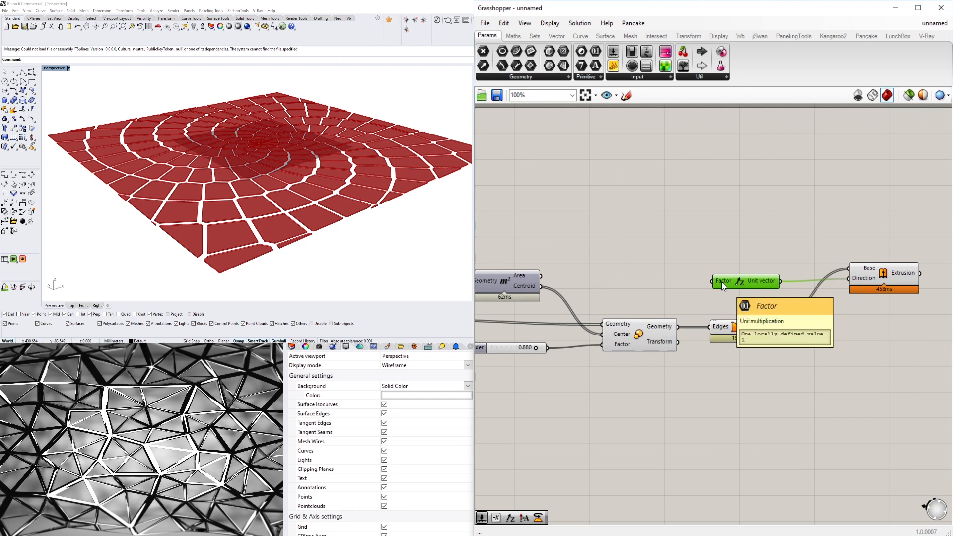
- Enable the preview of the Area component to display the cell centroids in the Perspective viewport
{"action": "left_click", "coordinate": [689, 246]}
{"action": "scroll", "coordinate": [598, 345], "scroll_direction": "down", "scroll_amount": 3}
{"action": "right_click_drag", "start_coordinate": [603, 338], "coordinate": [718, 373]}
{"action": "left_click", "coordinate": [770, 365]}
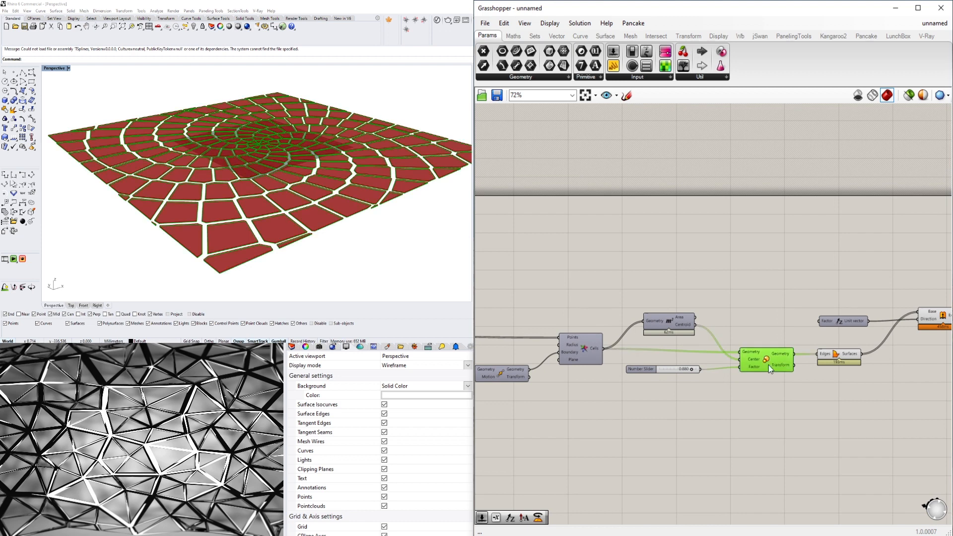
{"action": "right_click", "coordinate": [667, 319]}
{"action": "left_click", "coordinate": [675, 333]}
{"action": "right_click_drag", "start_coordinate": [213, 142], "coordinate": [232, 198]}
{"action": "right_click_drag", "start_coordinate": [596, 288], "coordinate": [755, 288]}
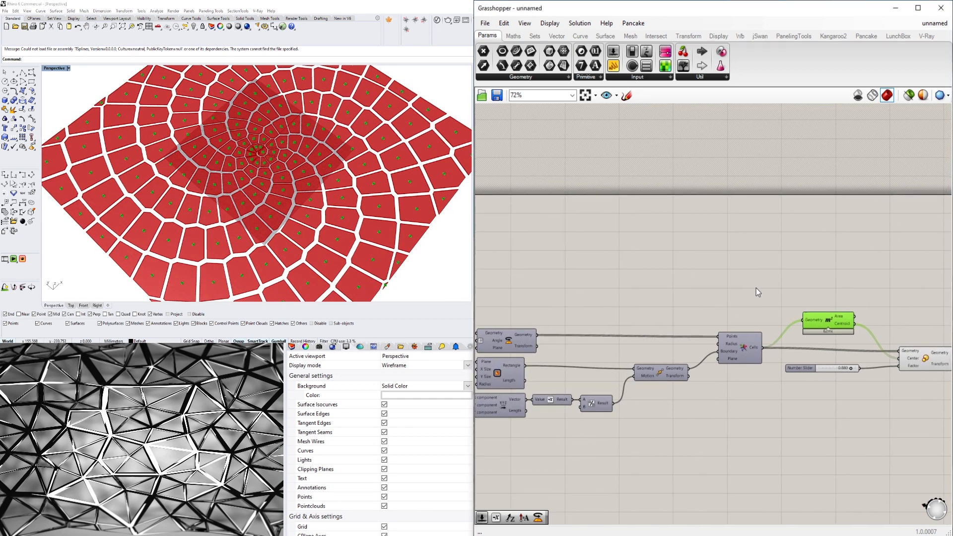
- Add a Line component with Start Point and End Point inputs above the Area component
{"action": "double_click", "coordinate": [822, 275]}
{"action": "type", "text": "line"}
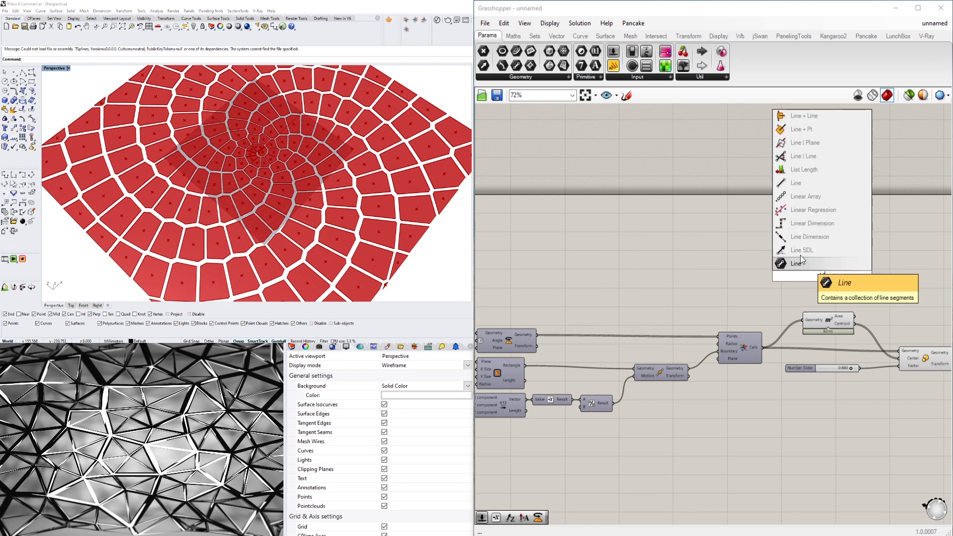
{"action": "left_click", "coordinate": [796, 184]}
{"action": "left_click_drag", "start_coordinate": [823, 282], "coordinate": [894, 277]}
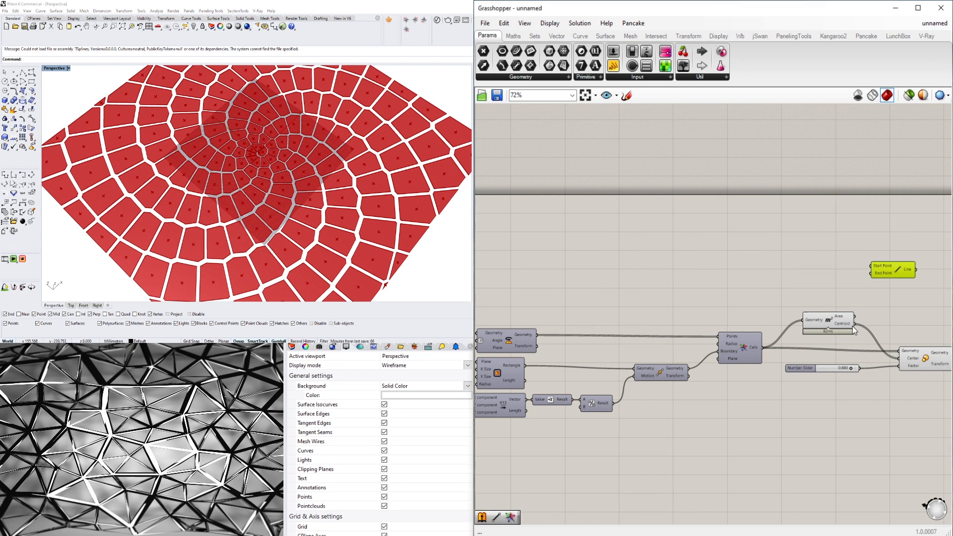
- Connect Area's Centroid output to the Line's End Point and the spiral's origin point parameter to its Start Point
{"action": "scroll", "coordinate": [703, 270], "scroll_direction": "down", "scroll_amount": 3}
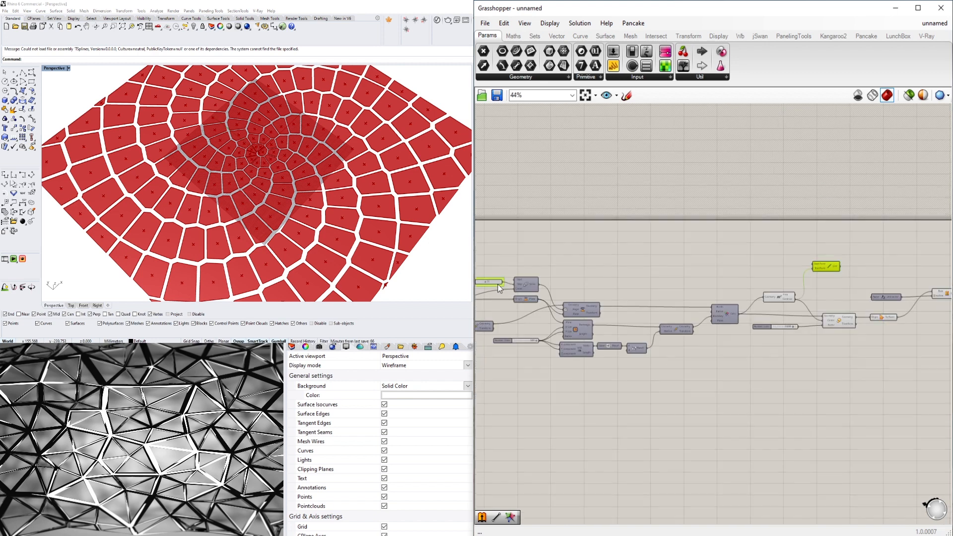
{"action": "scroll", "coordinate": [559, 294], "scroll_direction": "up", "scroll_amount": 5}
{"action": "right_click_drag", "start_coordinate": [497, 284], "coordinate": [685, 289]}
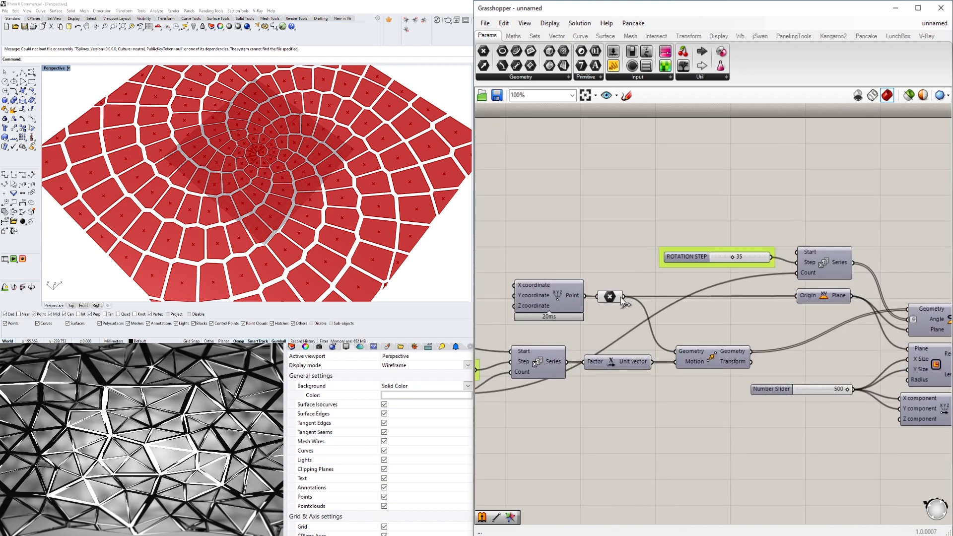
{"action": "scroll", "coordinate": [626, 297], "scroll_direction": "down", "scroll_amount": 5}
{"action": "left_click_drag", "start_coordinate": [940, 268], "coordinate": [942, 268]}
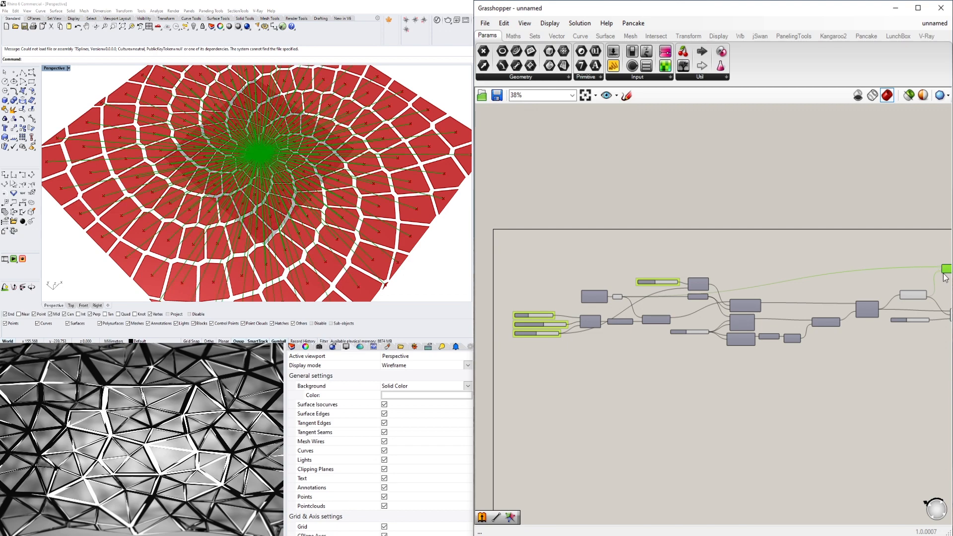
{"action": "right_click_drag", "start_coordinate": [942, 276], "coordinate": [665, 285]}
{"action": "scroll", "coordinate": [668, 285], "scroll_direction": "up", "scroll_amount": 7}
{"action": "left_click", "coordinate": [679, 299]}
{"action": "left_click_drag", "start_coordinate": [650, 247], "coordinate": [655, 247]}
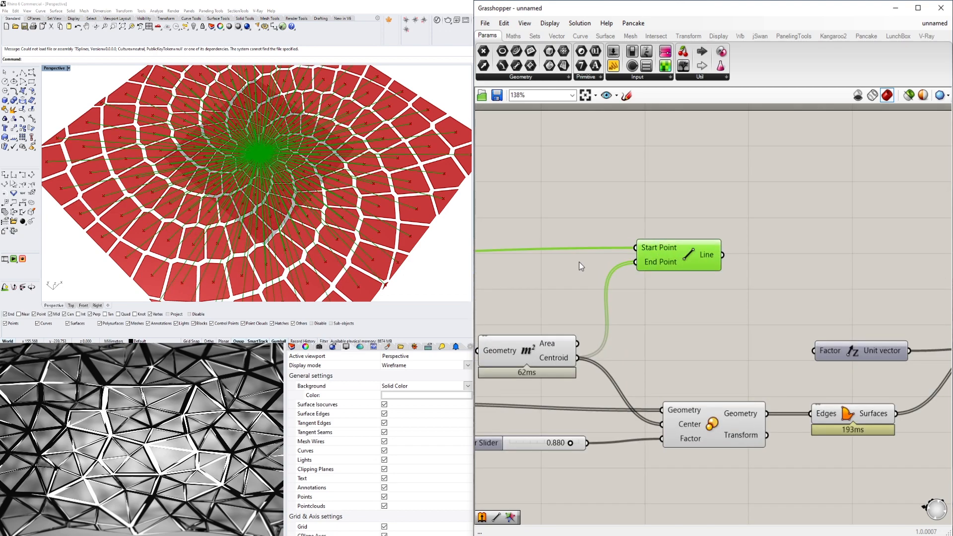
- Examine the lines between the spiral's centre and the cell centroids in the Perspective viewport
{"action": "scroll", "coordinate": [257, 219], "scroll_direction": "down", "scroll_amount": 5}
{"action": "scroll", "coordinate": [253, 243], "scroll_direction": "up", "scroll_amount": 4}
{"action": "scroll", "coordinate": [253, 244], "scroll_direction": "down", "scroll_amount": 2}
{"action": "scroll", "coordinate": [253, 244], "scroll_direction": "down", "scroll_amount": 3}
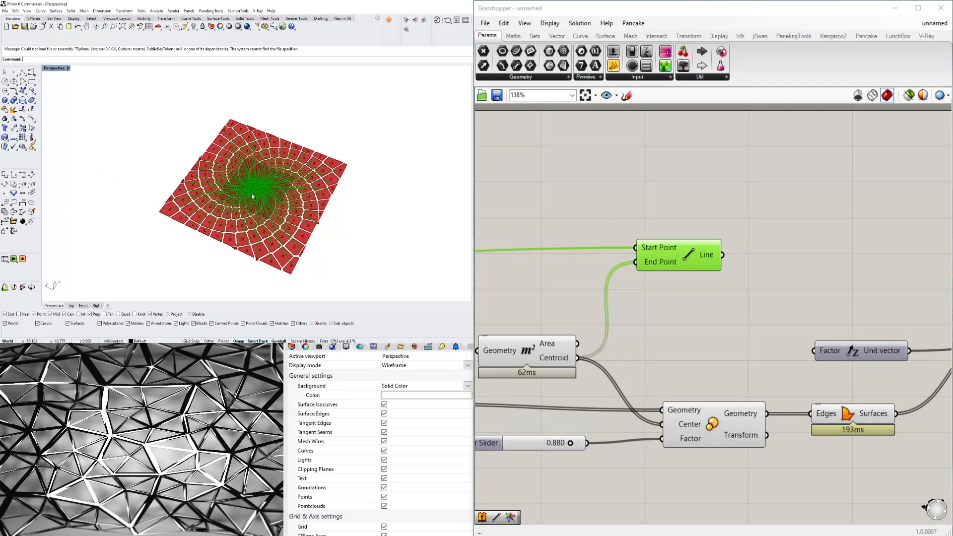
{"action": "scroll", "coordinate": [263, 203], "scroll_direction": "up", "scroll_amount": 6}
{"action": "scroll", "coordinate": [268, 201], "scroll_direction": "down", "scroll_amount": 2}
{"action": "scroll", "coordinate": [269, 201], "scroll_direction": "down", "scroll_amount": 3}
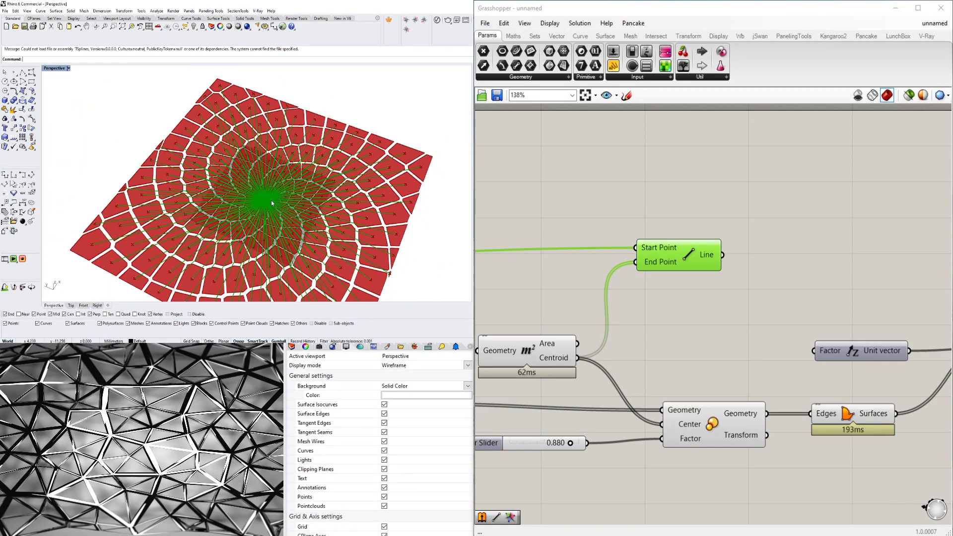
{"action": "scroll", "coordinate": [270, 196], "scroll_direction": "up", "scroll_amount": 6}
{"action": "scroll", "coordinate": [272, 191], "scroll_direction": "up", "scroll_amount": 5}
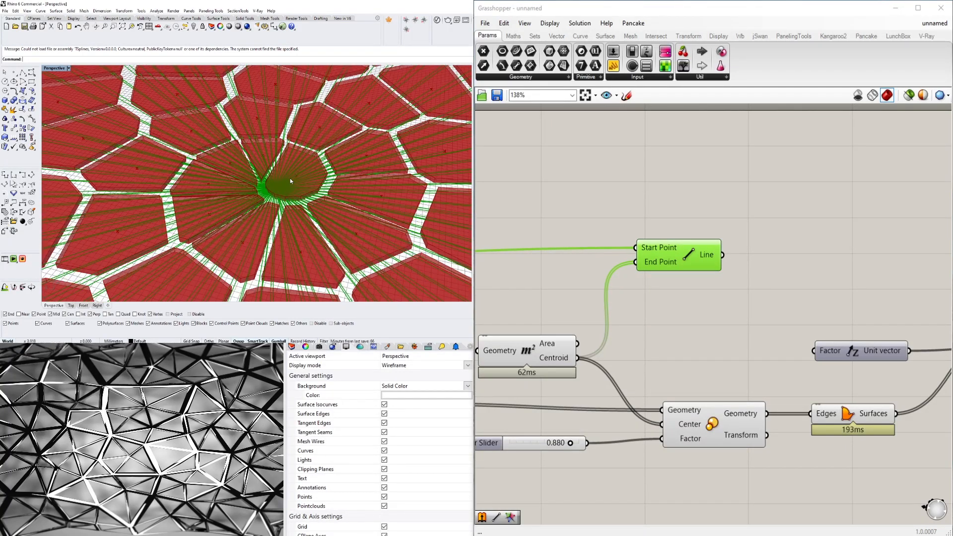
{"action": "scroll", "coordinate": [273, 175], "scroll_direction": "down", "scroll_amount": 2}
- Connect the Line output to Unit Z's Factor input and inspect the varying extrusion heights in the Perspective viewport
{"action": "left_click", "coordinate": [814, 147]}
{"action": "scroll", "coordinate": [665, 244], "scroll_direction": "down", "scroll_amount": 3}
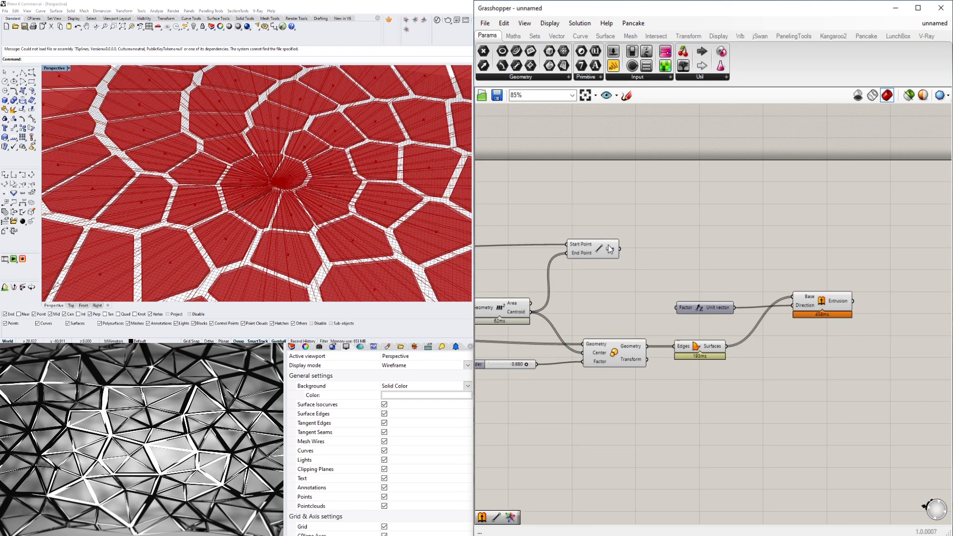
{"action": "left_click_drag", "start_coordinate": [622, 251], "coordinate": [677, 307]}
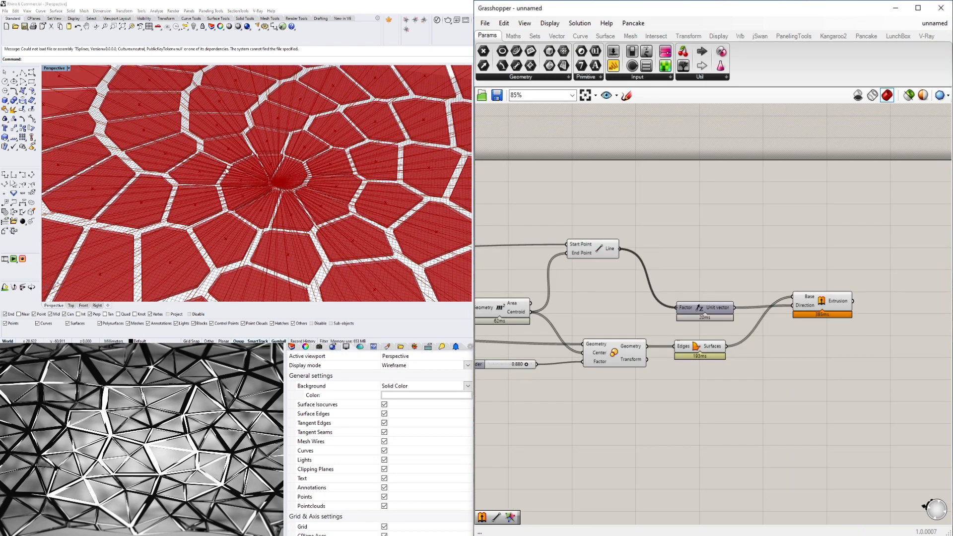
{"action": "scroll", "coordinate": [258, 180], "scroll_direction": "down", "scroll_amount": 6}
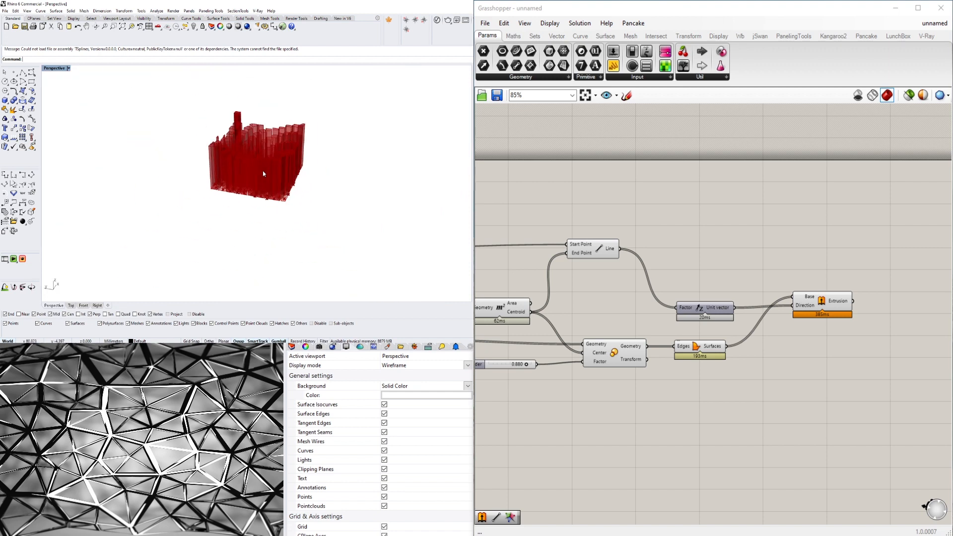
{"action": "scroll", "coordinate": [261, 159], "scroll_direction": "up", "scroll_amount": 2}
{"action": "right_click_drag", "start_coordinate": [260, 148], "coordinate": [261, 211]}
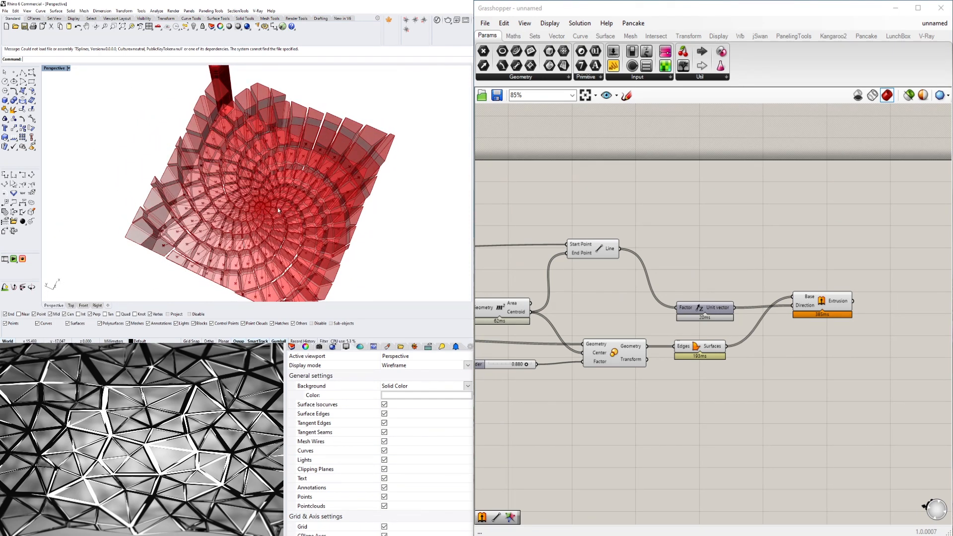
{"action": "right_click_drag", "start_coordinate": [106, 198], "coordinate": [223, 171]}
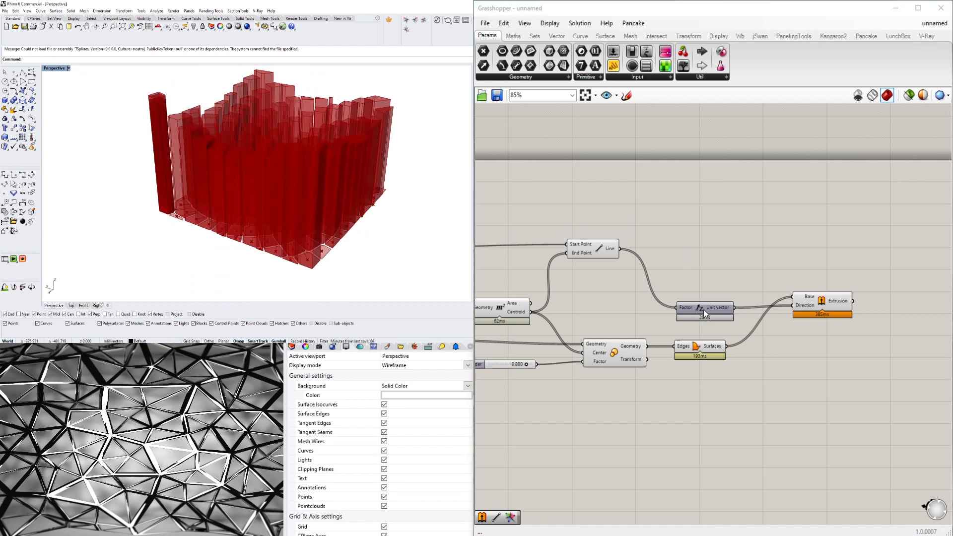
- Move Unit Z close to the Line component and view the extruded columns from above
{"action": "left_click_drag", "start_coordinate": [703, 308], "coordinate": [675, 261]}
{"action": "right_click_drag", "start_coordinate": [228, 178], "coordinate": [174, 208]}
{"action": "left_click", "coordinate": [890, 380]}
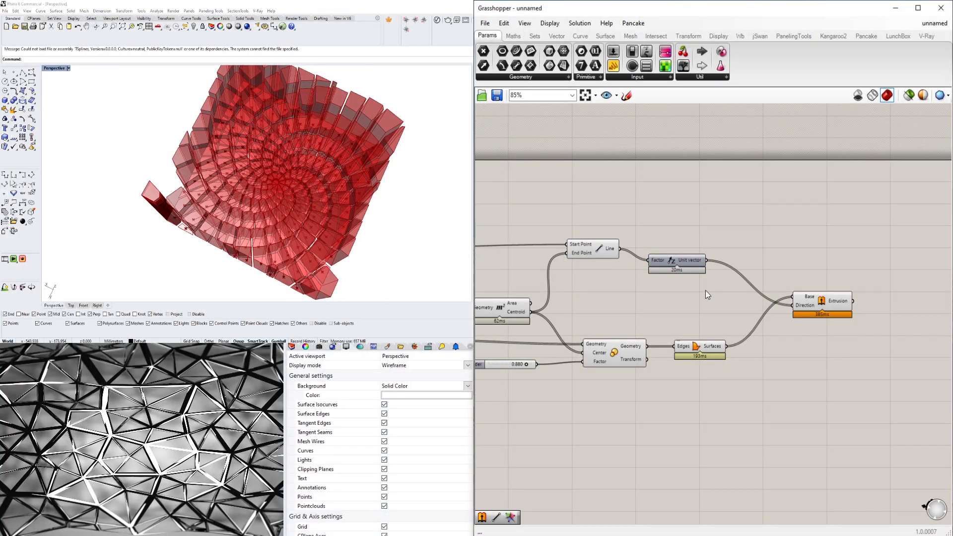
- Try grafting the Direction input of the Extrude component and view the resulting columns in the Perspective viewport
{"action": "scroll", "coordinate": [745, 293], "scroll_direction": "up", "scroll_amount": 2}
{"action": "right_click", "coordinate": [830, 309]}
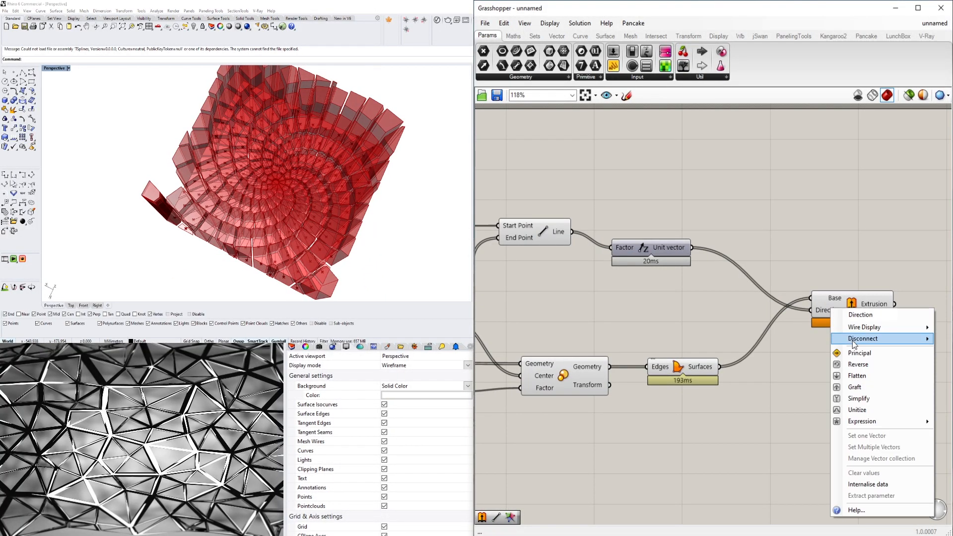
{"action": "left_click", "coordinate": [854, 387]}
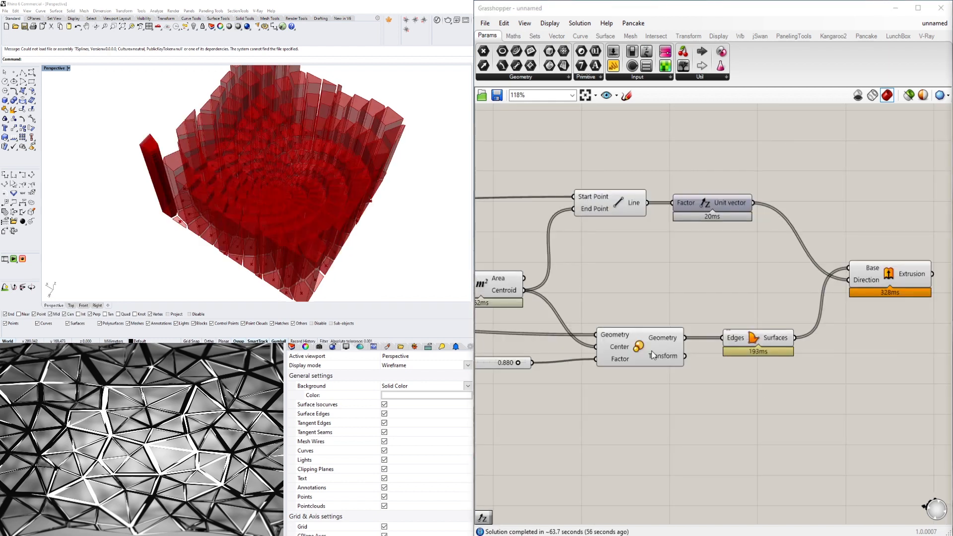
{"action": "right_click_drag", "start_coordinate": [318, 270], "coordinate": [175, 186]}
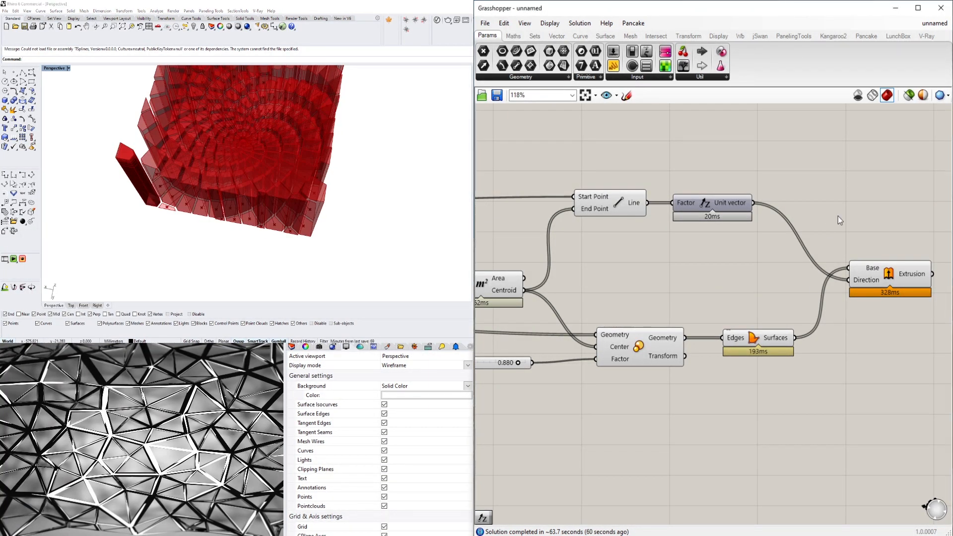
- Flatten the Centroid output of the Area component
{"action": "right_click_drag", "start_coordinate": [837, 215], "coordinate": [750, 222]}
{"action": "right_click_drag", "start_coordinate": [567, 291], "coordinate": [748, 290]}
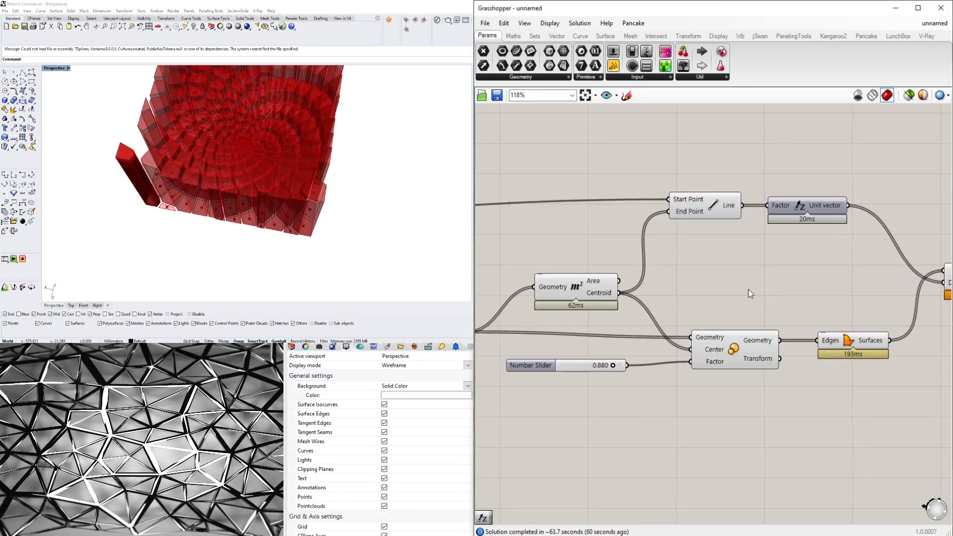
{"action": "scroll", "coordinate": [748, 290], "scroll_direction": "down", "scroll_amount": 3}
{"action": "right_click_drag", "start_coordinate": [645, 289], "coordinate": [716, 278]}
{"action": "scroll", "coordinate": [806, 279], "scroll_direction": "up", "scroll_amount": 4}
{"action": "scroll", "coordinate": [716, 278], "scroll_direction": "up", "scroll_amount": 3}
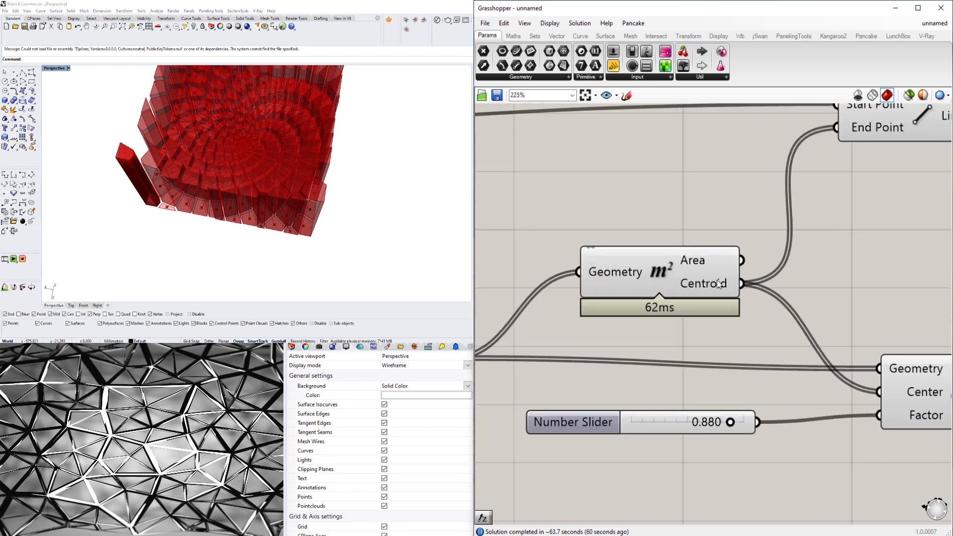
{"action": "right_click", "coordinate": [716, 279]}
{"action": "left_click", "coordinate": [744, 335]}
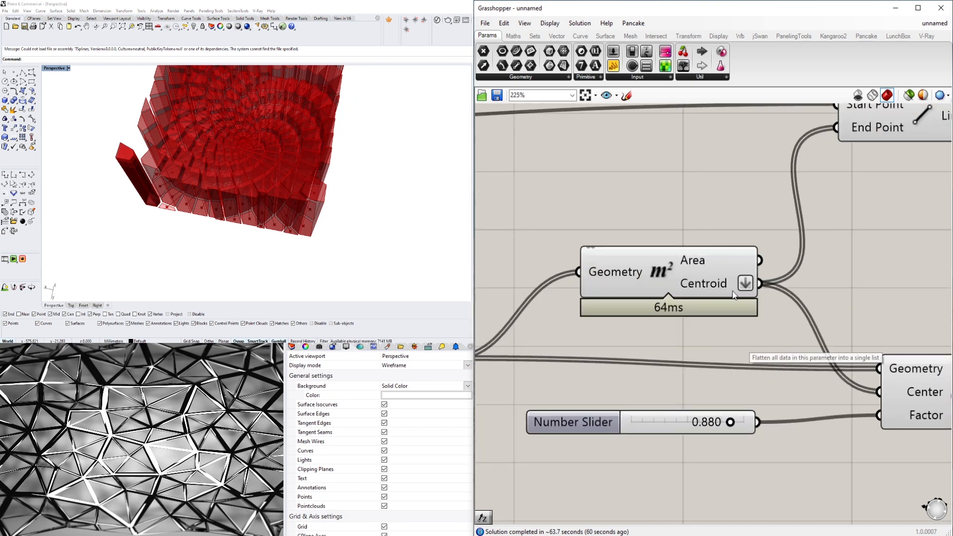
{"action": "left_click_drag", "start_coordinate": [709, 272], "coordinate": [682, 276]}
{"action": "scroll", "coordinate": [710, 213], "scroll_direction": "down", "scroll_amount": 4}
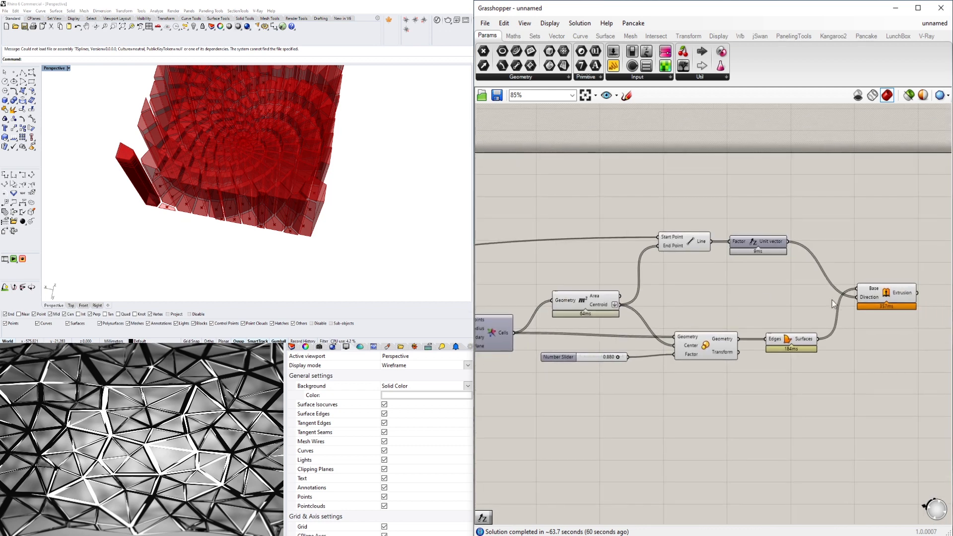
- Select the Line component and inspect the extruded columns from the side in the Perspective viewport
{"action": "left_click_drag", "start_coordinate": [722, 275], "coordinate": [623, 228]}
{"action": "left_click", "coordinate": [720, 287]}
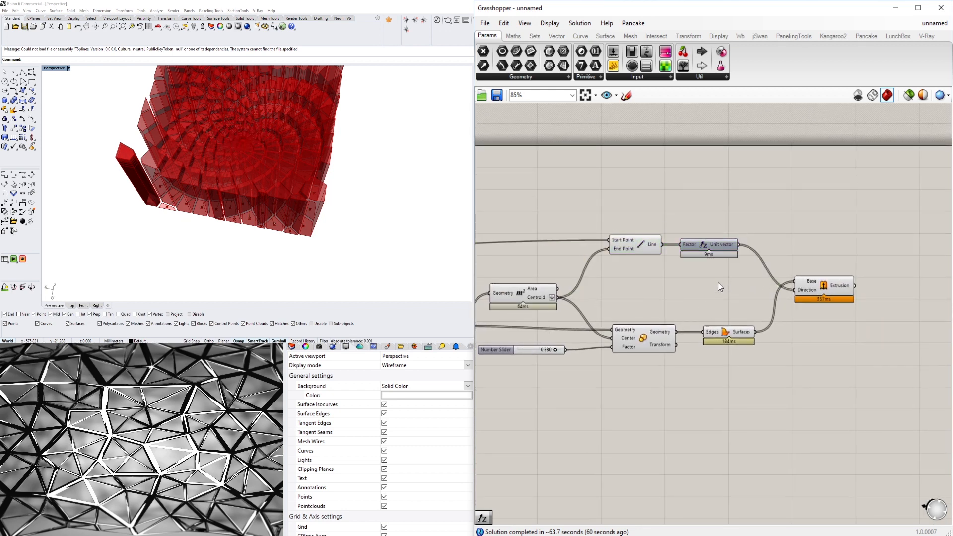
{"action": "left_click", "coordinate": [647, 246]}
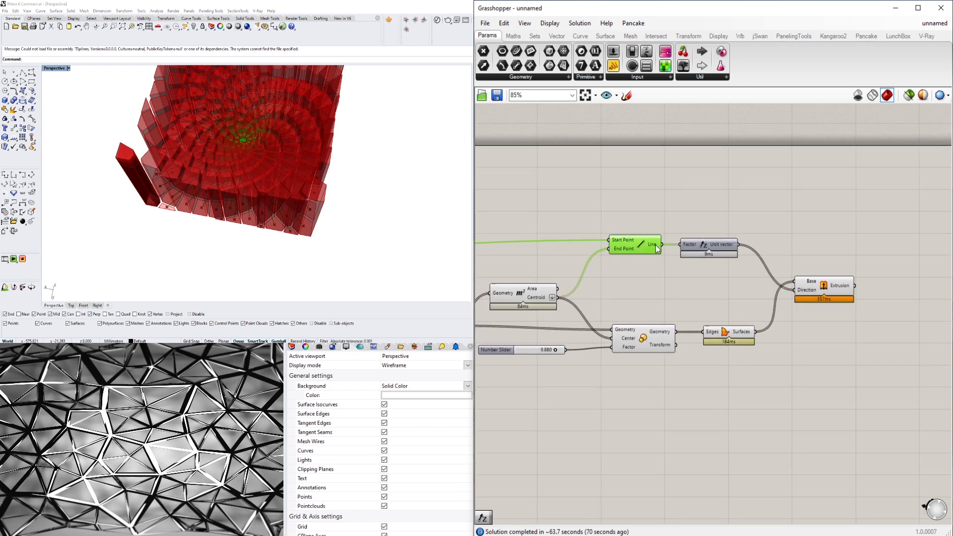
{"action": "right_click_drag", "start_coordinate": [256, 102], "coordinate": [229, 162]}
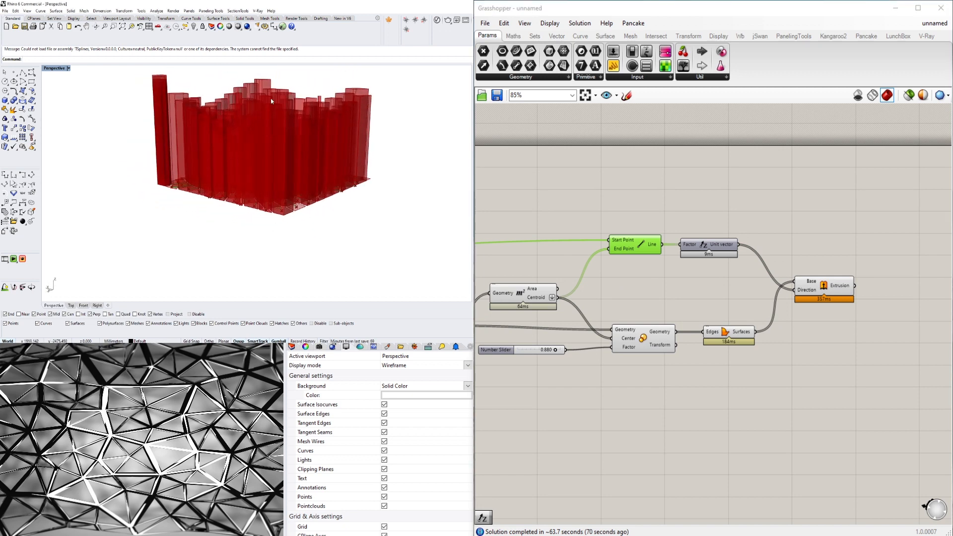
- Disconnect the Line output from Unit Z's Factor input and move Unit Z and Extrude away to make room after Line
{"action": "left_click_drag", "start_coordinate": [707, 240], "coordinate": [727, 240]}
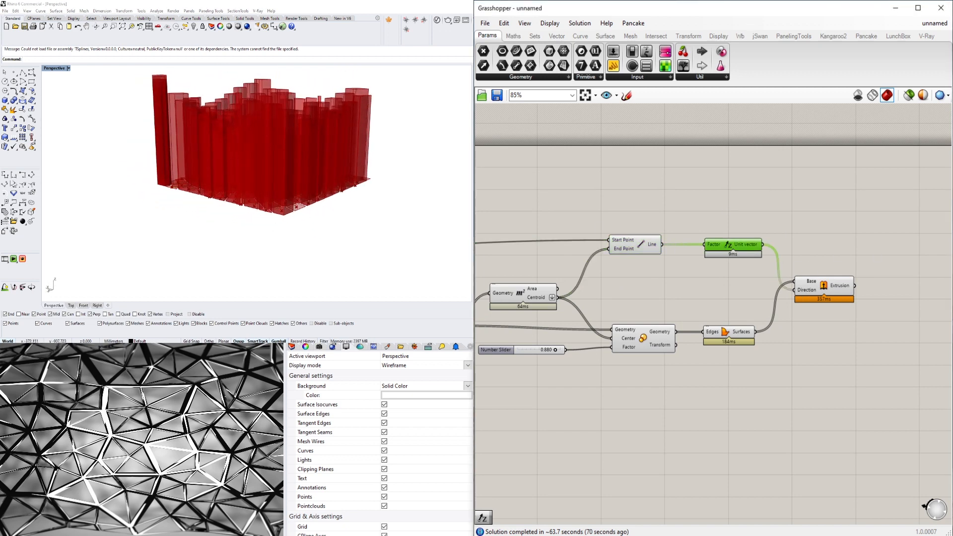
{"action": "left_click", "coordinate": [822, 287]}
{"action": "left_click", "coordinate": [740, 259]}
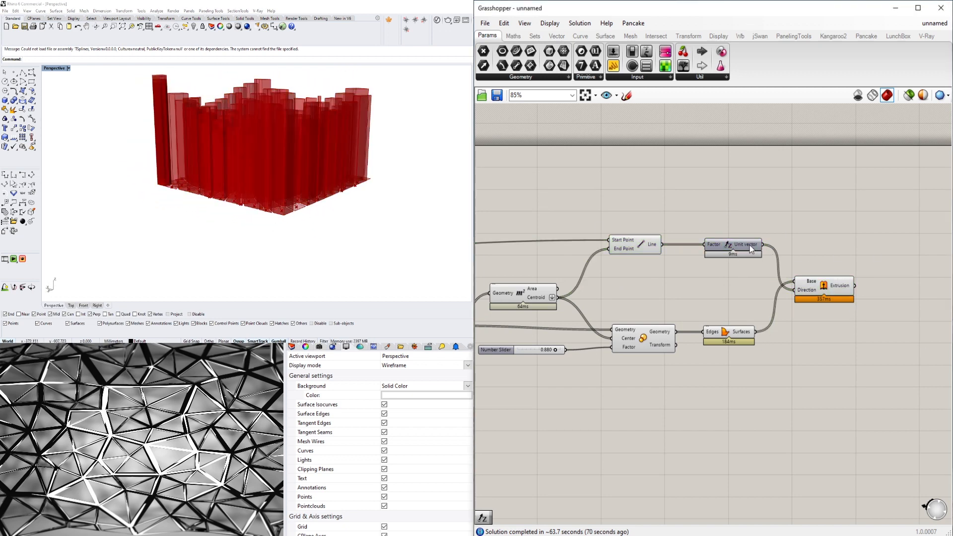
{"action": "left_click_drag", "start_coordinate": [663, 245], "coordinate": [705, 244], "text": "ctrl"}
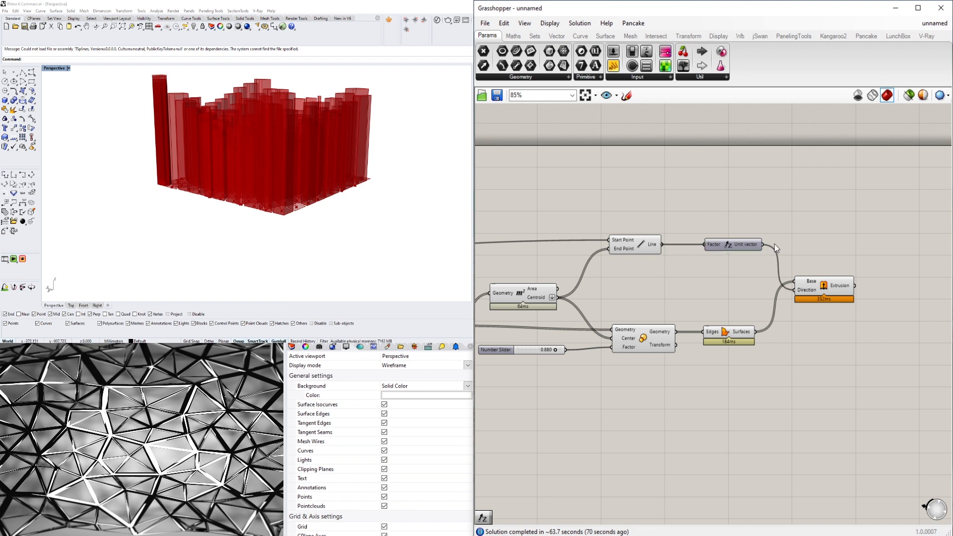
{"action": "left_click_drag", "start_coordinate": [823, 296], "coordinate": [918, 299]}
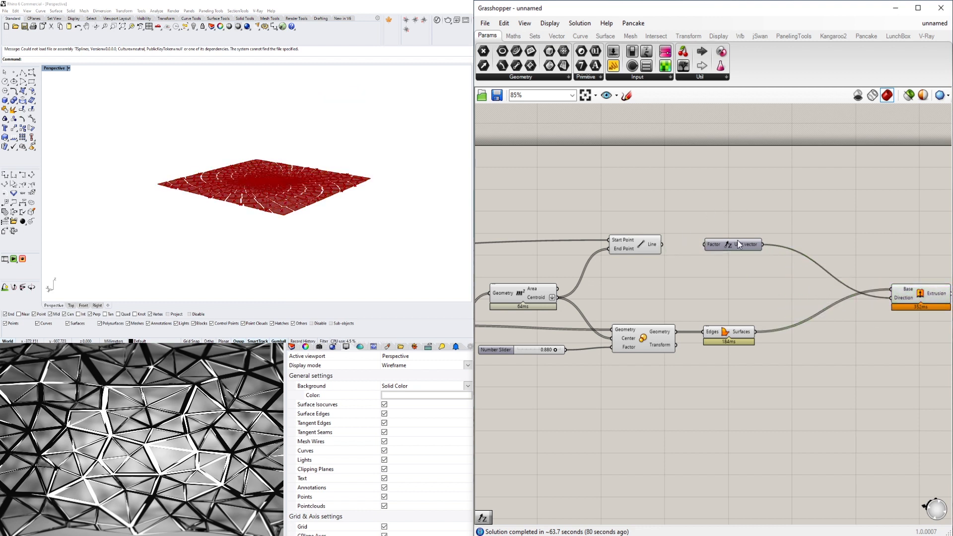
{"action": "left_click_drag", "start_coordinate": [731, 245], "coordinate": [836, 364]}
{"action": "left_click", "coordinate": [818, 234]}
{"action": "right_click_drag", "start_coordinate": [887, 268], "coordinate": [838, 266]}
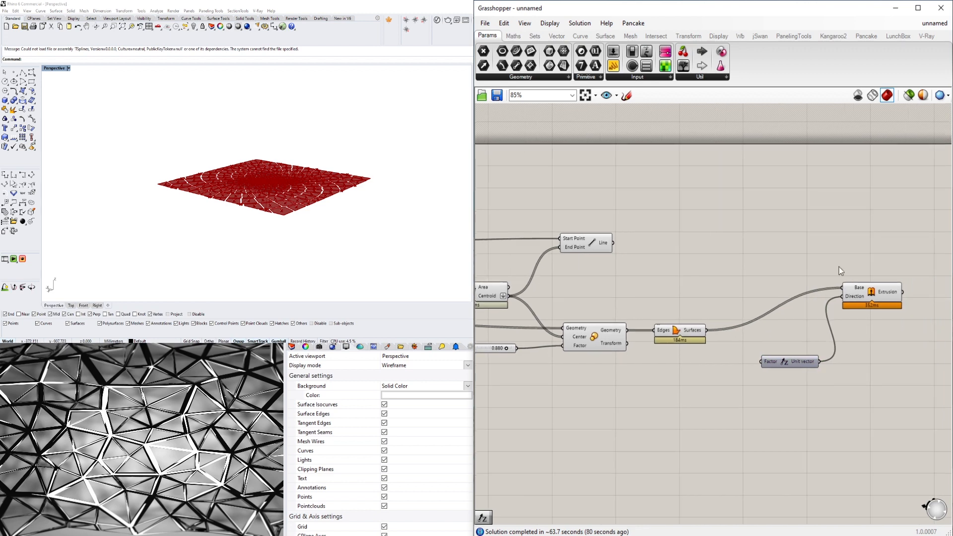
- Add a Remap Numbers component to the free space after the Line component
{"action": "left_click", "coordinate": [607, 249]}
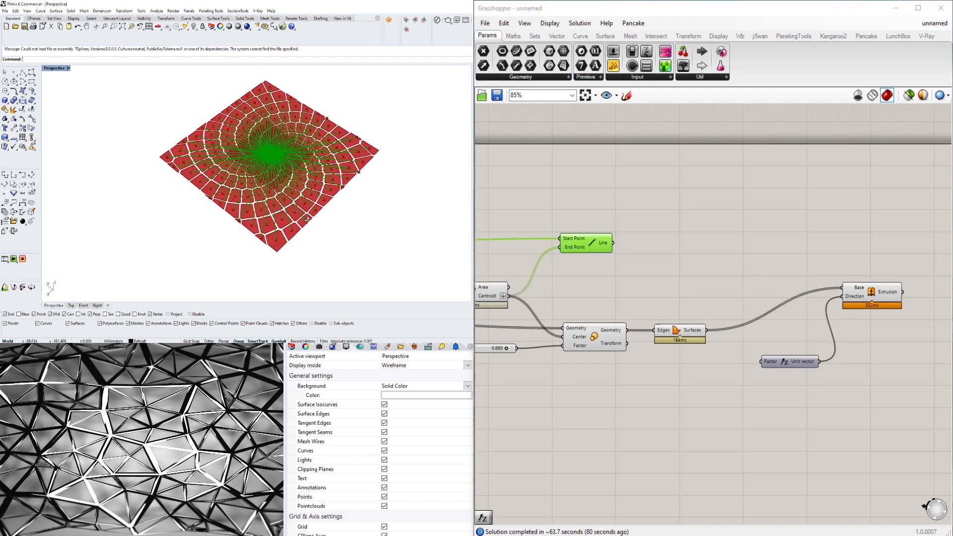
{"action": "double_click", "coordinate": [654, 252]}
{"action": "type", "text": "RE"}
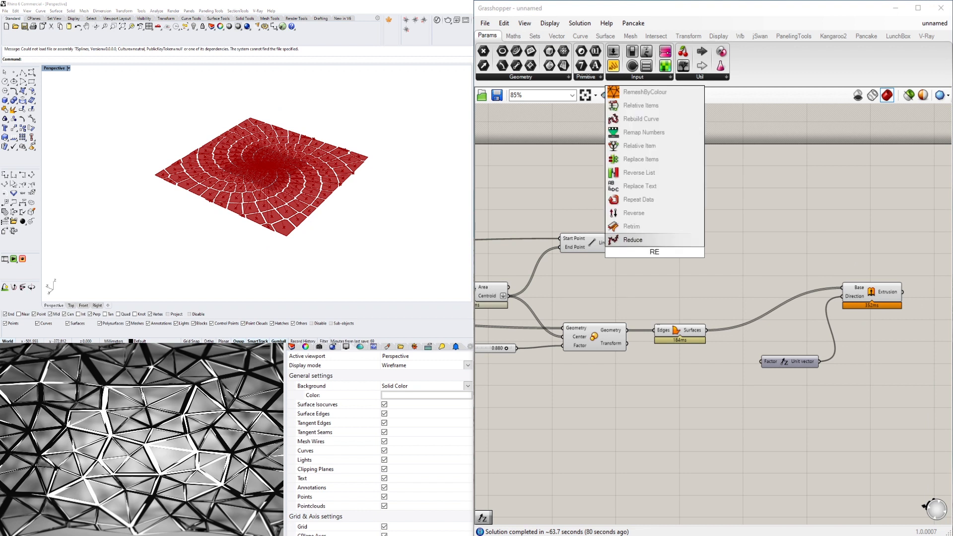
{"action": "type", "text": "MAP"}
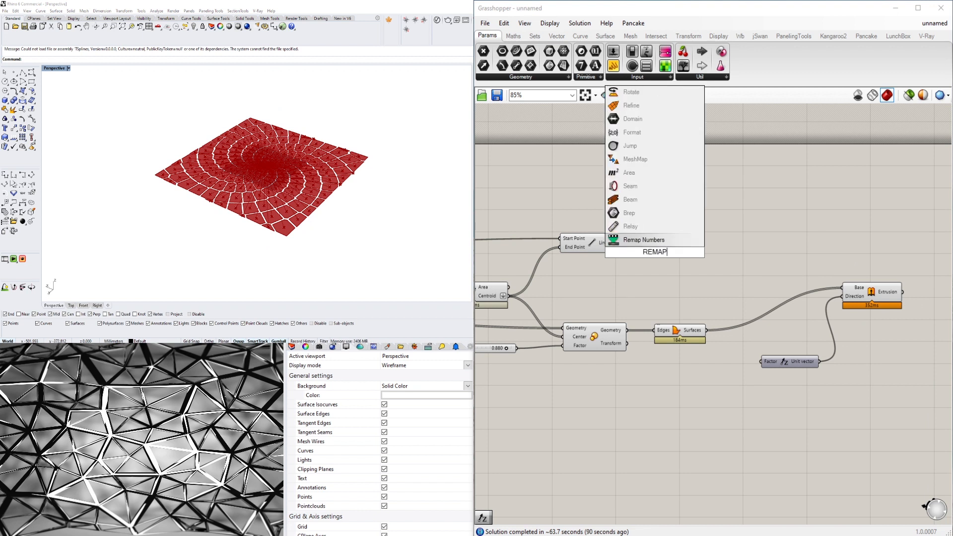
{"action": "left_click", "coordinate": [645, 241]}
{"action": "left_click_drag", "start_coordinate": [653, 249], "coordinate": [724, 253]}
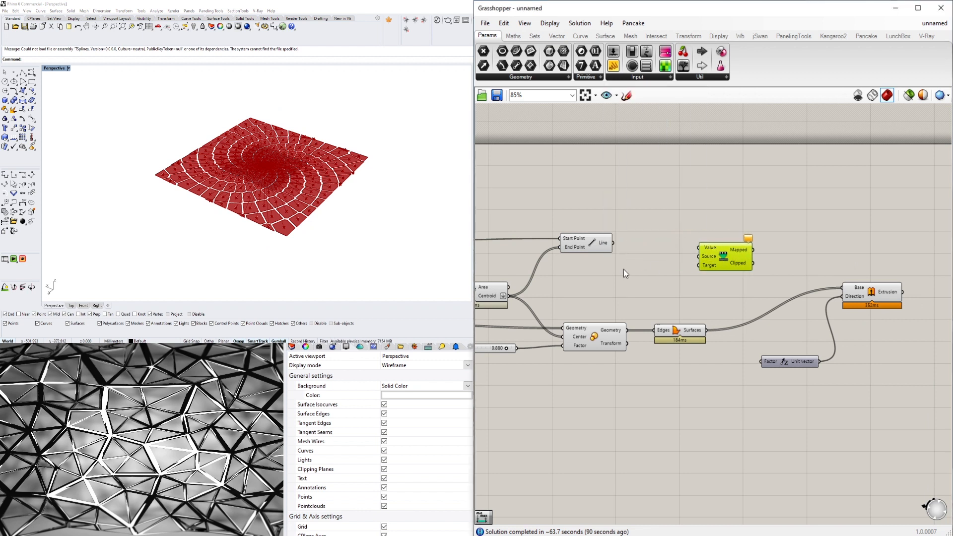
{"action": "left_click", "coordinate": [623, 269]}
- Add a curve Length component beside Line and feed the Line output into its Curve input
{"action": "scroll", "coordinate": [633, 246], "scroll_direction": "up", "scroll_amount": 1}
{"action": "scroll", "coordinate": [613, 242], "scroll_direction": "up", "scroll_amount": 2}
{"action": "left_click", "coordinate": [582, 248]}
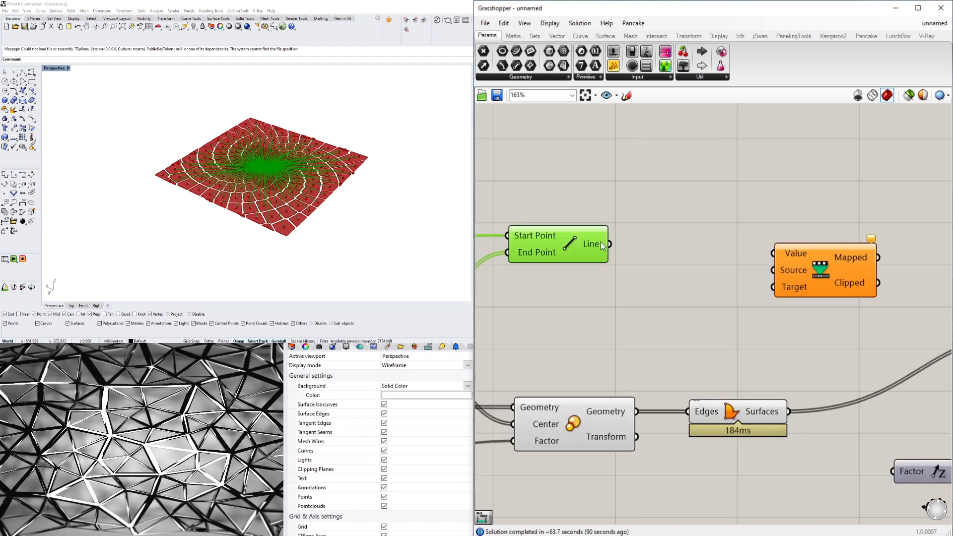
{"action": "double_click", "coordinate": [652, 250]}
{"action": "type", "text": "length"}
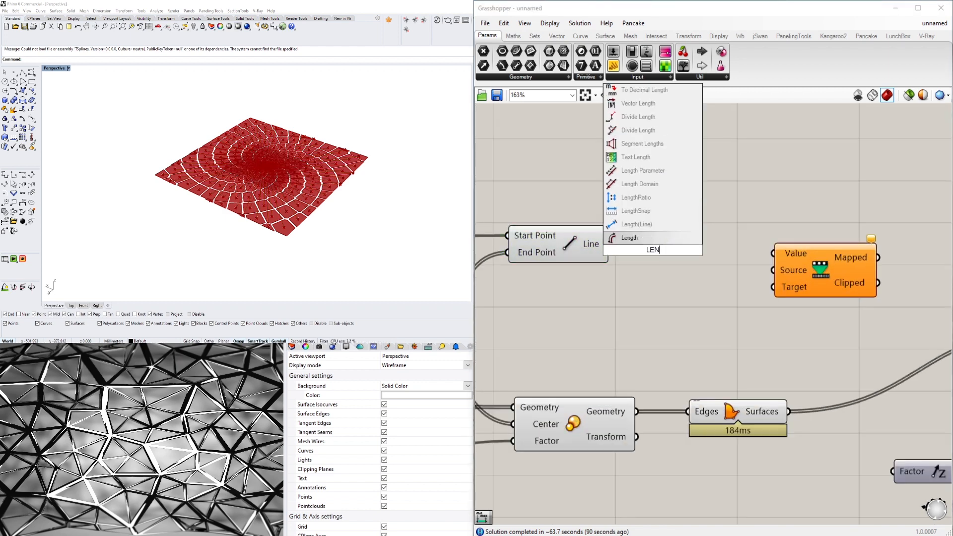
{"action": "left_click", "coordinate": [645, 224]}
{"action": "left_click_drag", "start_coordinate": [645, 248], "coordinate": [622, 243]}
{"action": "right_click_drag", "start_coordinate": [726, 311], "coordinate": [662, 311]}
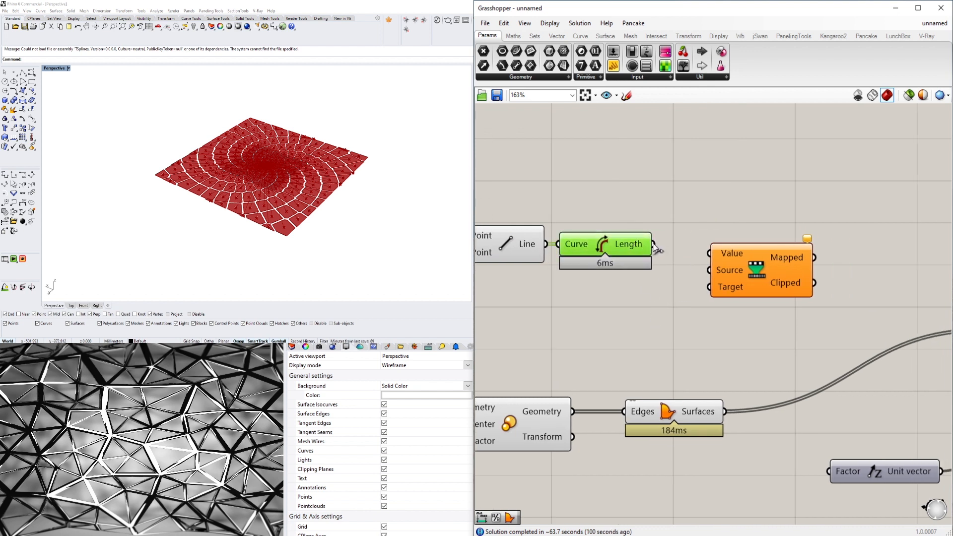
- Connect the Length output to Remap Numbers' Value input and move Remap Numbers farther along to leave room between them
{"action": "left_click_drag", "start_coordinate": [653, 244], "coordinate": [877, 281]}
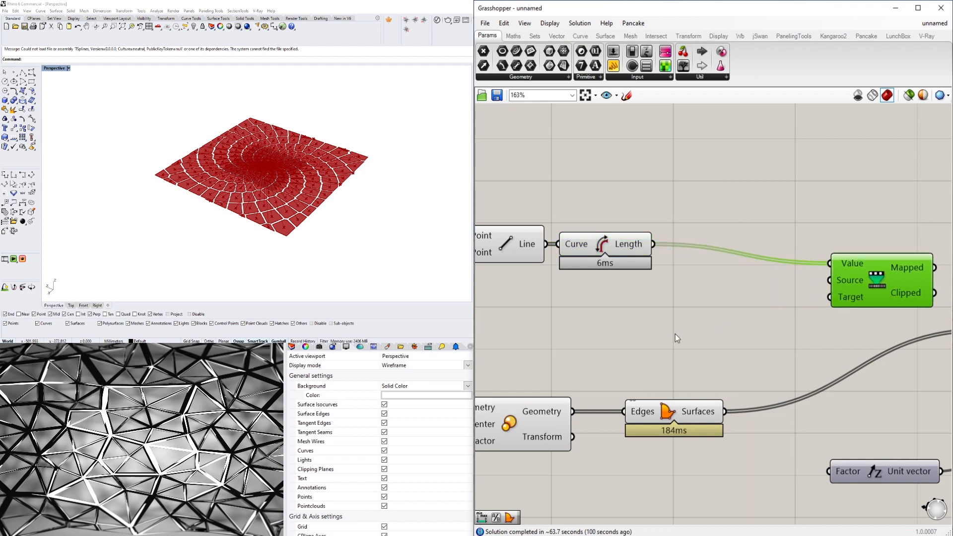
{"action": "left_click", "coordinate": [772, 311]}
{"action": "right_click_drag", "start_coordinate": [849, 335], "coordinate": [748, 280]}
{"action": "scroll", "coordinate": [689, 245], "scroll_direction": "down", "scroll_amount": 2}
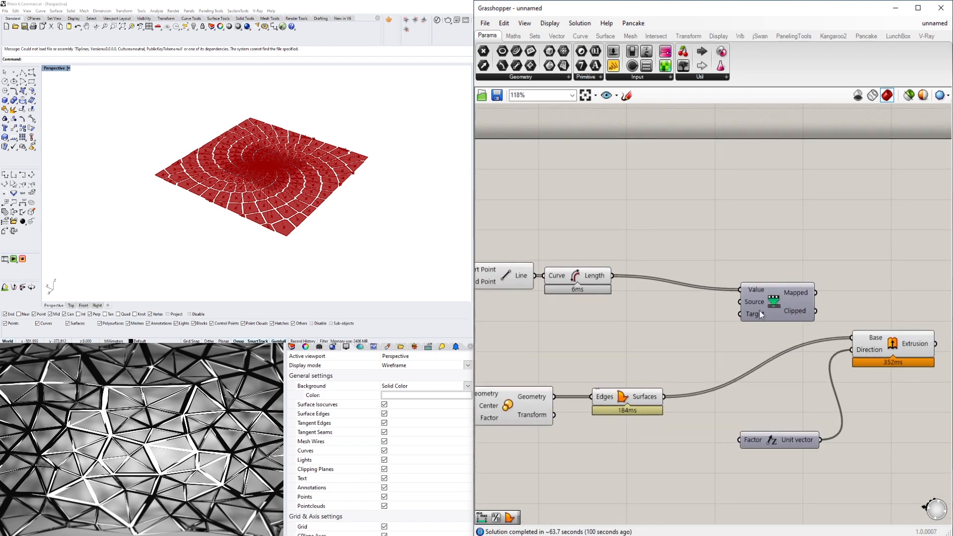
{"action": "left_click", "coordinate": [787, 290]}
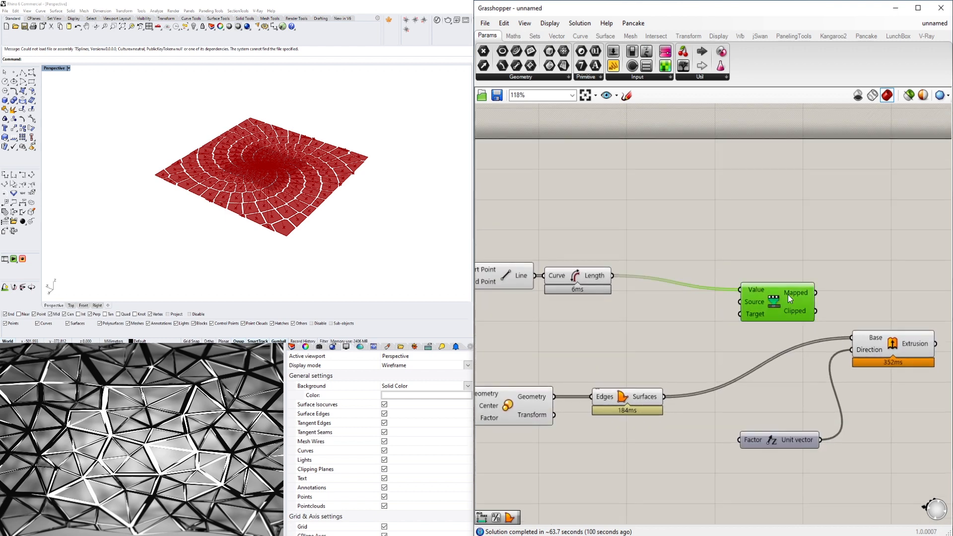
- Add a Bounds component below the Length wire and connect Length to its Numbers input
{"action": "double_click", "coordinate": [692, 304]}
{"action": "type", "text": "BOUND"}
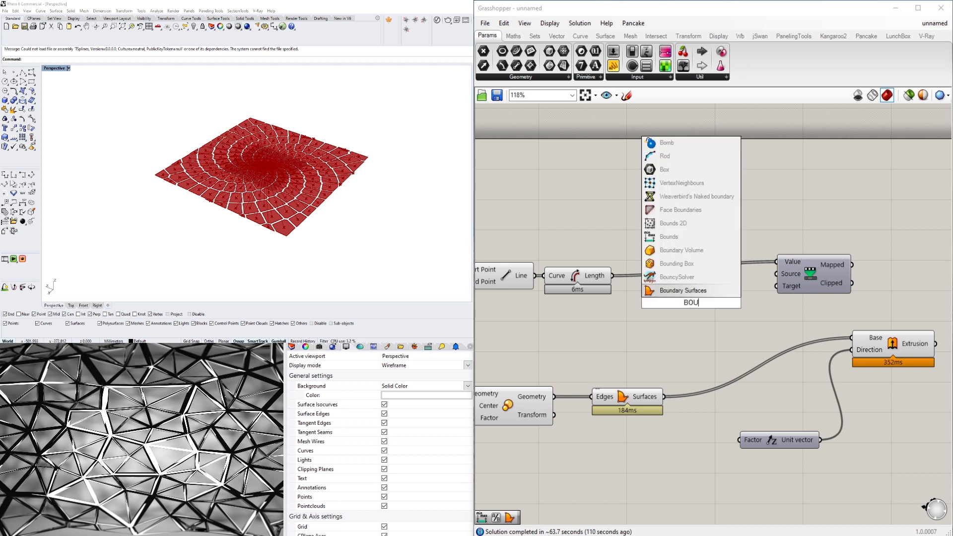
{"action": "left_click", "coordinate": [668, 250]}
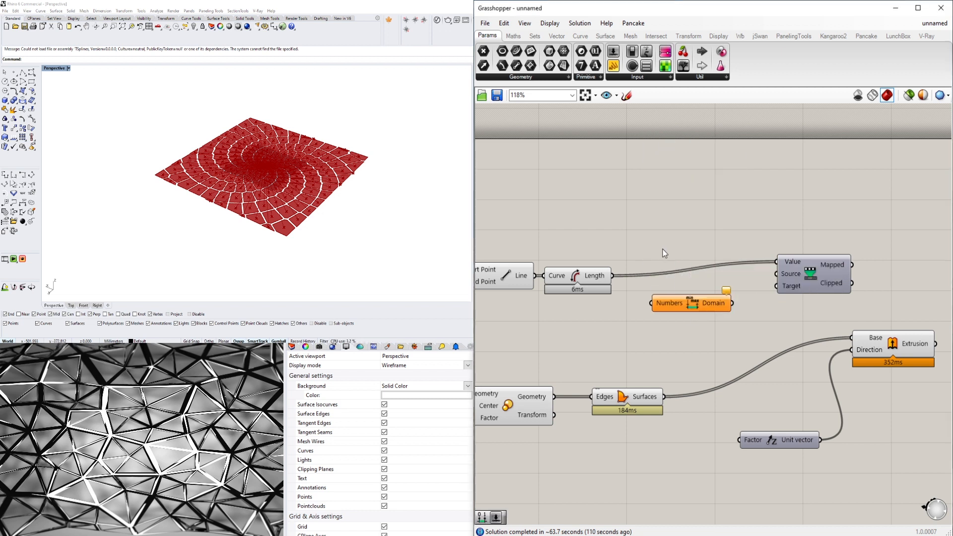
{"action": "left_click_drag", "start_coordinate": [612, 275], "coordinate": [650, 303]}
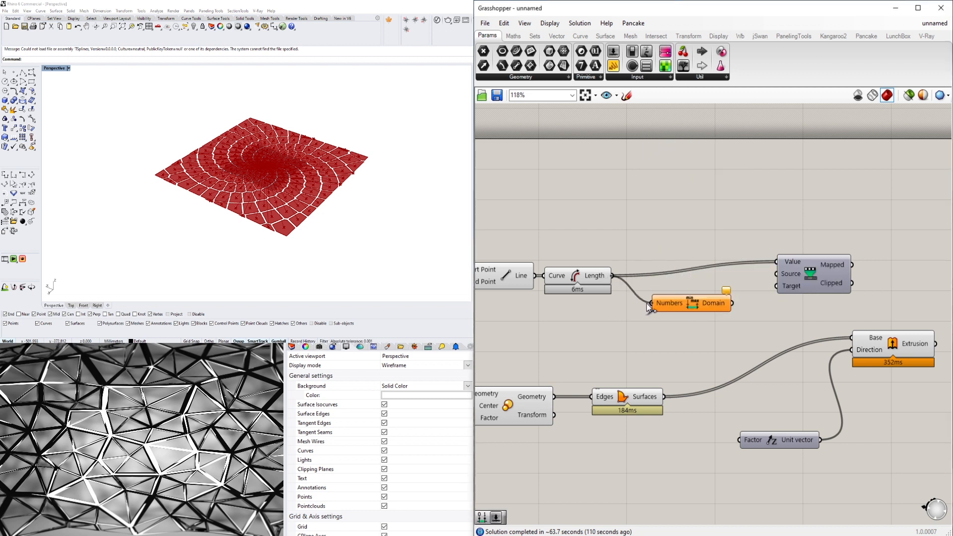
- Connect the Bounds component's Domain output to Remap Numbers' Source input and align the two components
{"action": "left_click", "coordinate": [716, 302]}
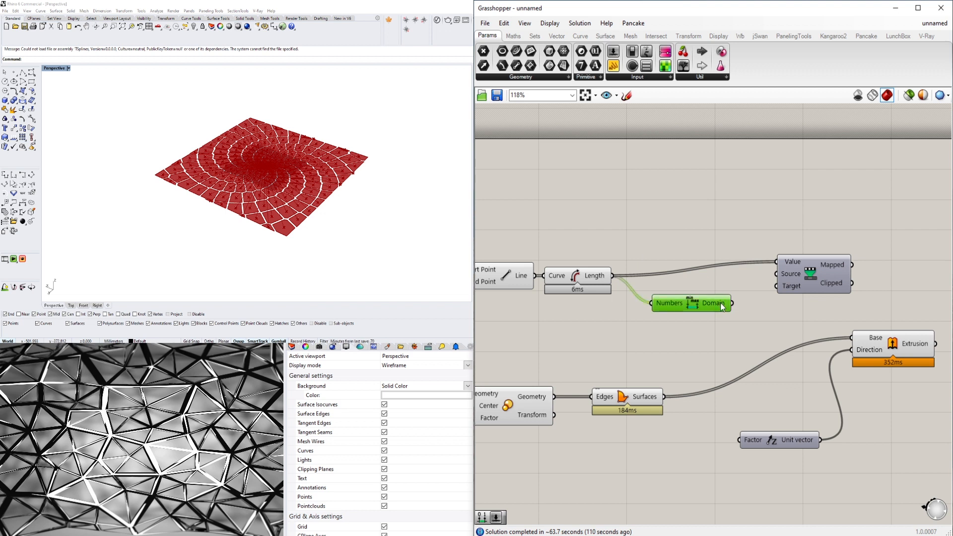
{"action": "mouse_move", "coordinate": [722, 307]}
{"action": "left_click_drag", "start_coordinate": [731, 303], "coordinate": [786, 289]}
{"action": "left_click", "coordinate": [793, 285]}
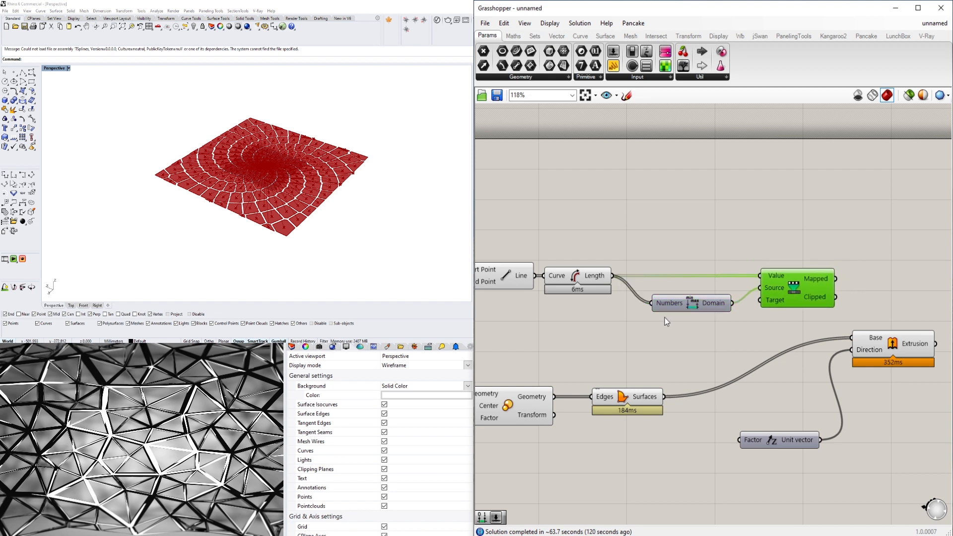
{"action": "left_click_drag", "start_coordinate": [686, 309], "coordinate": [683, 305]}
- Add a Construct Domain component below Bounds
{"action": "double_click", "coordinate": [636, 360]}
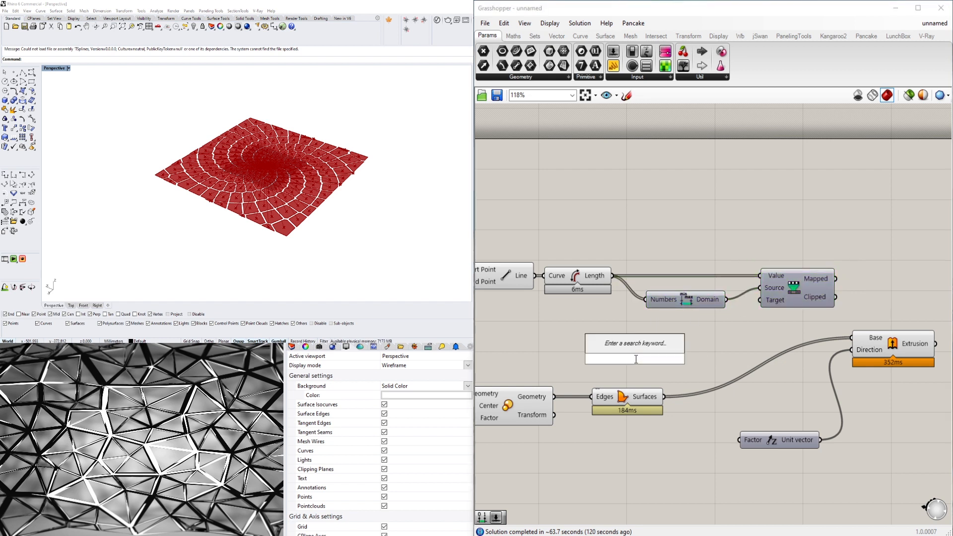
{"action": "type", "text": "CONSTRUC"}
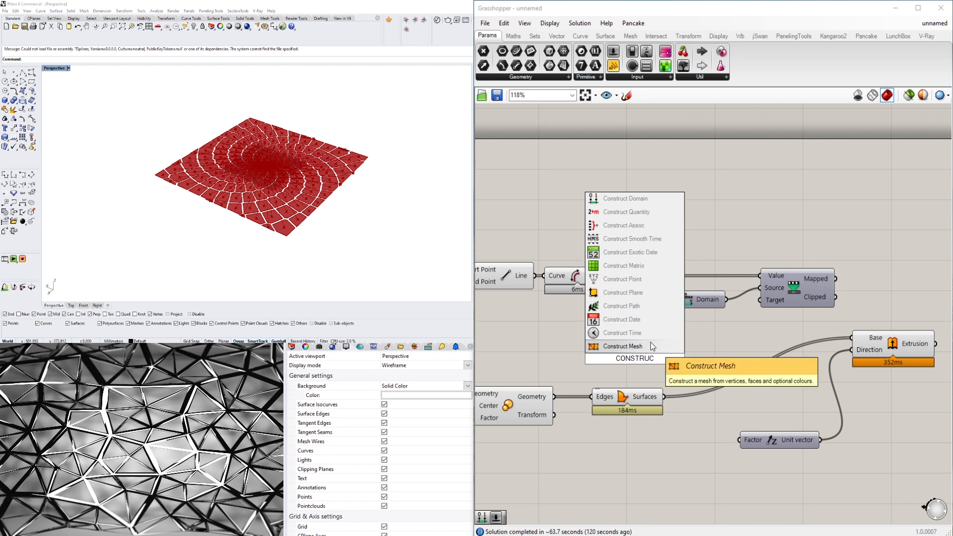
{"action": "left_click", "coordinate": [625, 198]}
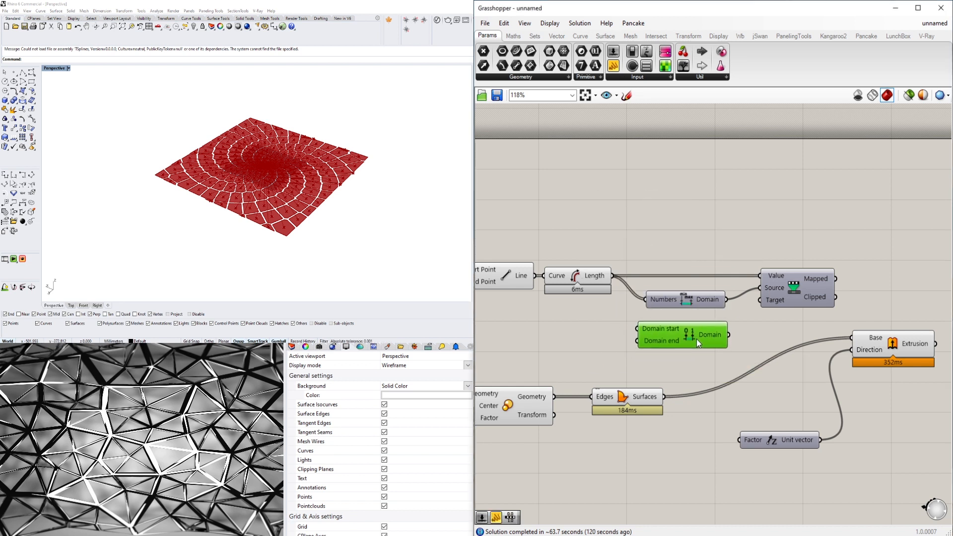
- Connect a new 3.5 number slider to Construct Domain's Domain start input and place a copy of the slider directly below it
{"action": "right_click_drag", "start_coordinate": [695, 339], "coordinate": [772, 337]}
{"action": "double_click", "coordinate": [637, 329]}
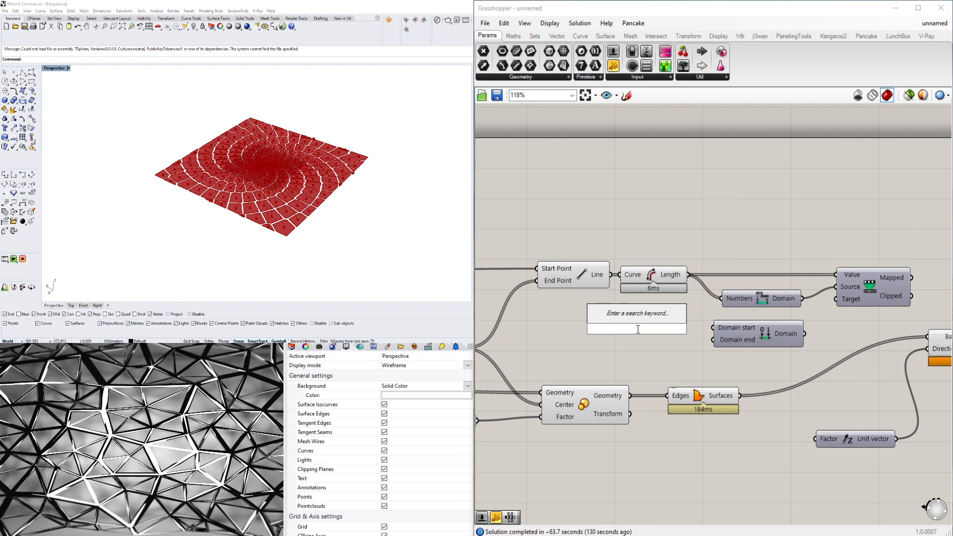
{"action": "type", "text": "3.5"}
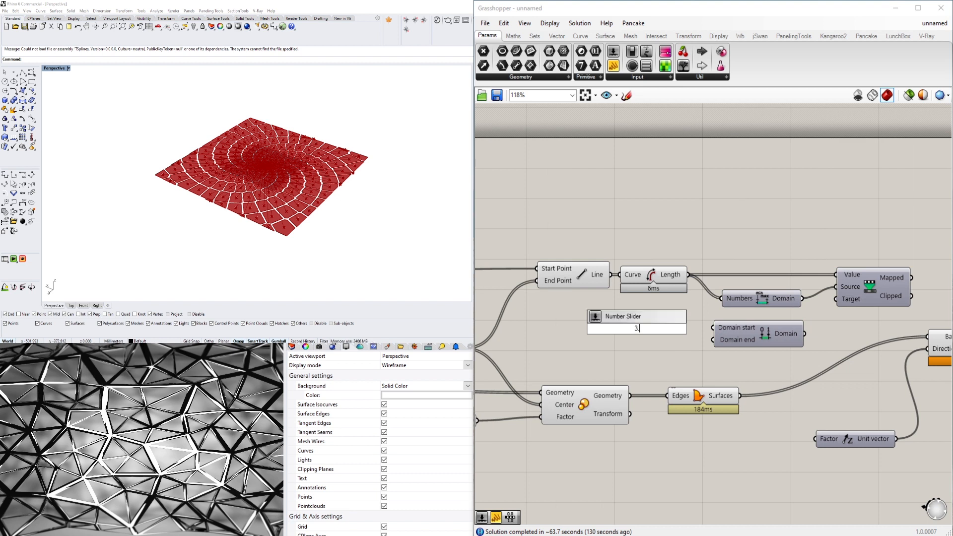
{"action": "key", "text": "Return"}
{"action": "scroll", "coordinate": [637, 329], "scroll_direction": "up", "scroll_amount": 3}
{"action": "left_click_drag", "start_coordinate": [752, 329], "coordinate": [782, 326]}
{"action": "left_click_drag", "start_coordinate": [670, 335], "coordinate": [655, 317]}
{"action": "left_click_drag", "start_coordinate": [576, 346], "coordinate": [577, 358], "text": "alt"}
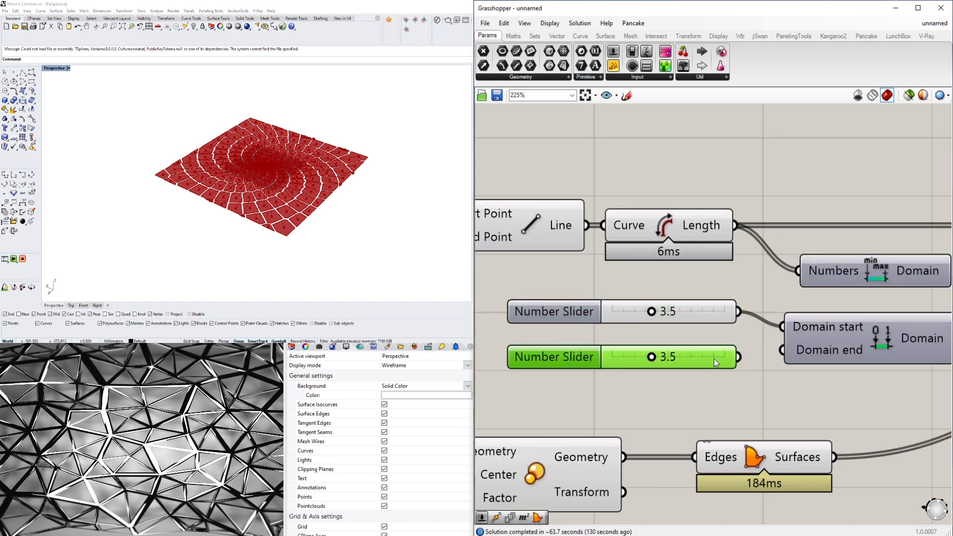
- Connect the copied slider to Construct Domain's Domain end input, then set the end slider to 1.4 and the start slider to 5.2
{"action": "left_click_drag", "start_coordinate": [738, 357], "coordinate": [782, 350]}
{"action": "left_click_drag", "start_coordinate": [651, 356], "coordinate": [627, 358]}
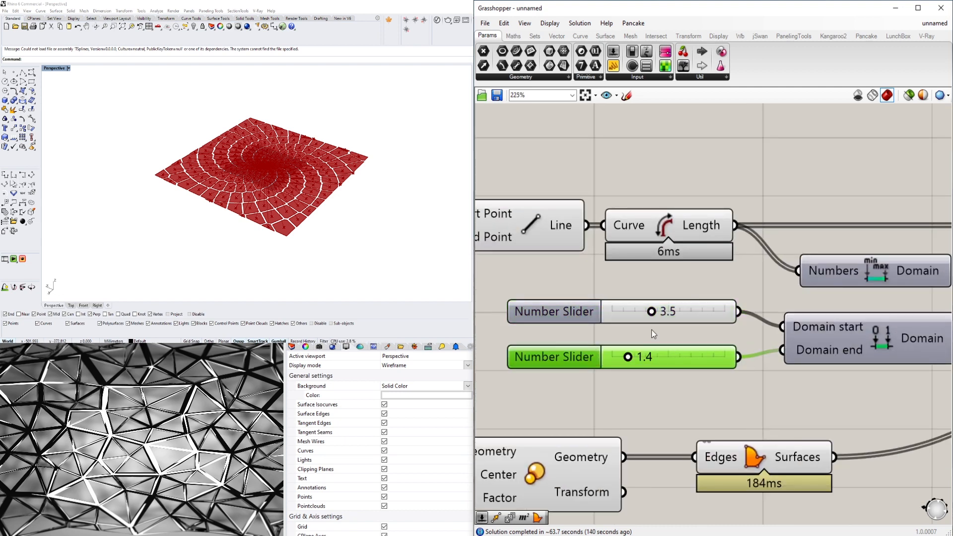
{"action": "left_click_drag", "start_coordinate": [658, 313], "coordinate": [677, 312]}
{"action": "left_click", "coordinate": [794, 233]}
{"action": "scroll", "coordinate": [805, 224], "scroll_direction": "down", "scroll_amount": 4}
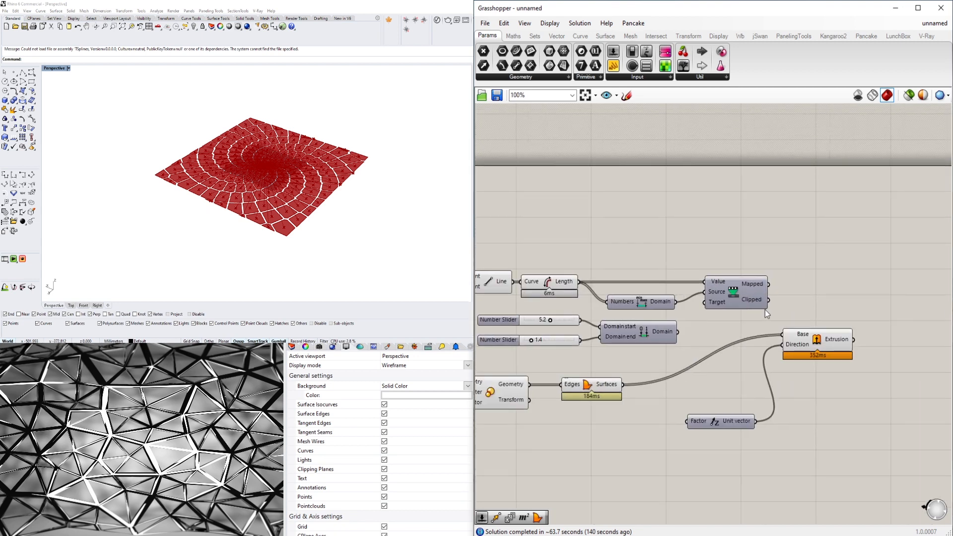
- Set the number slider feeding the Scale component's Factor input to 0.932
{"action": "mouse_move", "coordinate": [758, 286]}
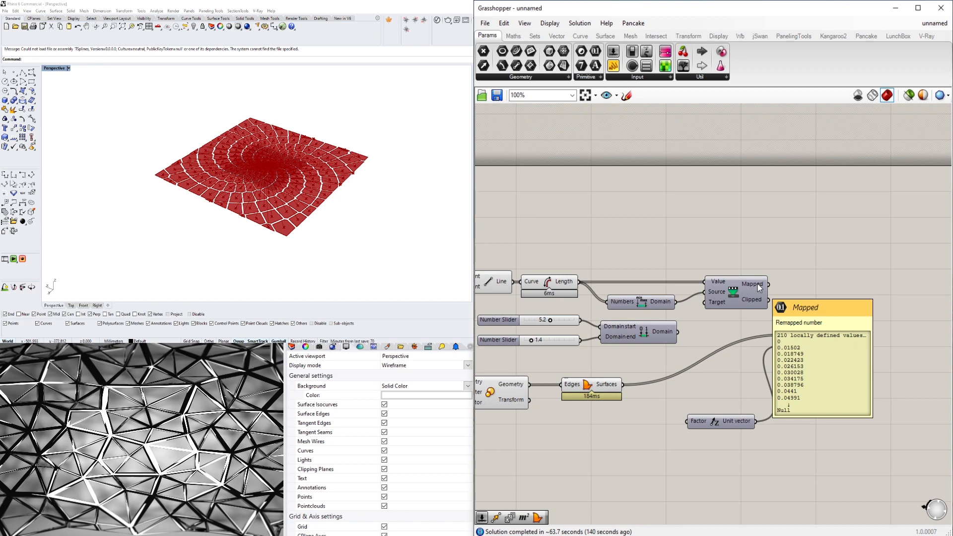
{"action": "right_click_drag", "start_coordinate": [635, 367], "coordinate": [691, 310]}
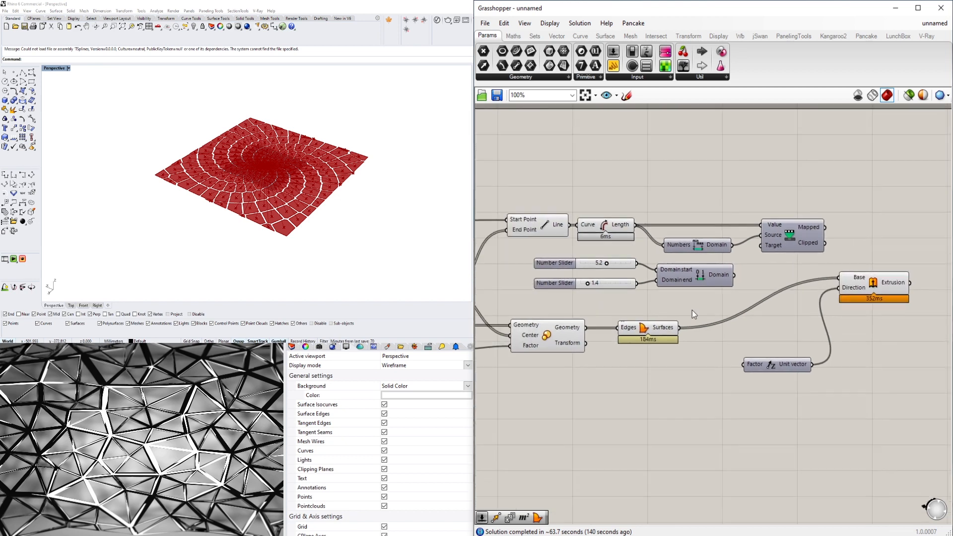
{"action": "mouse_move", "coordinate": [673, 332]}
{"action": "scroll", "coordinate": [686, 307], "scroll_direction": "down", "scroll_amount": 4}
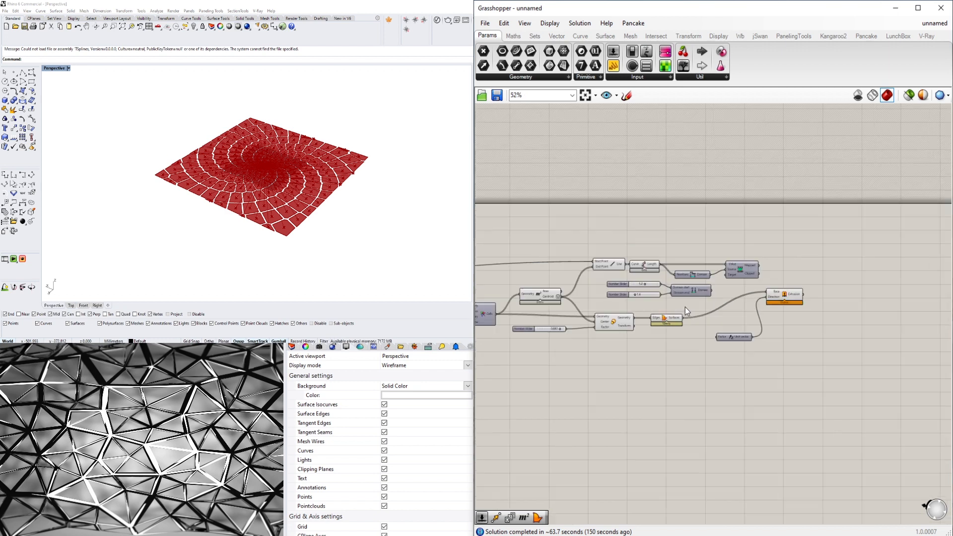
{"action": "scroll", "coordinate": [591, 285], "scroll_direction": "up", "scroll_amount": 4}
{"action": "right_click_drag", "start_coordinate": [513, 328], "coordinate": [482, 268]}
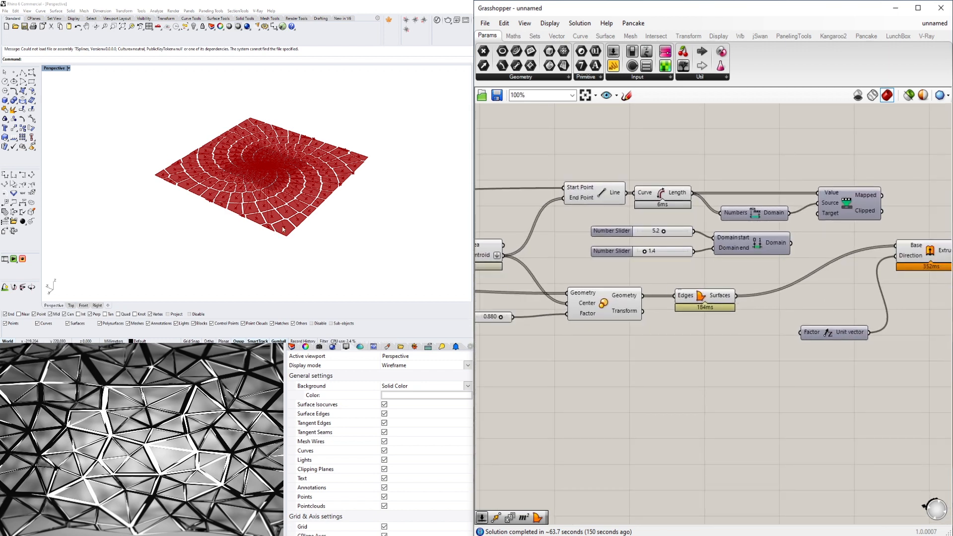
{"action": "scroll", "coordinate": [284, 230], "scroll_direction": "up", "scroll_amount": 4}
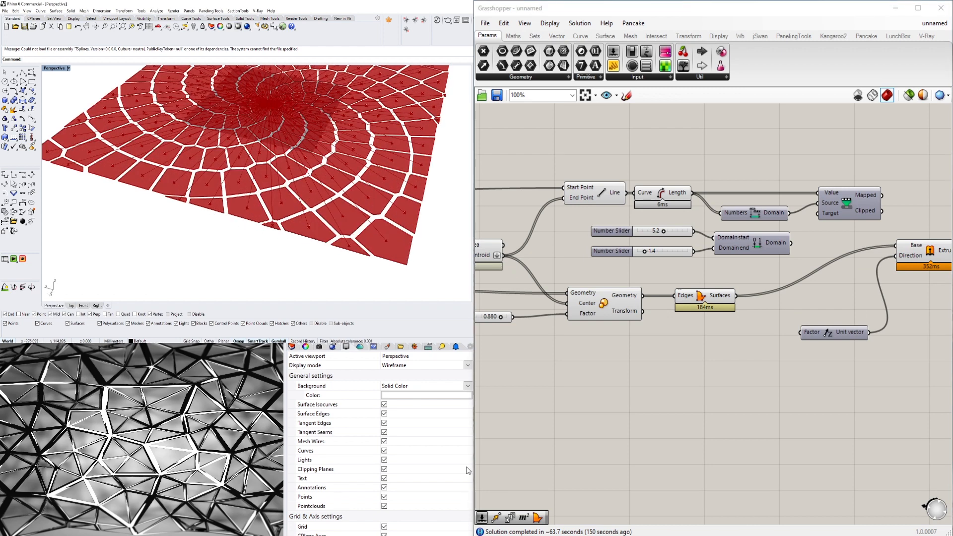
{"action": "scroll", "coordinate": [568, 361], "scroll_direction": "down", "scroll_amount": 3}
{"action": "scroll", "coordinate": [566, 356], "scroll_direction": "up", "scroll_amount": 7}
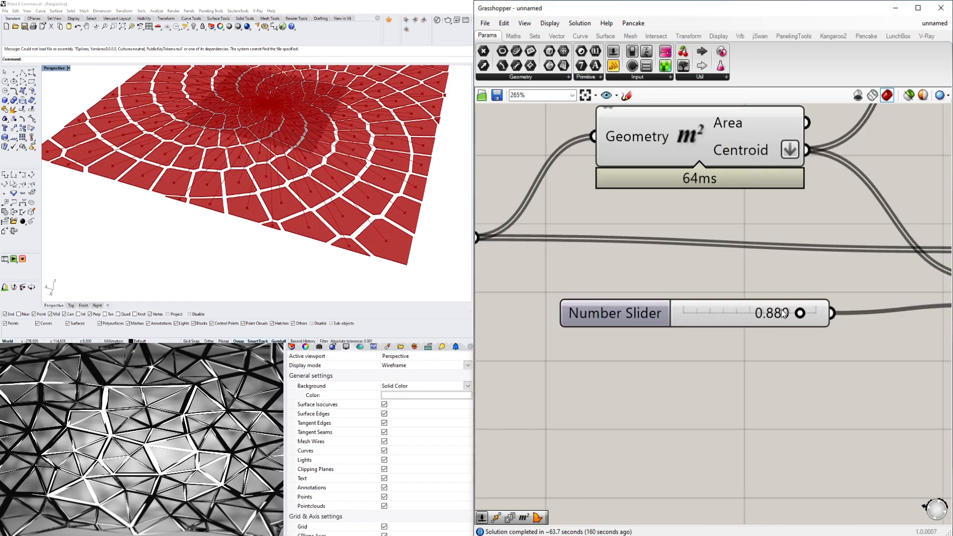
{"action": "scroll", "coordinate": [731, 328], "scroll_direction": "up", "scroll_amount": 4}
{"action": "left_click_drag", "start_coordinate": [742, 318], "coordinate": [755, 318]}
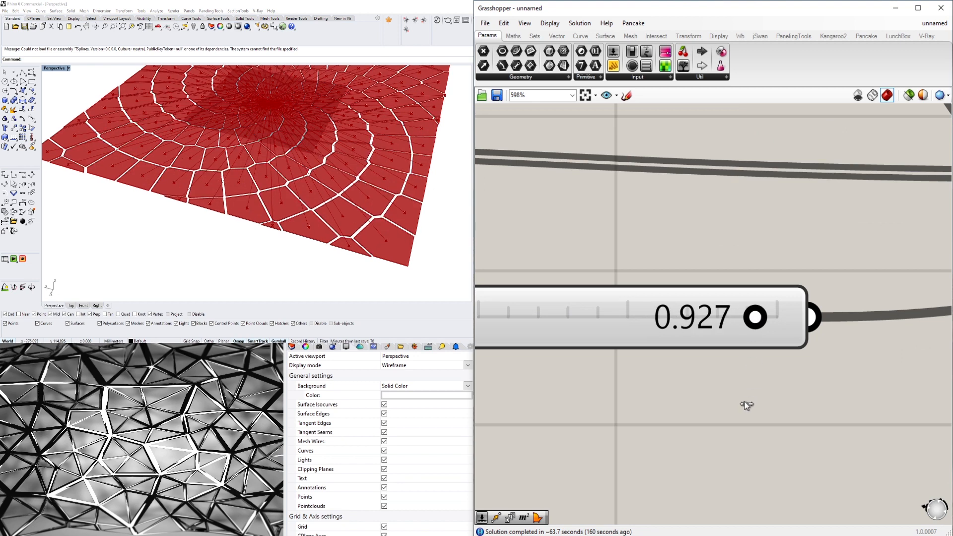
- Place Unit Z beside Remap Numbers, connect Mapped to its Factor input, and shift the Extrude component to make room
{"action": "scroll", "coordinate": [757, 404], "scroll_direction": "down", "scroll_amount": 5}
{"action": "scroll", "coordinate": [756, 403], "scroll_direction": "down", "scroll_amount": 5}
{"action": "right_click_drag", "start_coordinate": [791, 408], "coordinate": [466, 390]}
{"action": "scroll", "coordinate": [620, 366], "scroll_direction": "up", "scroll_amount": 4}
{"action": "right_click_drag", "start_coordinate": [621, 347], "coordinate": [710, 368]}
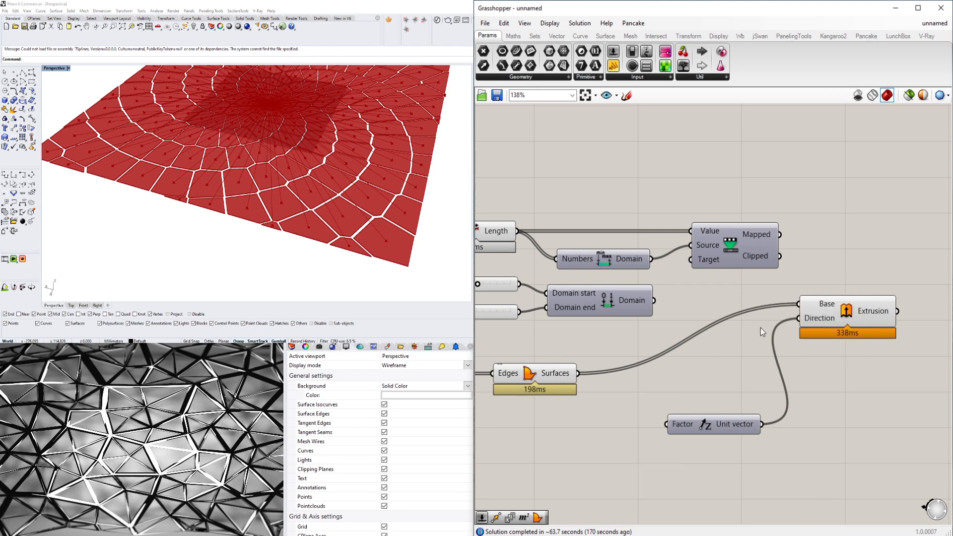
{"action": "scroll", "coordinate": [762, 347], "scroll_direction": "down", "scroll_amount": 2}
{"action": "left_click_drag", "start_coordinate": [764, 362], "coordinate": [861, 371]}
{"action": "left_click_drag", "start_coordinate": [692, 424], "coordinate": [779, 333]}
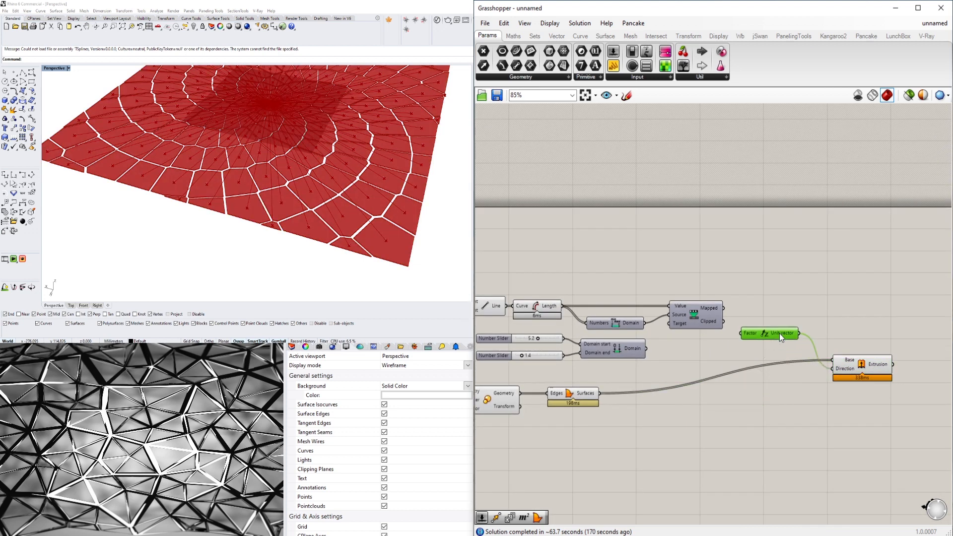
{"action": "left_click_drag", "start_coordinate": [723, 308], "coordinate": [774, 311]}
{"action": "left_click_drag", "start_coordinate": [862, 371], "coordinate": [911, 358]}
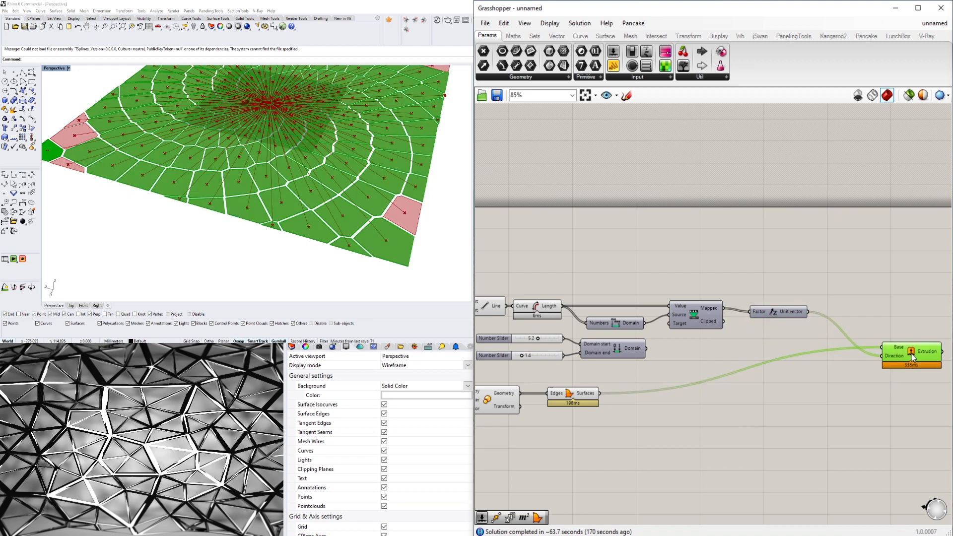
{"action": "left_click_drag", "start_coordinate": [778, 312], "coordinate": [784, 327]}
- Set the Domain start slider to 10.0 and the Domain end slider to 0.0
{"action": "scroll", "coordinate": [262, 204], "scroll_direction": "down", "scroll_amount": 5}
{"action": "mouse_move", "coordinate": [261, 204]}
{"action": "right_mouse_down"}
{"action": "mouse_move", "coordinate": [258, 171]}
{"action": "mouse_move", "coordinate": [263, 192]}
{"action": "right_mouse_up"}
{"action": "scroll", "coordinate": [258, 170], "scroll_direction": "up", "scroll_amount": 10}
{"action": "scroll", "coordinate": [570, 334], "scroll_direction": "up", "scroll_amount": 4}
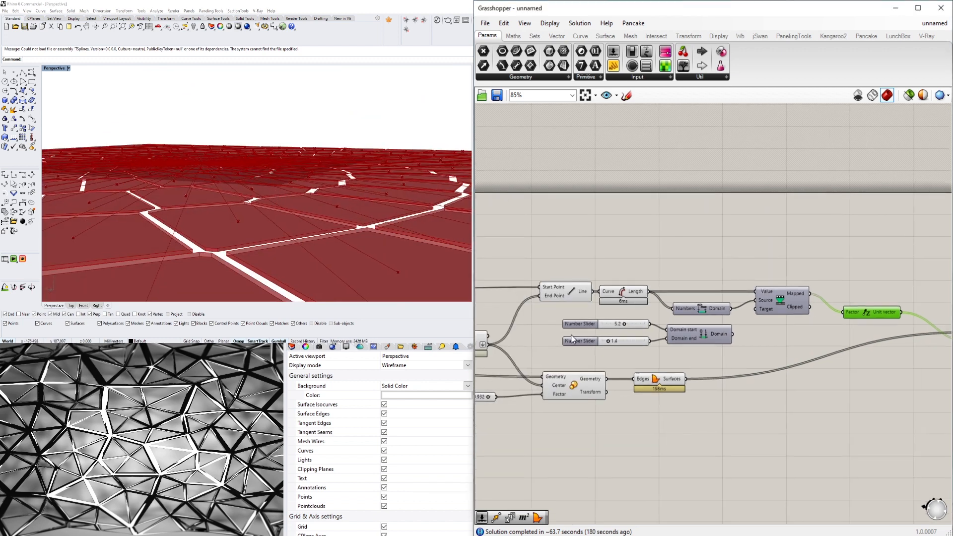
{"action": "left_click_drag", "start_coordinate": [660, 314], "coordinate": [739, 318]}
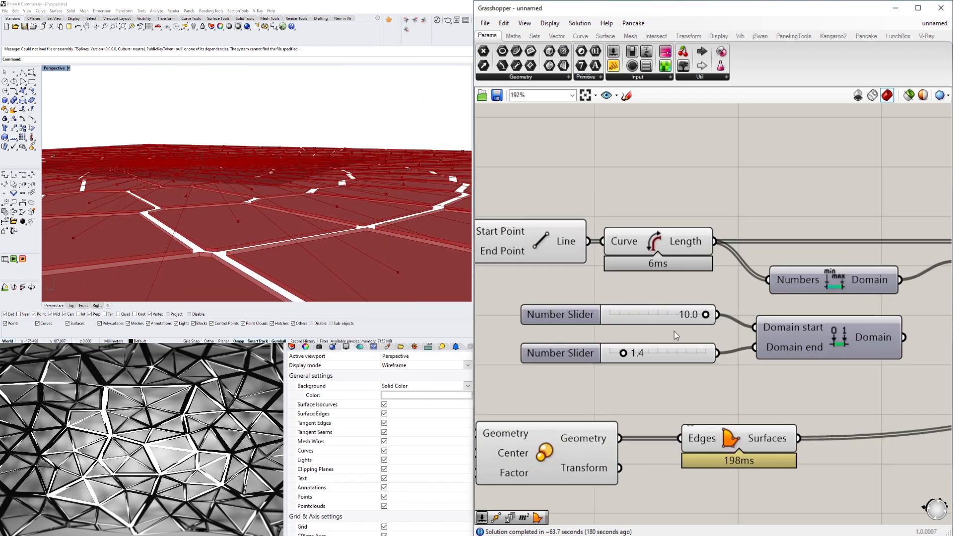
{"action": "left_click_drag", "start_coordinate": [623, 355], "coordinate": [598, 354]}
- Raise the Domain start slider's maximum to 100 and set its value to 100.0
{"action": "scroll", "coordinate": [580, 265], "scroll_direction": "down", "scroll_amount": 5}
{"action": "scroll", "coordinate": [794, 290], "scroll_direction": "up", "scroll_amount": 2}
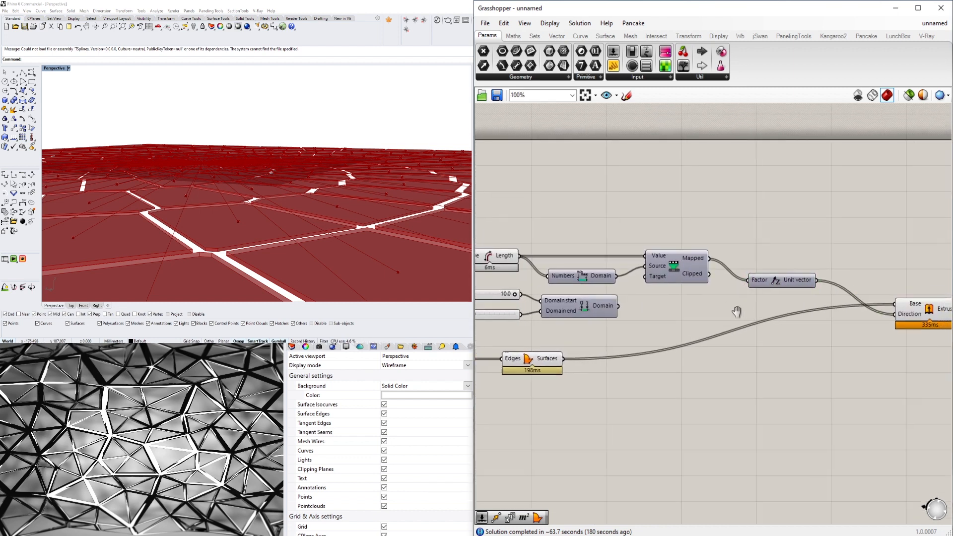
{"action": "left_click", "coordinate": [873, 313]}
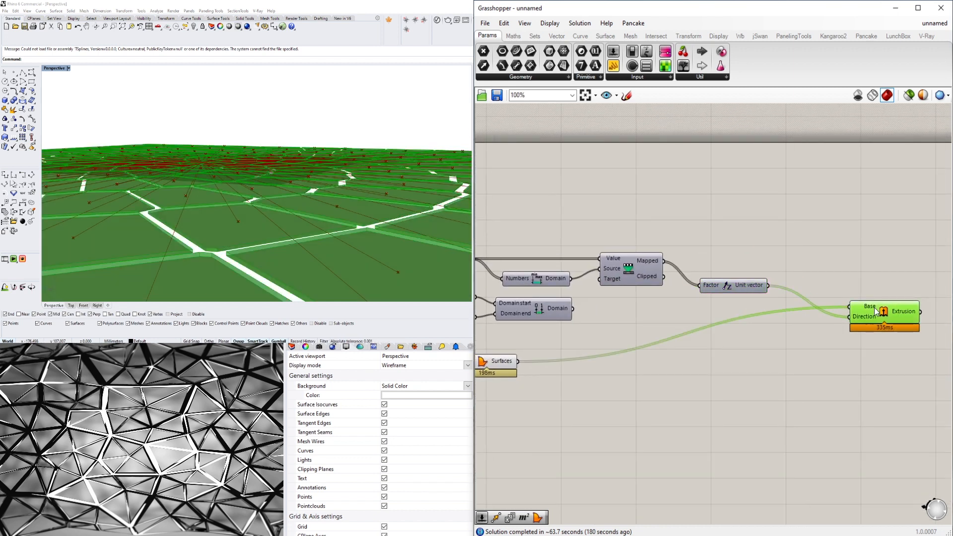
{"action": "scroll", "coordinate": [693, 394], "scroll_direction": "down", "scroll_amount": 2}
{"action": "right_click_drag", "start_coordinate": [691, 389], "coordinate": [800, 377]}
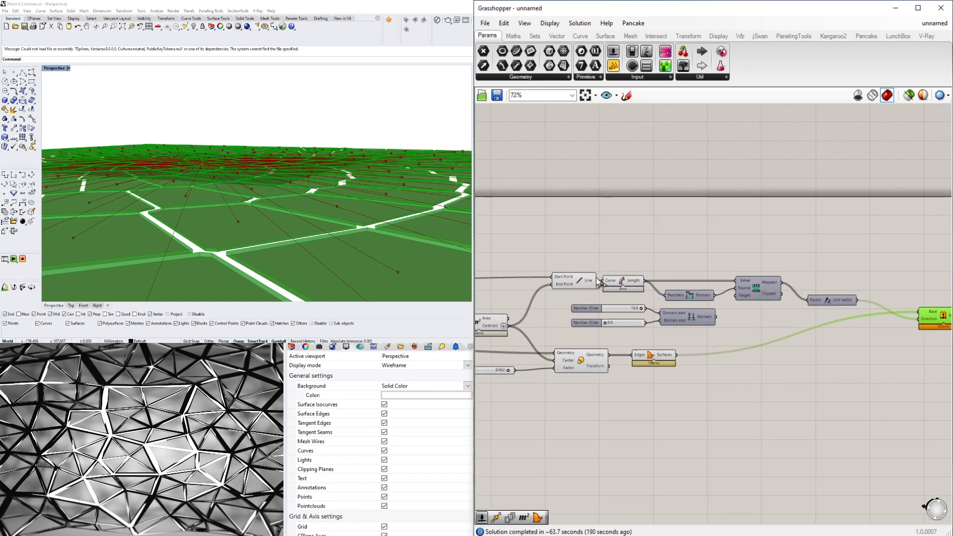
{"action": "scroll", "coordinate": [698, 314], "scroll_direction": "up", "scroll_amount": 4}
{"action": "double_click", "coordinate": [618, 304]}
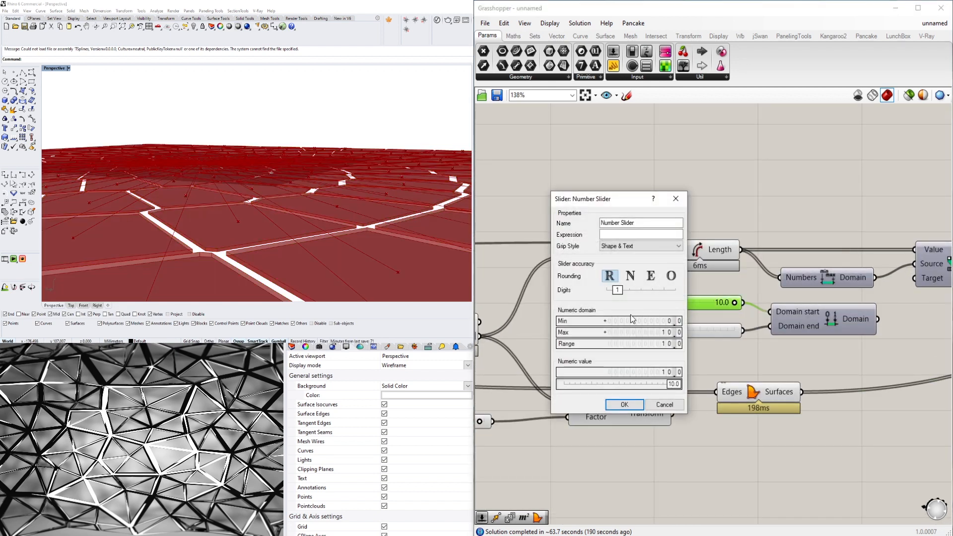
{"action": "double_click", "coordinate": [629, 331]}
{"action": "type", "text": "1"}
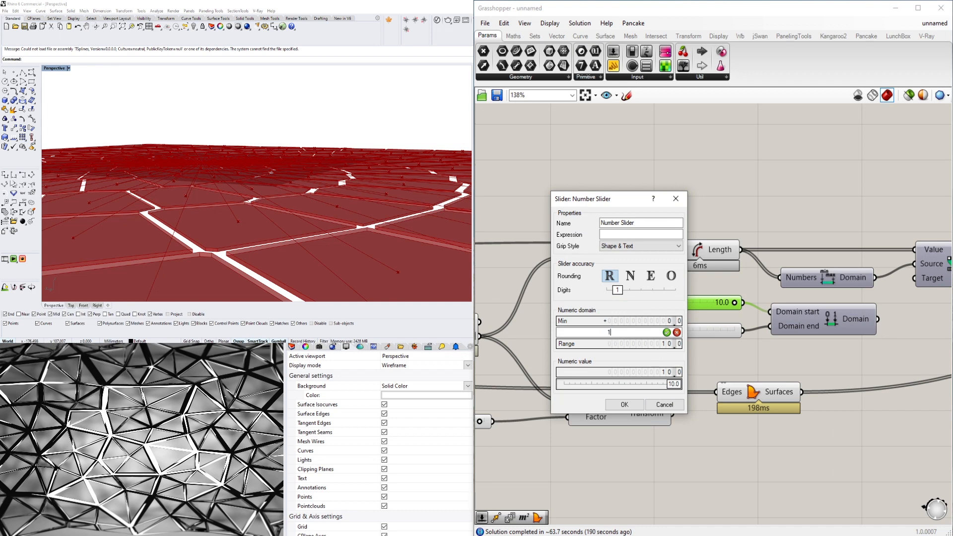
{"action": "type", "text": "00"}
{"action": "key", "text": "Return"}
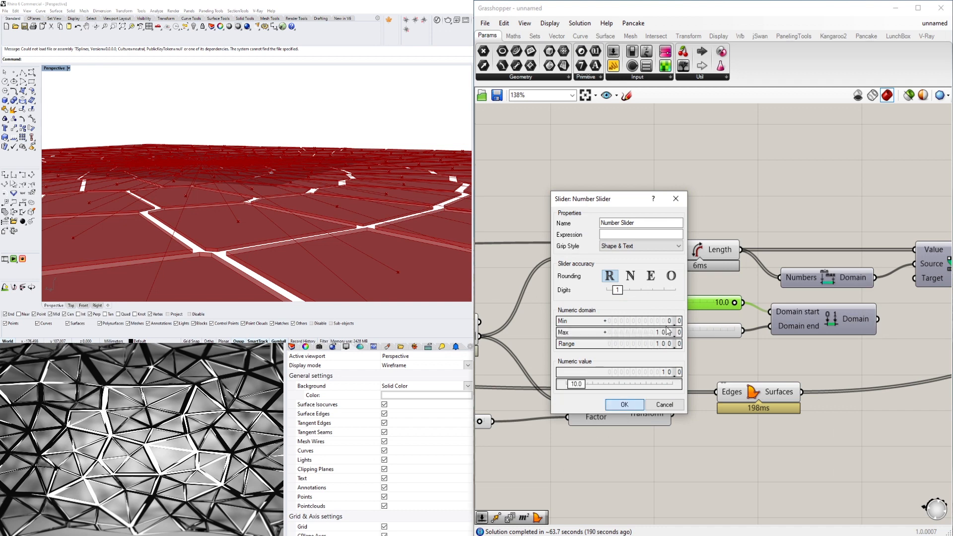
{"action": "left_click", "coordinate": [634, 403]}
{"action": "left_click_drag", "start_coordinate": [671, 303], "coordinate": [742, 303]}
- Connect Construct Domain's Domain output to Remap Numbers' Target input and inspect the extruded cells along the pattern's edge and corner
{"action": "scroll", "coordinate": [832, 239], "scroll_direction": "down", "scroll_amount": 2}
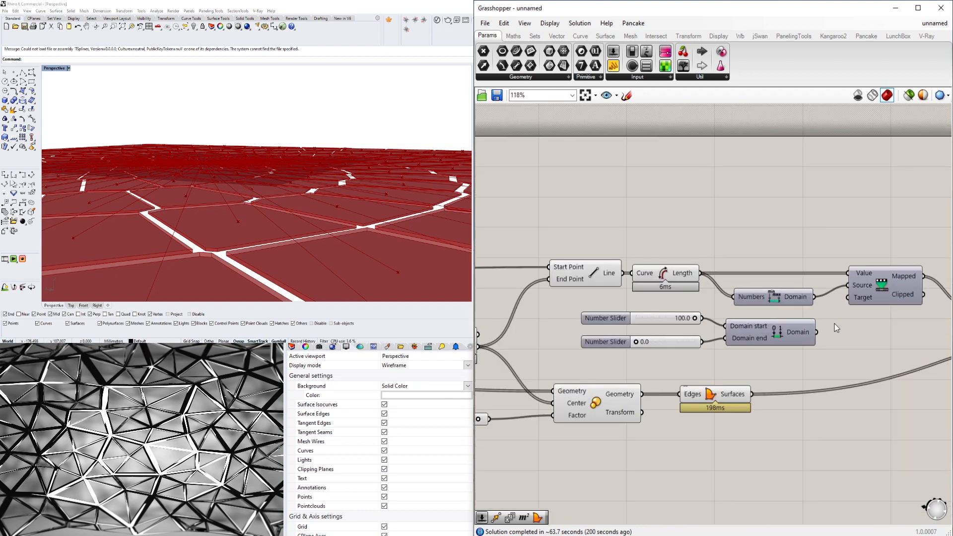
{"action": "left_click_drag", "start_coordinate": [816, 331], "coordinate": [847, 300]}
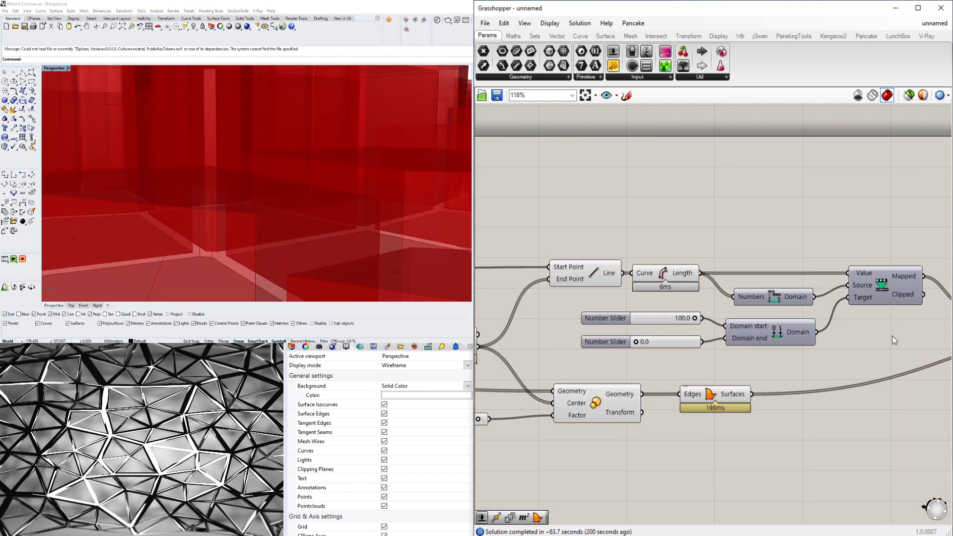
{"action": "scroll", "coordinate": [195, 207], "scroll_direction": "down", "scroll_amount": 6}
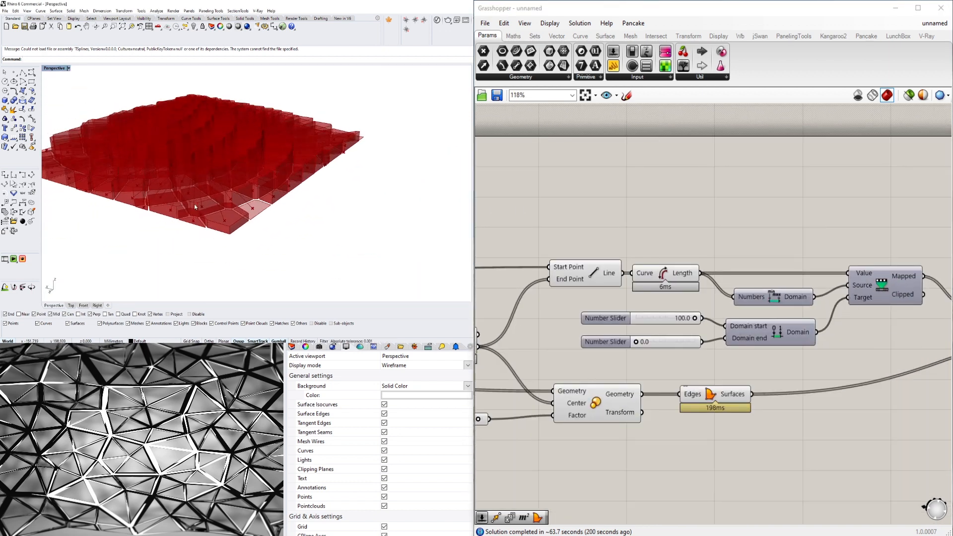
{"action": "right_click_drag", "start_coordinate": [210, 165], "coordinate": [188, 184]}
{"action": "scroll", "coordinate": [229, 195], "scroll_direction": "down", "scroll_amount": 5}
{"action": "scroll", "coordinate": [225, 241], "scroll_direction": "up", "scroll_amount": 6}
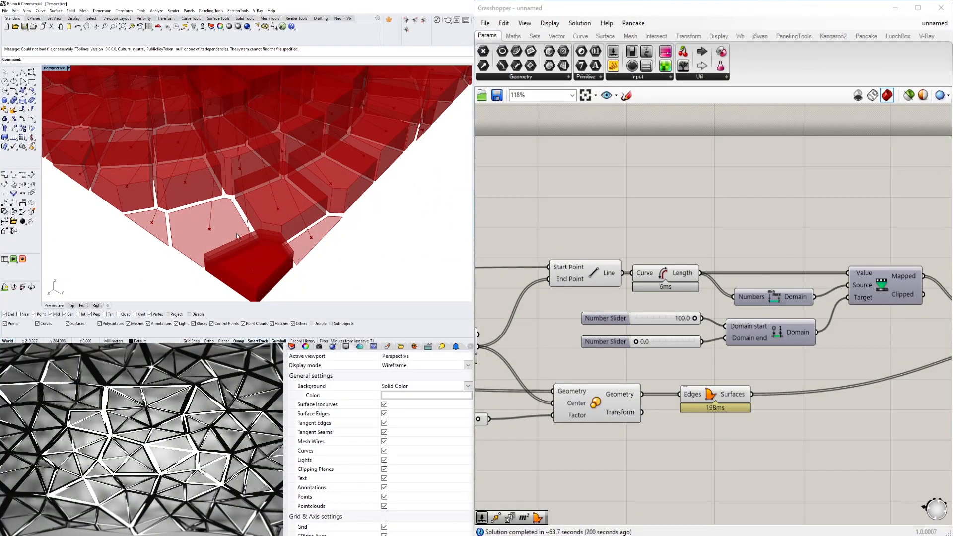
{"action": "right_click_drag", "start_coordinate": [208, 233], "coordinate": [193, 227]}
{"action": "right_click_drag", "start_coordinate": [244, 249], "coordinate": [283, 225]}
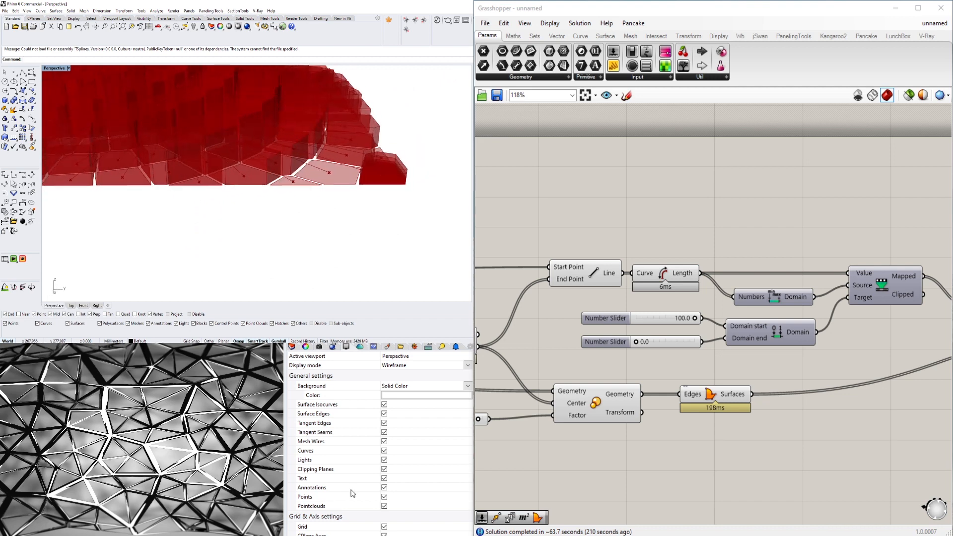
- Examine the data in the Voronoi component's Cells output and the Area component's Centroid output
{"action": "left_click", "coordinate": [632, 216]}
{"action": "scroll", "coordinate": [653, 311], "scroll_direction": "down", "scroll_amount": 4}
{"action": "scroll", "coordinate": [654, 311], "scroll_direction": "up", "scroll_amount": 3}
{"action": "left_click", "coordinate": [586, 279]}
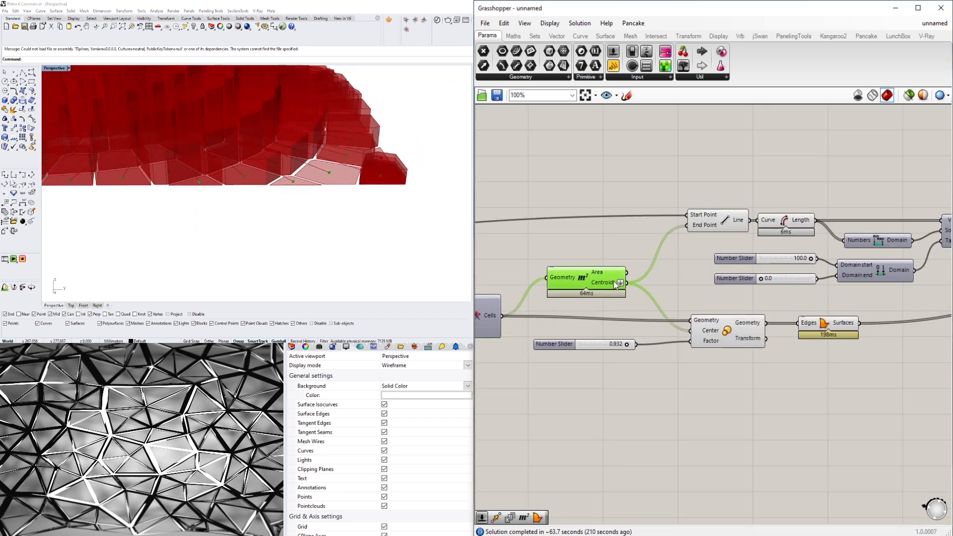
{"action": "left_click", "coordinate": [527, 363]}
{"action": "right_click_drag", "start_coordinate": [491, 364], "coordinate": [615, 386]}
{"action": "scroll", "coordinate": [615, 337], "scroll_direction": "up", "scroll_amount": 4}
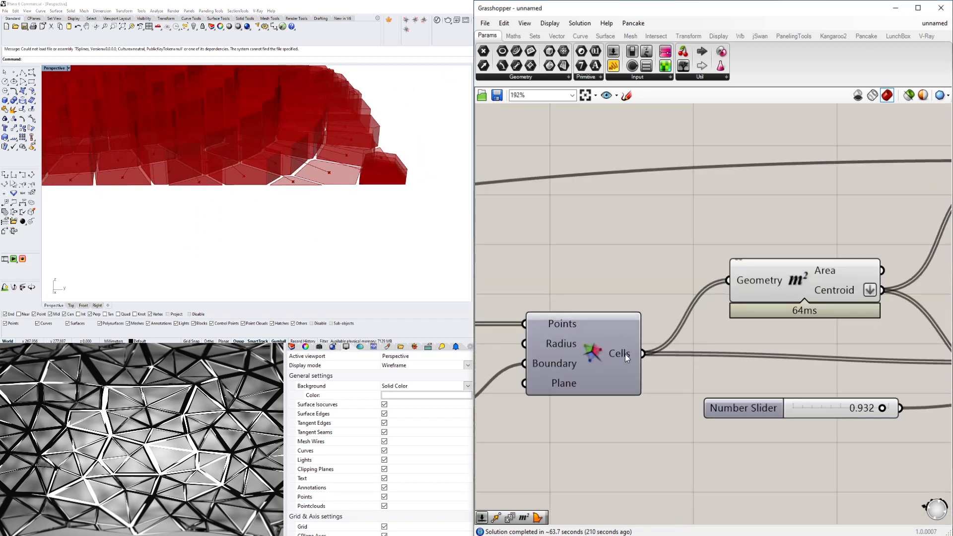
{"action": "mouse_move", "coordinate": [624, 354]}
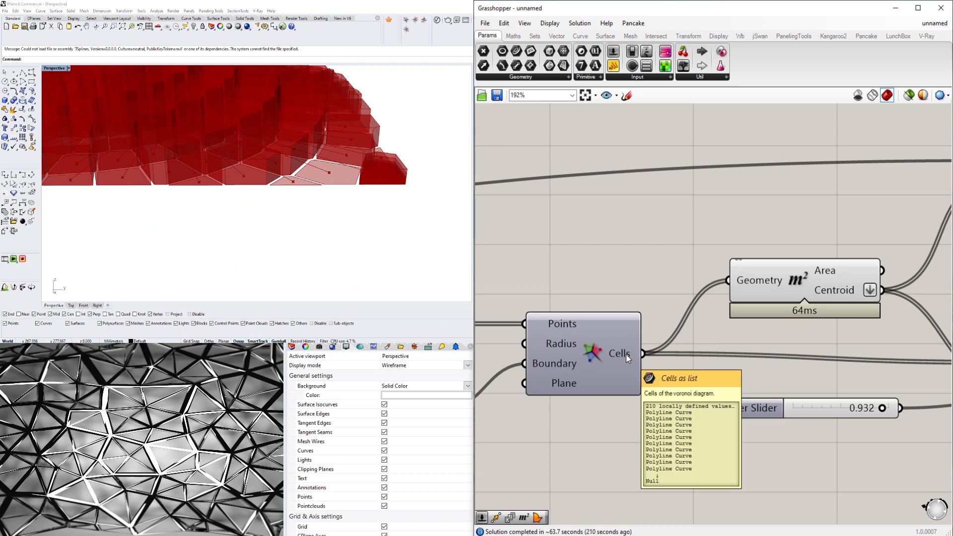
{"action": "right_click_drag", "start_coordinate": [850, 300], "coordinate": [710, 298]}
{"action": "mouse_move", "coordinate": [704, 290]}
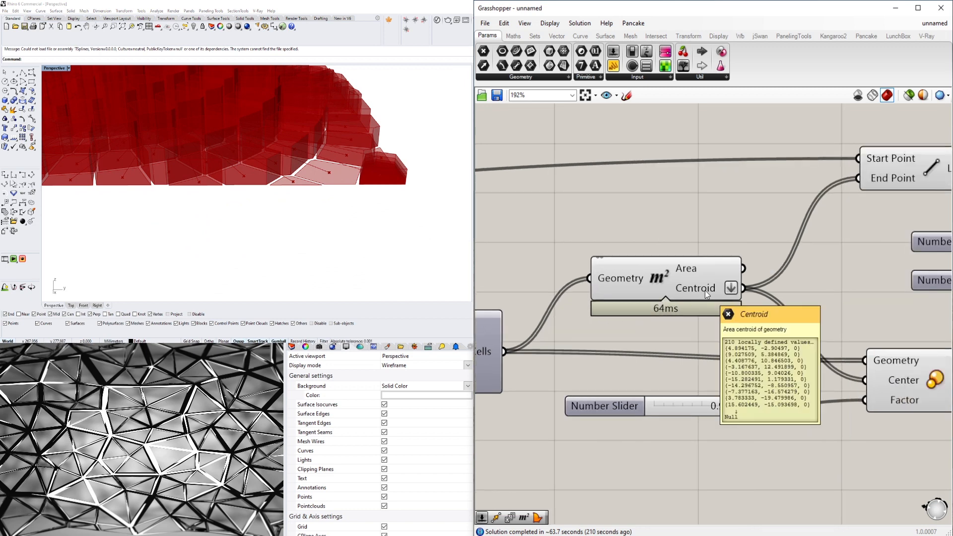
{"action": "scroll", "coordinate": [834, 280], "scroll_direction": "down", "scroll_amount": 2}
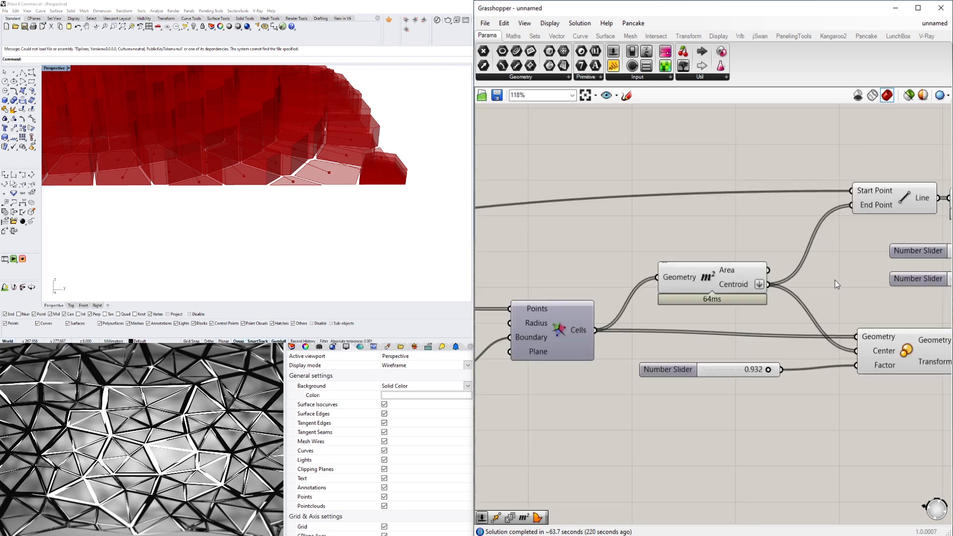
- Examine the Line, Length, Boundary Surfaces and Scale components and the geometry they produce in the viewport
{"action": "right_click_drag", "start_coordinate": [916, 212], "coordinate": [785, 250]}
{"action": "scroll", "coordinate": [785, 250], "scroll_direction": "up", "scroll_amount": 3}
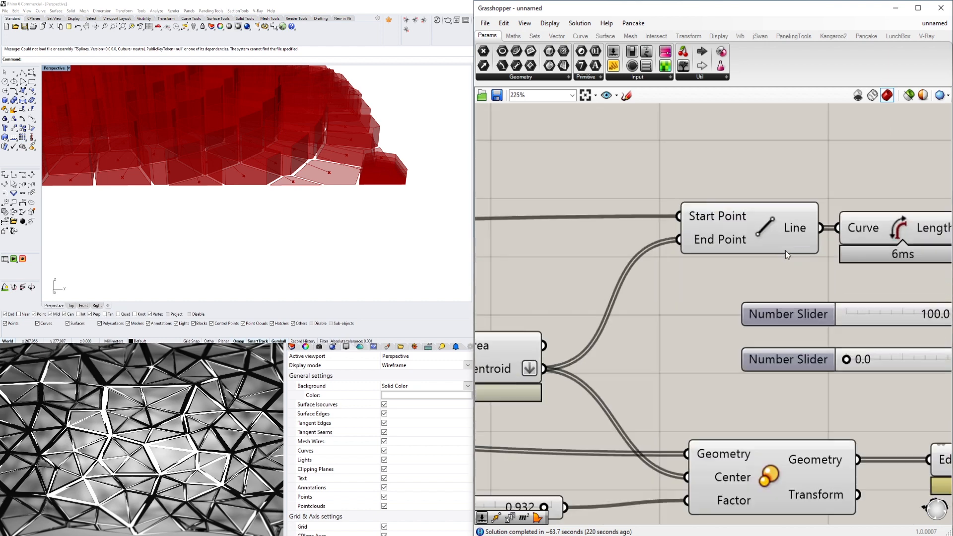
{"action": "left_click", "coordinate": [795, 227]}
{"action": "right_click_drag", "start_coordinate": [914, 217], "coordinate": [751, 258]}
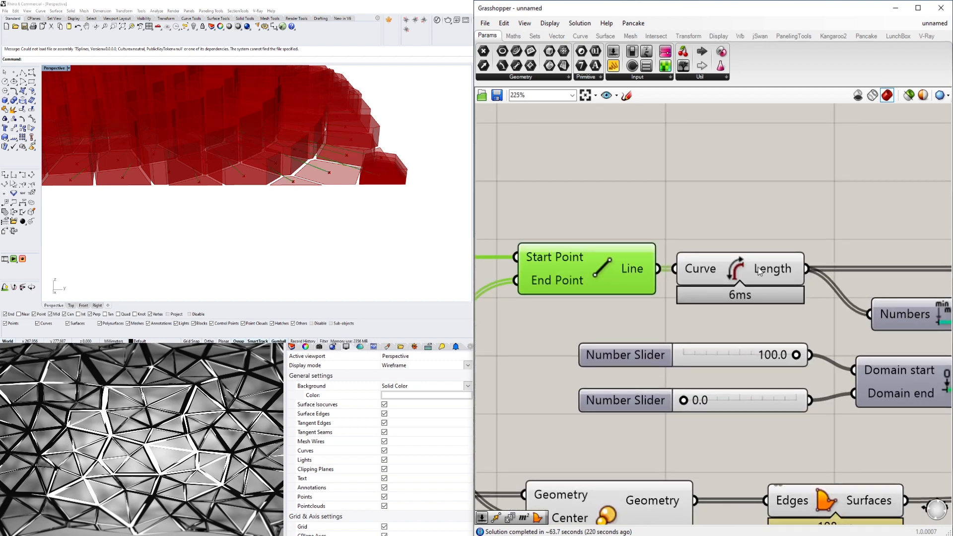
{"action": "left_click", "coordinate": [758, 267]}
{"action": "left_click", "coordinate": [775, 250]}
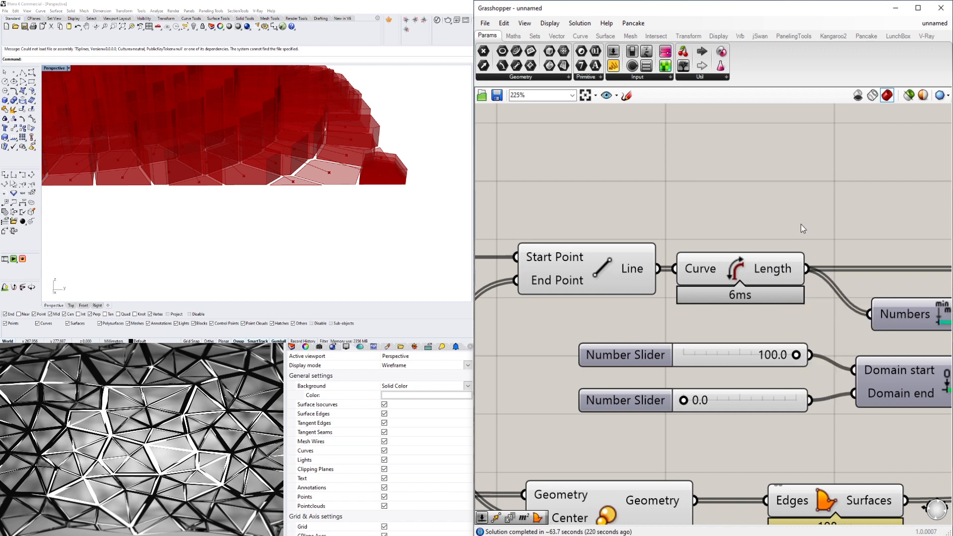
{"action": "scroll", "coordinate": [802, 228], "scroll_direction": "down", "scroll_amount": 4}
{"action": "right_click_drag", "start_coordinate": [805, 361], "coordinate": [658, 349]}
{"action": "left_click", "coordinate": [668, 339]}
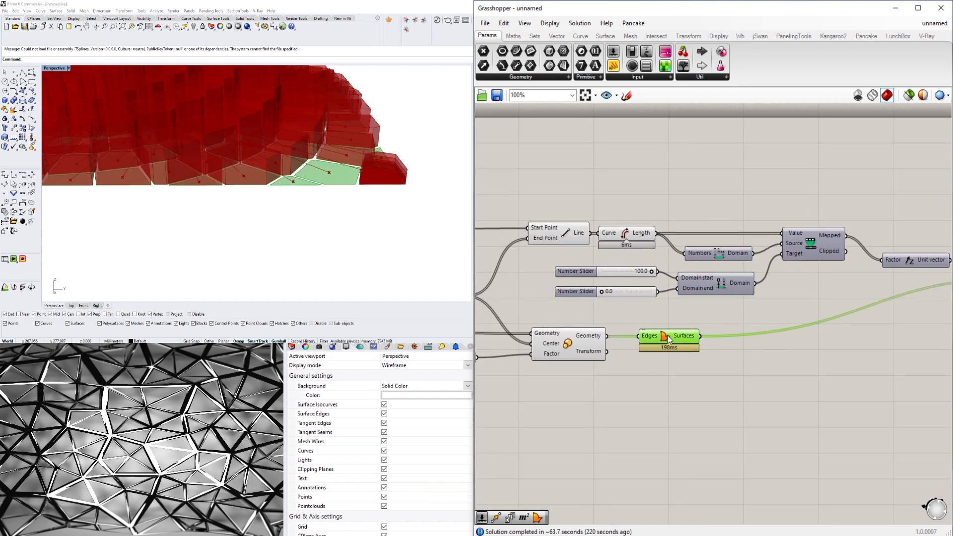
{"action": "mouse_move", "coordinate": [677, 339]}
{"action": "left_click", "coordinate": [600, 339]}
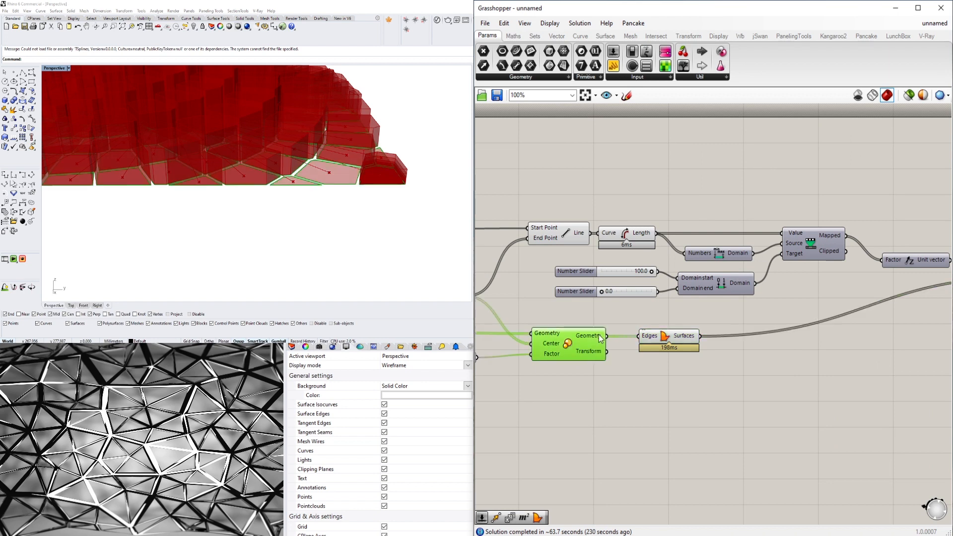
- Delete the Boundary Surfaces component and connect the Scale component's Geometry output directly to the Extrude component's Base input
{"action": "left_click", "coordinate": [664, 338]}
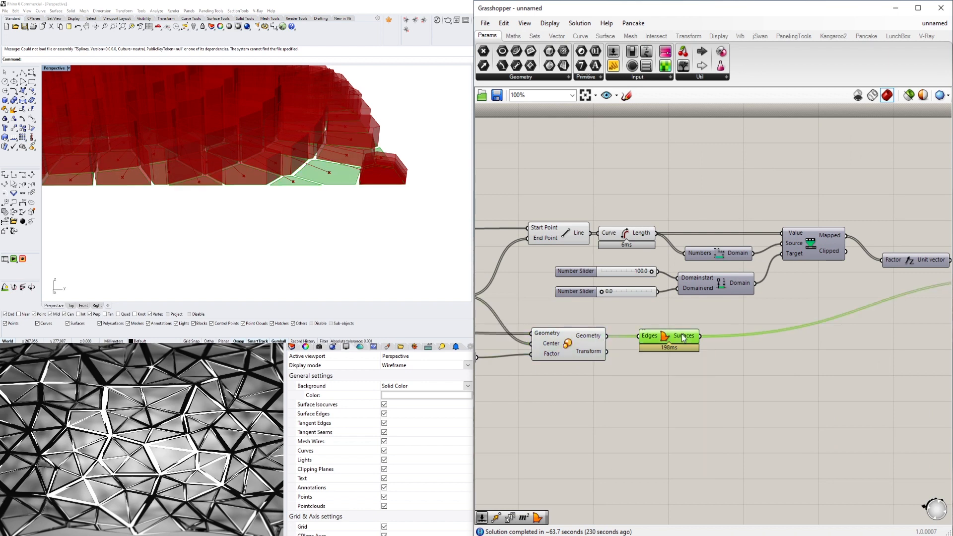
{"action": "scroll", "coordinate": [595, 352], "scroll_direction": "down", "scroll_amount": 4}
{"action": "key", "text": "Delete"}
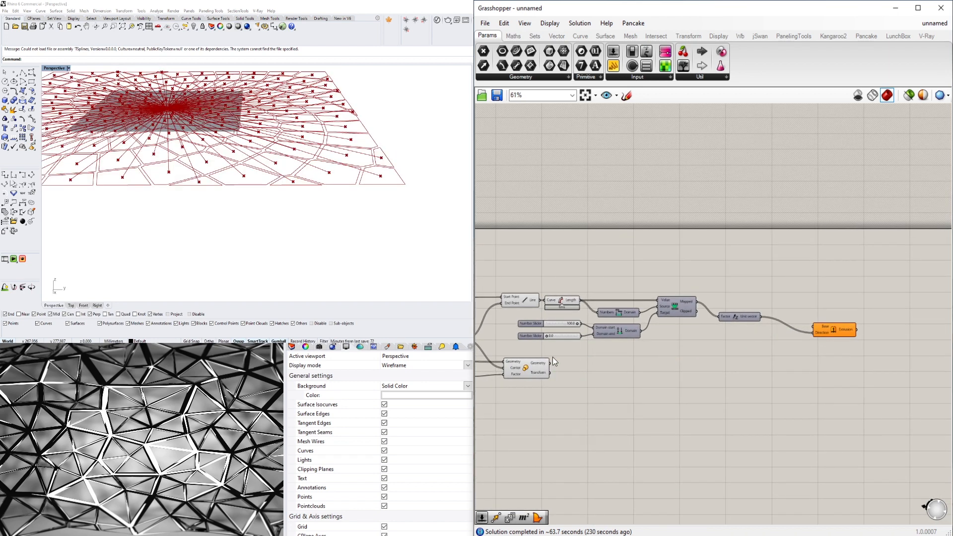
{"action": "left_click_drag", "start_coordinate": [549, 364], "coordinate": [813, 328]}
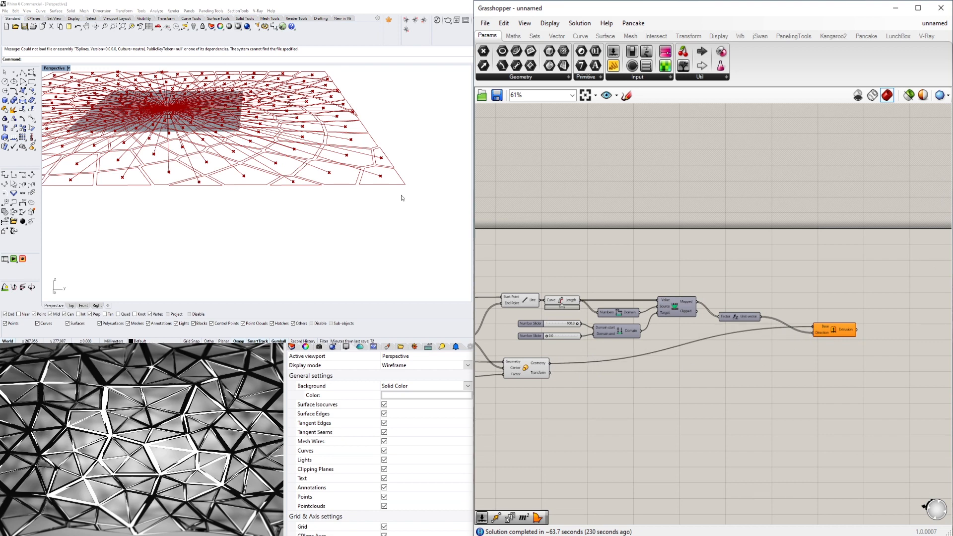
- Move the Scale component closer to the Extrude component on the canvas
{"action": "right_click_drag", "start_coordinate": [374, 165], "coordinate": [376, 185]}
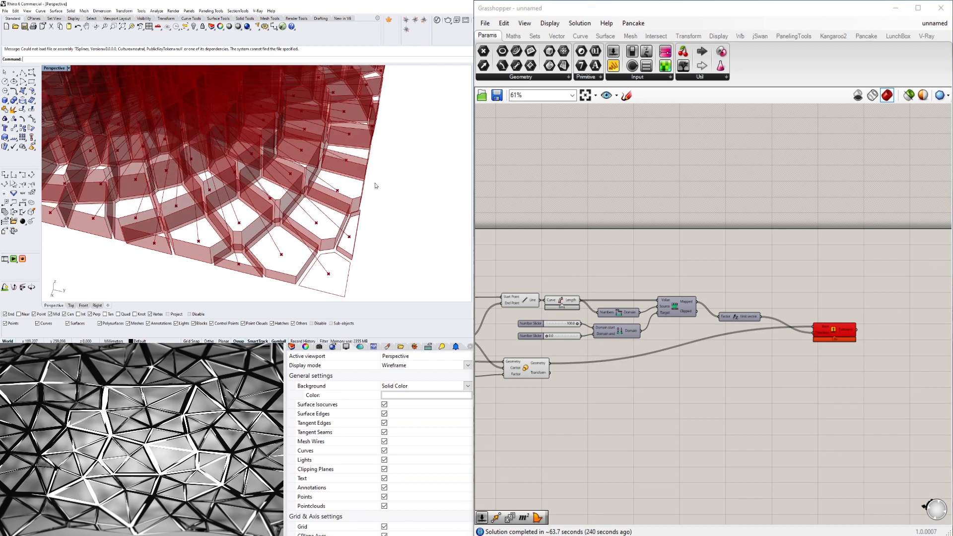
{"action": "scroll", "coordinate": [833, 325], "scroll_direction": "up", "scroll_amount": 4}
{"action": "left_click_drag", "start_coordinate": [834, 342], "coordinate": [851, 356]}
{"action": "left_click", "coordinate": [791, 442]}
{"action": "scroll", "coordinate": [671, 416], "scroll_direction": "down", "scroll_amount": 3}
{"action": "right_click_drag", "start_coordinate": [617, 426], "coordinate": [806, 401]}
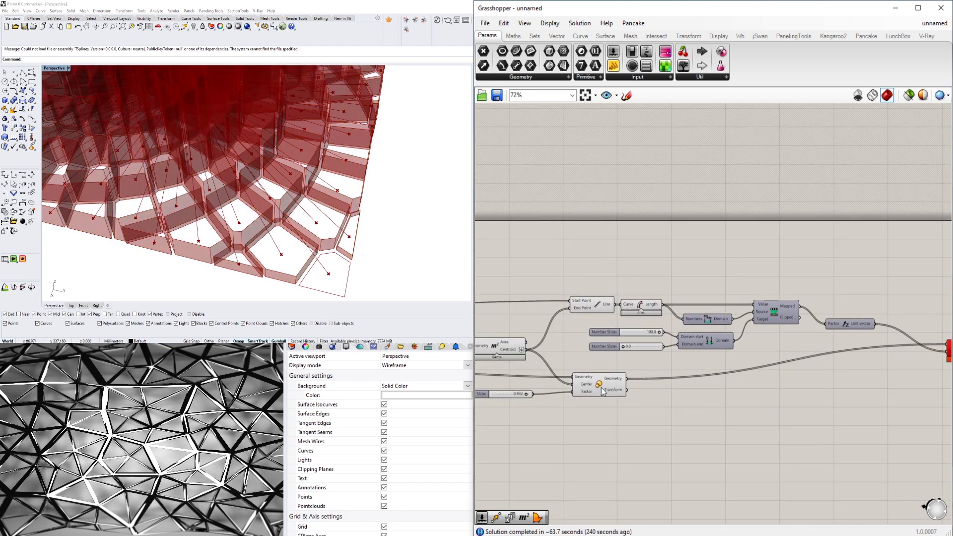
{"action": "left_click", "coordinate": [641, 385]}
{"action": "left_click", "coordinate": [581, 422]}
- Examine the uncapped extruded cells along the pattern's edge and corner and across the whole pattern
{"action": "scroll", "coordinate": [243, 168], "scroll_direction": "down", "scroll_amount": 8}
{"action": "right_click_drag", "start_coordinate": [242, 168], "coordinate": [387, 198], "text": "shift"}
{"action": "scroll", "coordinate": [170, 227], "scroll_direction": "up", "scroll_amount": 8}
{"action": "right_click_drag", "start_coordinate": [170, 227], "coordinate": [204, 186]}
{"action": "scroll", "coordinate": [231, 265], "scroll_direction": "up", "scroll_amount": 6}
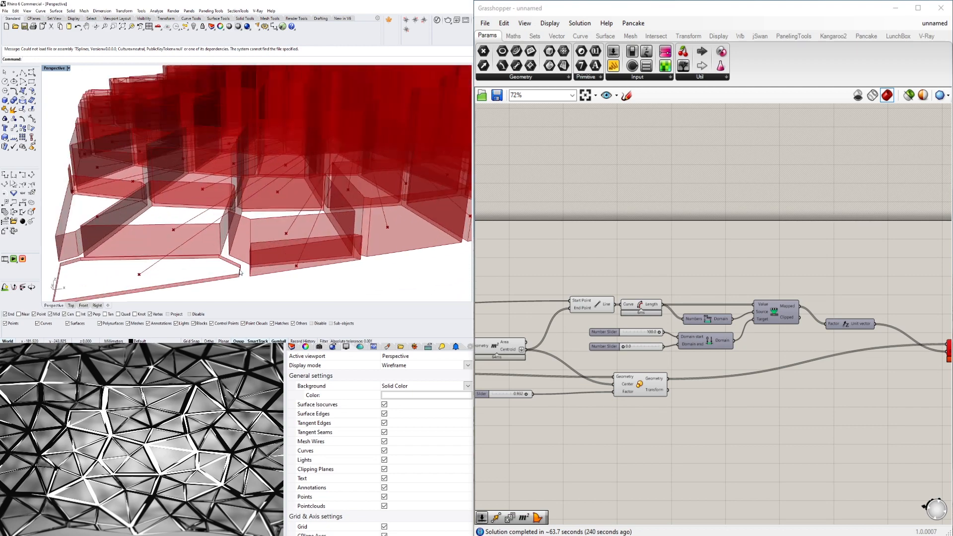
{"action": "scroll", "coordinate": [239, 272], "scroll_direction": "down", "scroll_amount": 5}
{"action": "right_click_drag", "start_coordinate": [348, 211], "coordinate": [258, 243]}
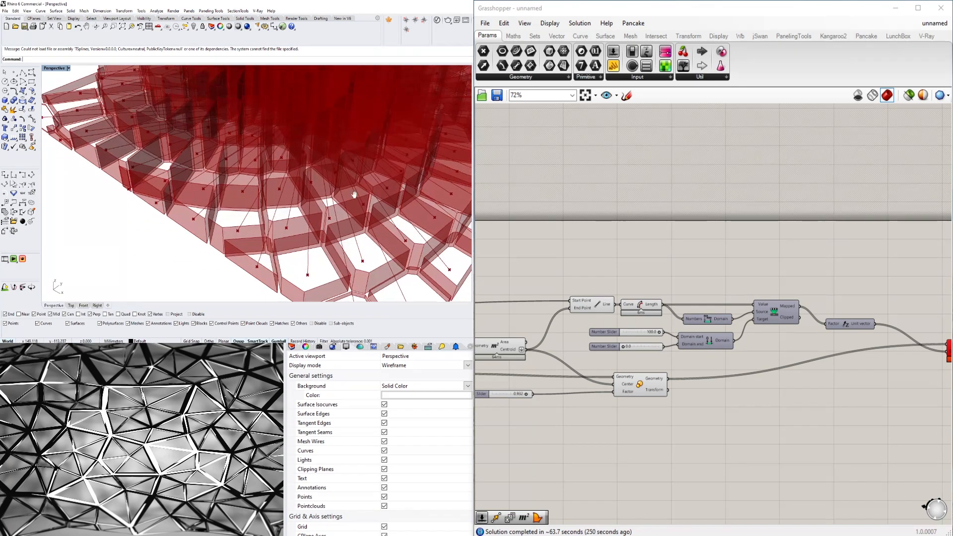
{"action": "scroll", "coordinate": [255, 233], "scroll_direction": "down", "scroll_amount": 5}
{"action": "scroll", "coordinate": [251, 240], "scroll_direction": "up", "scroll_amount": 4}
{"action": "scroll", "coordinate": [250, 240], "scroll_direction": "down", "scroll_amount": 4}
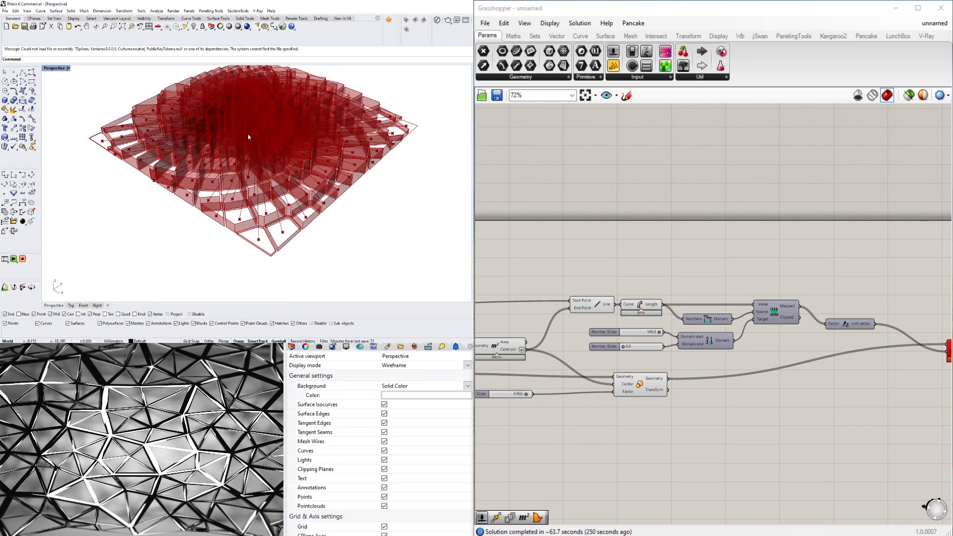
{"action": "right_click_drag", "start_coordinate": [248, 137], "coordinate": [250, 146]}
{"action": "mouse_move", "coordinate": [245, 234]}
{"action": "right_mouse_down"}
{"action": "mouse_move", "coordinate": [233, 208]}
{"action": "mouse_move", "coordinate": [220, 227]}
{"action": "mouse_move", "coordinate": [281, 230]}
{"action": "mouse_move", "coordinate": [255, 221]}
{"action": "right_mouse_up"}
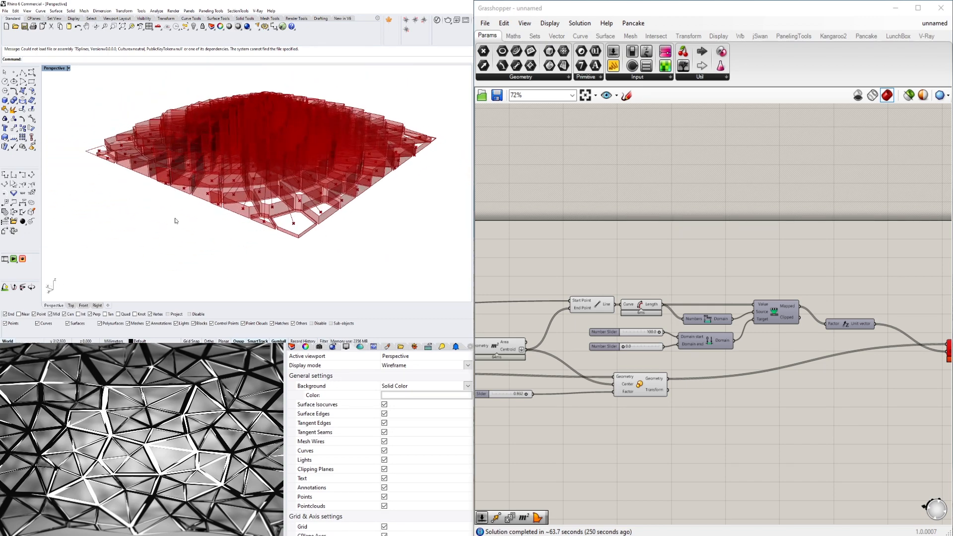
{"action": "right_click_drag", "start_coordinate": [176, 218], "coordinate": [223, 218]}
{"action": "scroll", "coordinate": [135, 247], "scroll_direction": "up", "scroll_amount": 3}
{"action": "scroll", "coordinate": [135, 248], "scroll_direction": "up", "scroll_amount": 3}
- Try flattening the Extrude component's Base input and turn the Flatten option back off
{"action": "right_click_drag", "start_coordinate": [931, 331], "coordinate": [648, 325]}
{"action": "left_click", "coordinate": [689, 345]}
{"action": "scroll", "coordinate": [688, 345], "scroll_direction": "up", "scroll_amount": 4}
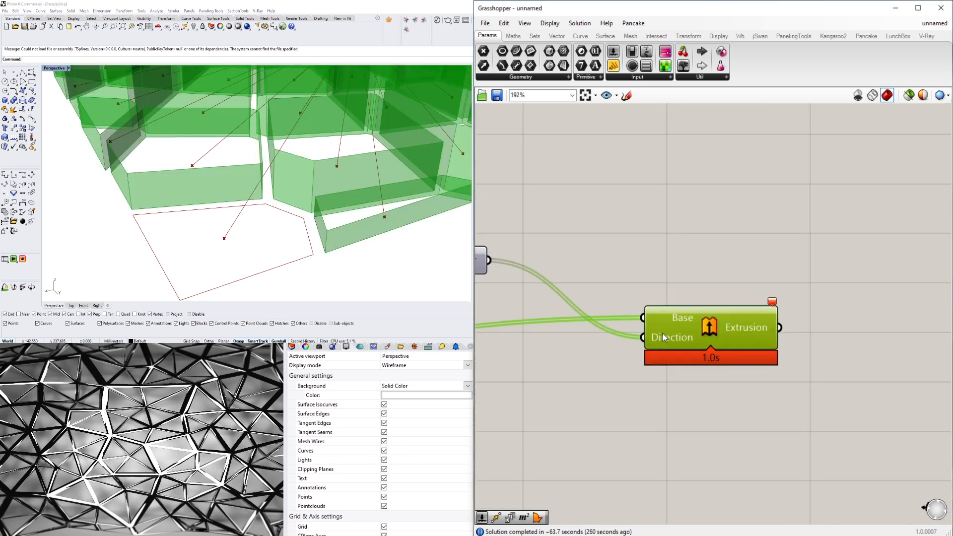
{"action": "right_click", "coordinate": [673, 323]}
{"action": "left_click", "coordinate": [702, 397]}
{"action": "right_click", "coordinate": [642, 303]}
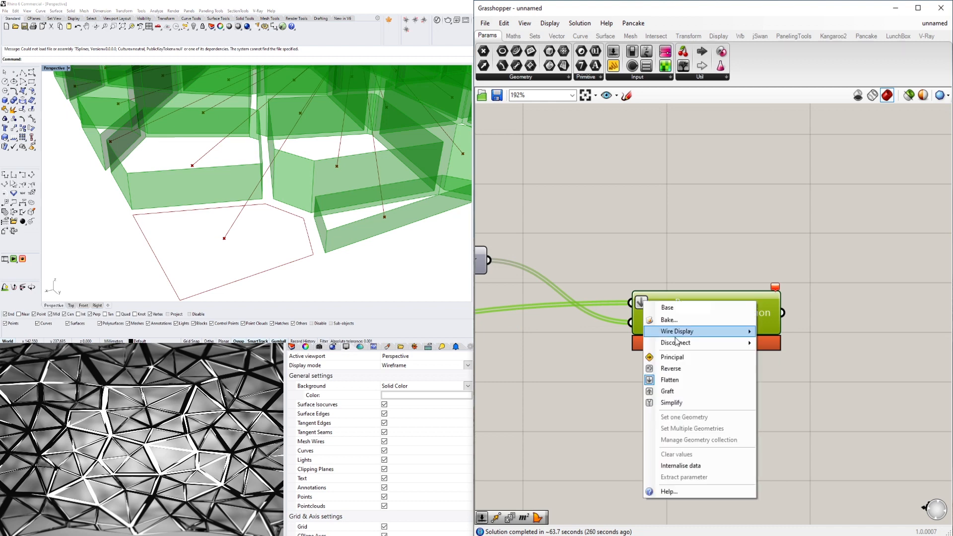
{"action": "left_click", "coordinate": [664, 378]}
{"action": "left_click", "coordinate": [707, 326]}
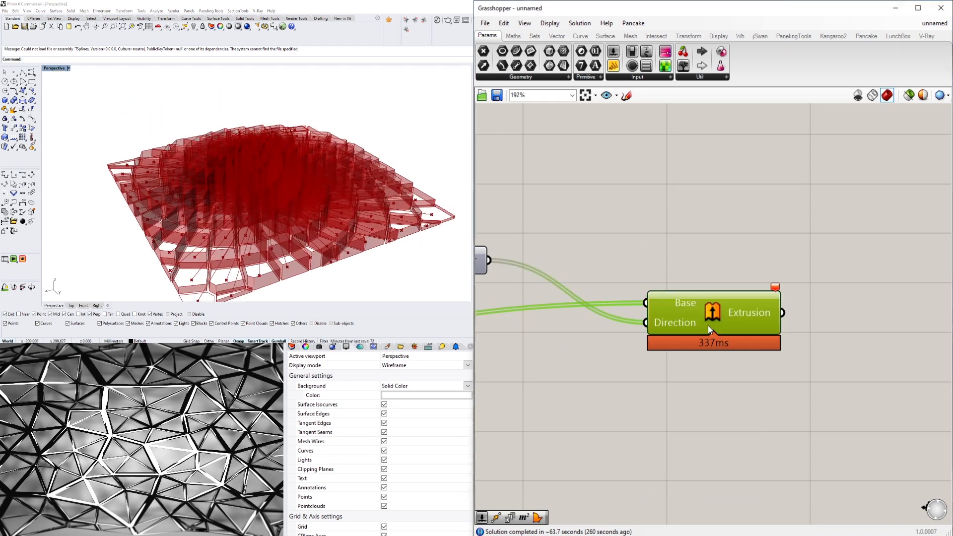
- Add a Cap Holes component beside the Extrude component and connect the Extrusion output to its Brep input
{"action": "scroll", "coordinate": [700, 328], "scroll_direction": "down", "scroll_amount": 3}
{"action": "left_click_drag", "start_coordinate": [695, 331], "coordinate": [650, 323]}
{"action": "double_click", "coordinate": [757, 331]}
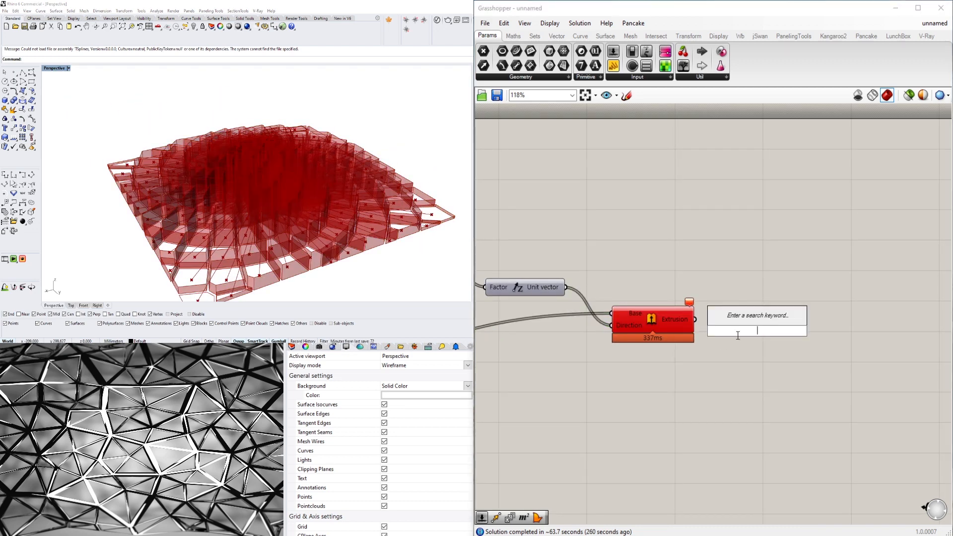
{"action": "type", "text": "CAP"}
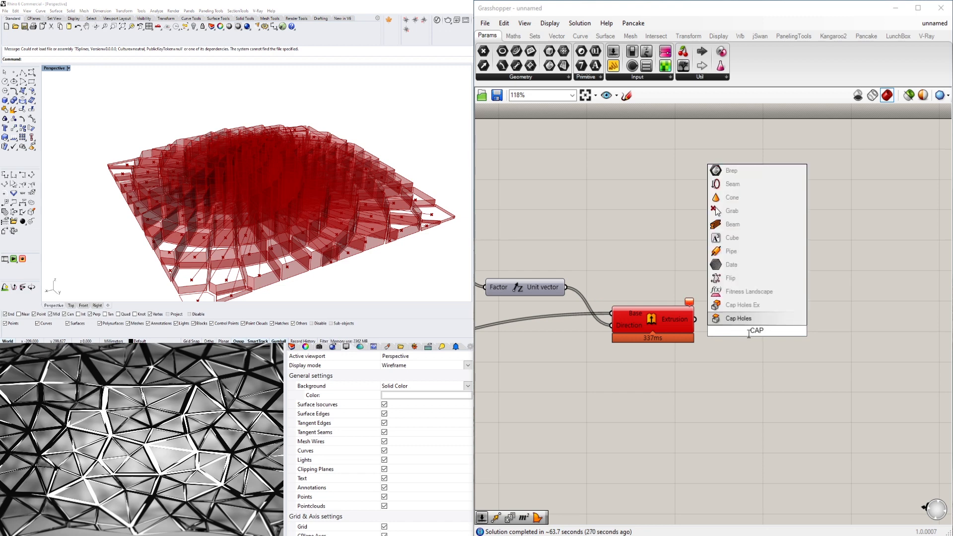
{"action": "key", "text": "Return"}
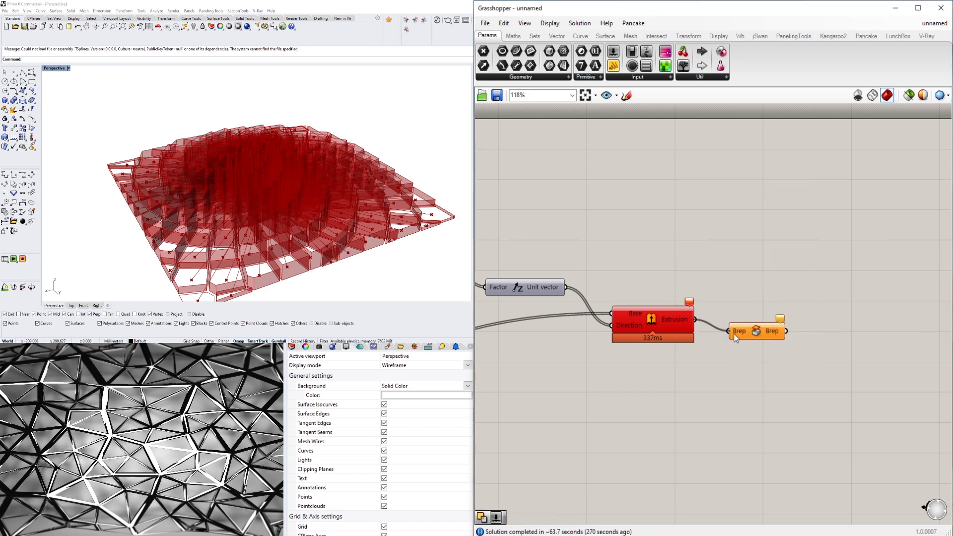
{"action": "left_click_drag", "start_coordinate": [748, 333], "coordinate": [732, 323]}
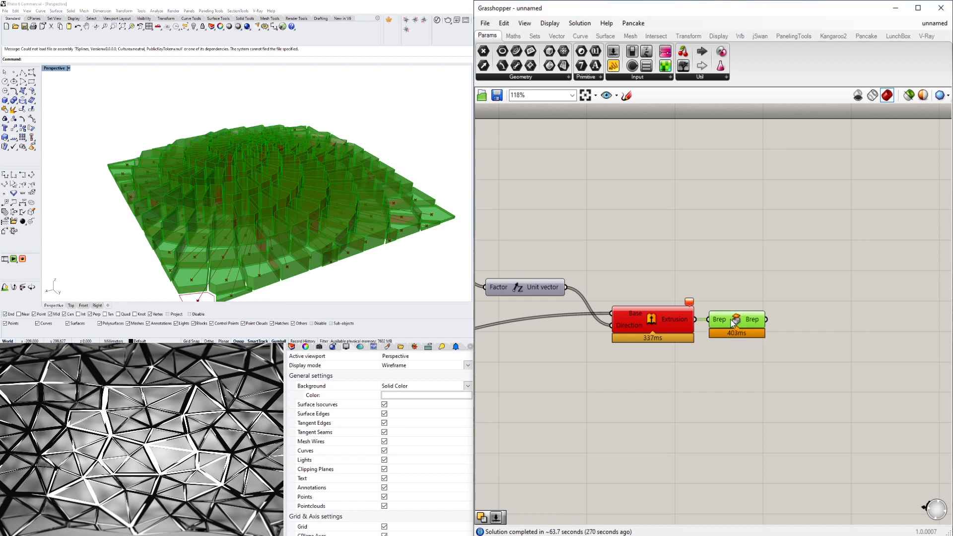
- Review the definition from the Series component through to Cap Holes and examine the capped pattern in the viewport
{"action": "left_click", "coordinate": [659, 322]}
{"action": "scroll", "coordinate": [659, 285], "scroll_direction": "down", "scroll_amount": 4}
{"action": "right_click_drag", "start_coordinate": [580, 336], "coordinate": [723, 319]}
{"action": "scroll", "coordinate": [723, 319], "scroll_direction": "down", "scroll_amount": 4}
{"action": "right_click_drag", "start_coordinate": [530, 302], "coordinate": [589, 304]}
{"action": "scroll", "coordinate": [589, 305], "scroll_direction": "up", "scroll_amount": 3}
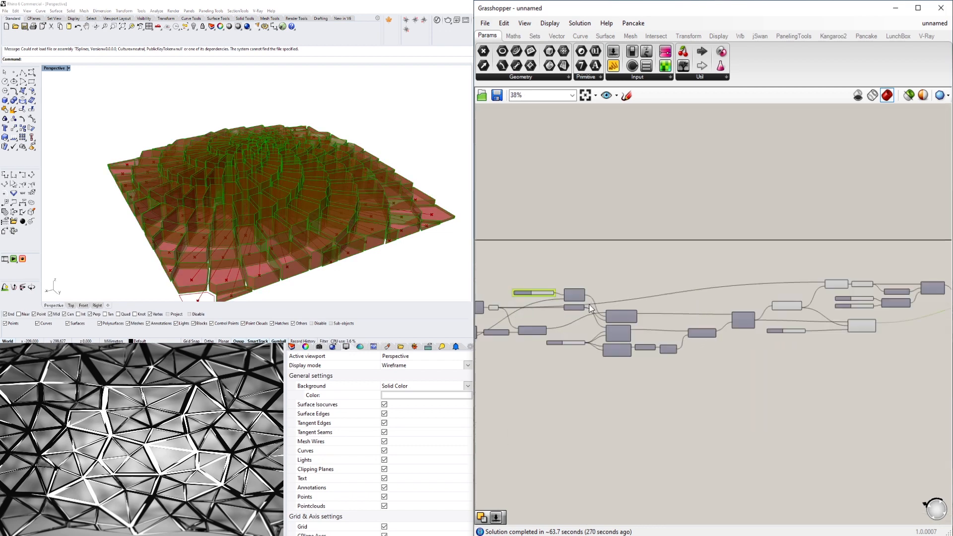
{"action": "scroll", "coordinate": [588, 304], "scroll_direction": "up", "scroll_amount": 3}
{"action": "right_click_drag", "start_coordinate": [289, 177], "coordinate": [236, 141]}
{"action": "scroll", "coordinate": [290, 245], "scroll_direction": "down", "scroll_amount": 5}
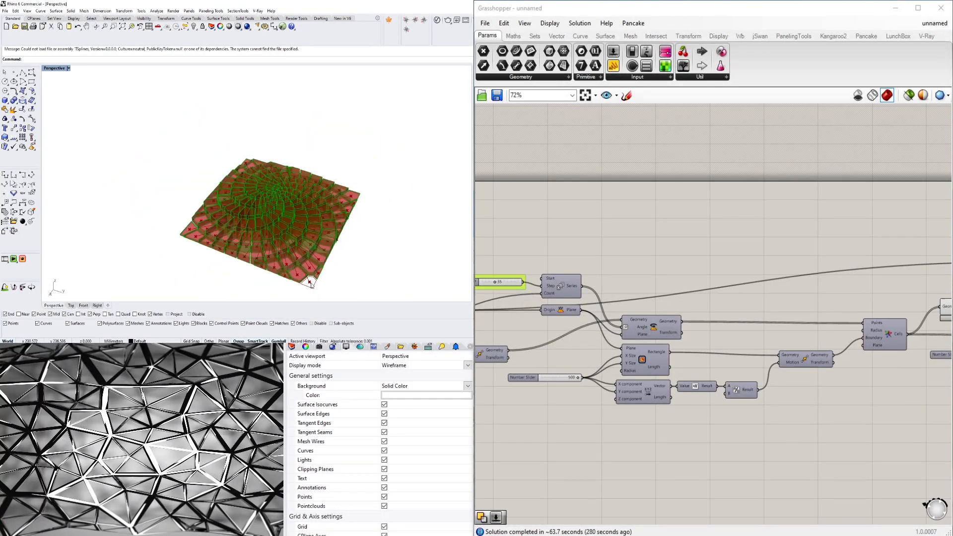
{"action": "right_click_drag", "start_coordinate": [778, 215], "coordinate": [557, 185]}
{"action": "right_click_drag", "start_coordinate": [890, 326], "coordinate": [716, 331]}
{"action": "right_click_drag", "start_coordinate": [822, 365], "coordinate": [707, 363]}
{"action": "left_click", "coordinate": [875, 330]}
{"action": "right_click_drag", "start_coordinate": [875, 331], "coordinate": [737, 331]}
- Bake the capped cells from the Cap Holes component into the Rhino model
{"action": "left_click", "coordinate": [807, 279]}
{"action": "middle_click", "coordinate": [799, 277]}
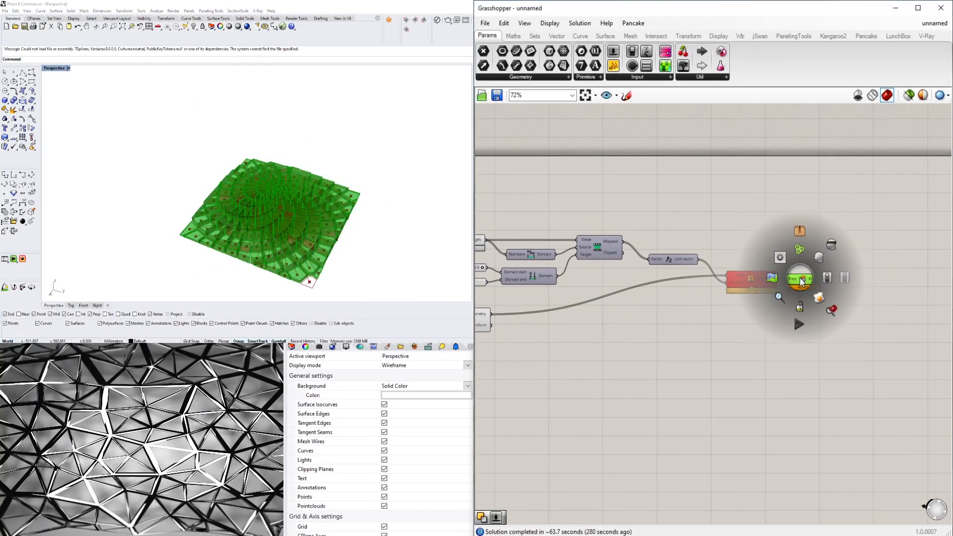
{"action": "left_click", "coordinate": [743, 333]}
{"action": "scroll", "coordinate": [735, 325], "scroll_direction": "down", "scroll_amount": 1}
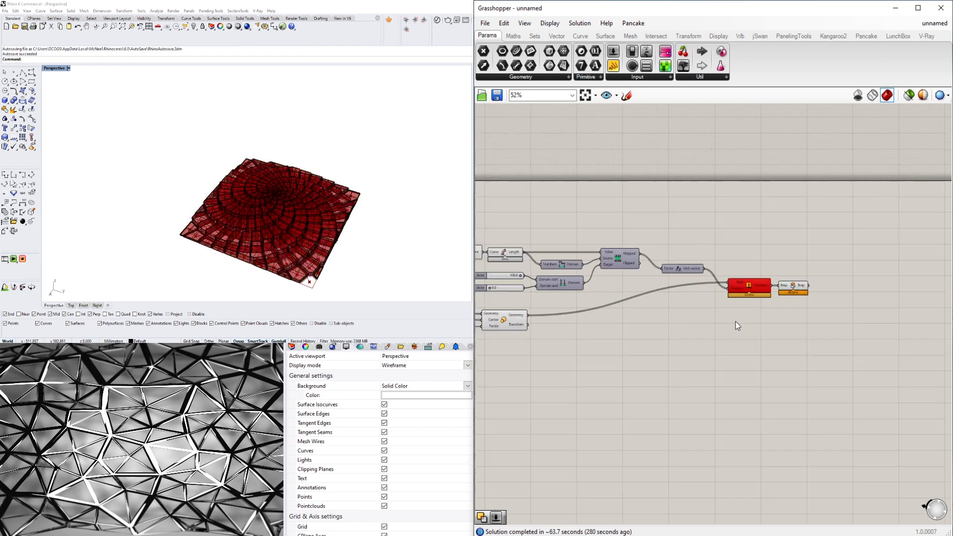
- Rename the number slider feeding Construct Domain's Domain start input as MAX NUMBER
{"action": "left_click", "coordinate": [794, 293]}
{"action": "left_click", "coordinate": [659, 344]}
{"action": "scroll", "coordinate": [669, 246], "scroll_direction": "up", "scroll_amount": 5}
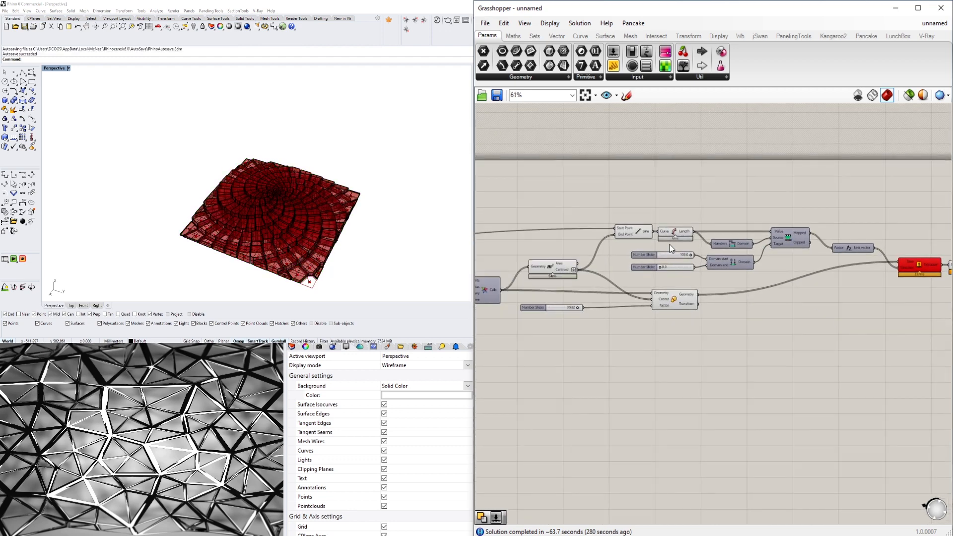
{"action": "scroll", "coordinate": [631, 258], "scroll_direction": "up", "scroll_amount": 2}
{"action": "right_click", "coordinate": [653, 265]}
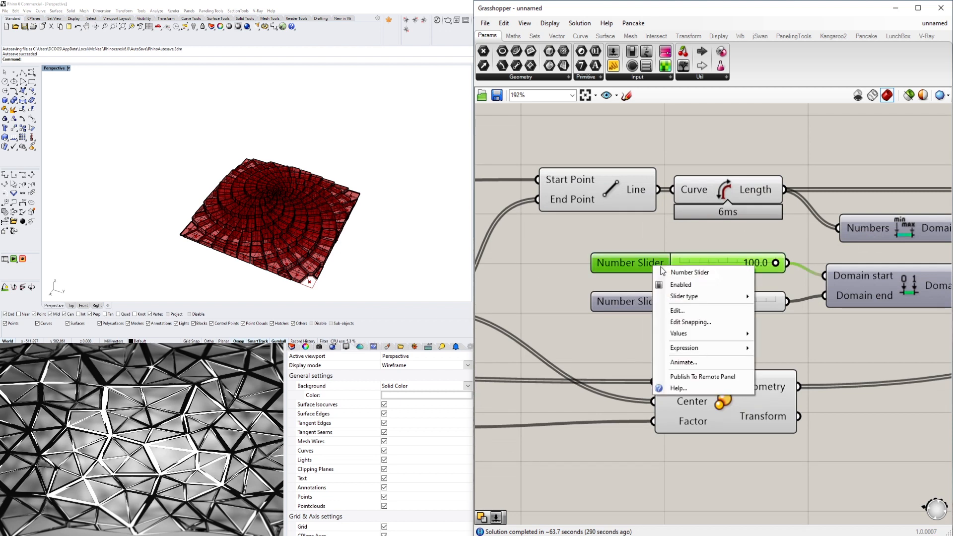
{"action": "type", "text": "M"}
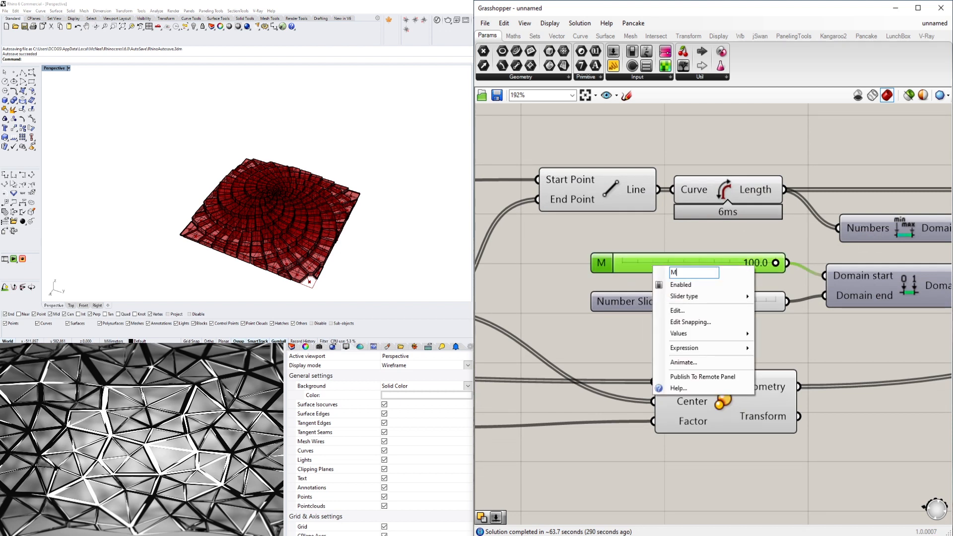
{"action": "type", "text": "AX NUMBER"}
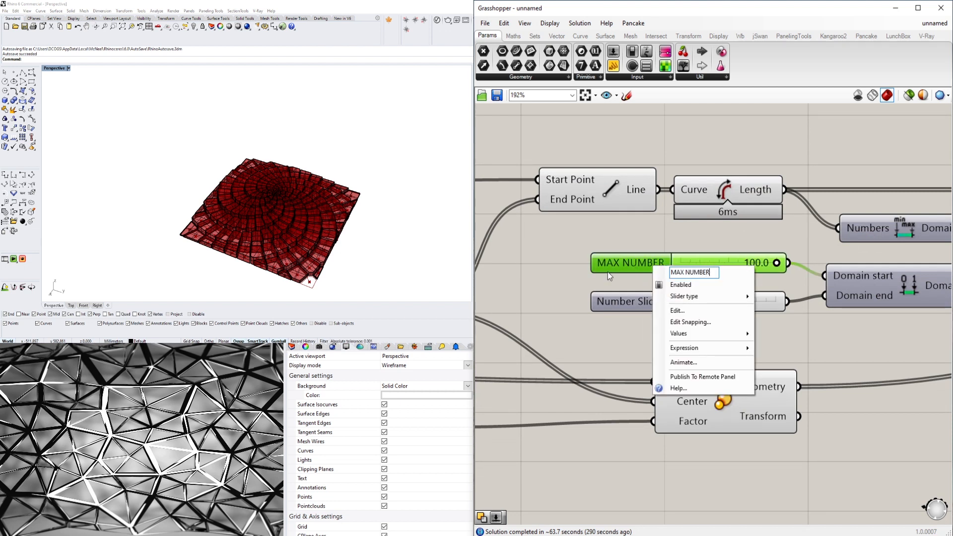
{"action": "key", "text": "Return"}
- Rename the number slider feeding Construct Domain's Domain end input as MIN NUMBER
{"action": "right_click", "coordinate": [624, 304]}
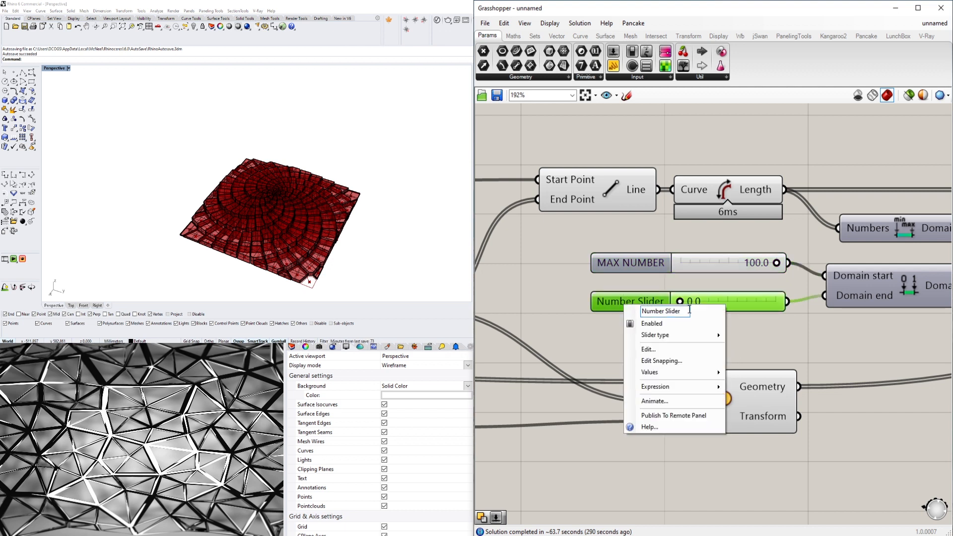
{"action": "type", "text": "M"}
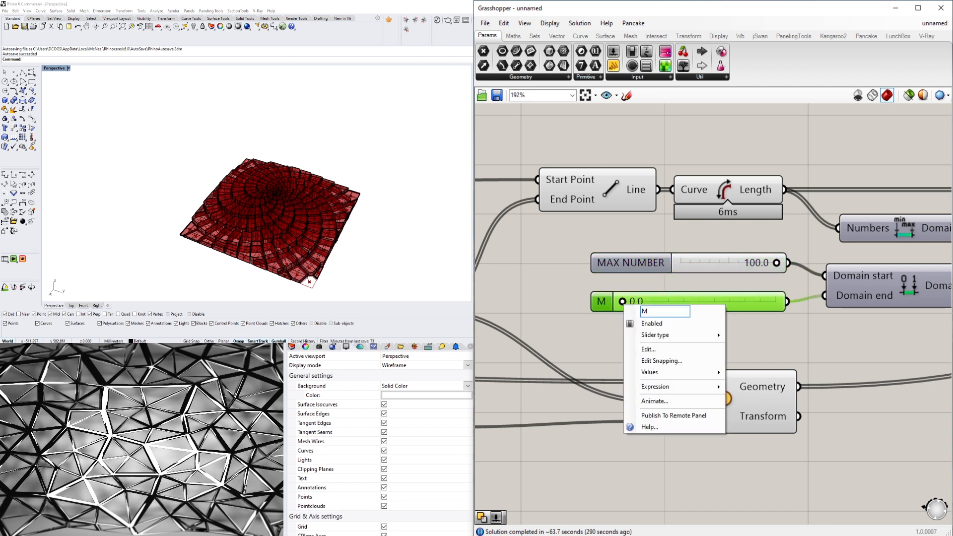
{"action": "type", "text": "IN NUMBER"}
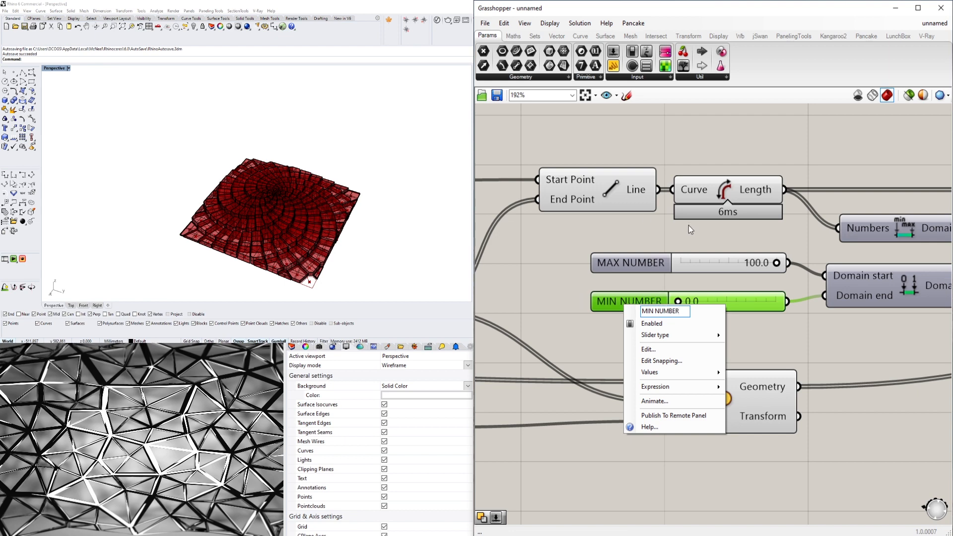
{"action": "key", "text": "Return"}
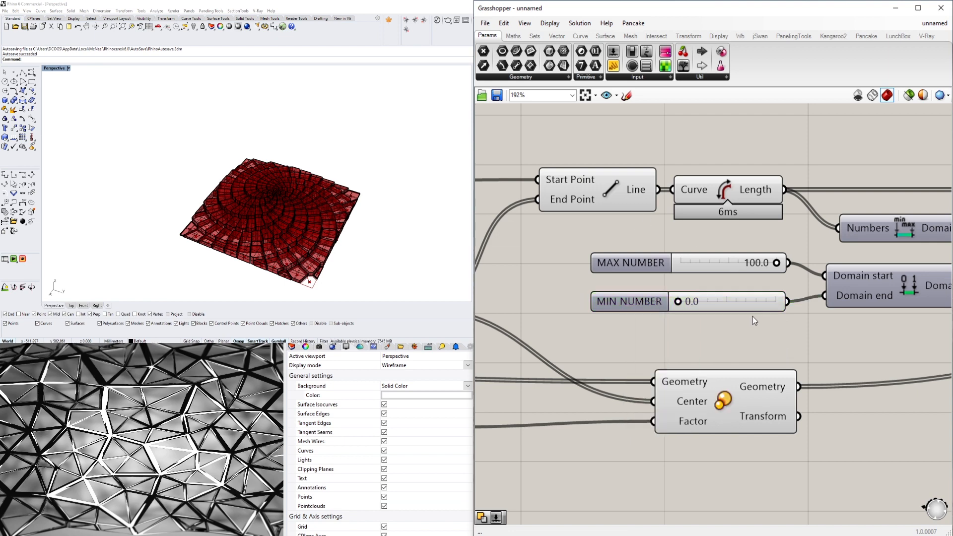
- Set the MIN NUMBER slider to 1.0 and inspect the extruded pattern in the viewport
{"action": "scroll", "coordinate": [660, 283], "scroll_direction": "up", "scroll_amount": 5}
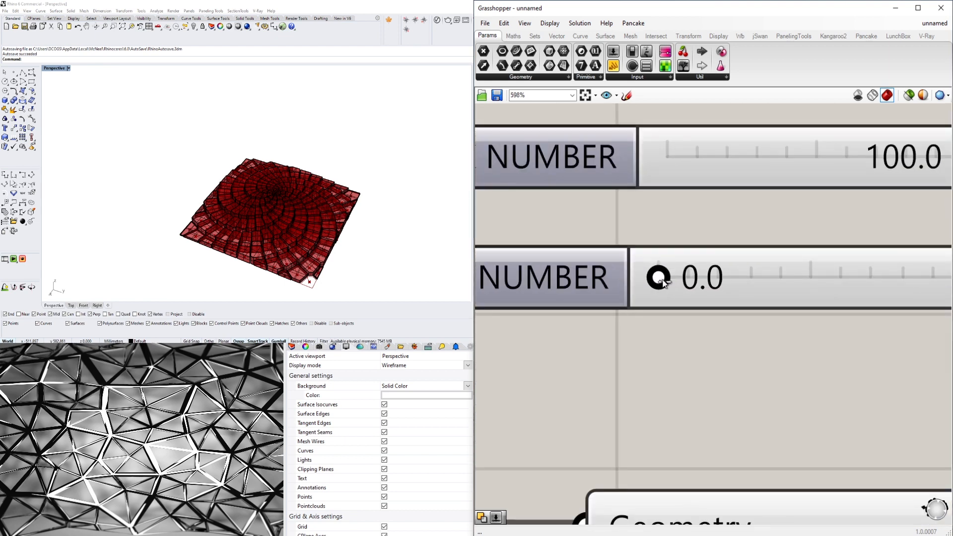
{"action": "left_click_drag", "start_coordinate": [664, 283], "coordinate": [666, 282]}
{"action": "double_click", "coordinate": [704, 274]}
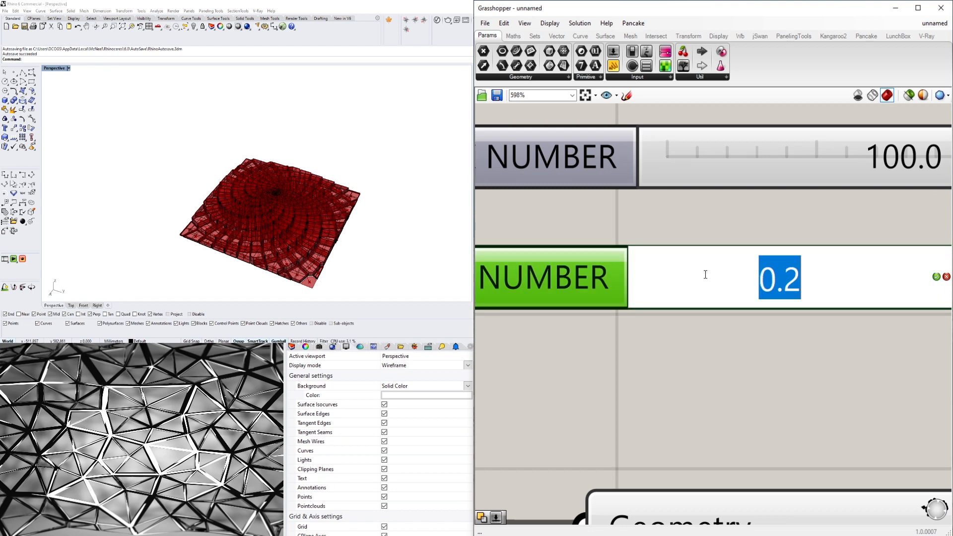
{"action": "type", "text": "1"}
{"action": "key", "text": "Return"}
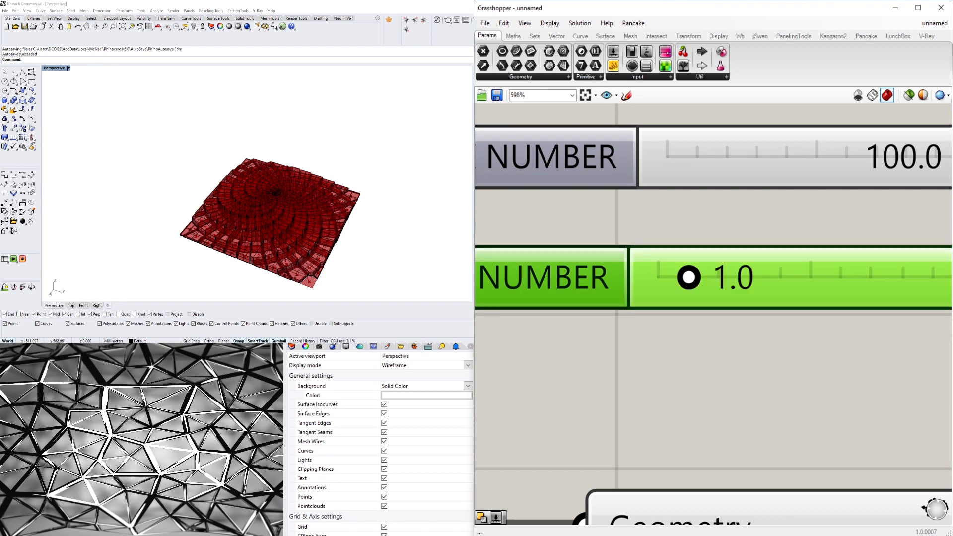
{"action": "right_click_drag", "start_coordinate": [284, 227], "coordinate": [345, 234]}
- Turn off the Extrude component's preview, leaving the Cap Holes preview on
{"action": "left_click", "coordinate": [760, 370]}
{"action": "scroll", "coordinate": [774, 375], "scroll_direction": "down", "scroll_amount": 5}
{"action": "right_click_drag", "start_coordinate": [802, 388], "coordinate": [600, 306]}
{"action": "scroll", "coordinate": [600, 307], "scroll_direction": "down", "scroll_amount": 4}
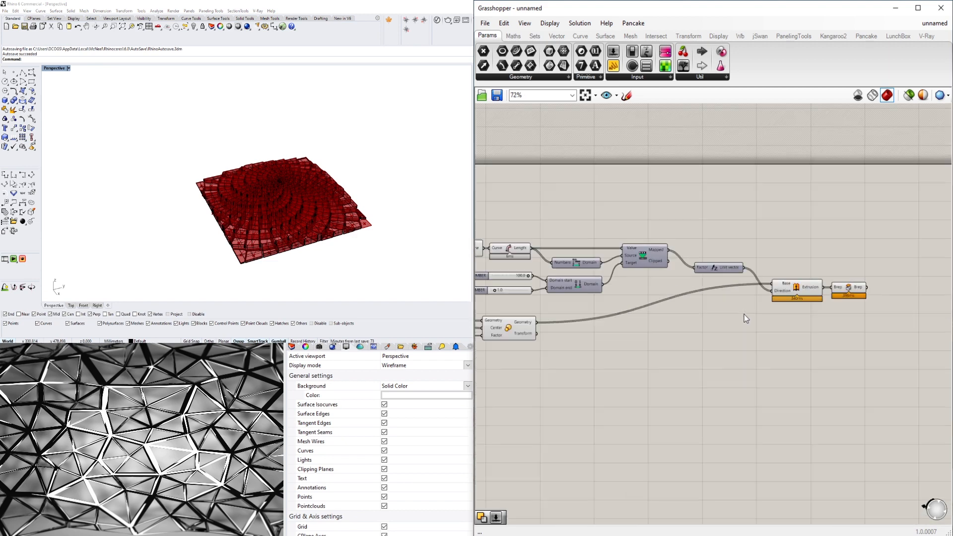
{"action": "scroll", "coordinate": [681, 300], "scroll_direction": "up", "scroll_amount": 4}
{"action": "right_click_drag", "start_coordinate": [847, 304], "coordinate": [739, 294]}
{"action": "left_click", "coordinate": [761, 282]}
{"action": "left_click", "coordinate": [653, 329]}
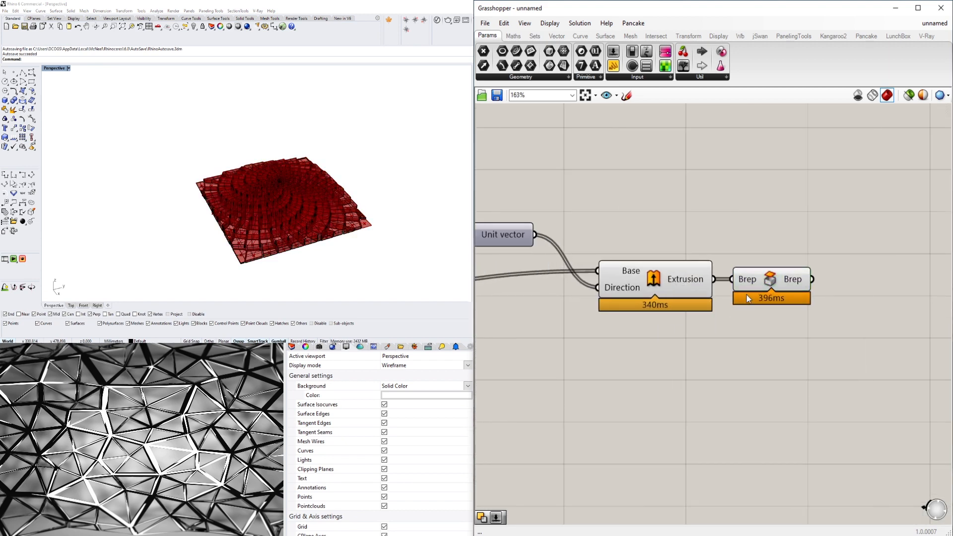
{"action": "left_click", "coordinate": [754, 282]}
{"action": "left_click", "coordinate": [661, 276]}
{"action": "scroll", "coordinate": [661, 280], "scroll_direction": "up", "scroll_amount": 1}
{"action": "middle_click", "coordinate": [656, 282]}
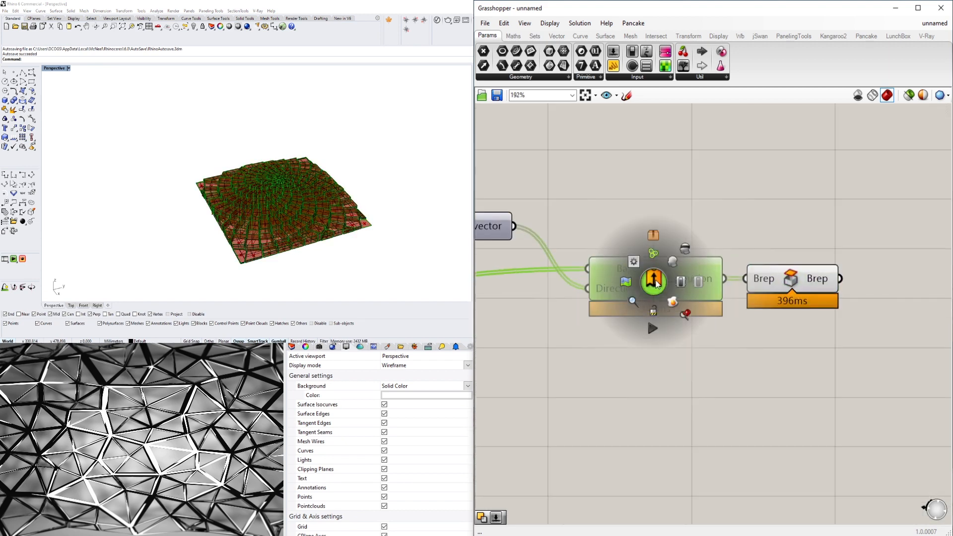
{"action": "left_click", "coordinate": [684, 253]}
- Delete all the baked polysurfaces from the Rhino Perspective viewport and select the Cap Holes component in Grasshopper
{"action": "scroll", "coordinate": [170, 136], "scroll_direction": "down", "scroll_amount": 3}
{"action": "left_click_drag", "start_coordinate": [170, 136], "coordinate": [349, 248]}
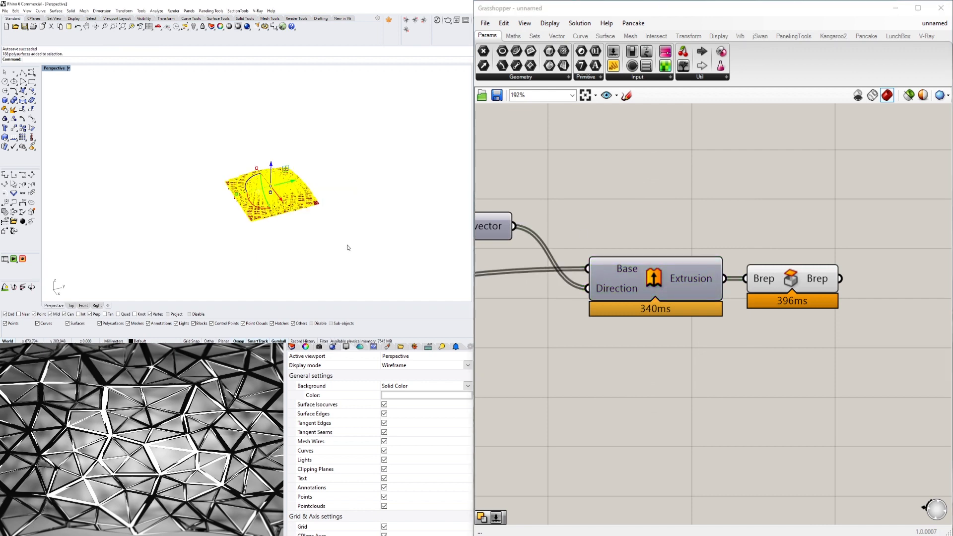
{"action": "key", "text": "Delete"}
{"action": "scroll", "coordinate": [728, 267], "scroll_direction": "up", "scroll_amount": 3}
{"action": "left_click", "coordinate": [836, 294]}
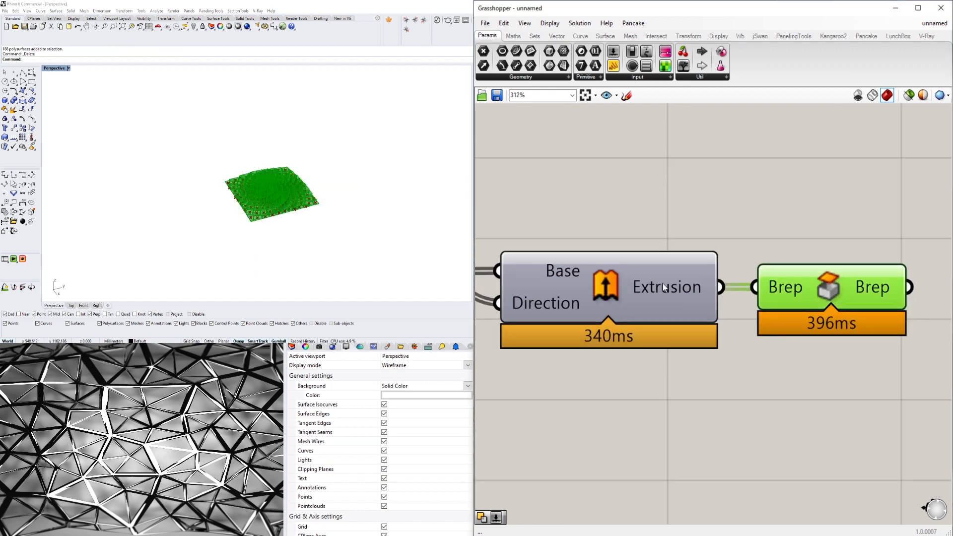
- Raise the MIN NUMBER slider slightly above 1.0 and inspect the capped pattern's edge thickness in the Perspective viewport
{"action": "scroll", "coordinate": [774, 239], "scroll_direction": "down", "scroll_amount": 7}
{"action": "right_click_drag", "start_coordinate": [606, 314], "coordinate": [821, 314]}
{"action": "right_click_drag", "start_coordinate": [535, 325], "coordinate": [798, 324]}
{"action": "right_click_drag", "start_coordinate": [649, 336], "coordinate": [556, 391]}
{"action": "scroll", "coordinate": [707, 303], "scroll_direction": "up", "scroll_amount": 5}
{"action": "scroll", "coordinate": [706, 302], "scroll_direction": "up", "scroll_amount": 1}
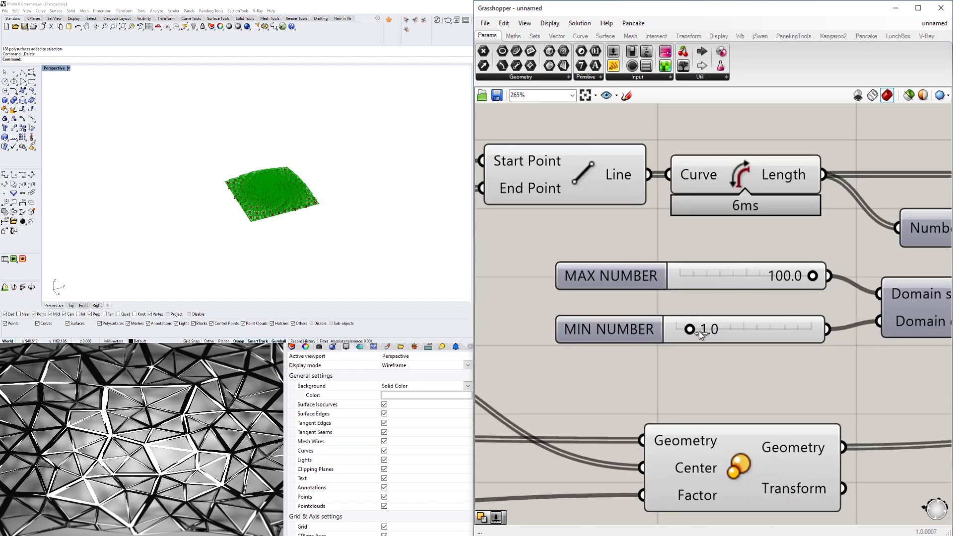
{"action": "left_click_drag", "start_coordinate": [698, 329], "coordinate": [708, 330]}
{"action": "right_click_drag", "start_coordinate": [352, 245], "coordinate": [346, 173]}
{"action": "scroll", "coordinate": [266, 199], "scroll_direction": "up", "scroll_amount": 9}
{"action": "scroll", "coordinate": [343, 171], "scroll_direction": "down", "scroll_amount": 2}
{"action": "right_click_drag", "start_coordinate": [320, 136], "coordinate": [314, 186]}
{"action": "scroll", "coordinate": [599, 194], "scroll_direction": "down", "scroll_amount": 5}
{"action": "right_click_drag", "start_coordinate": [766, 292], "coordinate": [566, 317]}
{"action": "right_click_drag", "start_coordinate": [900, 316], "coordinate": [658, 390]}
- Show Rhino's layer list and rename the Default layer, beginning the new name with SP
{"action": "left_click", "coordinate": [447, 121]}
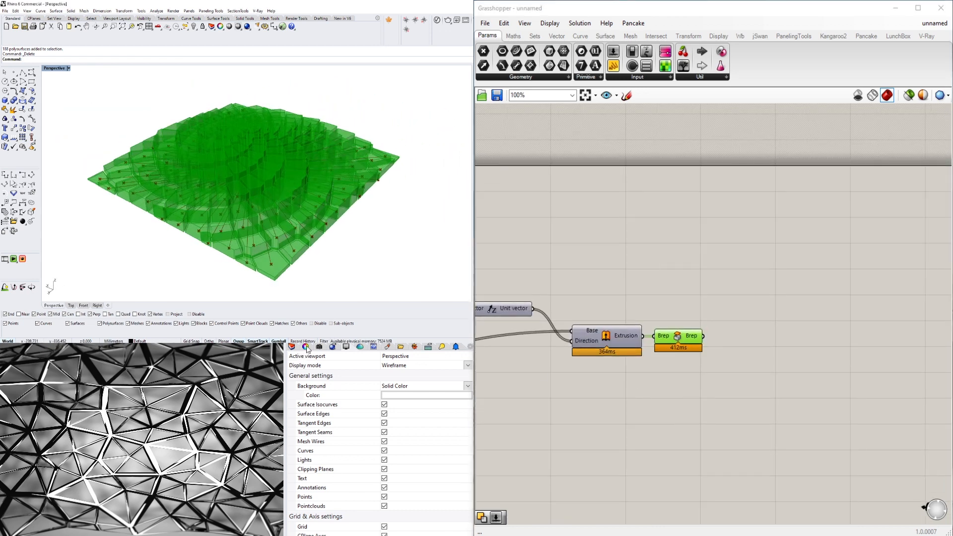
{"action": "left_click", "coordinate": [313, 347]}
{"action": "left_click", "coordinate": [290, 346]}
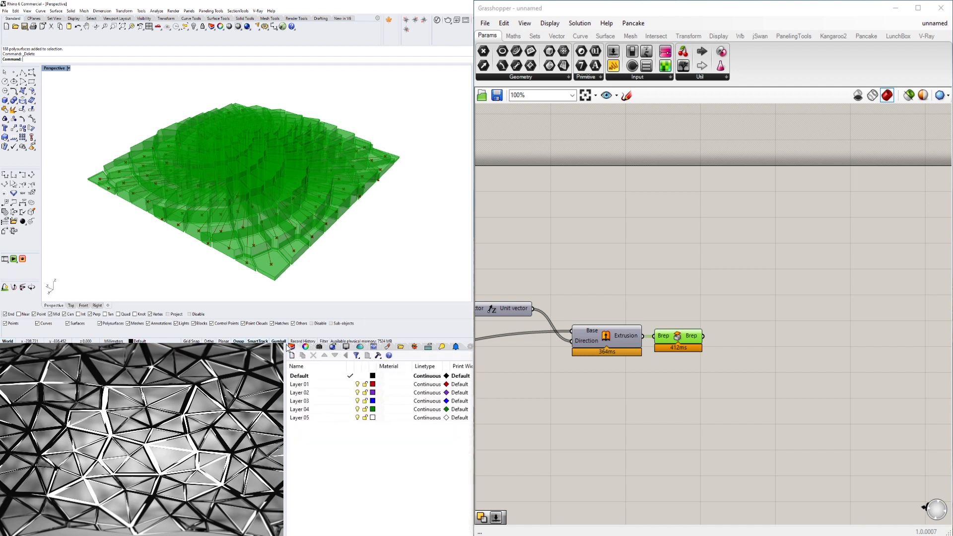
{"action": "left_click", "coordinate": [298, 378]}
{"action": "left_click", "coordinate": [304, 379]}
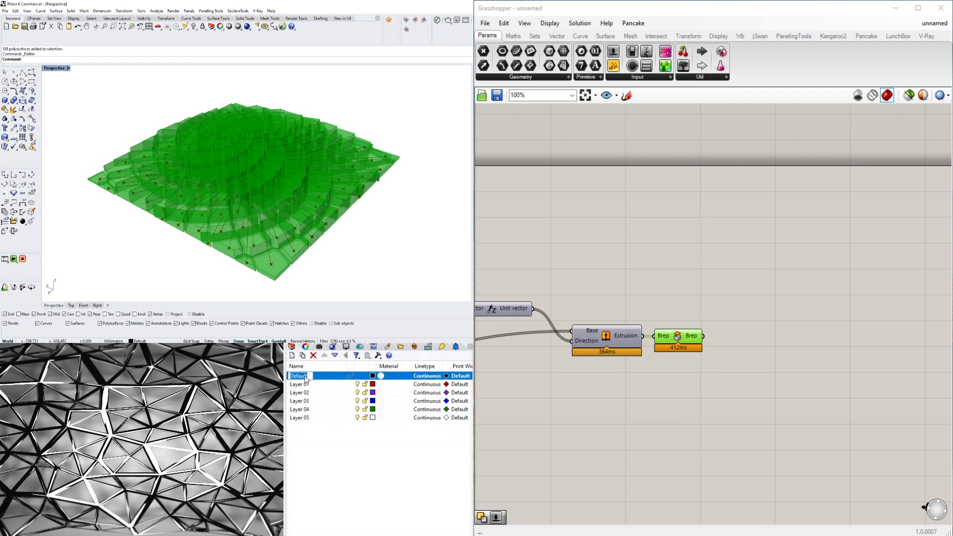
- Finish naming the layer SPIRAL-STEPS and bake the Cap Holes solids onto it
{"action": "type", "text": "SPIRAL_STE"}
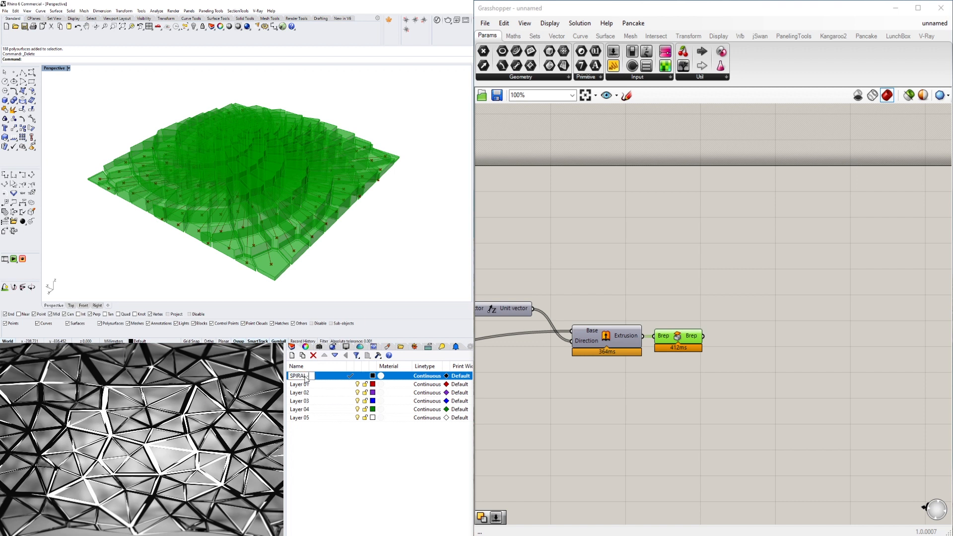
- Show Rhino's layer list and rename the Default layer, beginning the new name with SP
- Finish naming the layer SPIRAL-STEPS and bake the Cap Holes solids onto it
{"action": "type", "text": "IRAL-STEPS"}
{"action": "key", "text": "Return"}
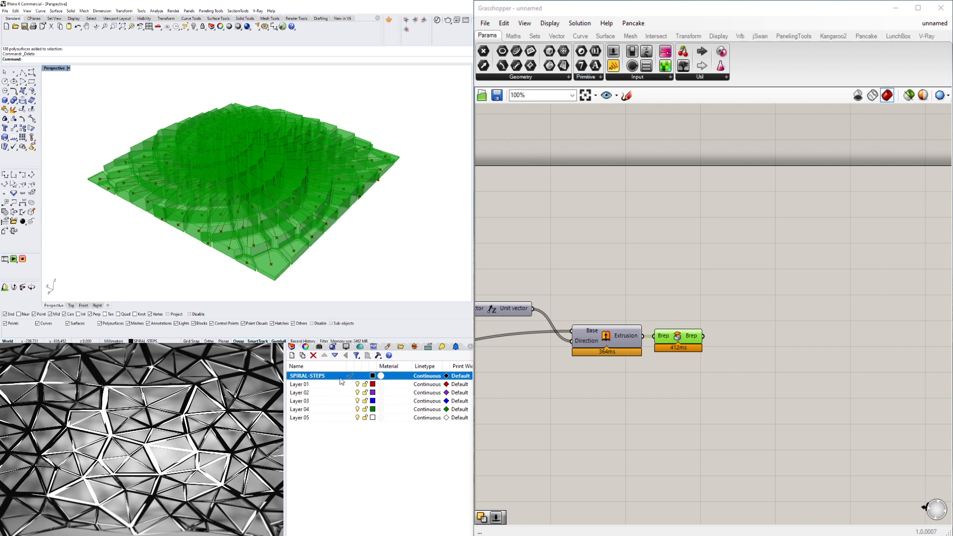
{"action": "middle_click", "coordinate": [680, 335]}
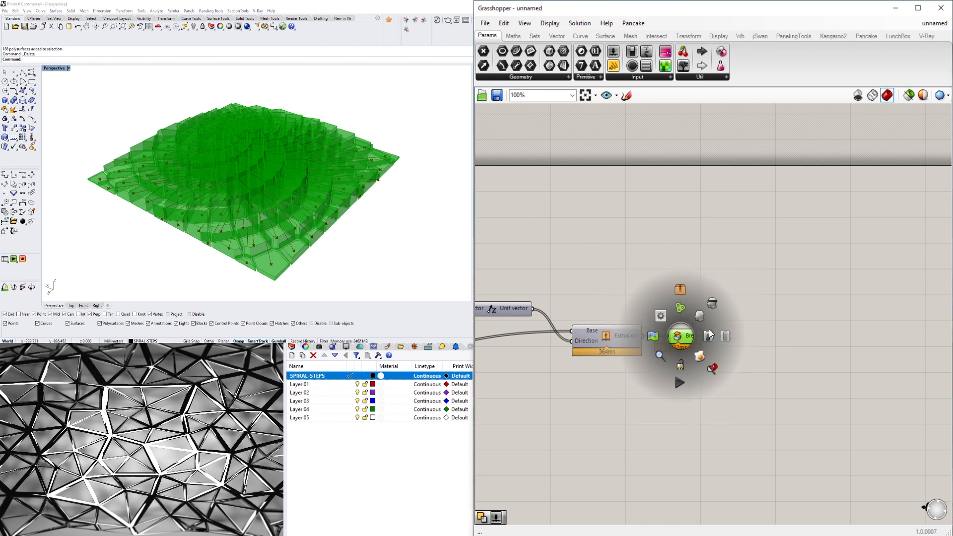
{"action": "left_click", "coordinate": [700, 355]}
{"action": "left_click", "coordinate": [766, 237]}
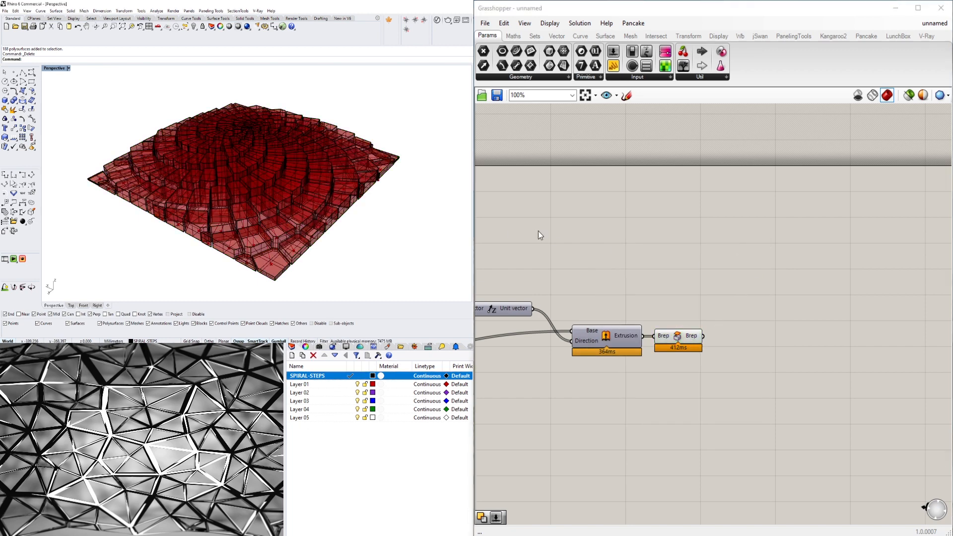
- Move the slider feeding the Scale component's Factor input closer to that component and rename it SCALE FACTOR
{"action": "scroll", "coordinate": [744, 198], "scroll_direction": "down", "scroll_amount": 5}
{"action": "right_click_drag", "start_coordinate": [650, 293], "coordinate": [881, 297]}
{"action": "scroll", "coordinate": [879, 297], "scroll_direction": "down", "scroll_amount": 2}
{"action": "scroll", "coordinate": [734, 280], "scroll_direction": "up", "scroll_amount": 6}
{"action": "right_click_drag", "start_coordinate": [823, 298], "coordinate": [635, 293]}
{"action": "scroll", "coordinate": [737, 279], "scroll_direction": "up", "scroll_amount": 4}
{"action": "scroll", "coordinate": [634, 292], "scroll_direction": "down", "scroll_amount": 2}
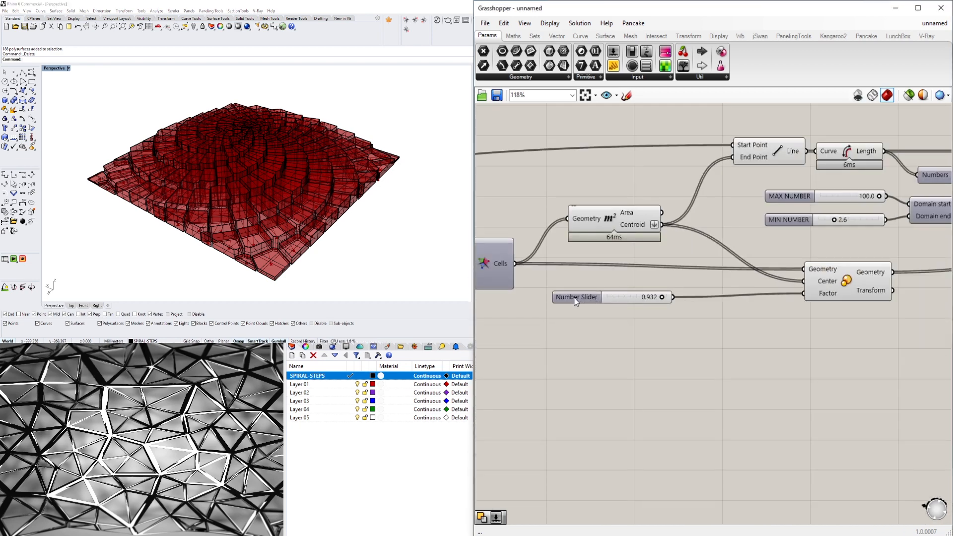
{"action": "left_click_drag", "start_coordinate": [573, 298], "coordinate": [670, 307]}
{"action": "right_click", "coordinate": [672, 311]}
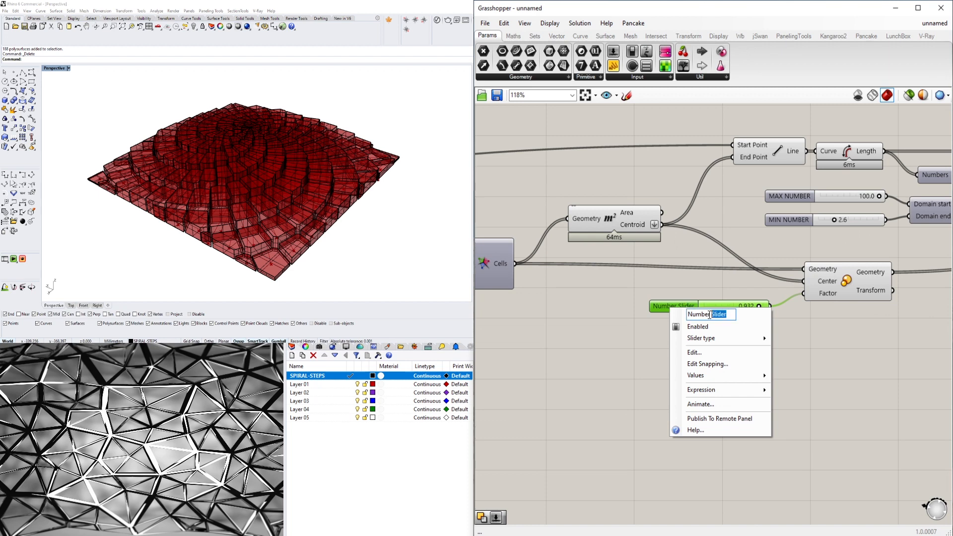
{"action": "type", "text": "SCALE"}
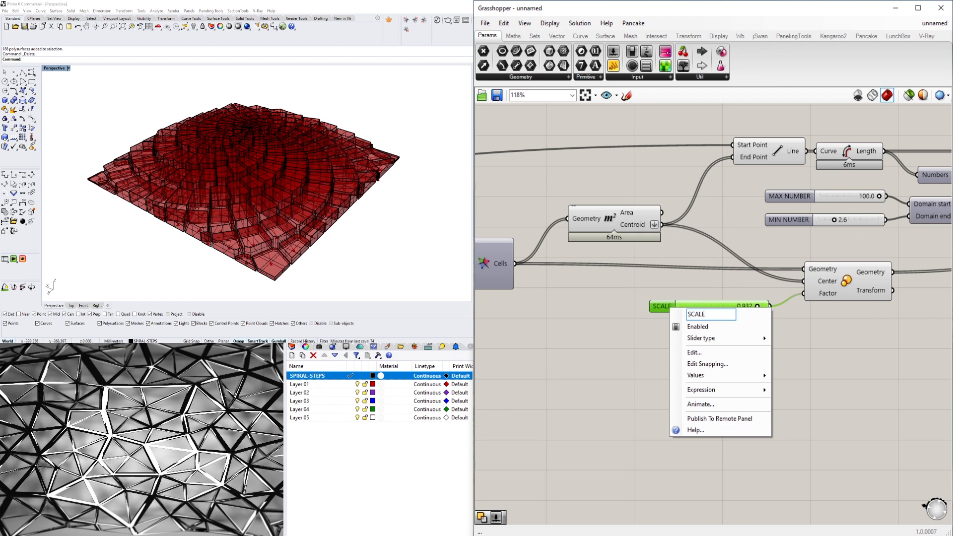
{"action": "type", "text": " FACTOR"}
{"action": "key", "text": "Return"}
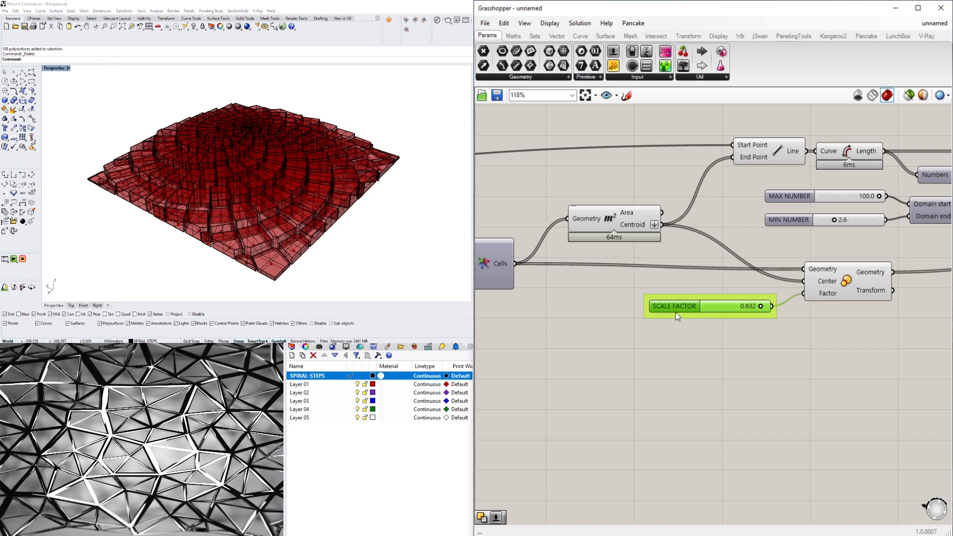
- Put the SCALE FACTOR, MIN NUMBER and MAX NUMBER sliders each into a group of its own
{"action": "left_click_drag", "start_coordinate": [675, 309], "coordinate": [690, 312]}
{"action": "key", "text": "ctrl+g"}
{"action": "right_click_drag", "start_coordinate": [799, 341], "coordinate": [758, 397]}
{"action": "left_click", "coordinate": [737, 274]}
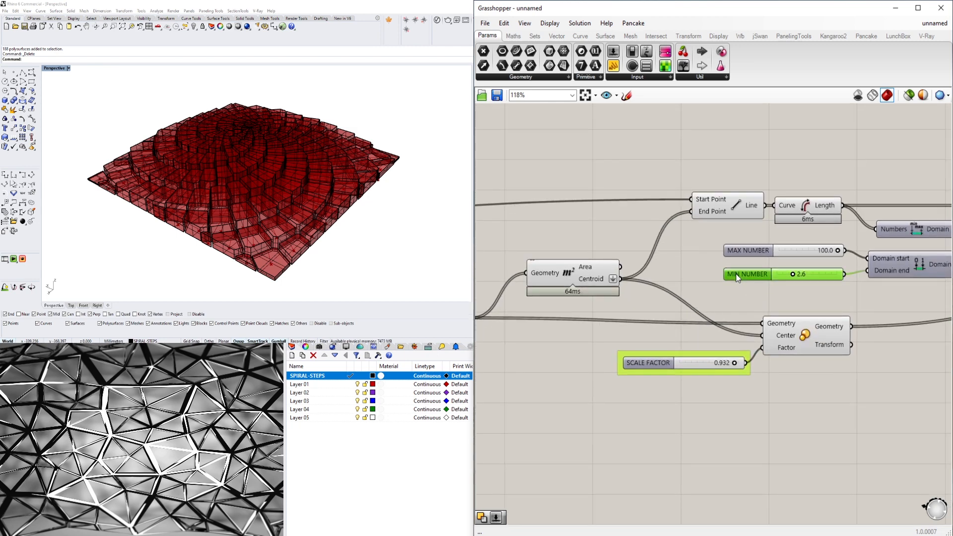
{"action": "key", "text": "ctrl+g"}
{"action": "left_click", "coordinate": [744, 252]}
{"action": "key", "text": "ctrl+g"}
{"action": "left_click_drag", "start_coordinate": [745, 252], "coordinate": [746, 246]}
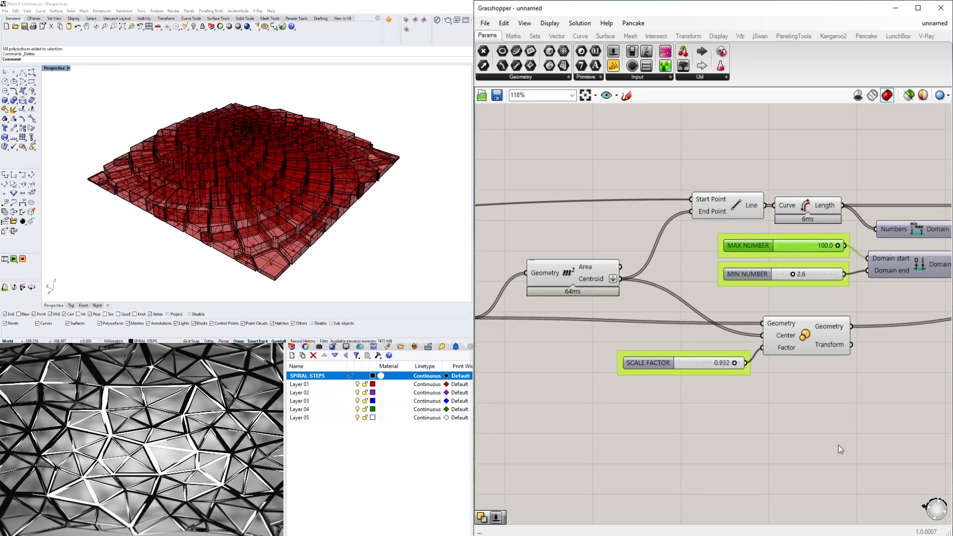
{"action": "left_click", "coordinate": [838, 445]}
- Rename the 500 slider that drives the rectangle's X and Y sizes as CROP SIZE
{"action": "scroll", "coordinate": [830, 398], "scroll_direction": "down", "scroll_amount": 4}
{"action": "right_click_drag", "start_coordinate": [830, 395], "coordinate": [598, 310]}
{"action": "scroll", "coordinate": [769, 364], "scroll_direction": "down", "scroll_amount": 2}
{"action": "right_click_drag", "start_coordinate": [769, 364], "coordinate": [856, 382]}
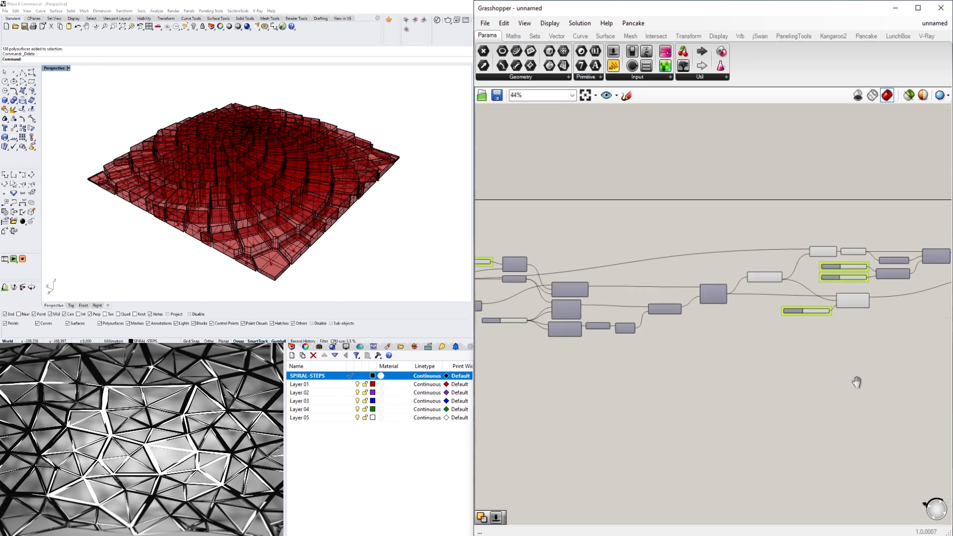
{"action": "scroll", "coordinate": [617, 328], "scroll_direction": "up", "scroll_amount": 6}
{"action": "left_click", "coordinate": [606, 312]}
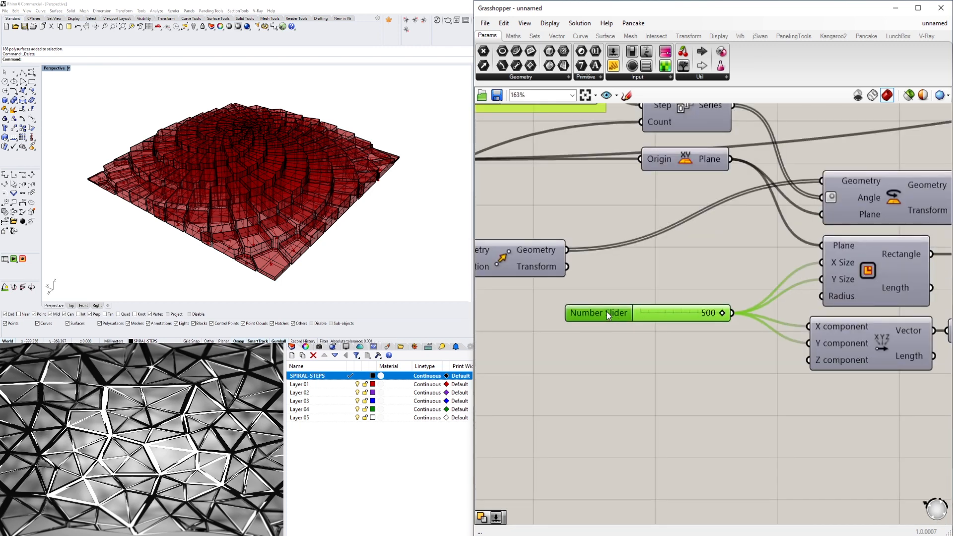
{"action": "right_click", "coordinate": [609, 311]}
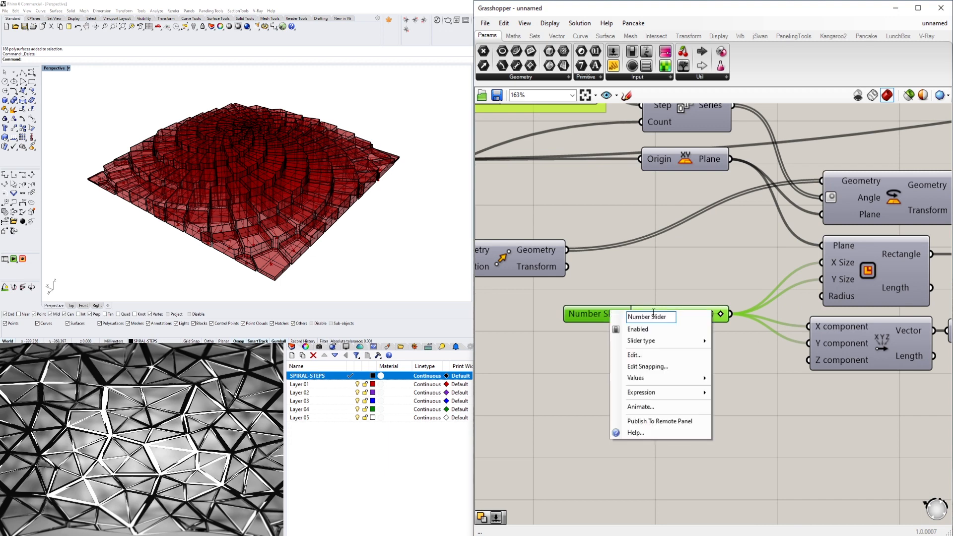
{"action": "key", "text": "ctrl+shift+Left"}
{"action": "key", "text": "ctrl+shift+Left"}
{"action": "type", "text": "S"}
{"action": "key", "text": "BackSpace"}
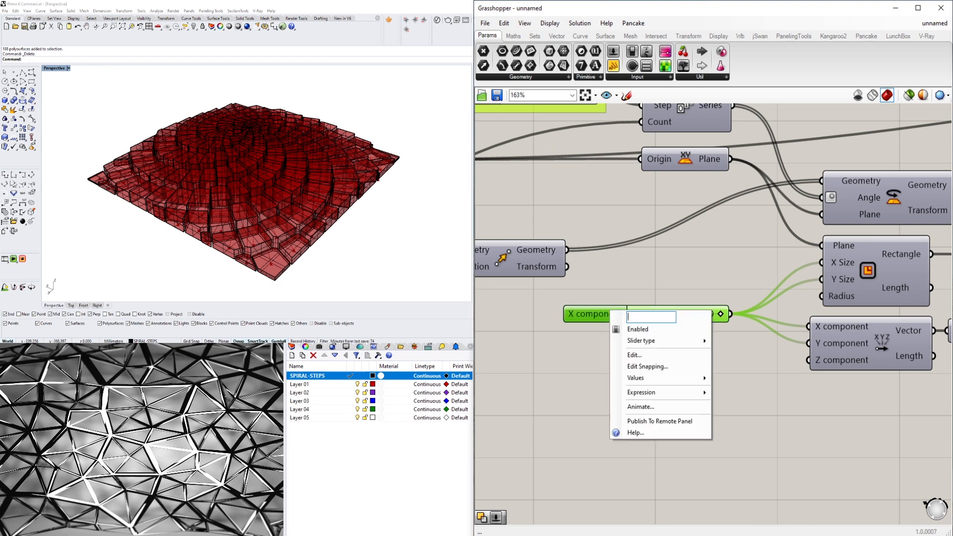
{"action": "type", "text": "CROP SIZE"}
{"action": "key", "text": "Return"}
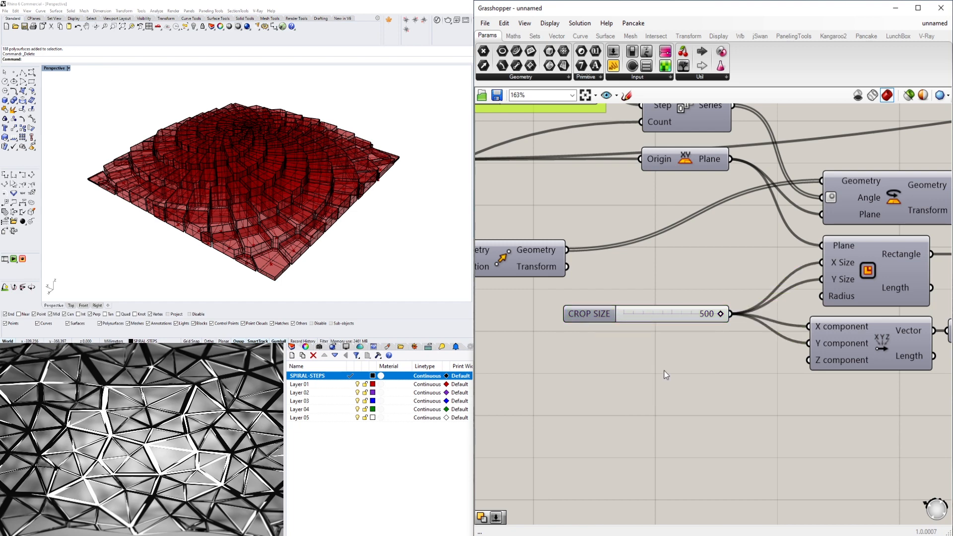
{"action": "left_click_drag", "start_coordinate": [599, 310], "coordinate": [607, 319]}
{"action": "left_click", "coordinate": [641, 407]}
- Turn off Grasshopper's preview geometry so that only the baked solids are drawn in Rhino
{"action": "scroll", "coordinate": [650, 385], "scroll_direction": "down", "scroll_amount": 4}
{"action": "right_click_drag", "start_coordinate": [621, 368], "coordinate": [743, 359]}
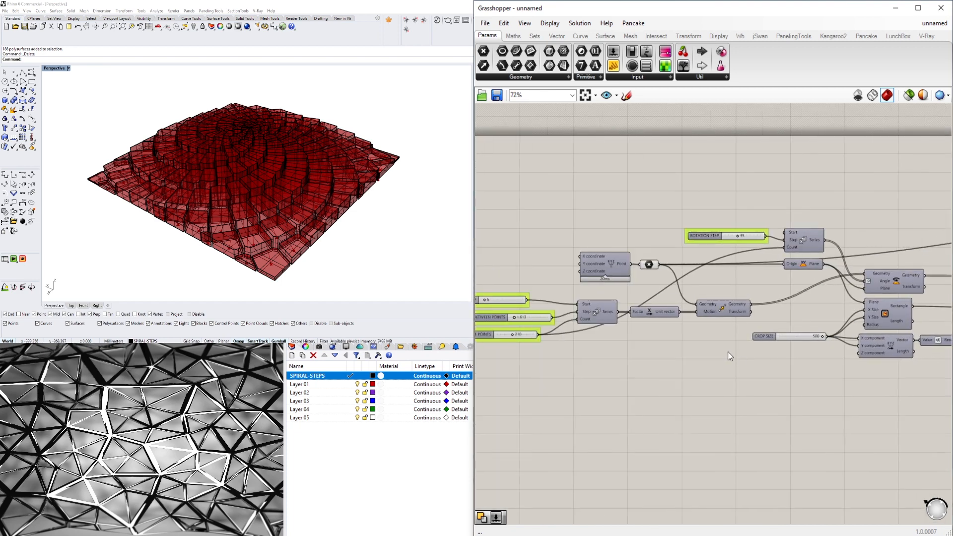
{"action": "scroll", "coordinate": [659, 246], "scroll_direction": "down", "scroll_amount": 5}
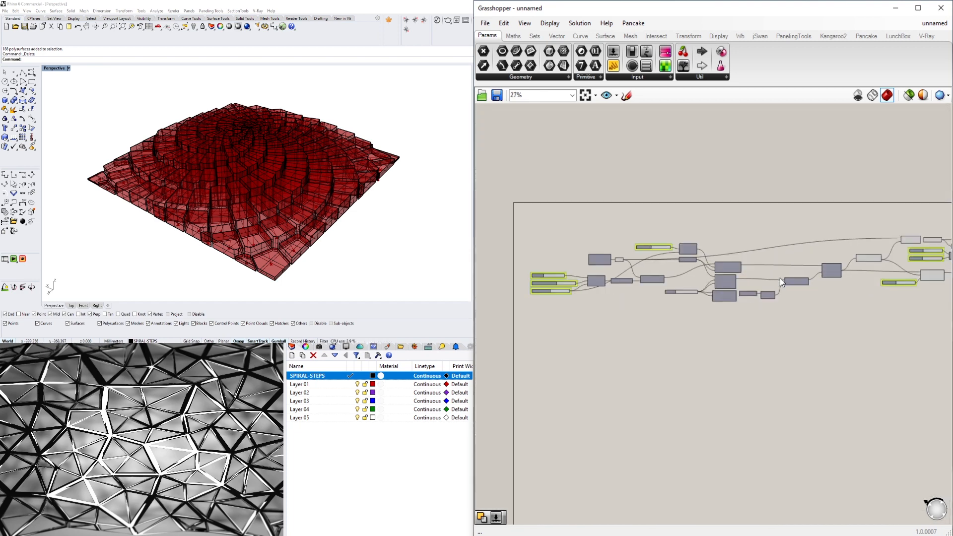
{"action": "scroll", "coordinate": [734, 288], "scroll_direction": "down", "scroll_amount": 1}
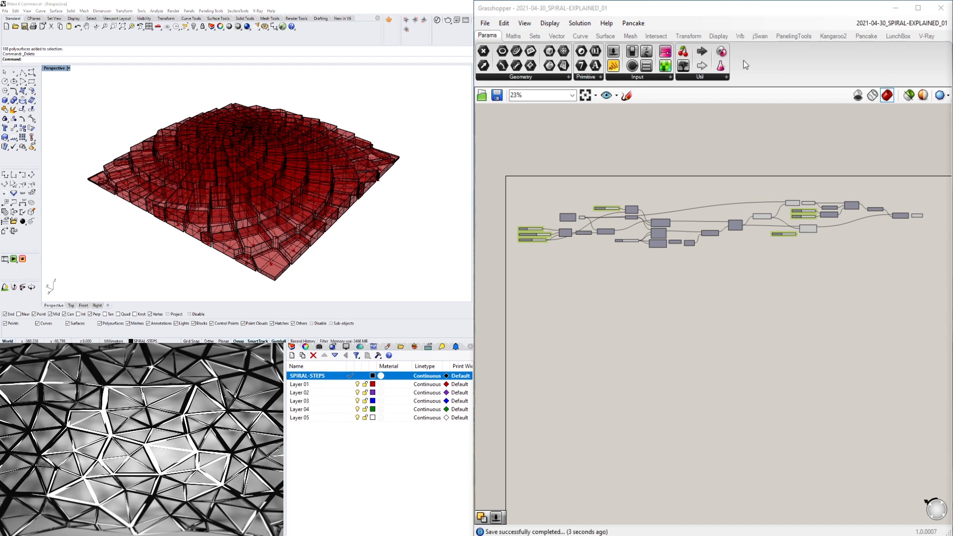
{"action": "left_click", "coordinate": [857, 95]}
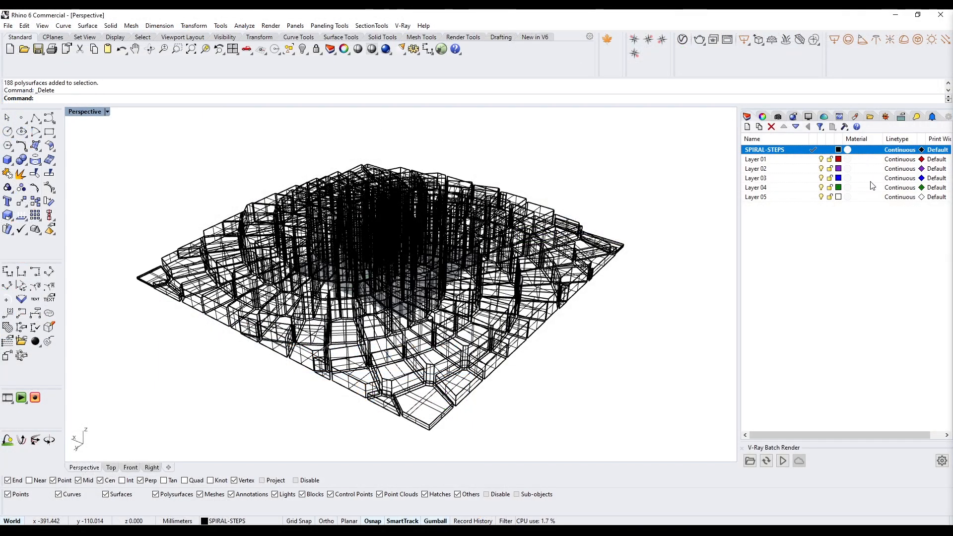
- Switch Rhino's Perspective viewport to Shaded display and view the baked spiral solids from a higher angle
{"action": "left_click", "coordinate": [85, 112]}
{"action": "left_click", "coordinate": [124, 148]}
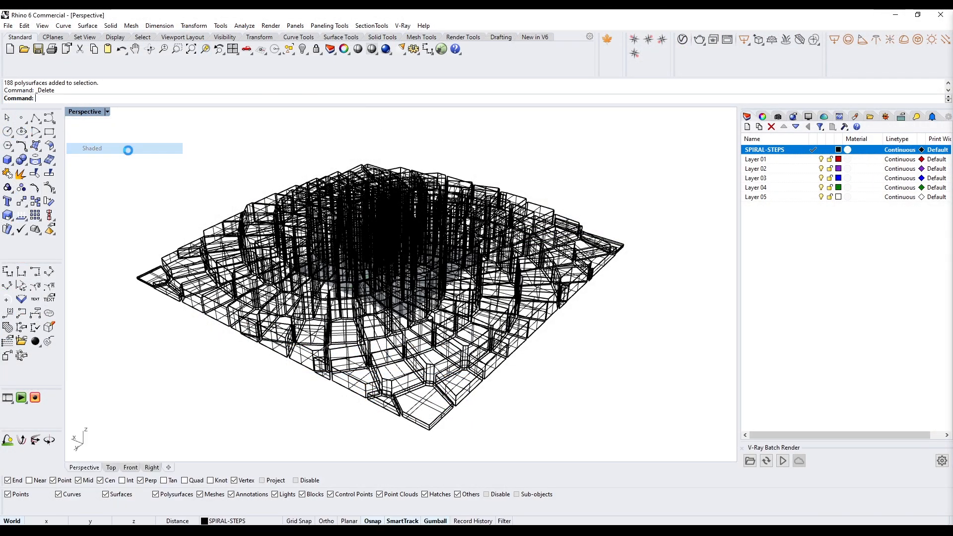
{"action": "mouse_move", "coordinate": [277, 212]}
{"action": "right_mouse_down"}
{"action": "mouse_move", "coordinate": [310, 248]}
{"action": "mouse_move", "coordinate": [327, 223]}
{"action": "mouse_move", "coordinate": [317, 235]}
{"action": "right_mouse_up"}
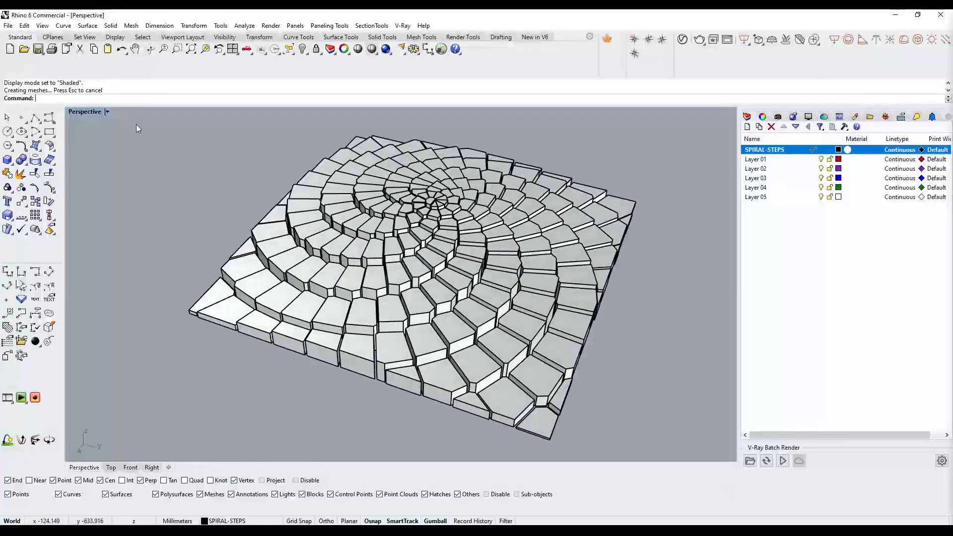
- Set the Perspective viewport to Rendered display and view the baked spiral pattern from another corner
{"action": "right_click", "coordinate": [95, 113]}
{"action": "left_click", "coordinate": [102, 159]}
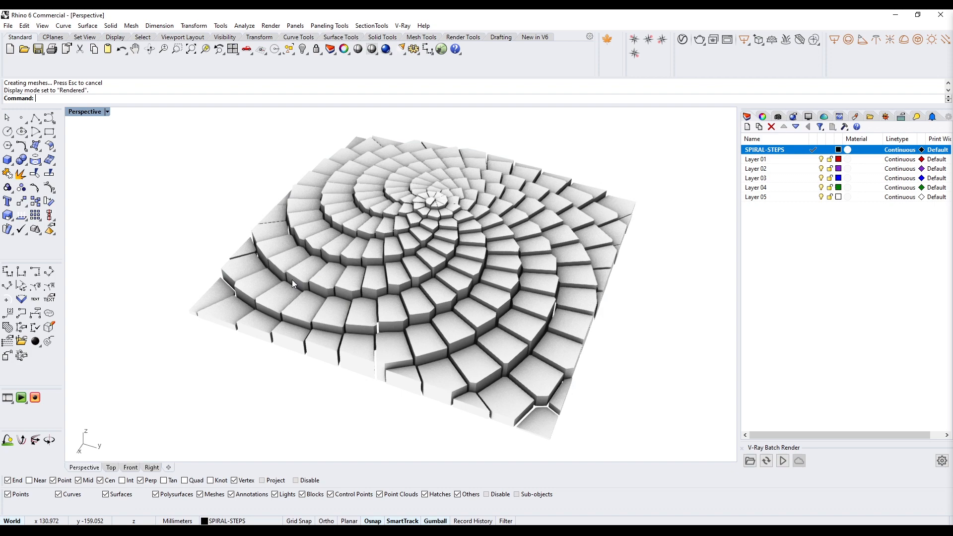
{"action": "mouse_move", "coordinate": [292, 279]}
{"action": "right_mouse_down"}
{"action": "mouse_move", "coordinate": [408, 352]}
{"action": "mouse_move", "coordinate": [565, 244]}
{"action": "mouse_move", "coordinate": [501, 262]}
{"action": "mouse_move", "coordinate": [439, 246]}
{"action": "mouse_move", "coordinate": [343, 290]}
{"action": "mouse_move", "coordinate": [255, 283]}
{"action": "mouse_move", "coordinate": [298, 303]}
{"action": "mouse_move", "coordinate": [322, 298]}
{"action": "mouse_move", "coordinate": [328, 278]}
{"action": "mouse_move", "coordinate": [490, 287]}
{"action": "mouse_move", "coordinate": [328, 298]}
{"action": "mouse_move", "coordinate": [343, 301]}
{"action": "mouse_move", "coordinate": [539, 296]}
{"action": "mouse_move", "coordinate": [540, 264]}
{"action": "mouse_move", "coordinate": [384, 286]}
{"action": "mouse_move", "coordinate": [424, 176]}
{"action": "right_mouse_up"}
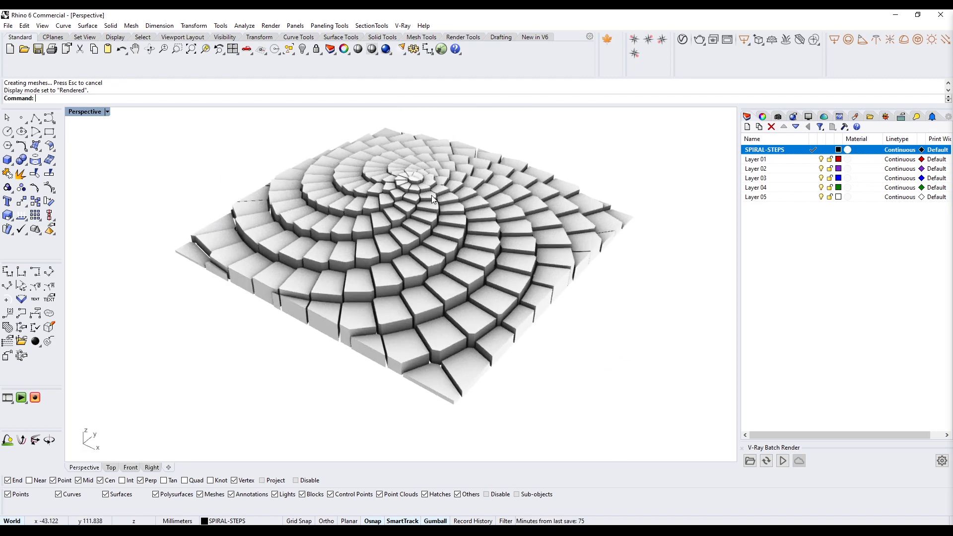